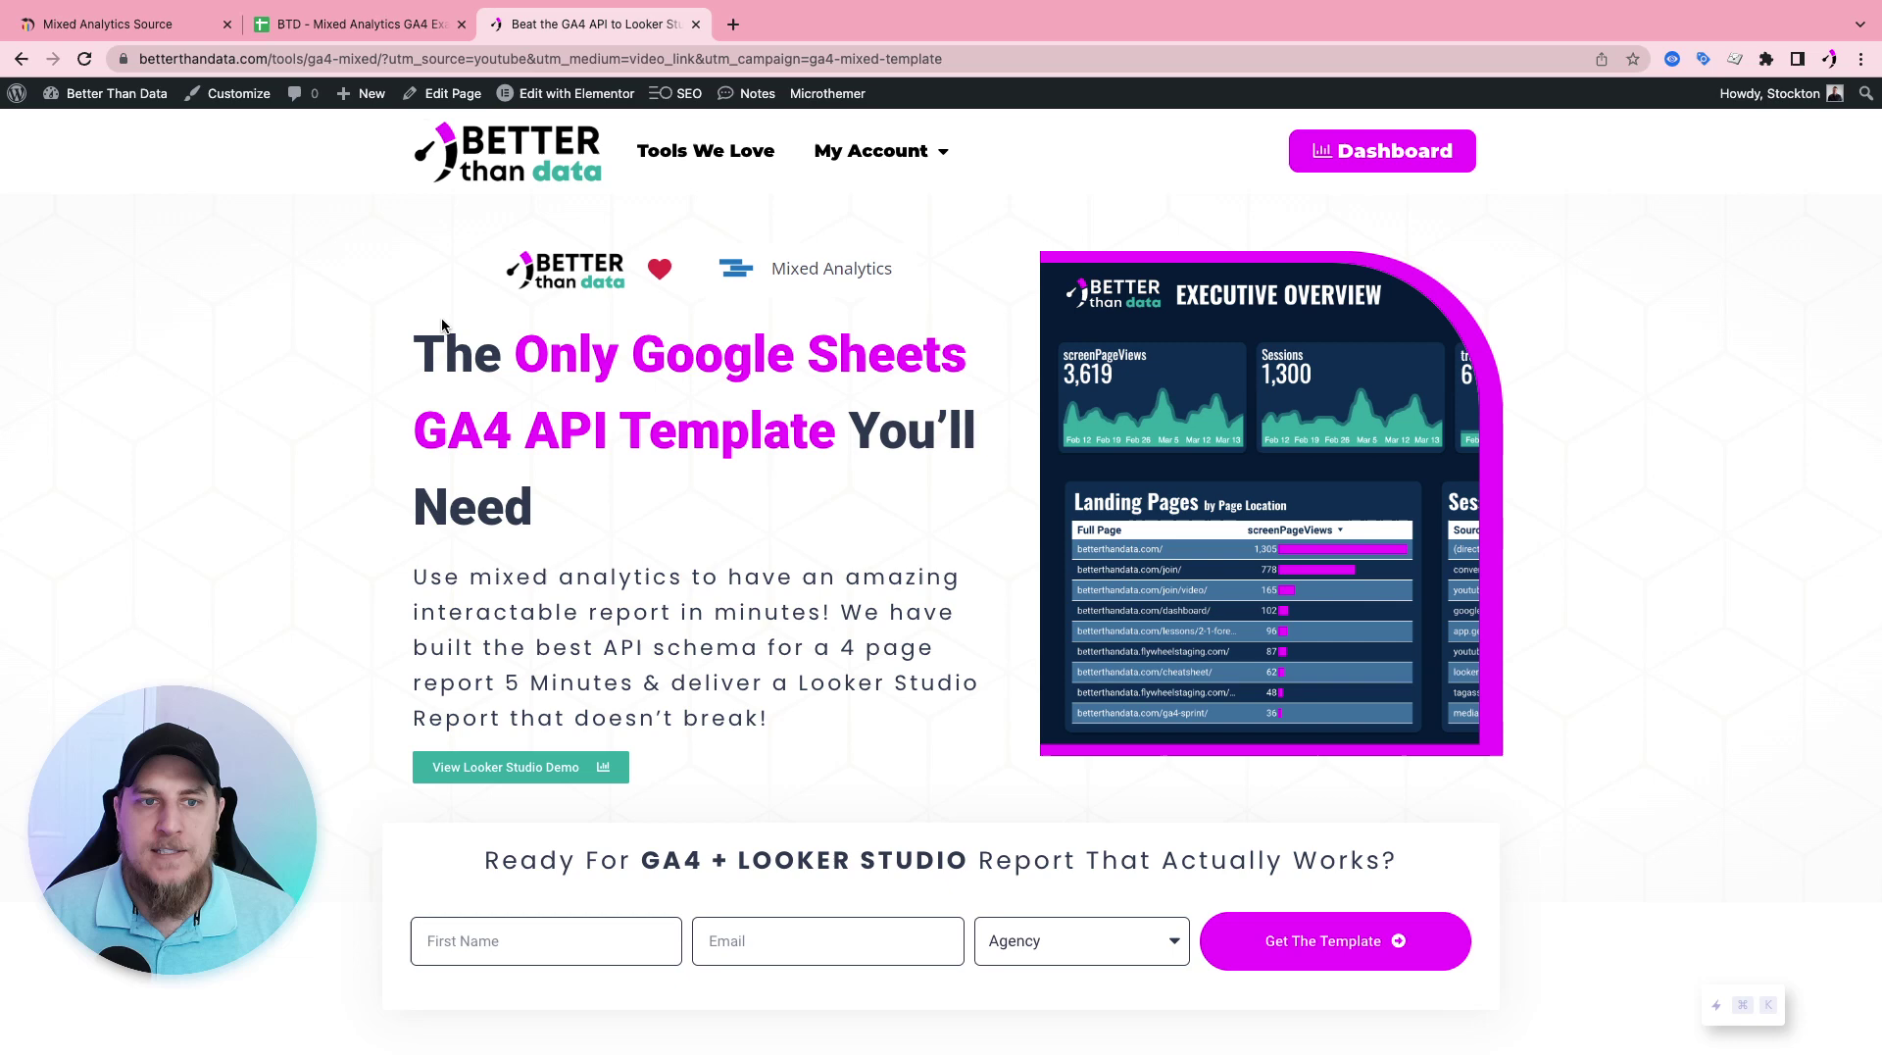
Scroll the GA4 Mixed template landing page down to the View Looker Studio Demo button
scroll(466, 274, down, 2)
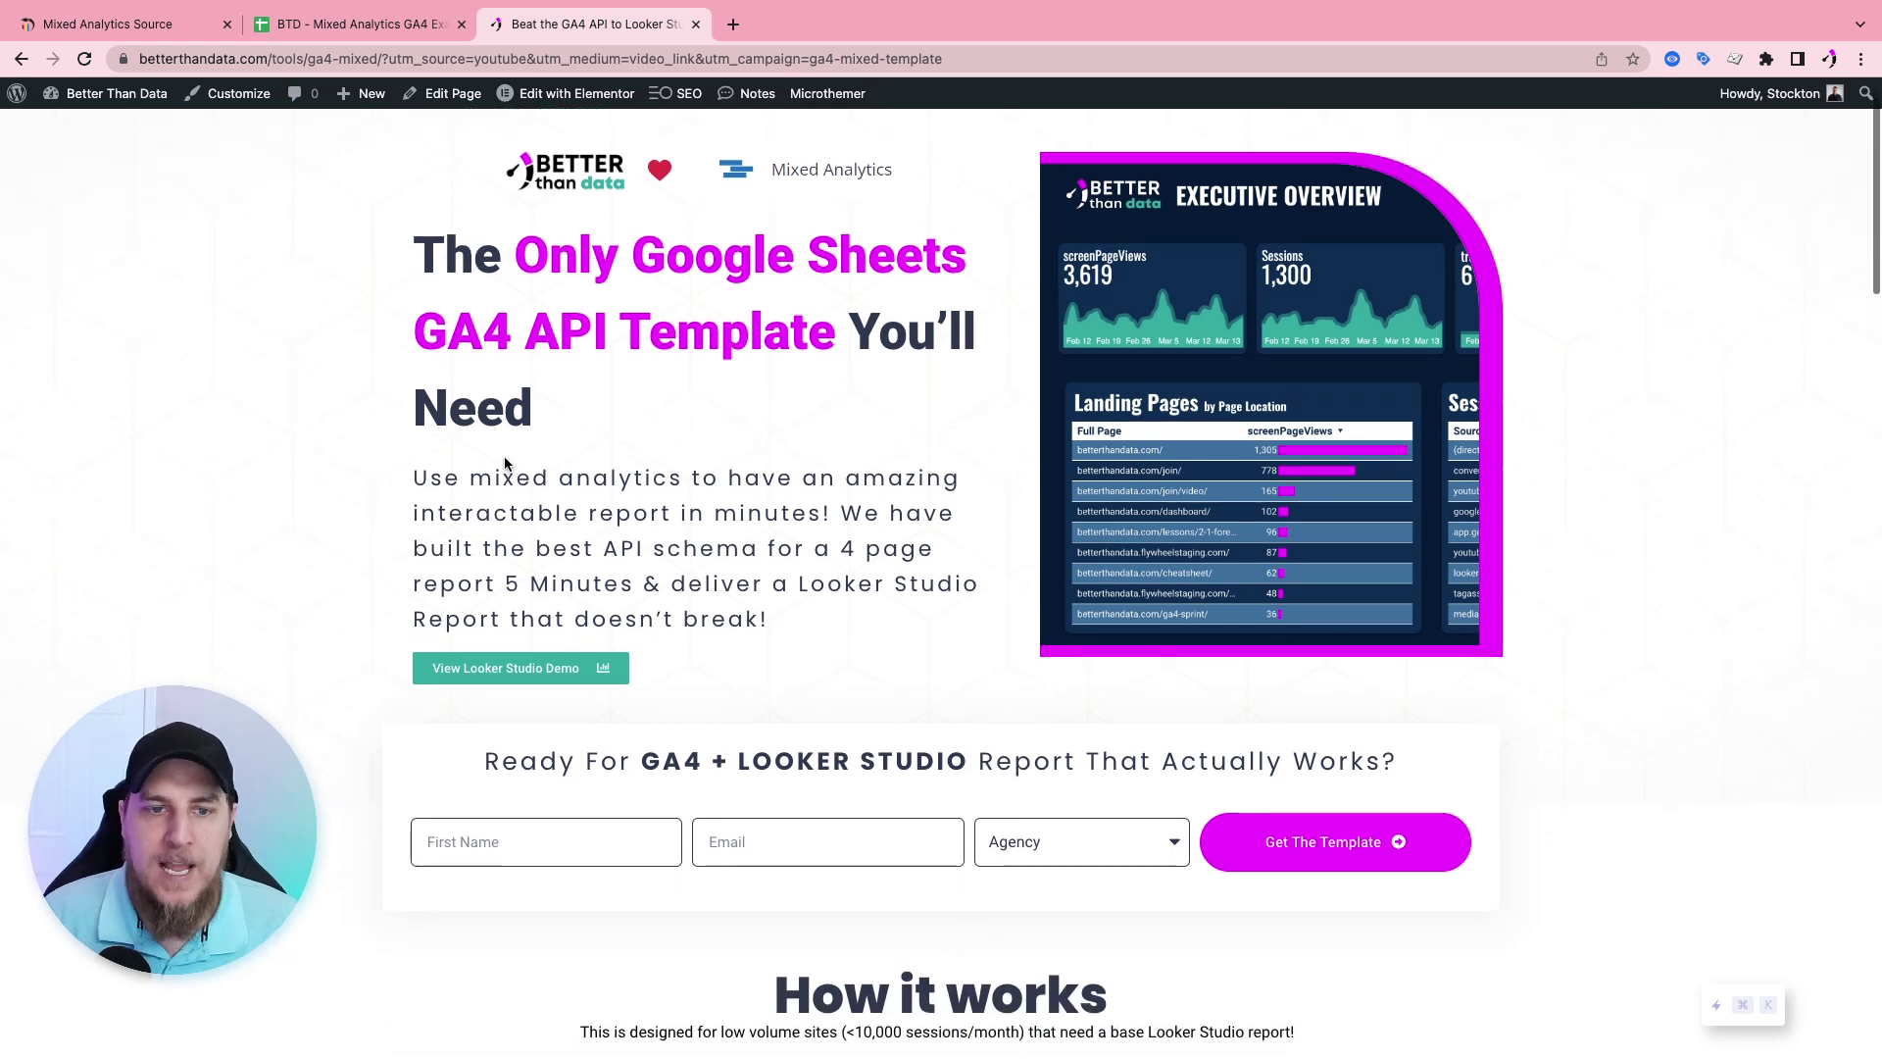
Open the Looker Studio demo and browse the Executive Overview KPIs, tables and sessions trend
click(479, 676)
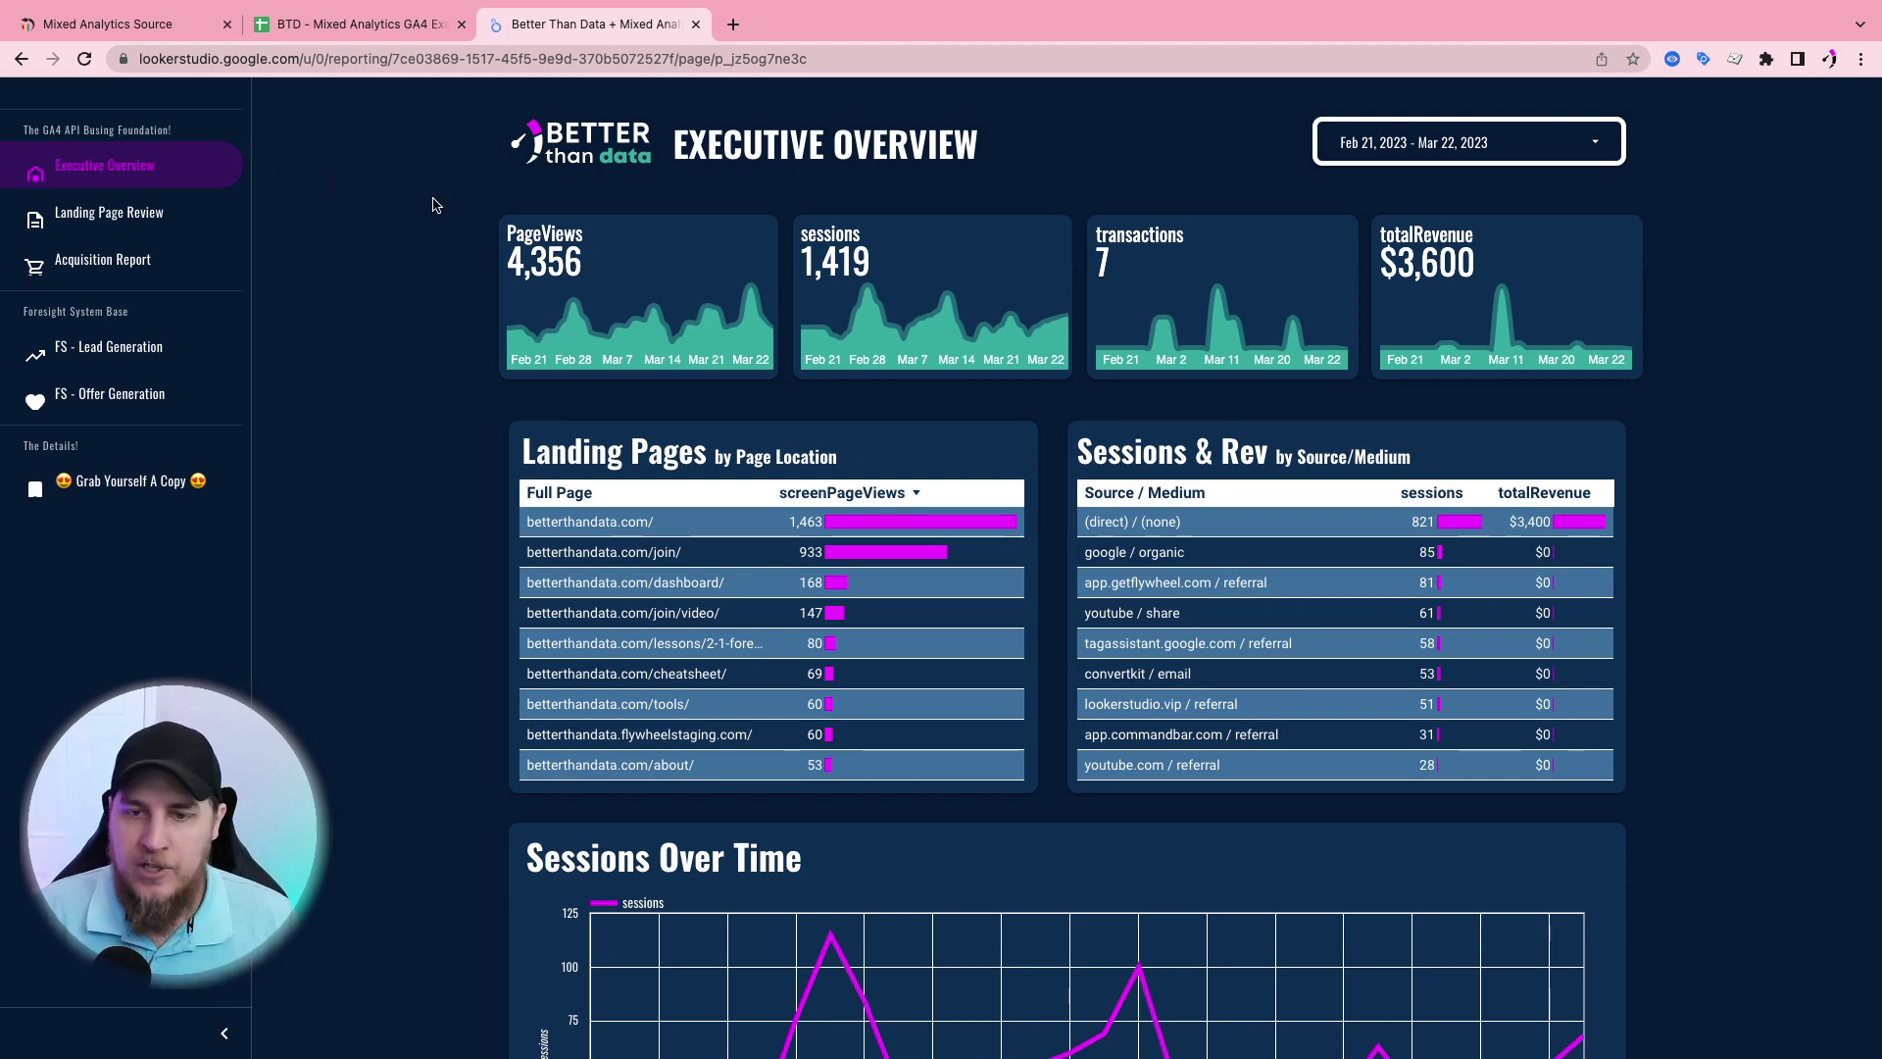
scroll(551, 195, down, 1)
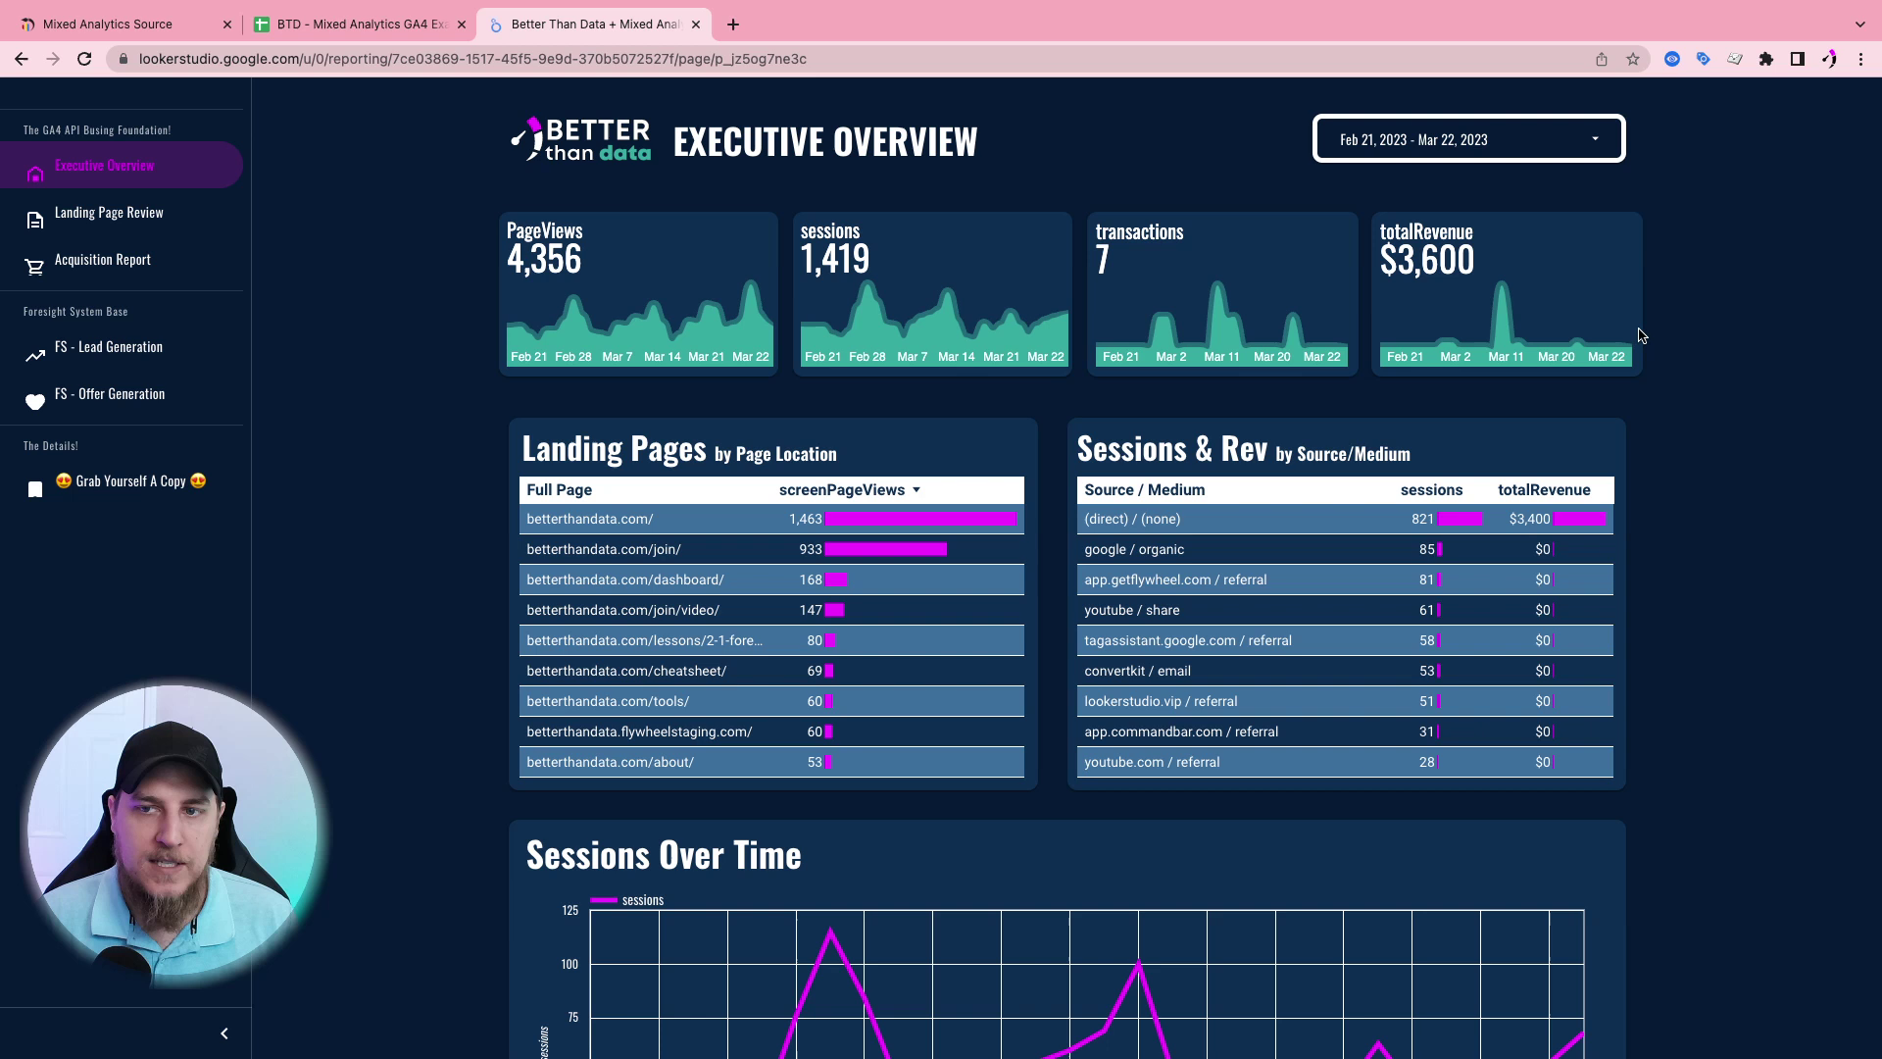
scroll(1682, 324, down, 1)
scroll(1682, 323, up, 1)
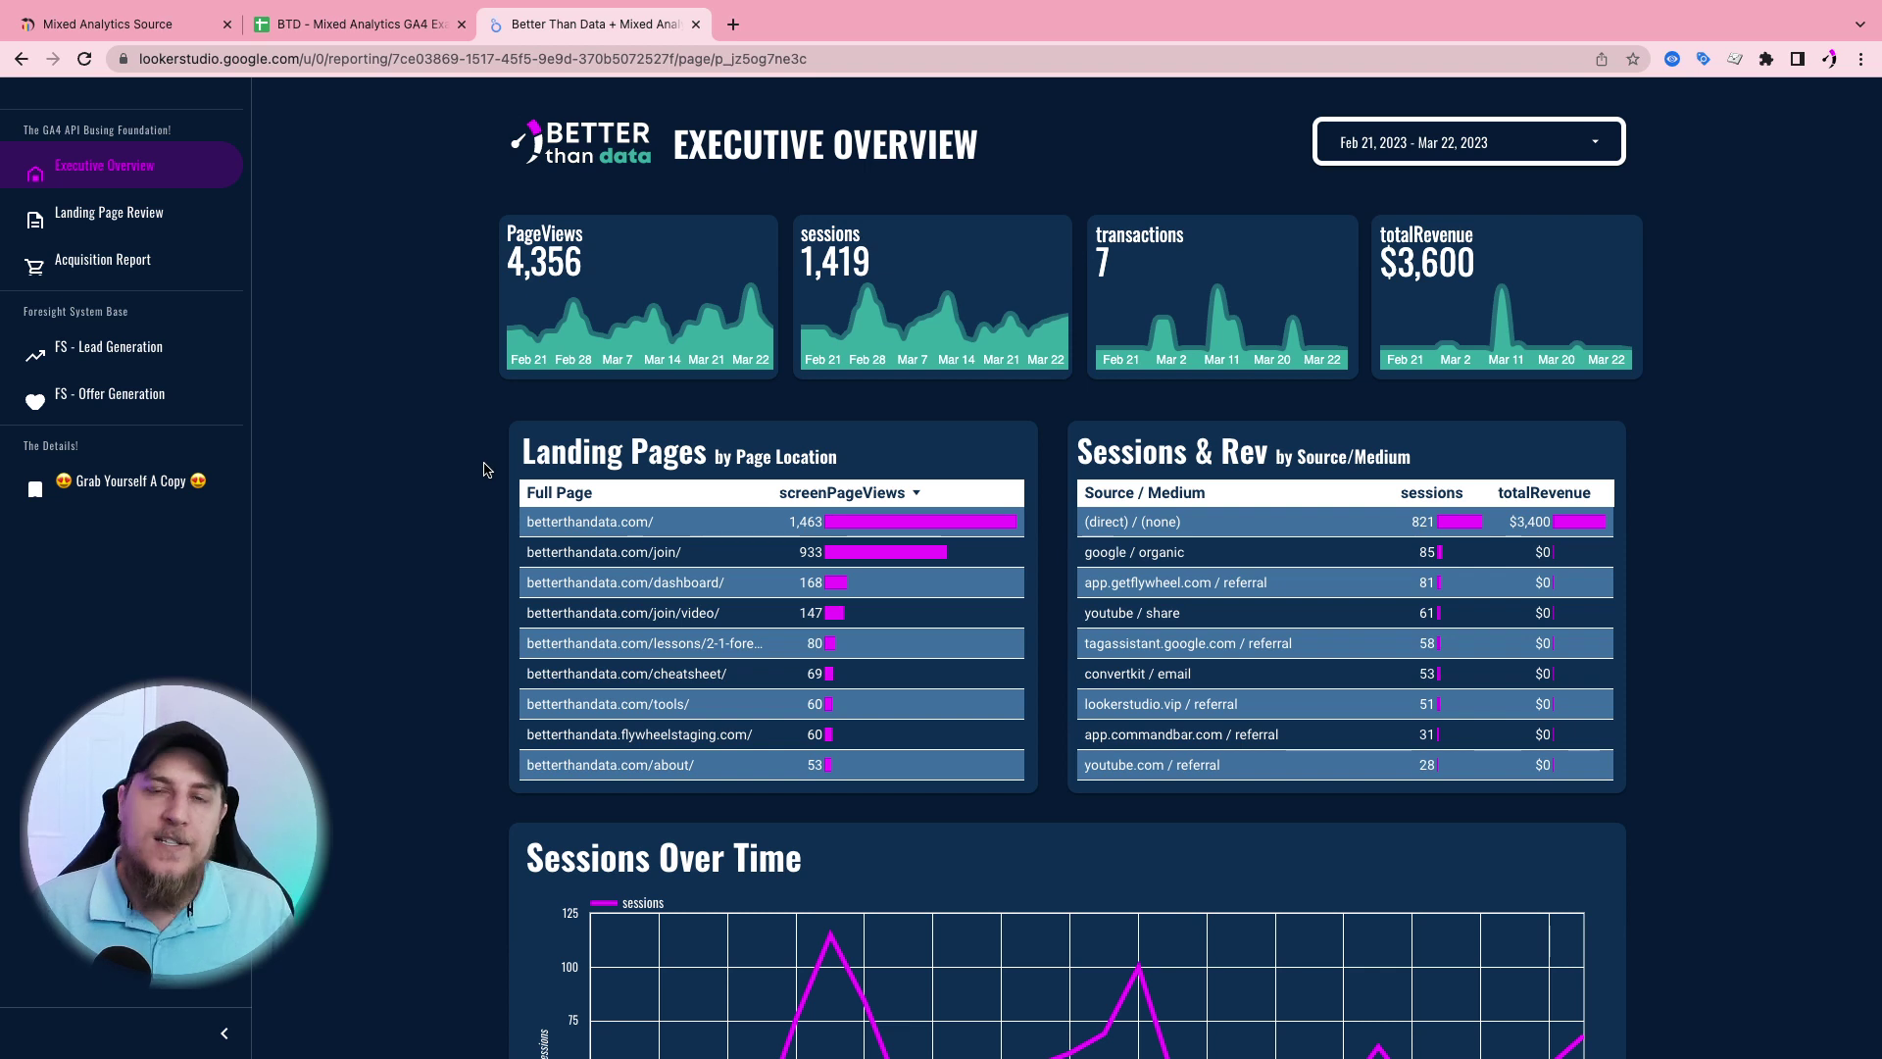
scroll(487, 471, down, 1)
scroll(461, 500, up, 1)
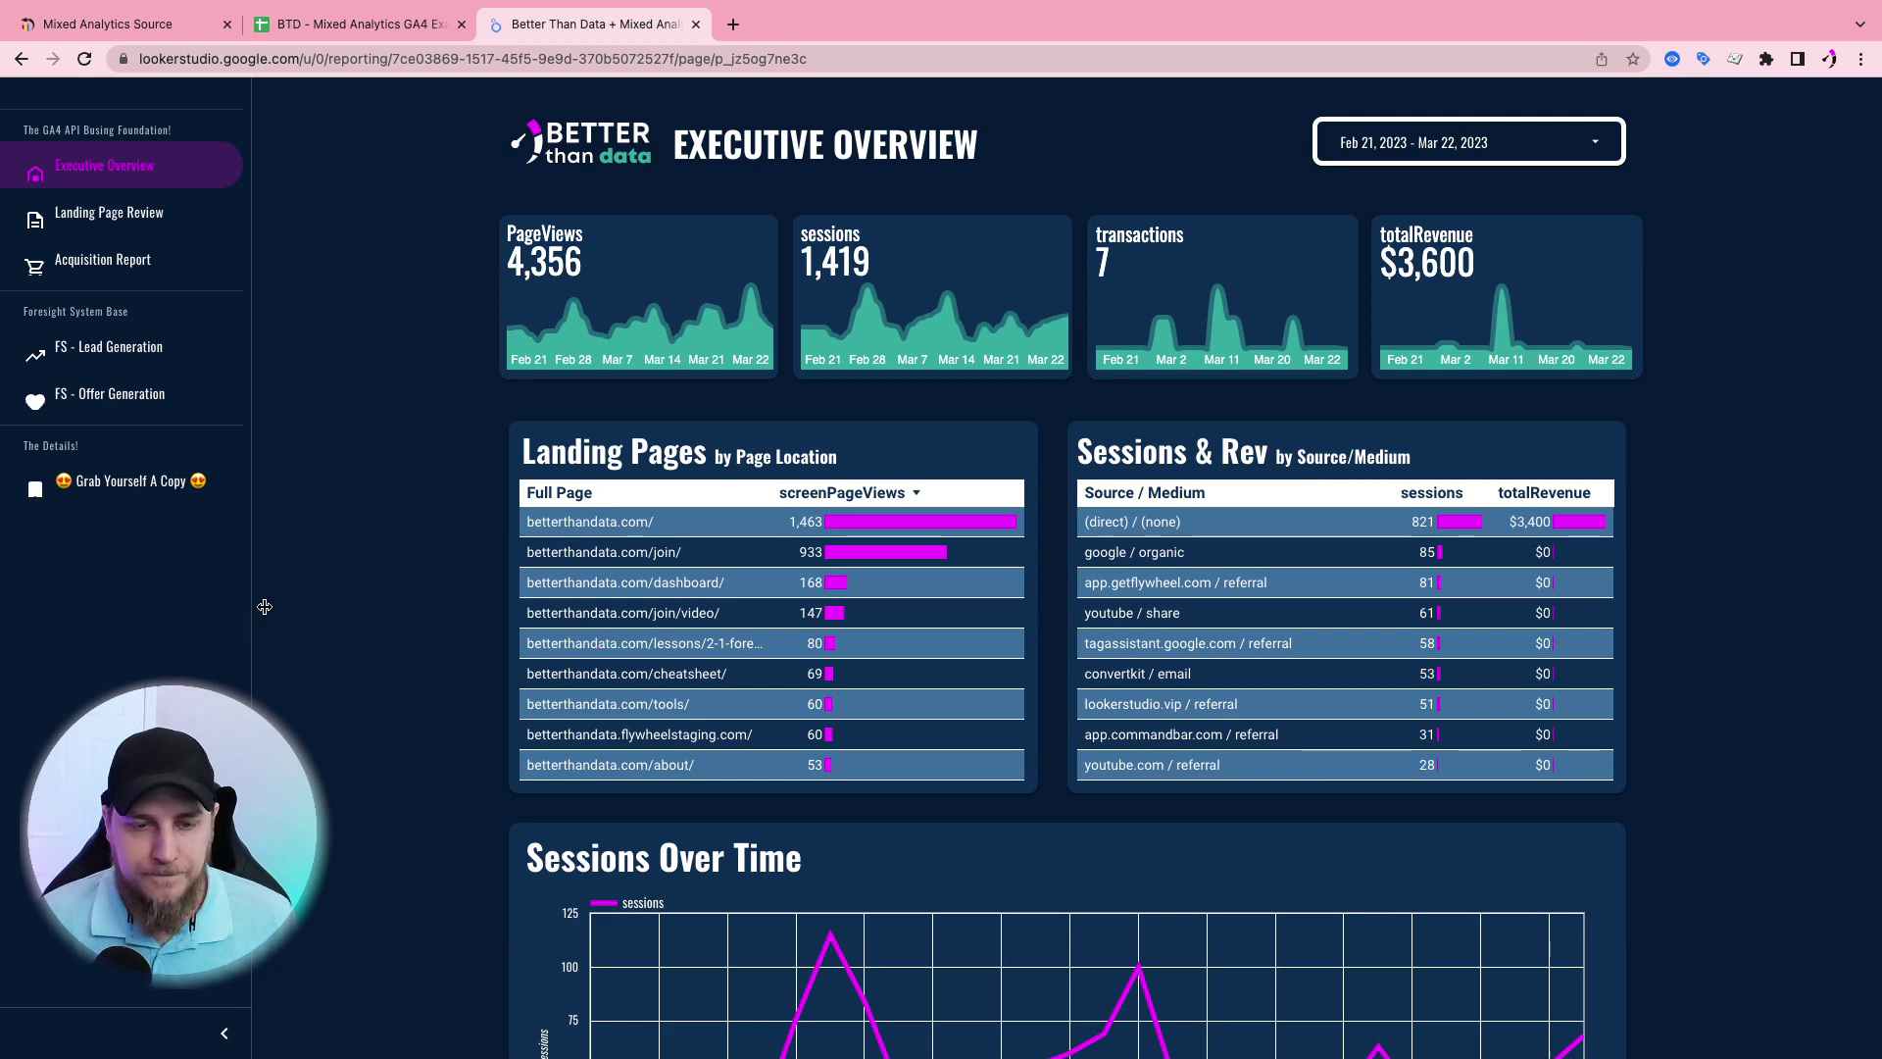
scroll(363, 531, down, 3)
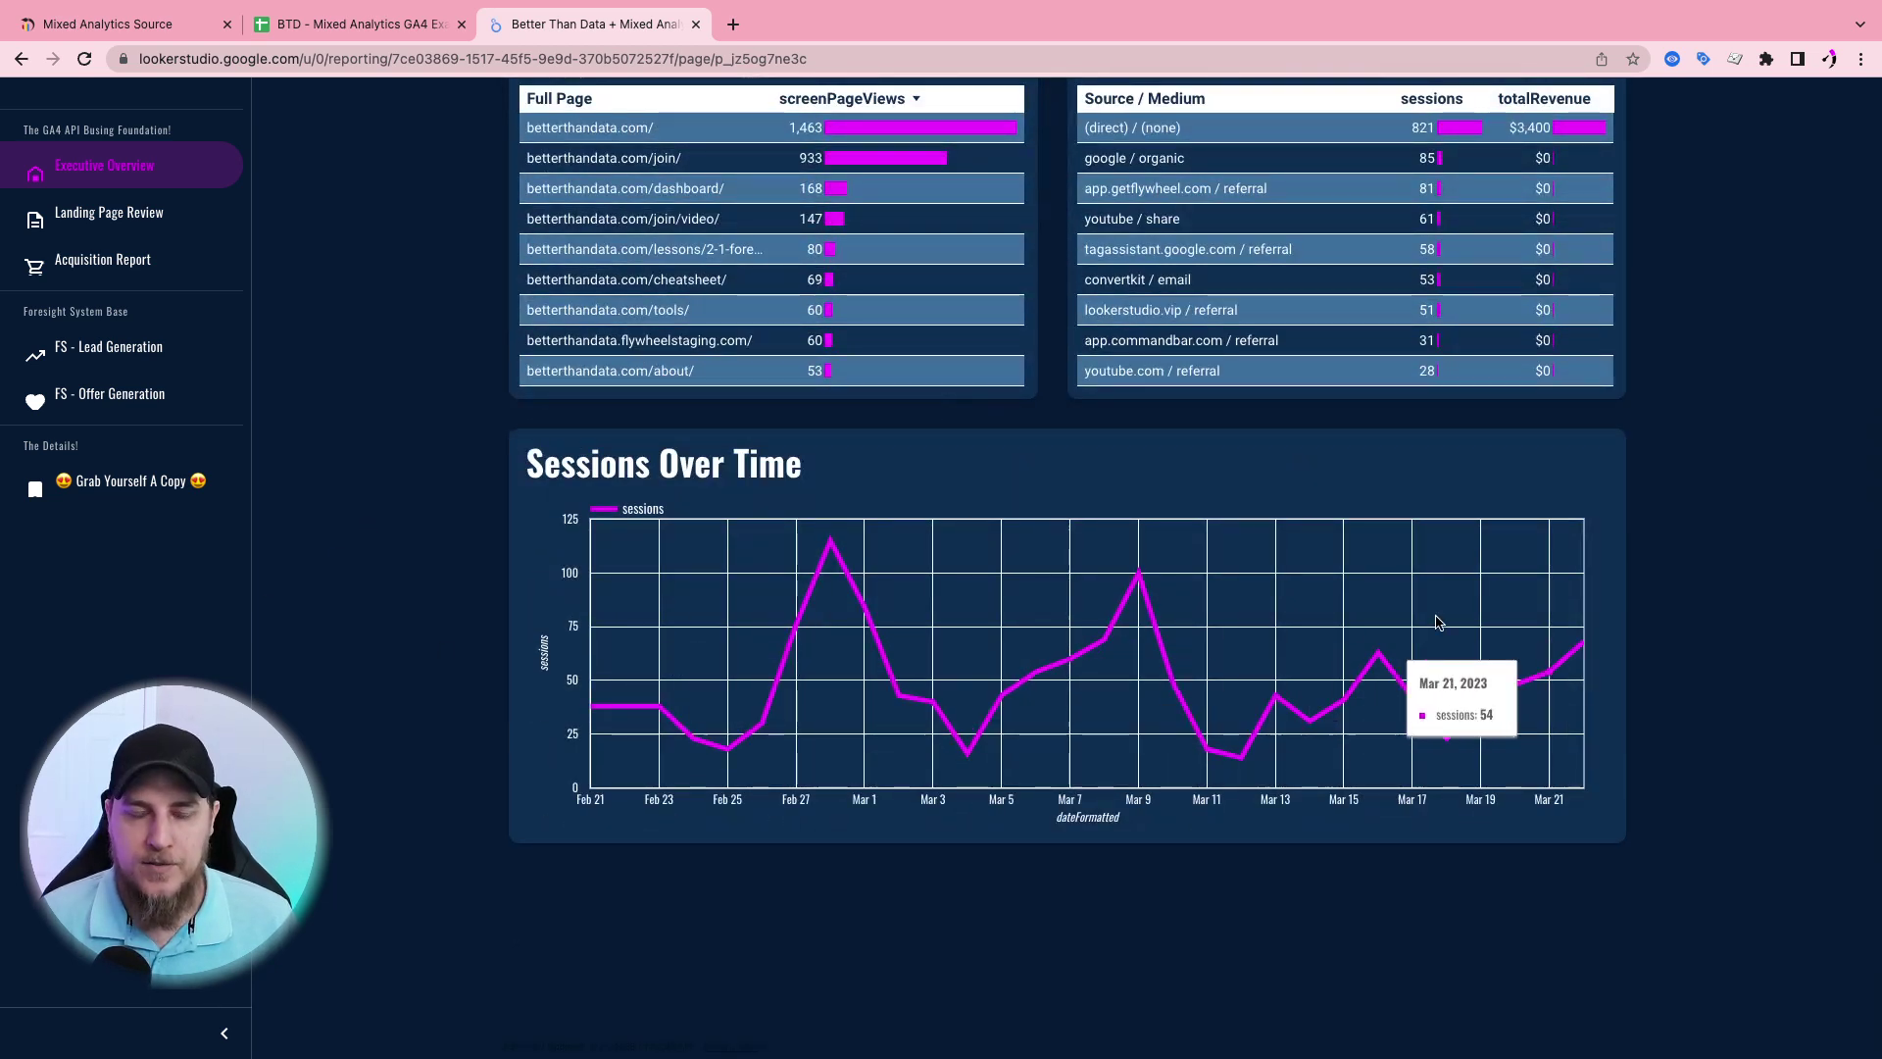
scroll(689, 547, up, 3)
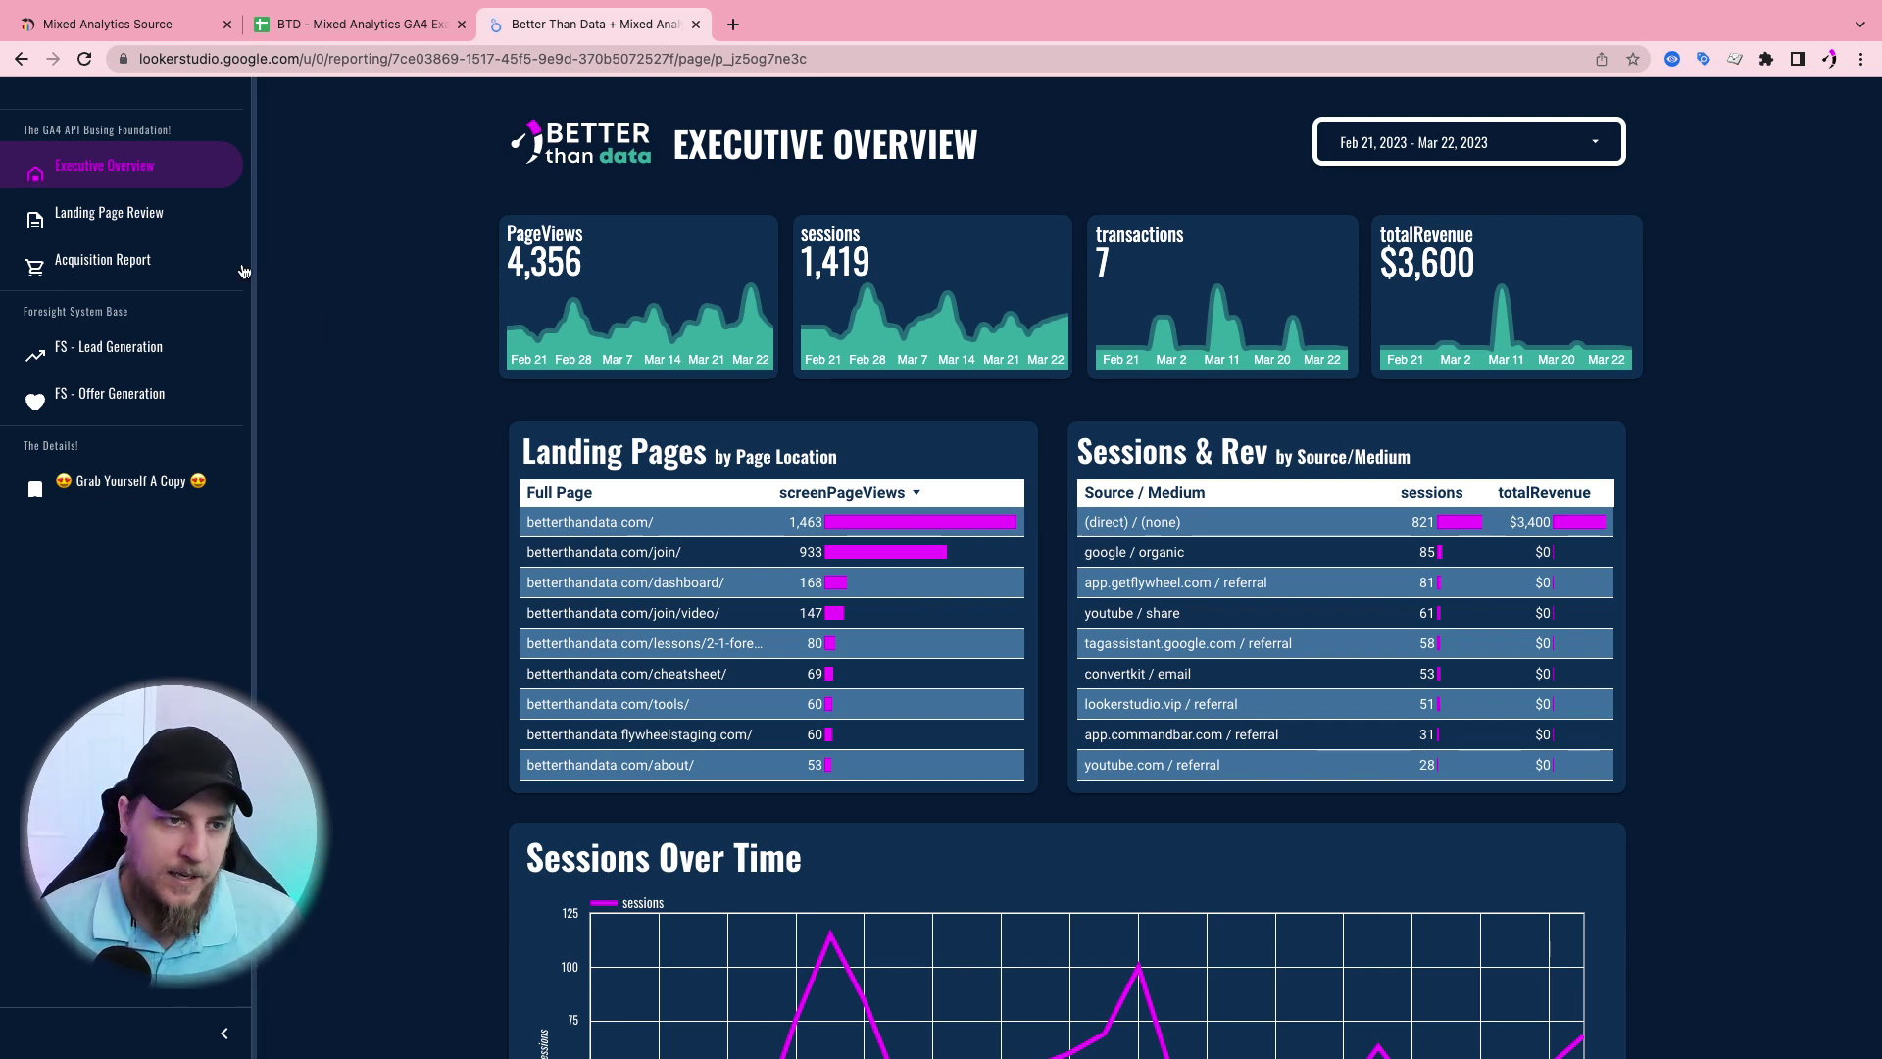
Go to the Landing Page Review page and scroll through its results table
click(152, 230)
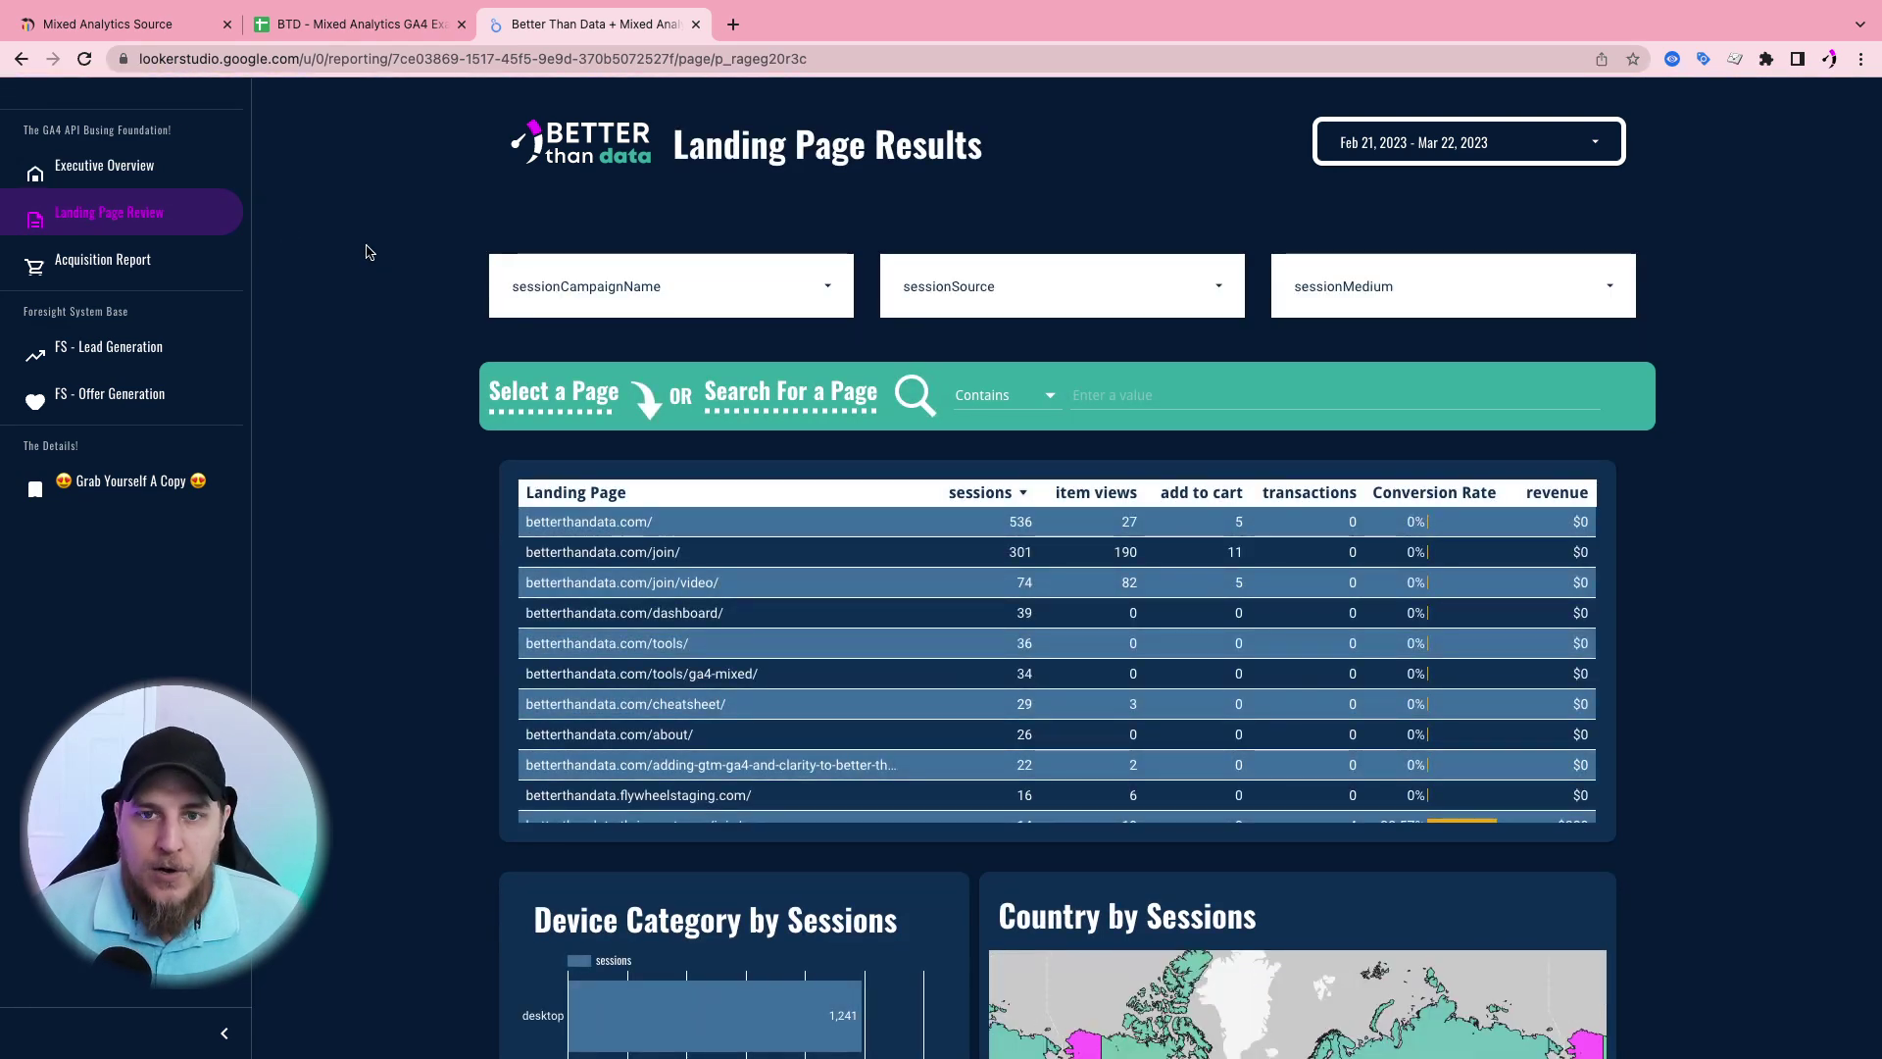
scroll(383, 276, down, 1)
scroll(382, 275, down, 7)
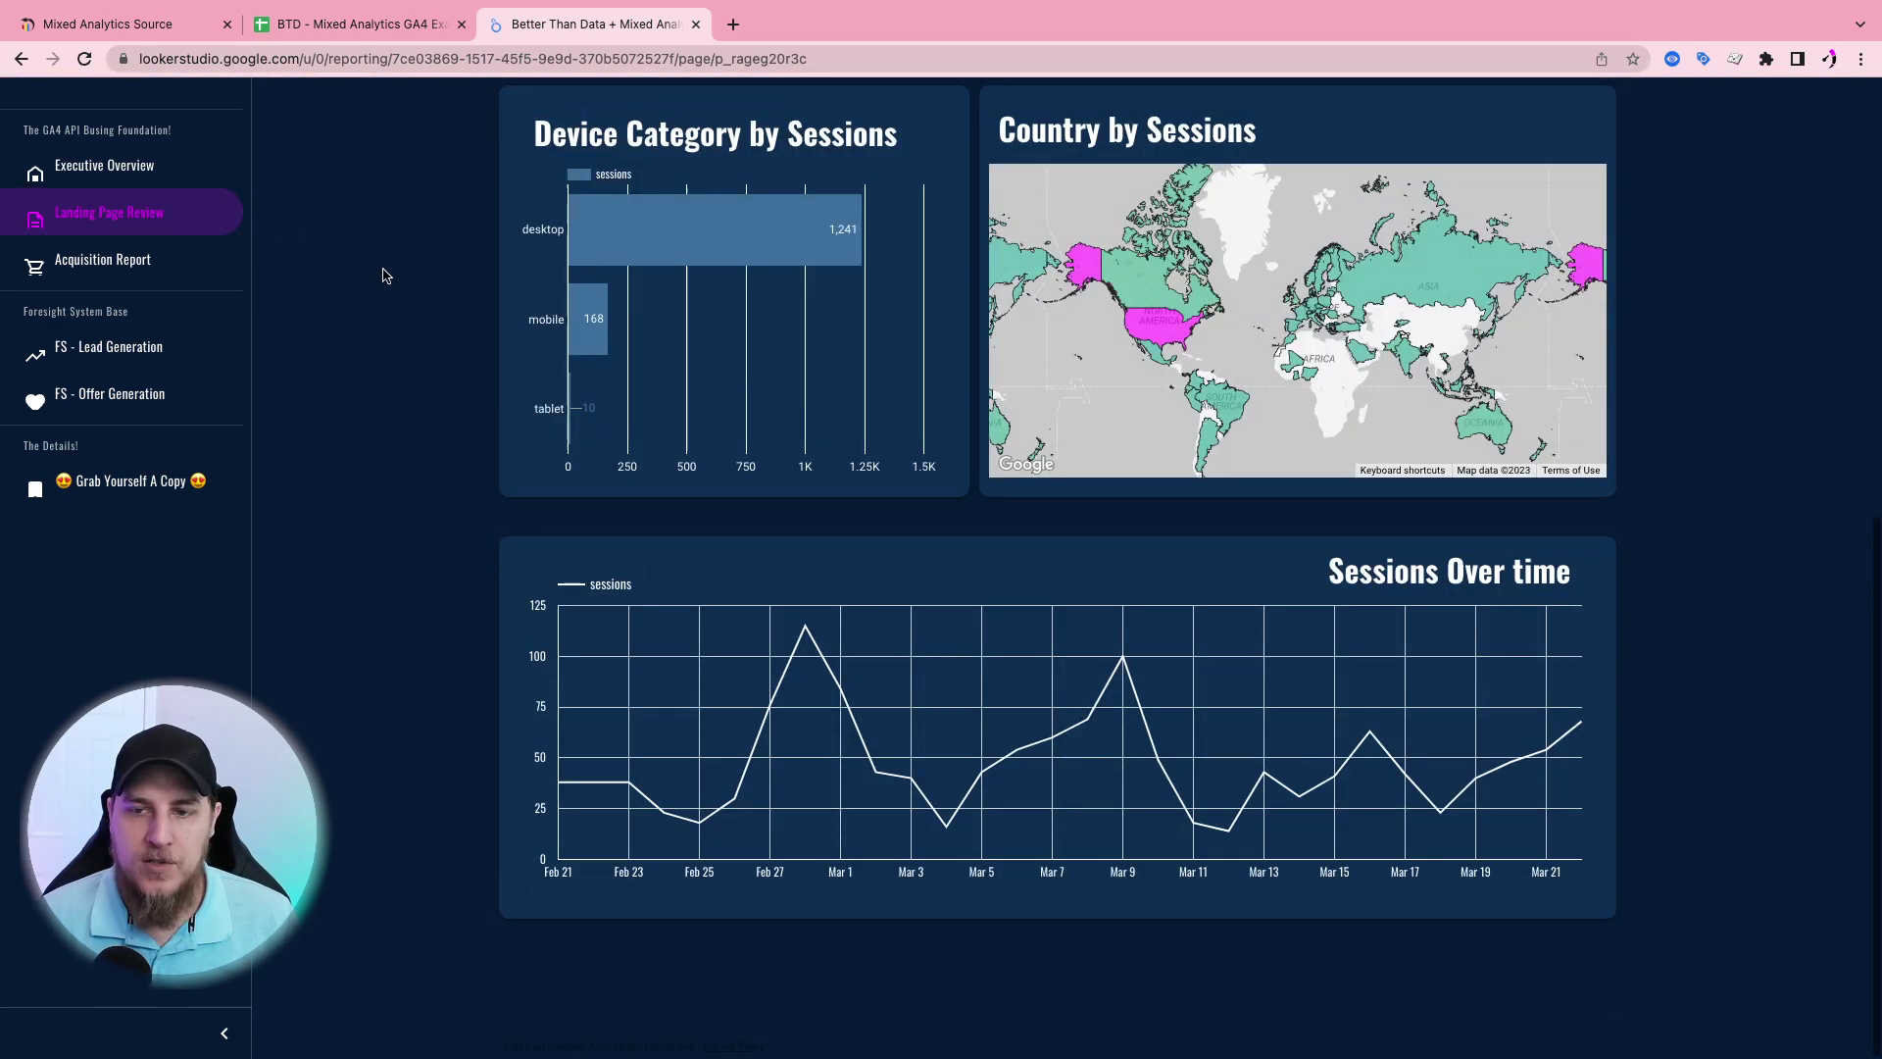
scroll(382, 275, up, 8)
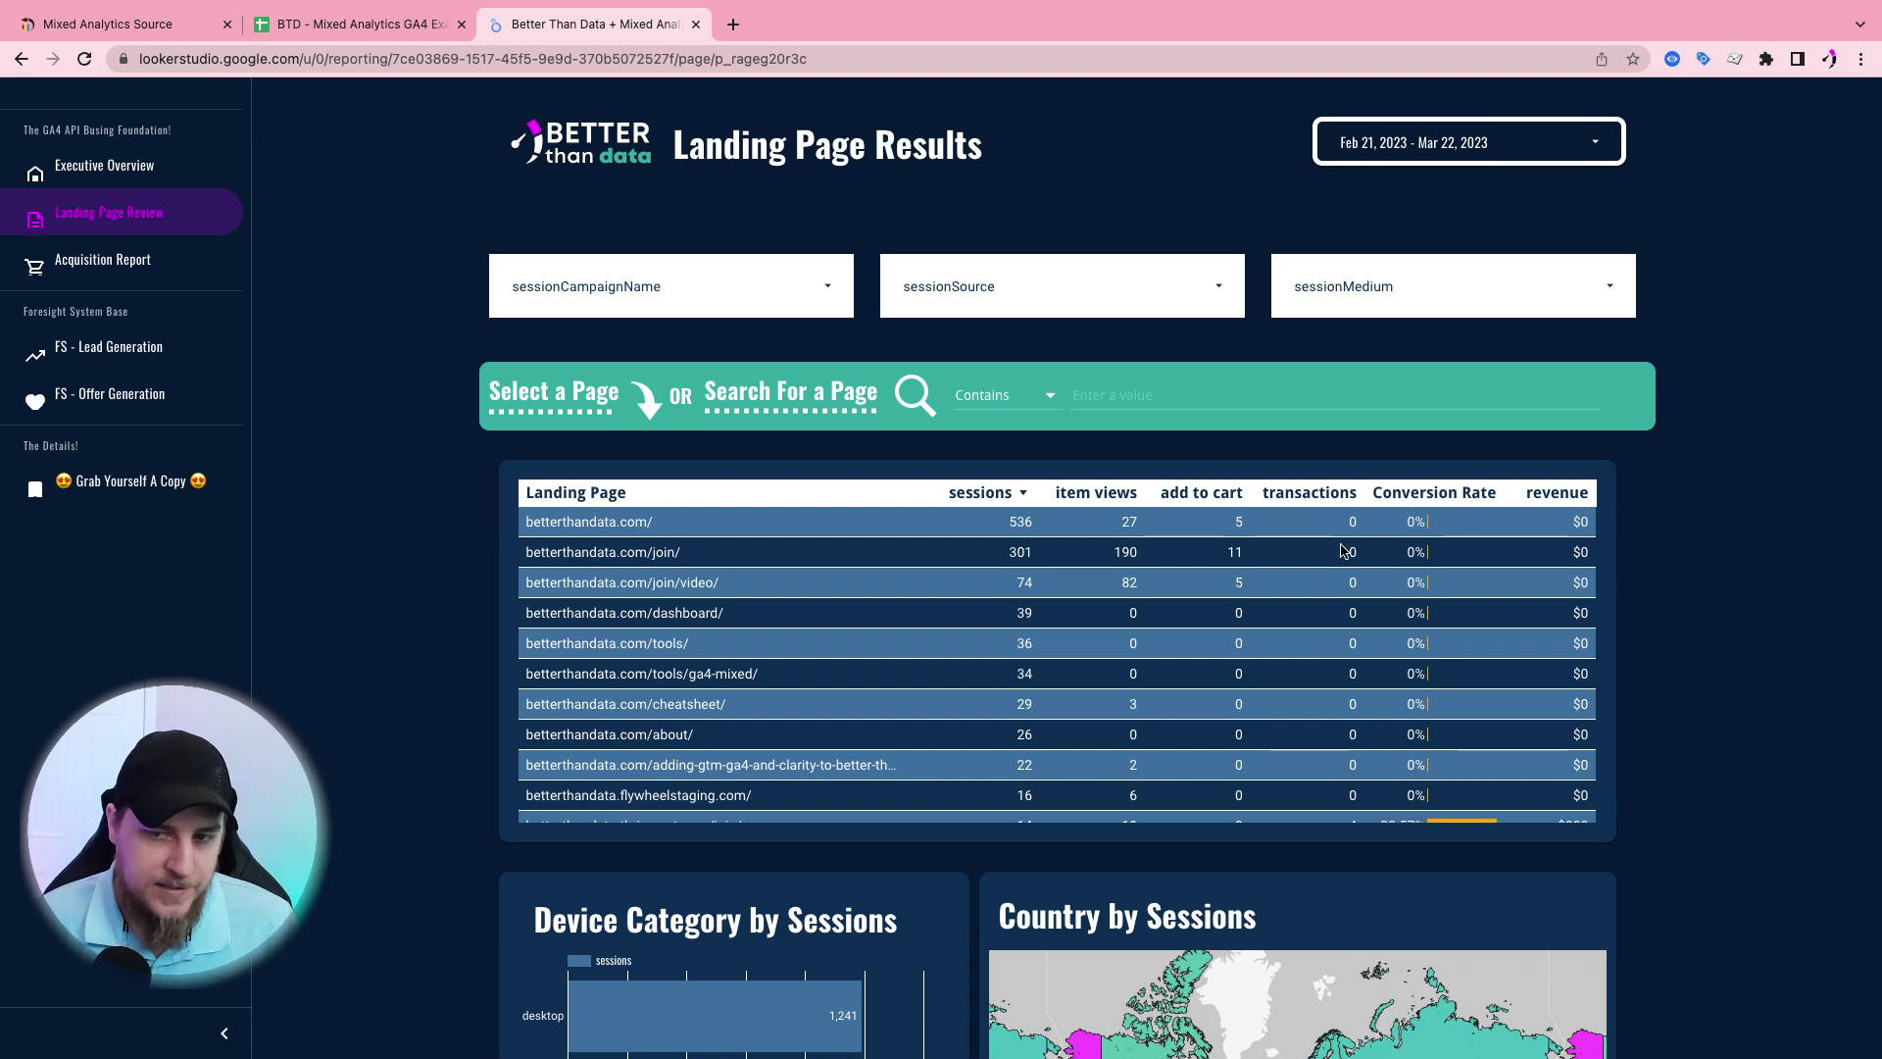
scroll(1343, 551, down, 5)
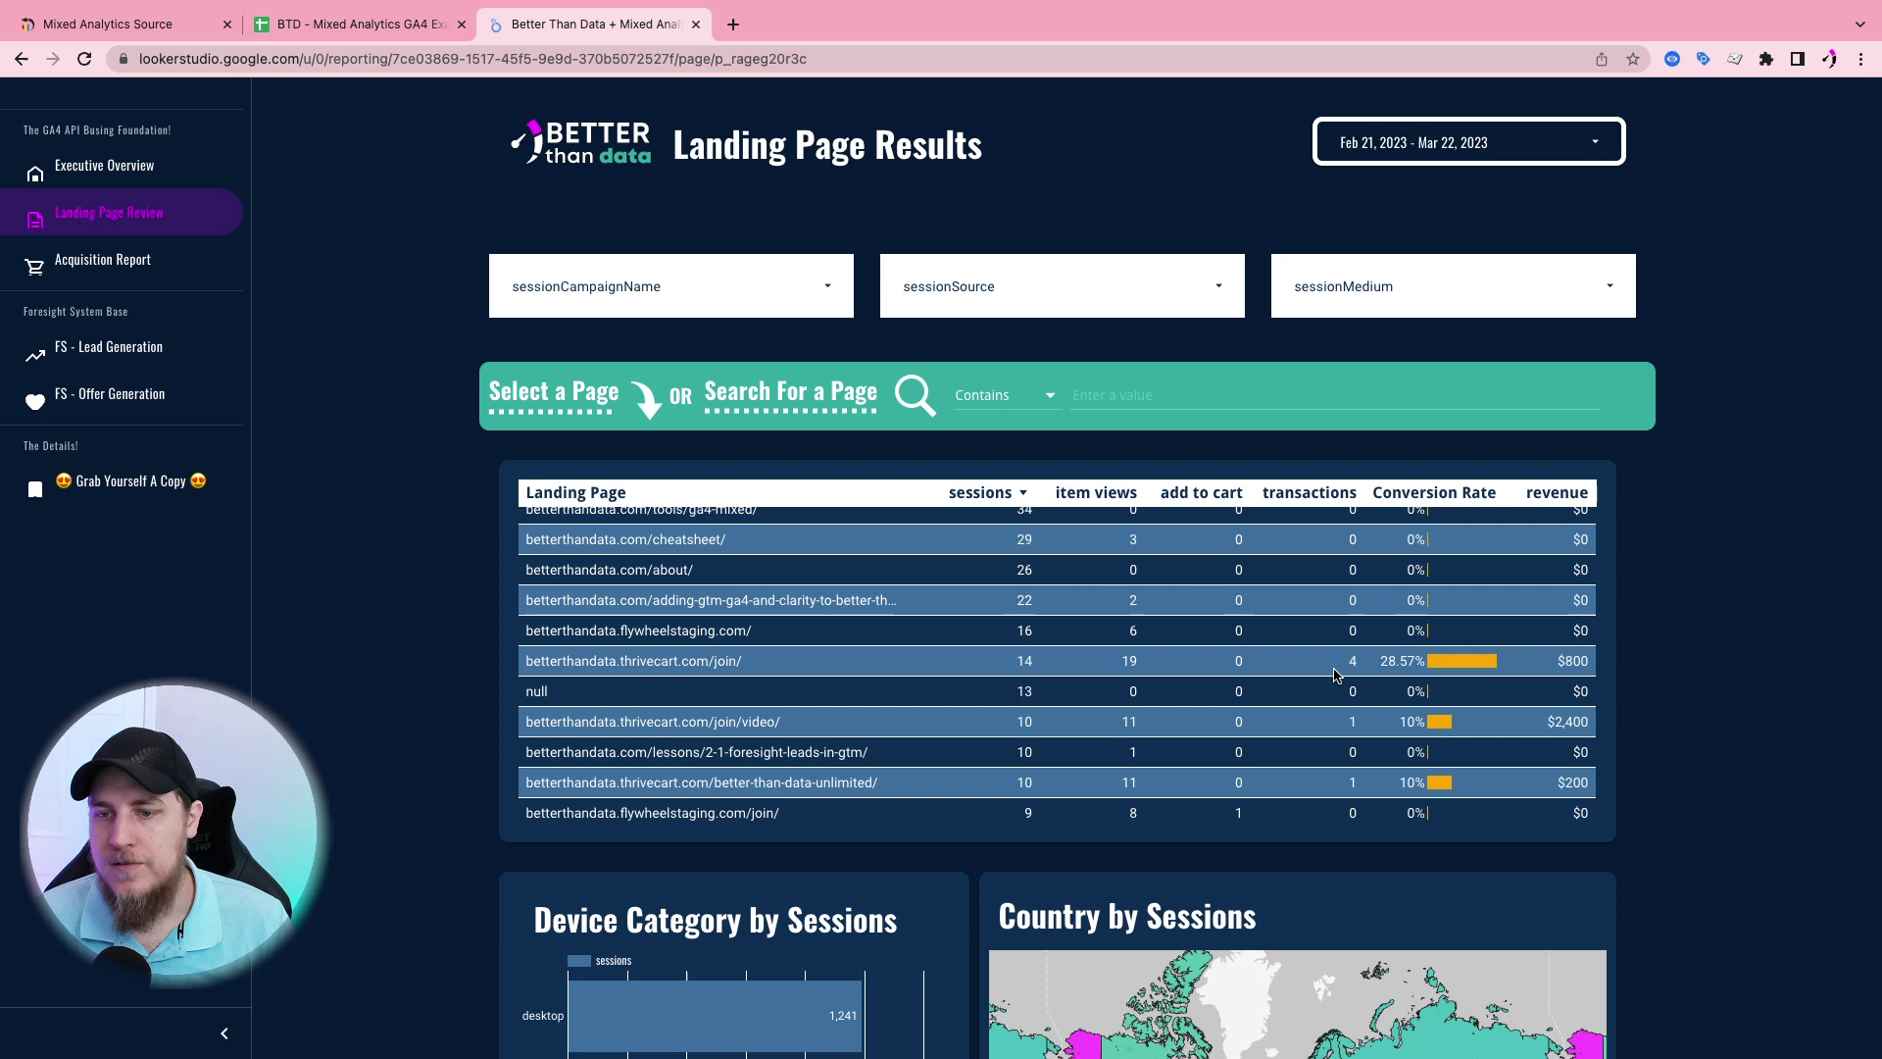
scroll(1176, 675, down, 2)
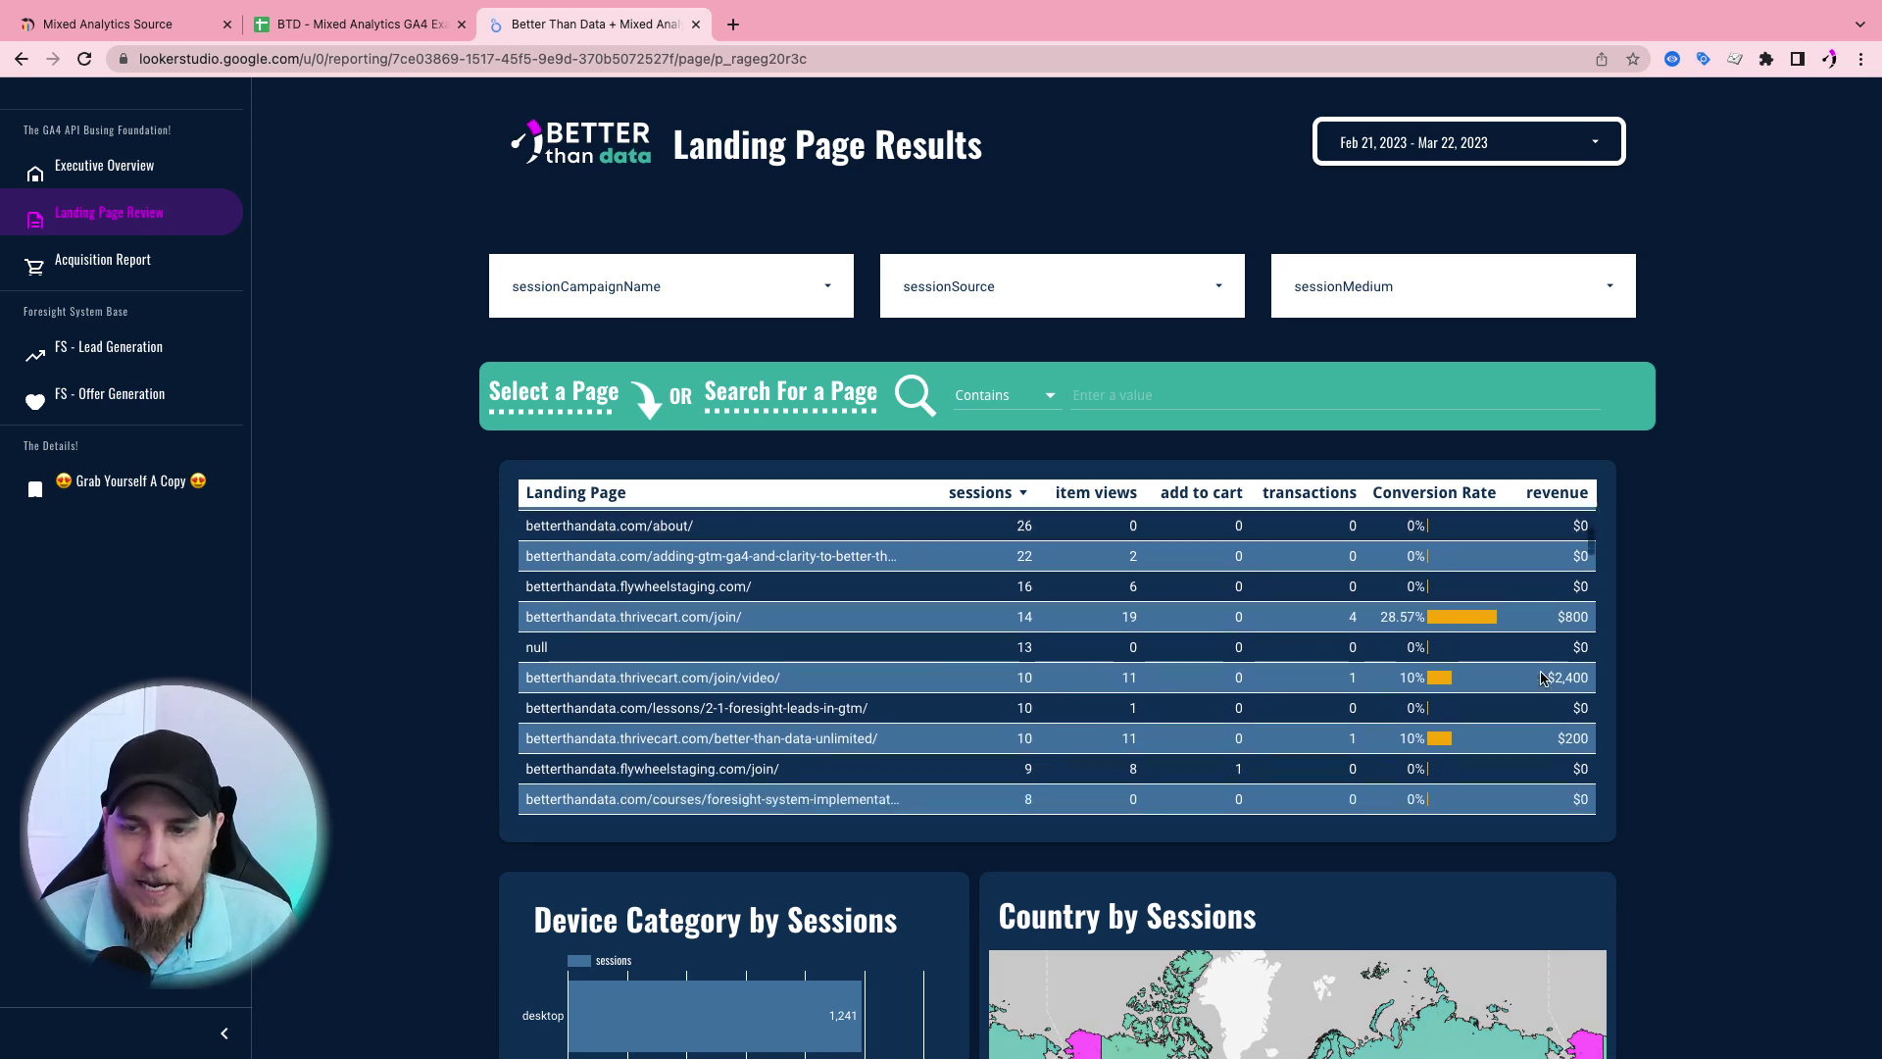
scroll(849, 673, down, 1)
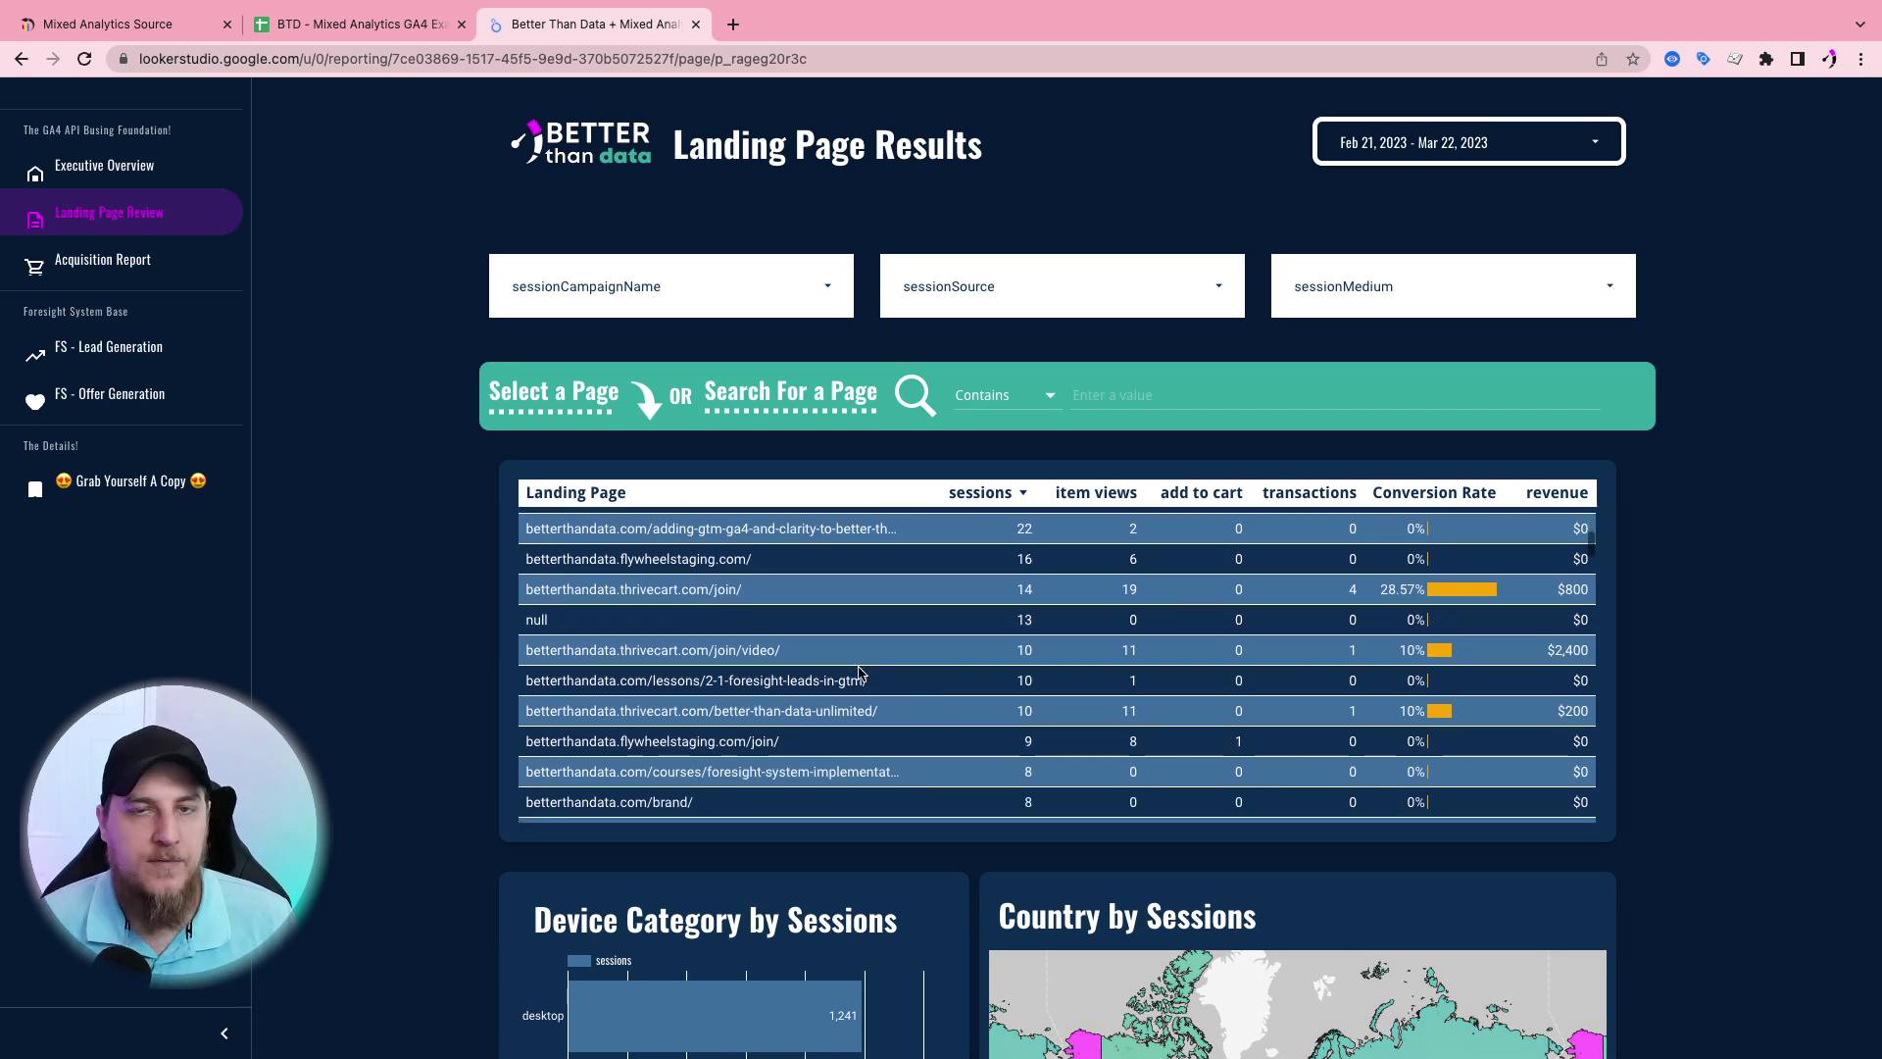
scroll(882, 677, up, 3)
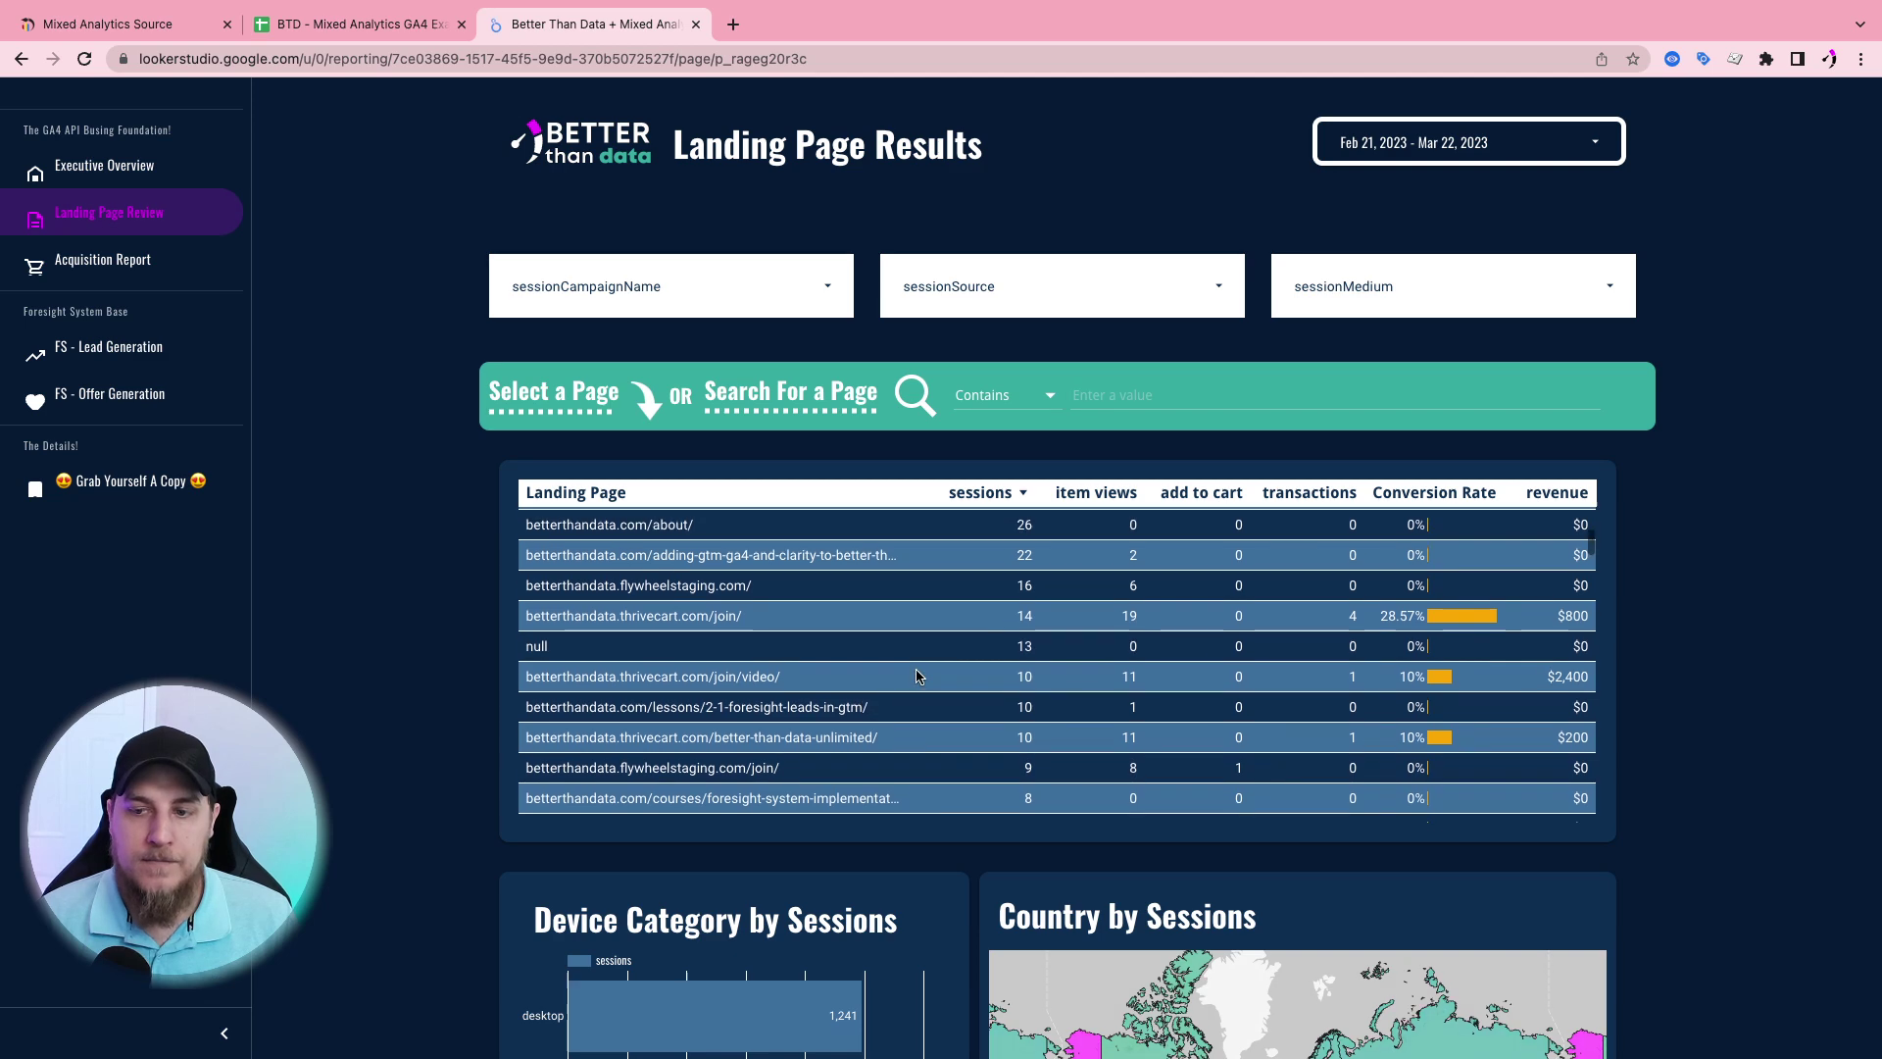
scroll(917, 676, up, 5)
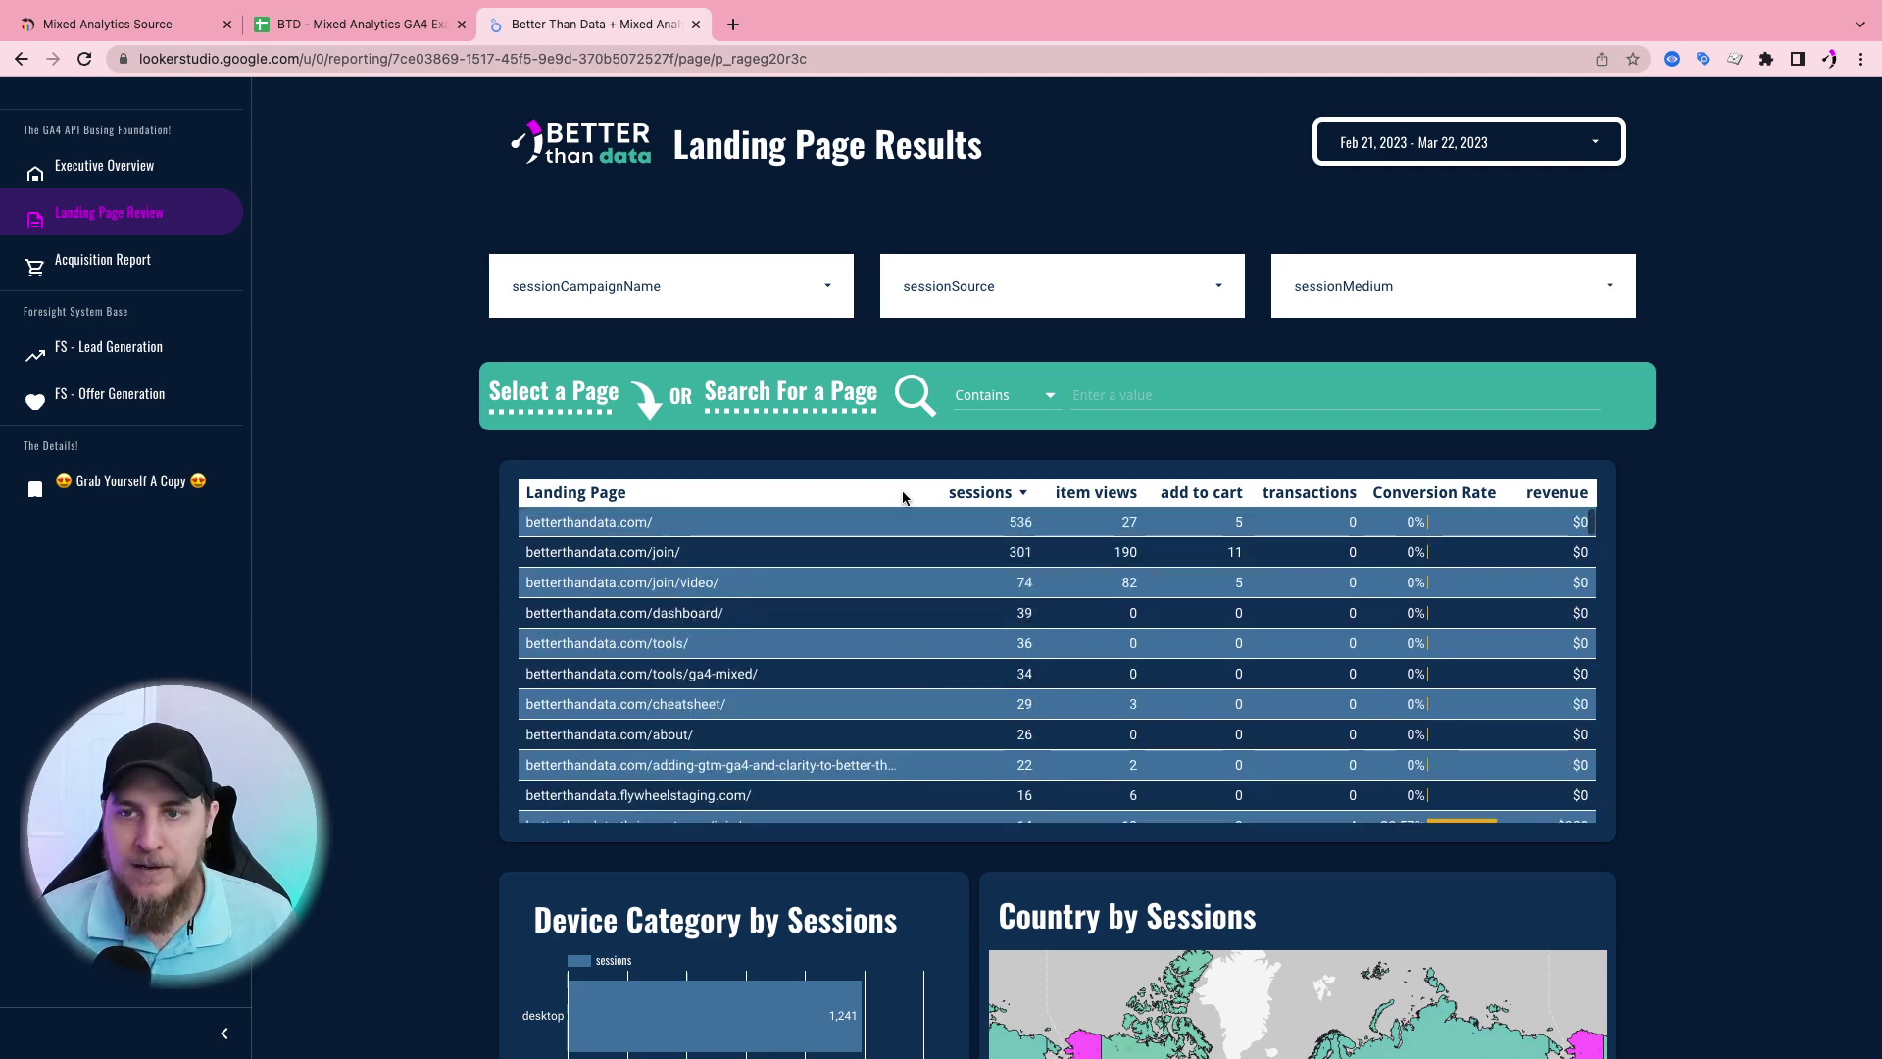
Check the sessionCampaignName, sessionSource and sessionMedium filter options, then go to the Acquisitions page
click(784, 299)
click(1022, 308)
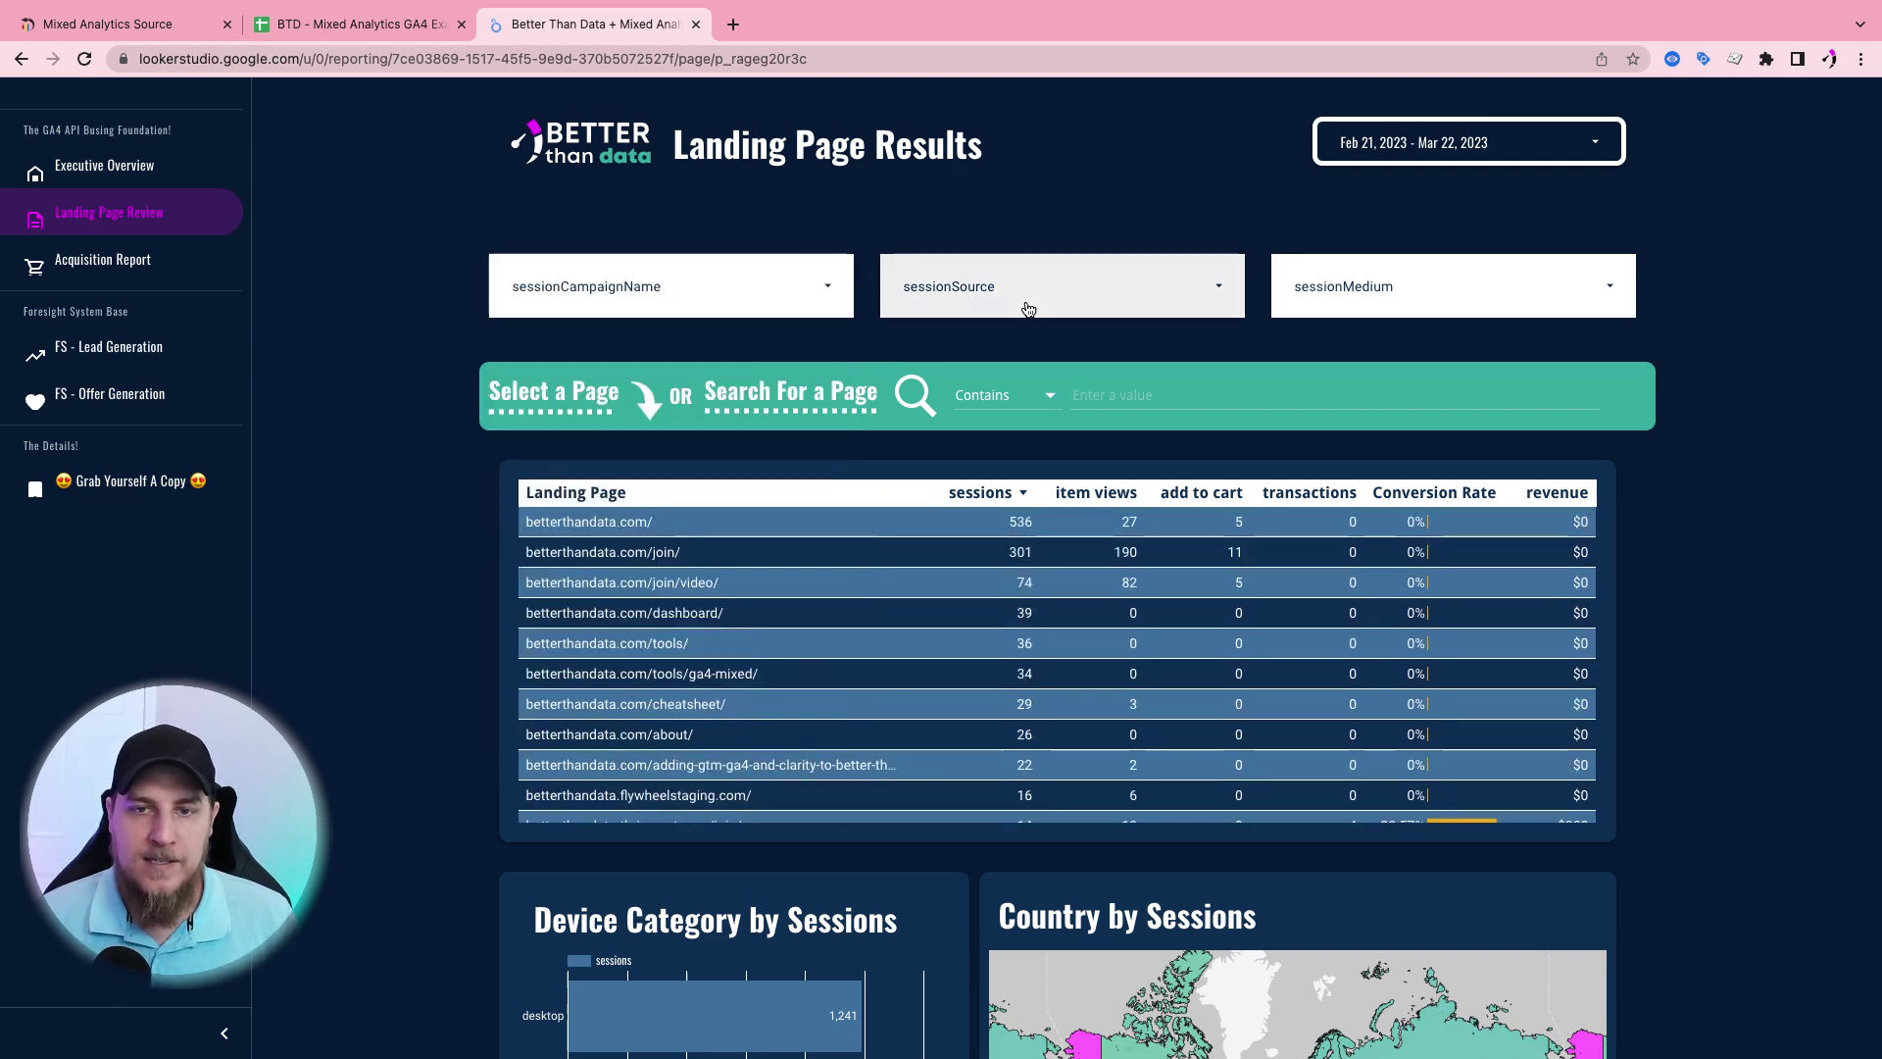
click(1109, 310)
click(1418, 305)
click(1470, 301)
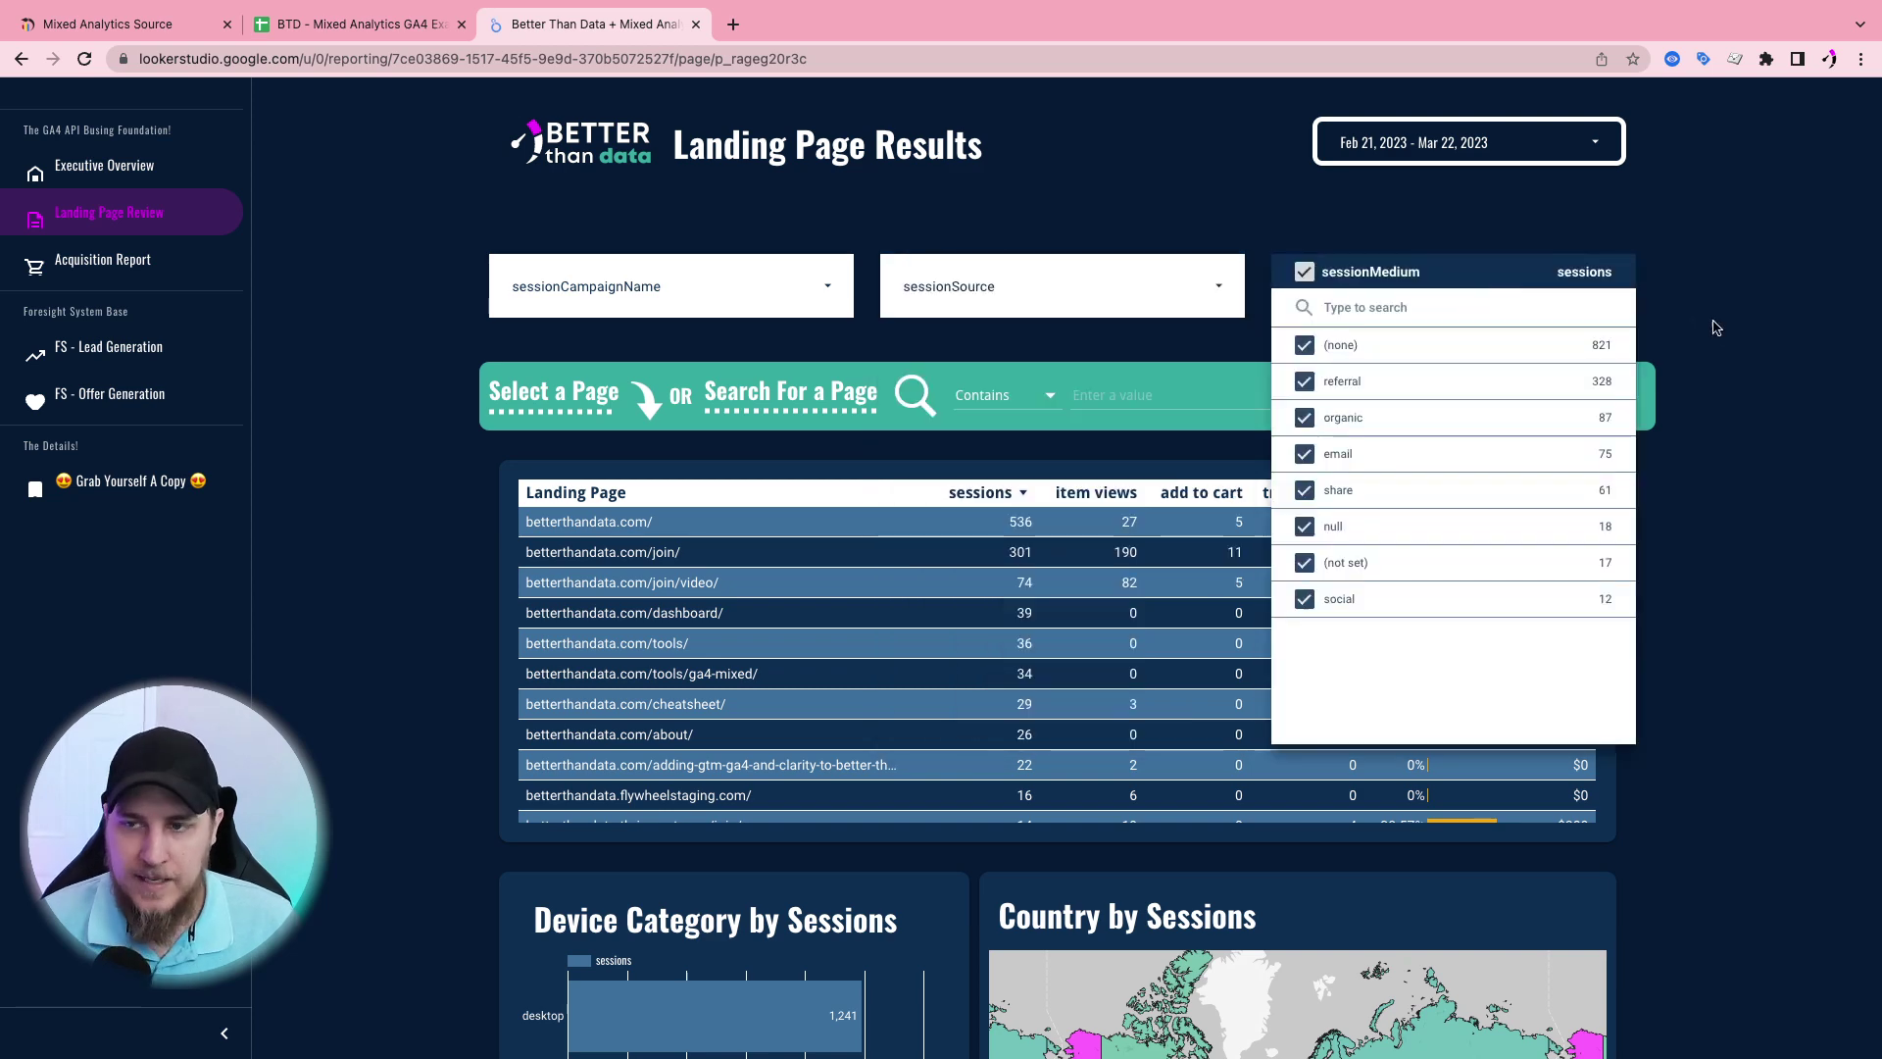
click(1710, 323)
scroll(1137, 385, down, 1)
scroll(1137, 384, down, 5)
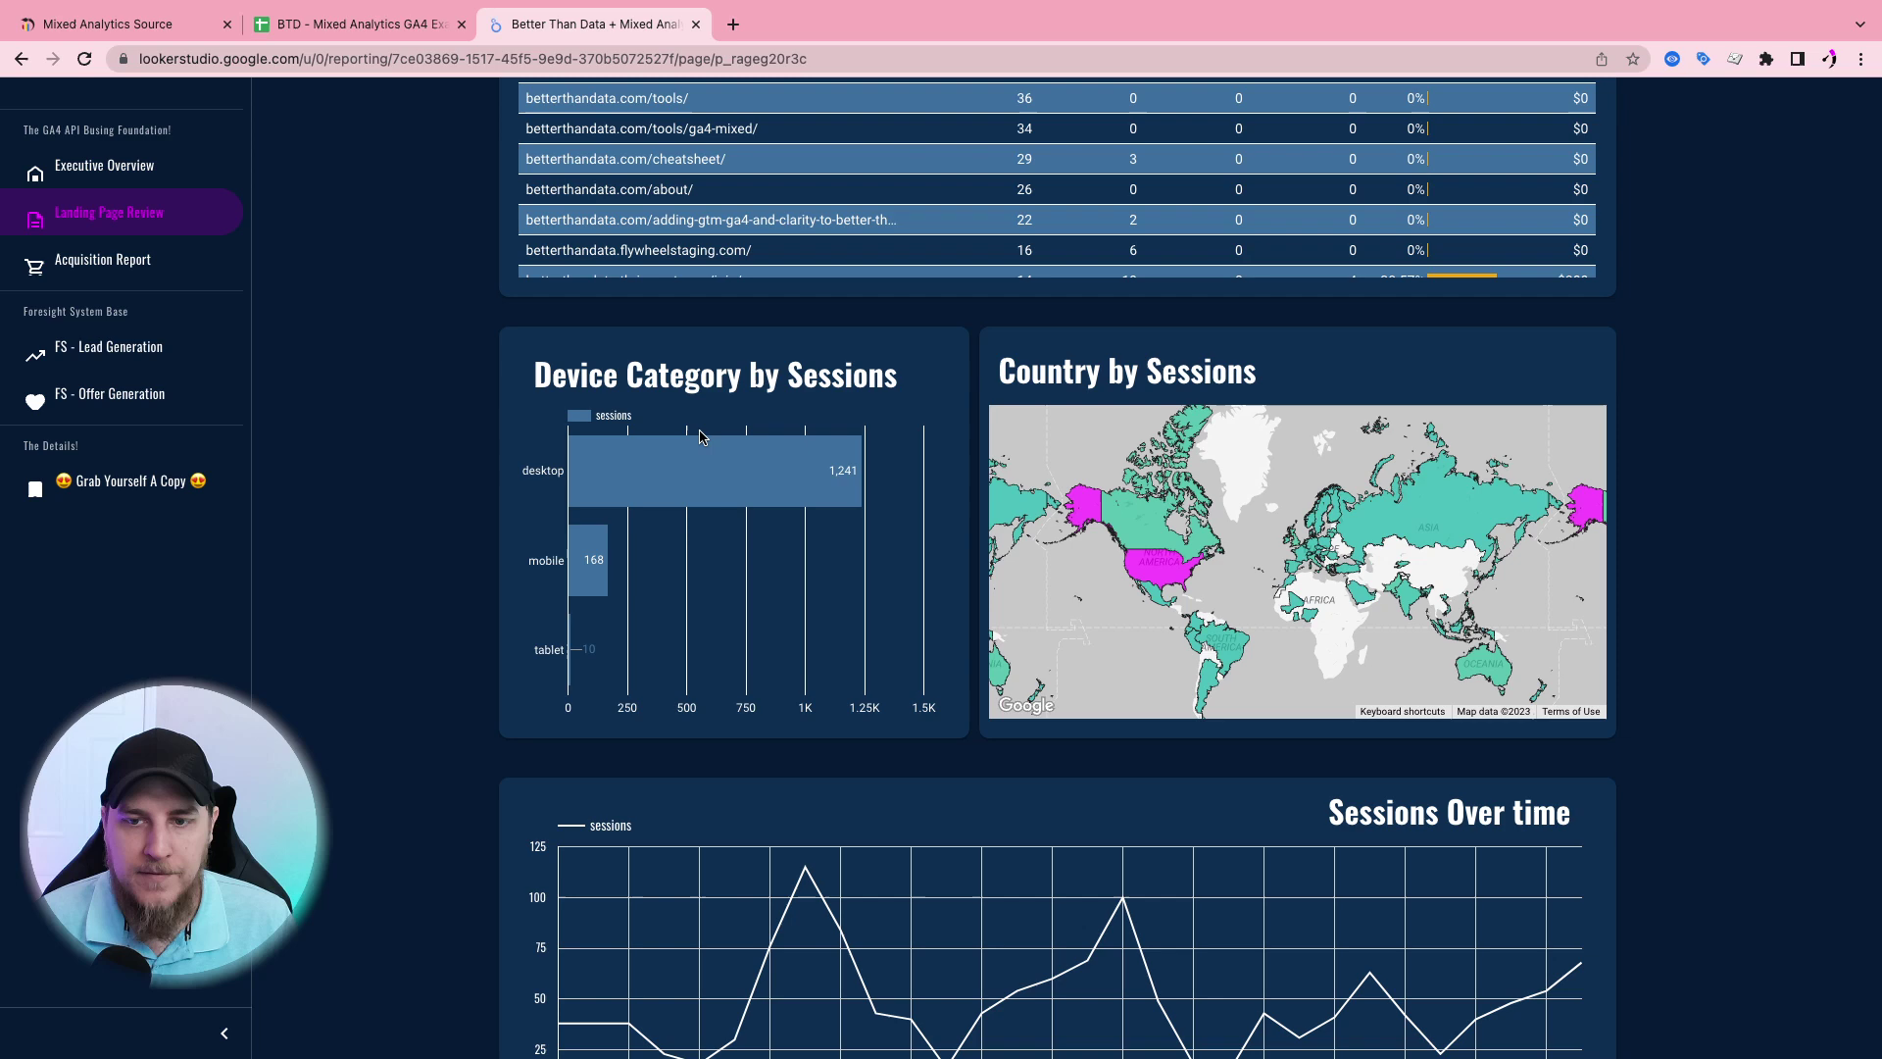
scroll(312, 475, down, 2)
scroll(333, 515, up, 7)
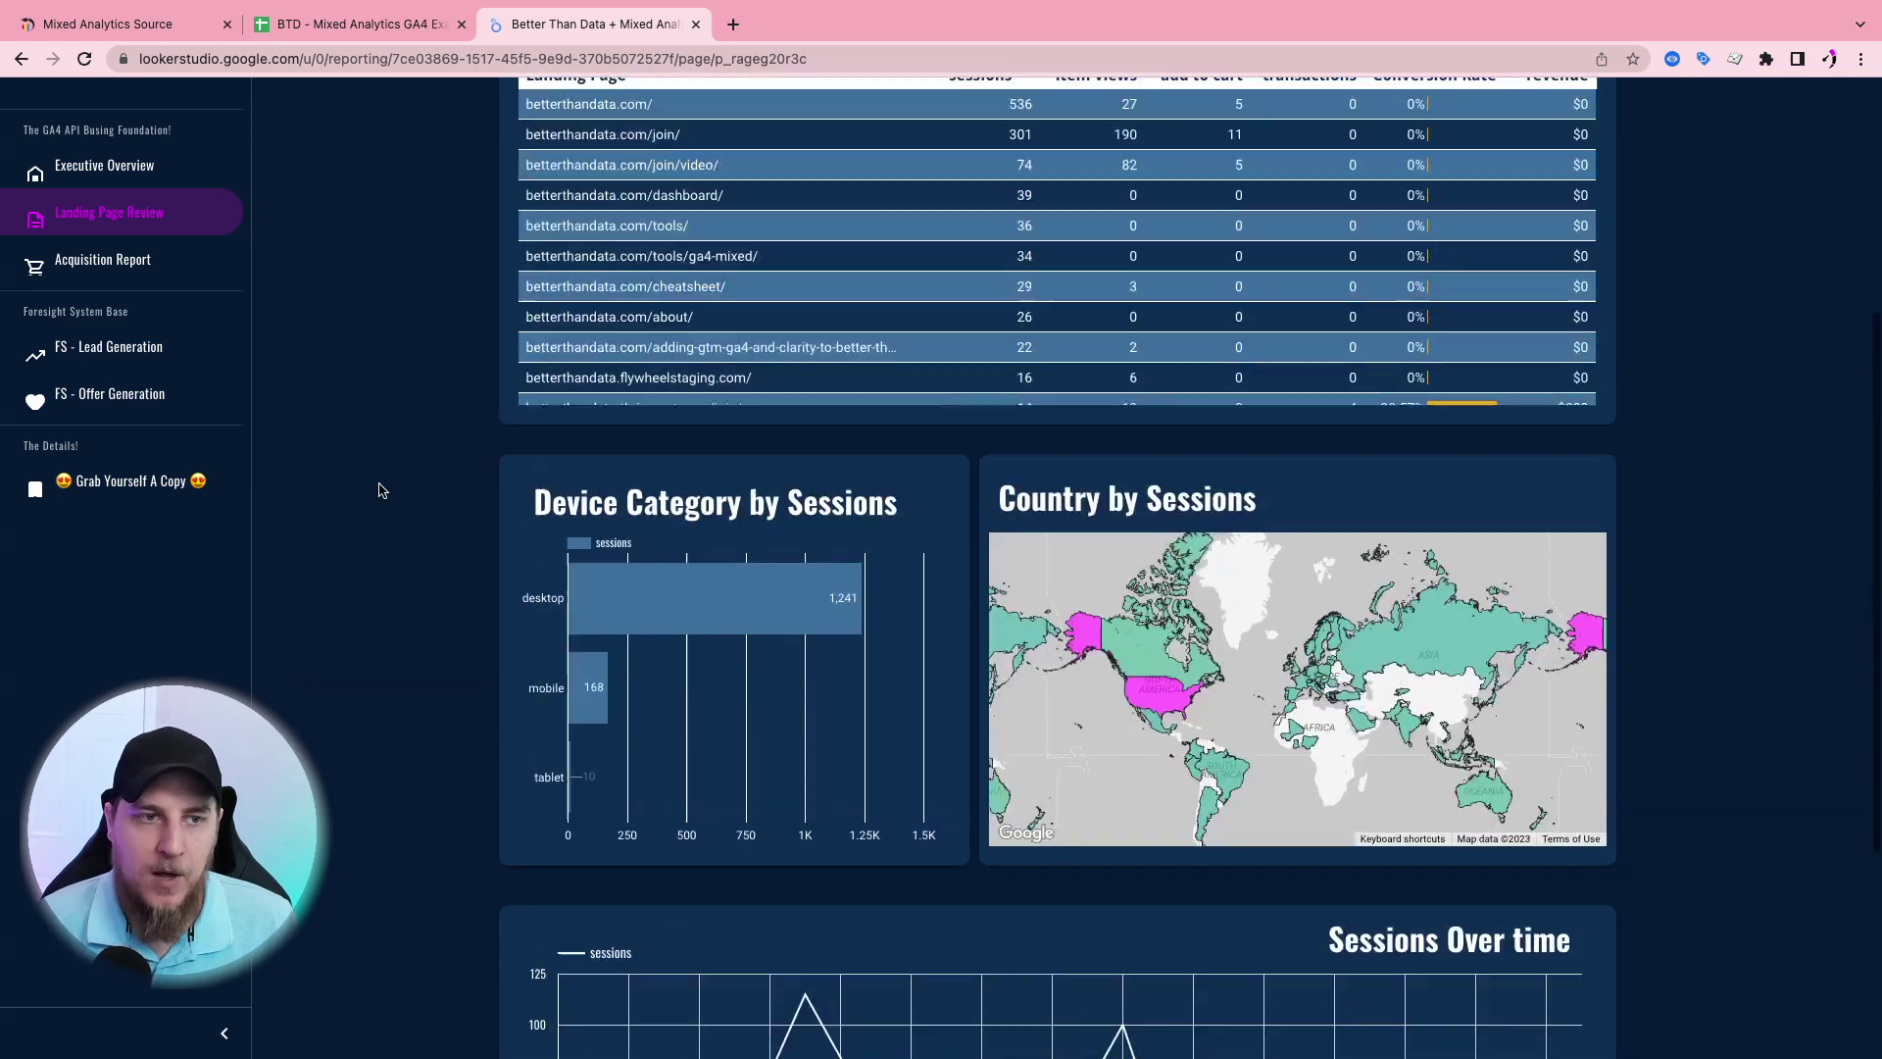
click(168, 284)
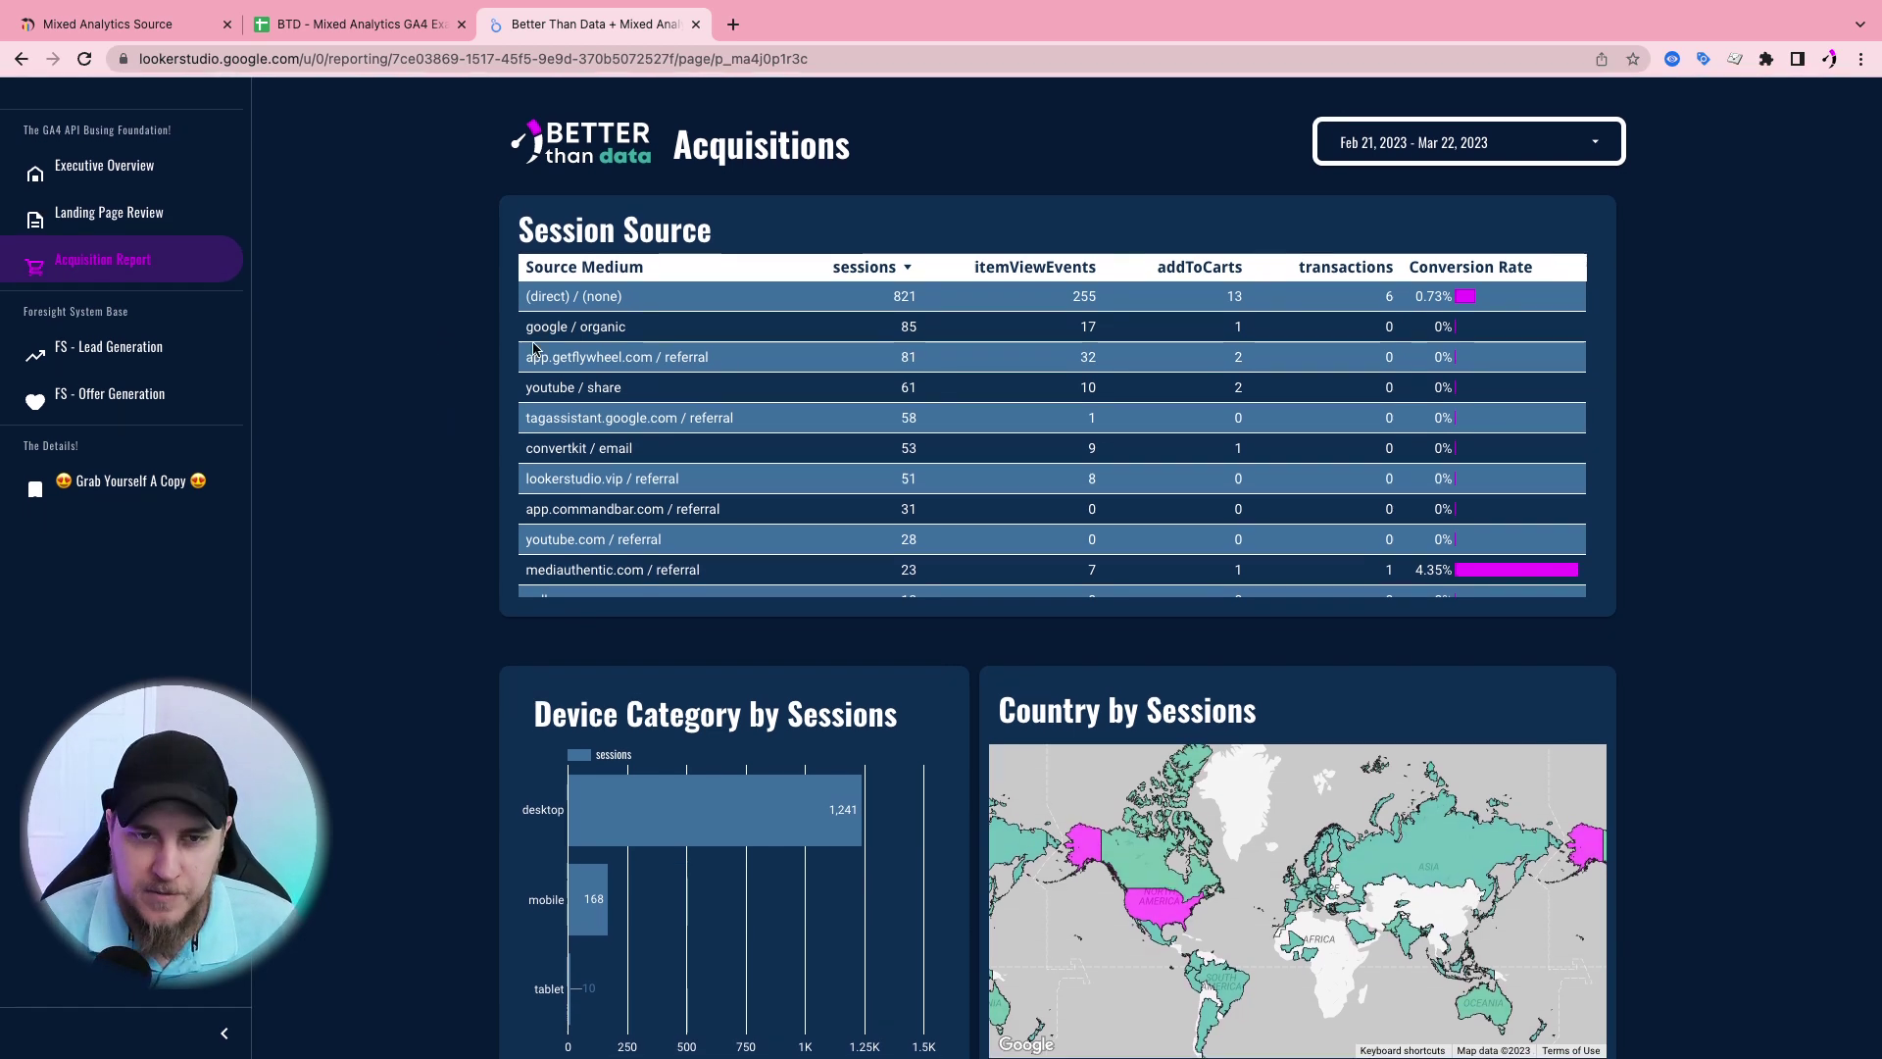
Cross-filter to google / organic, return to Executive Overview, then switch to the GA4 example spreadsheet
click(593, 331)
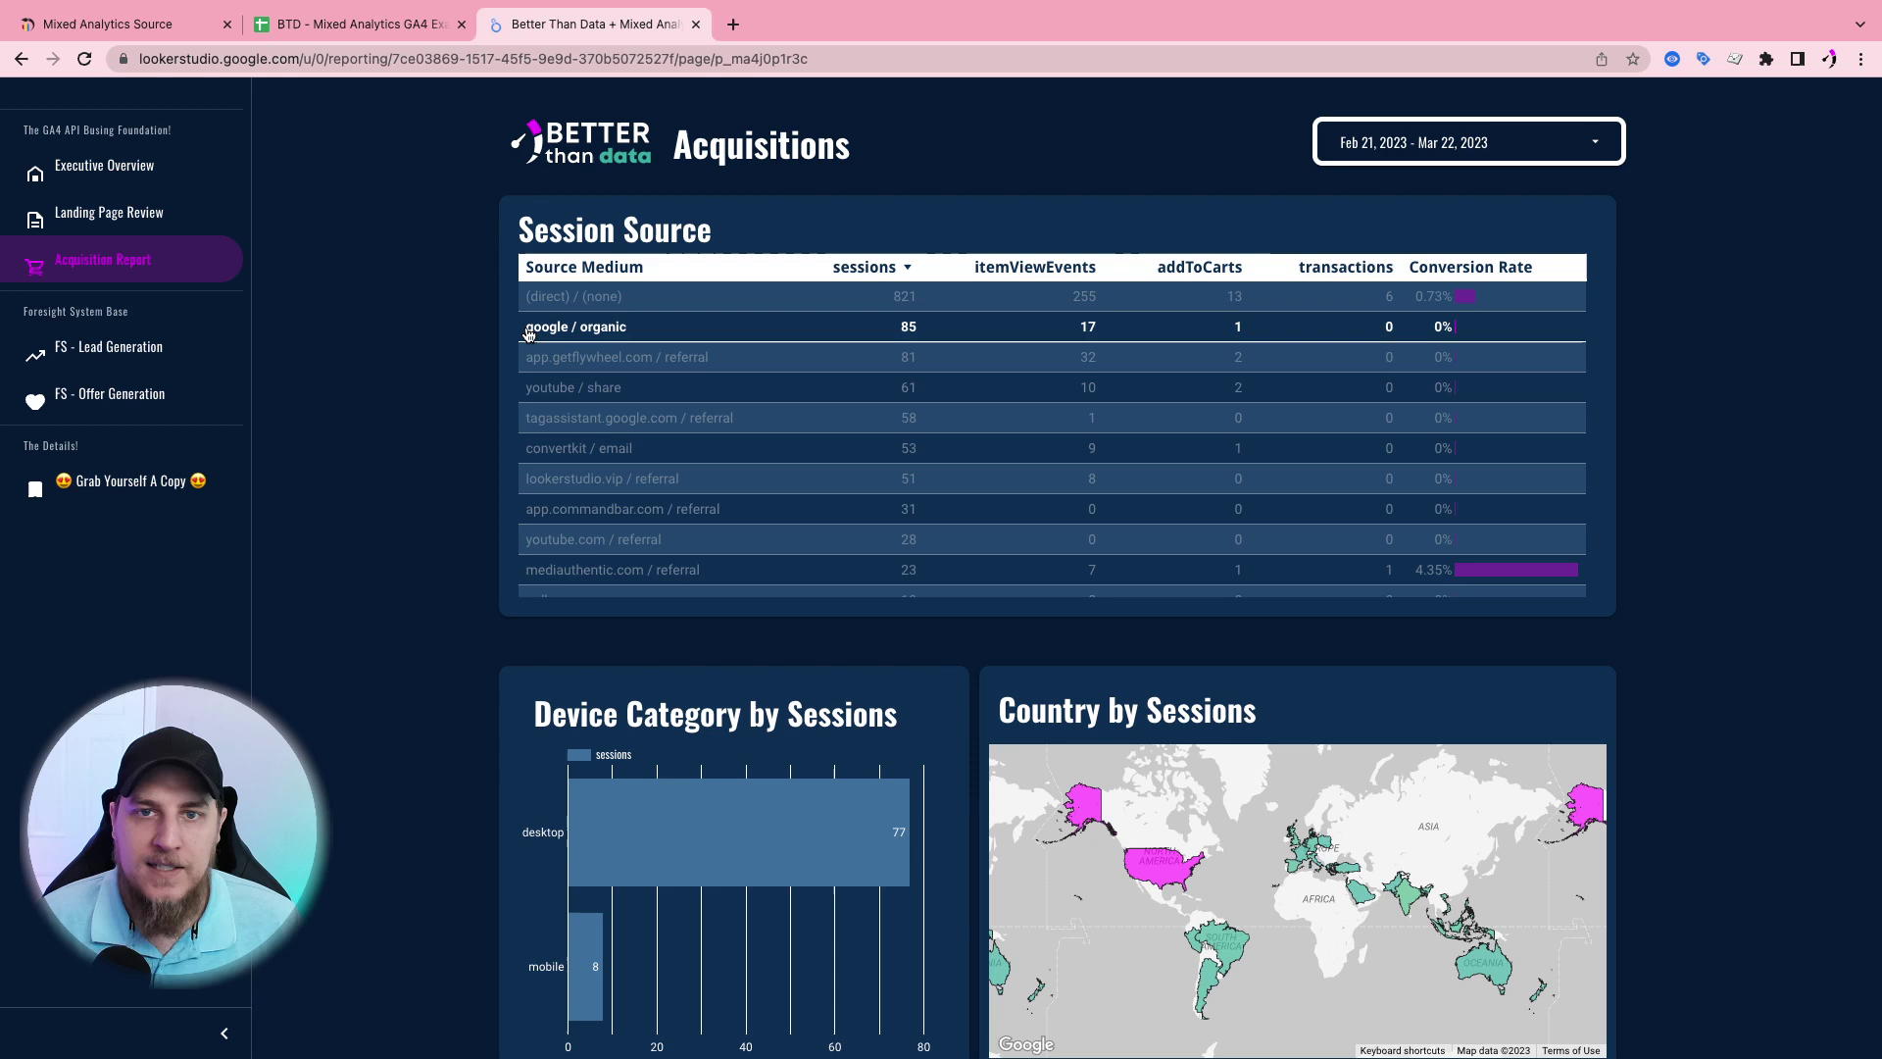
scroll(461, 375, down, 6)
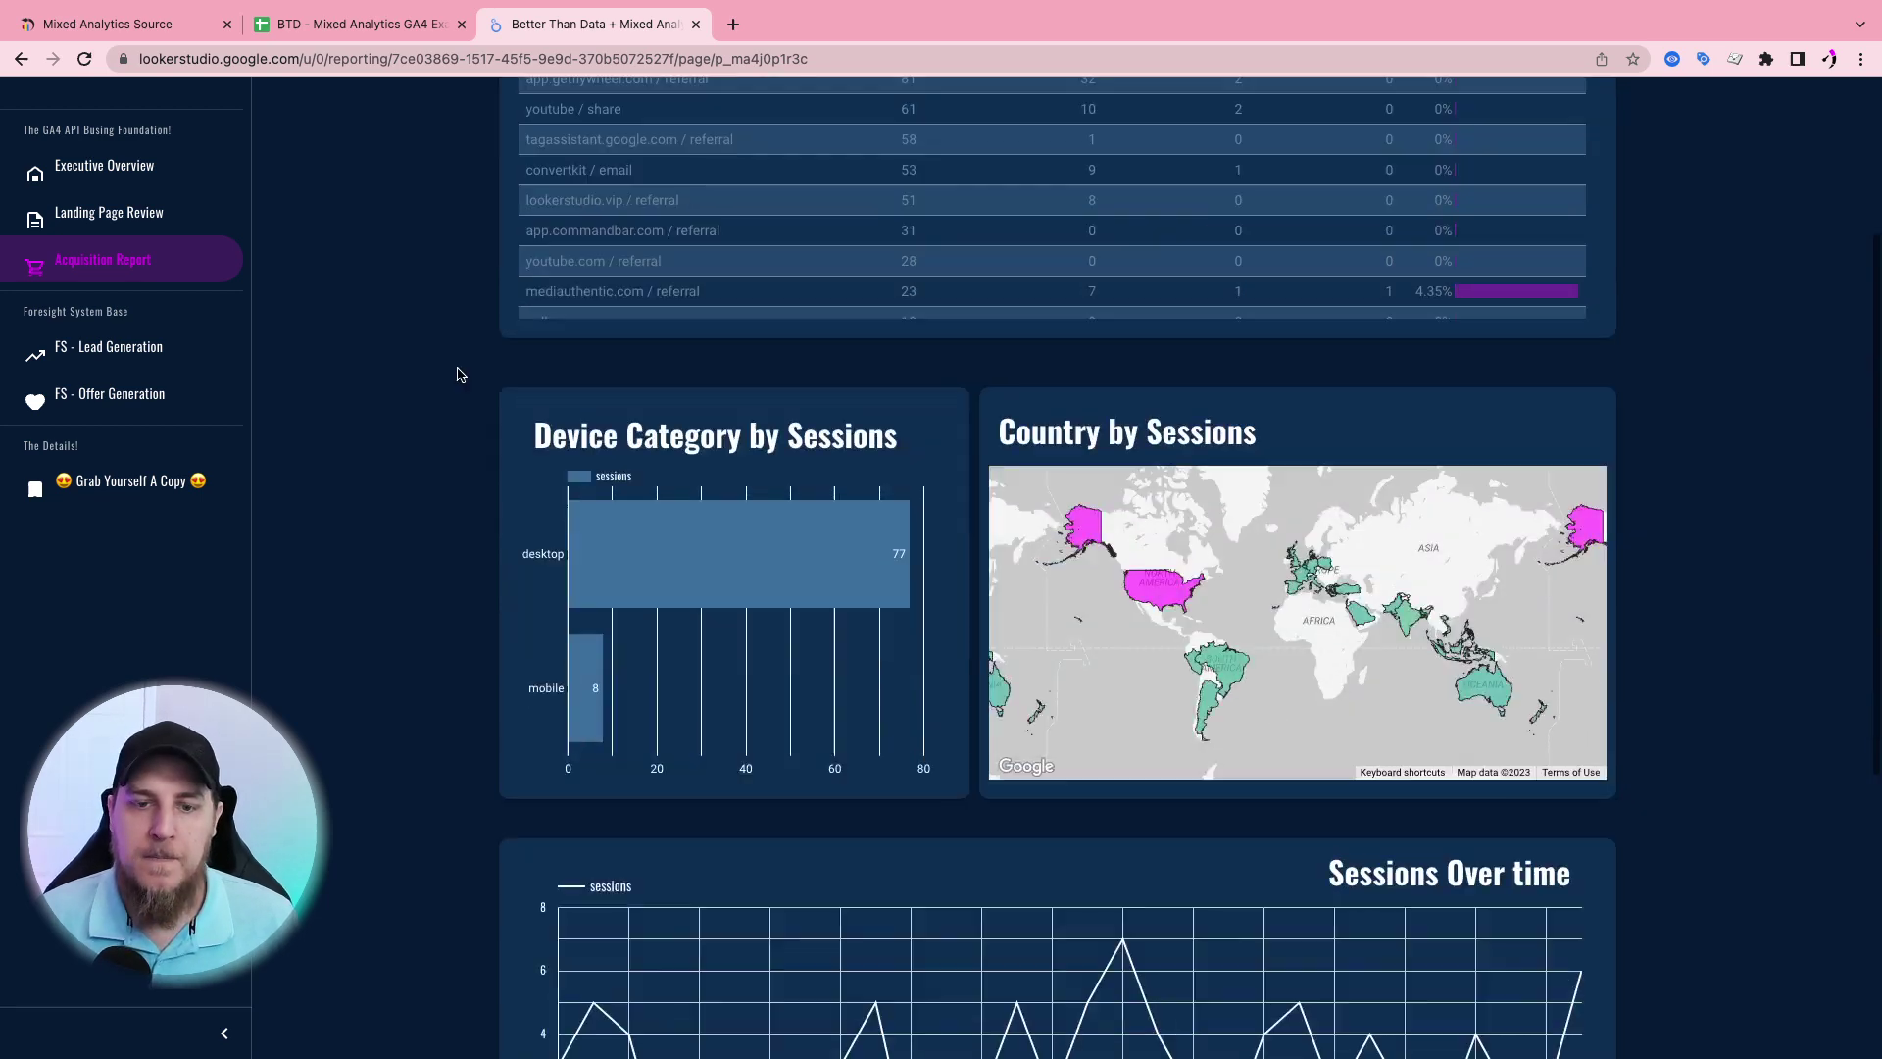
scroll(461, 375, up, 7)
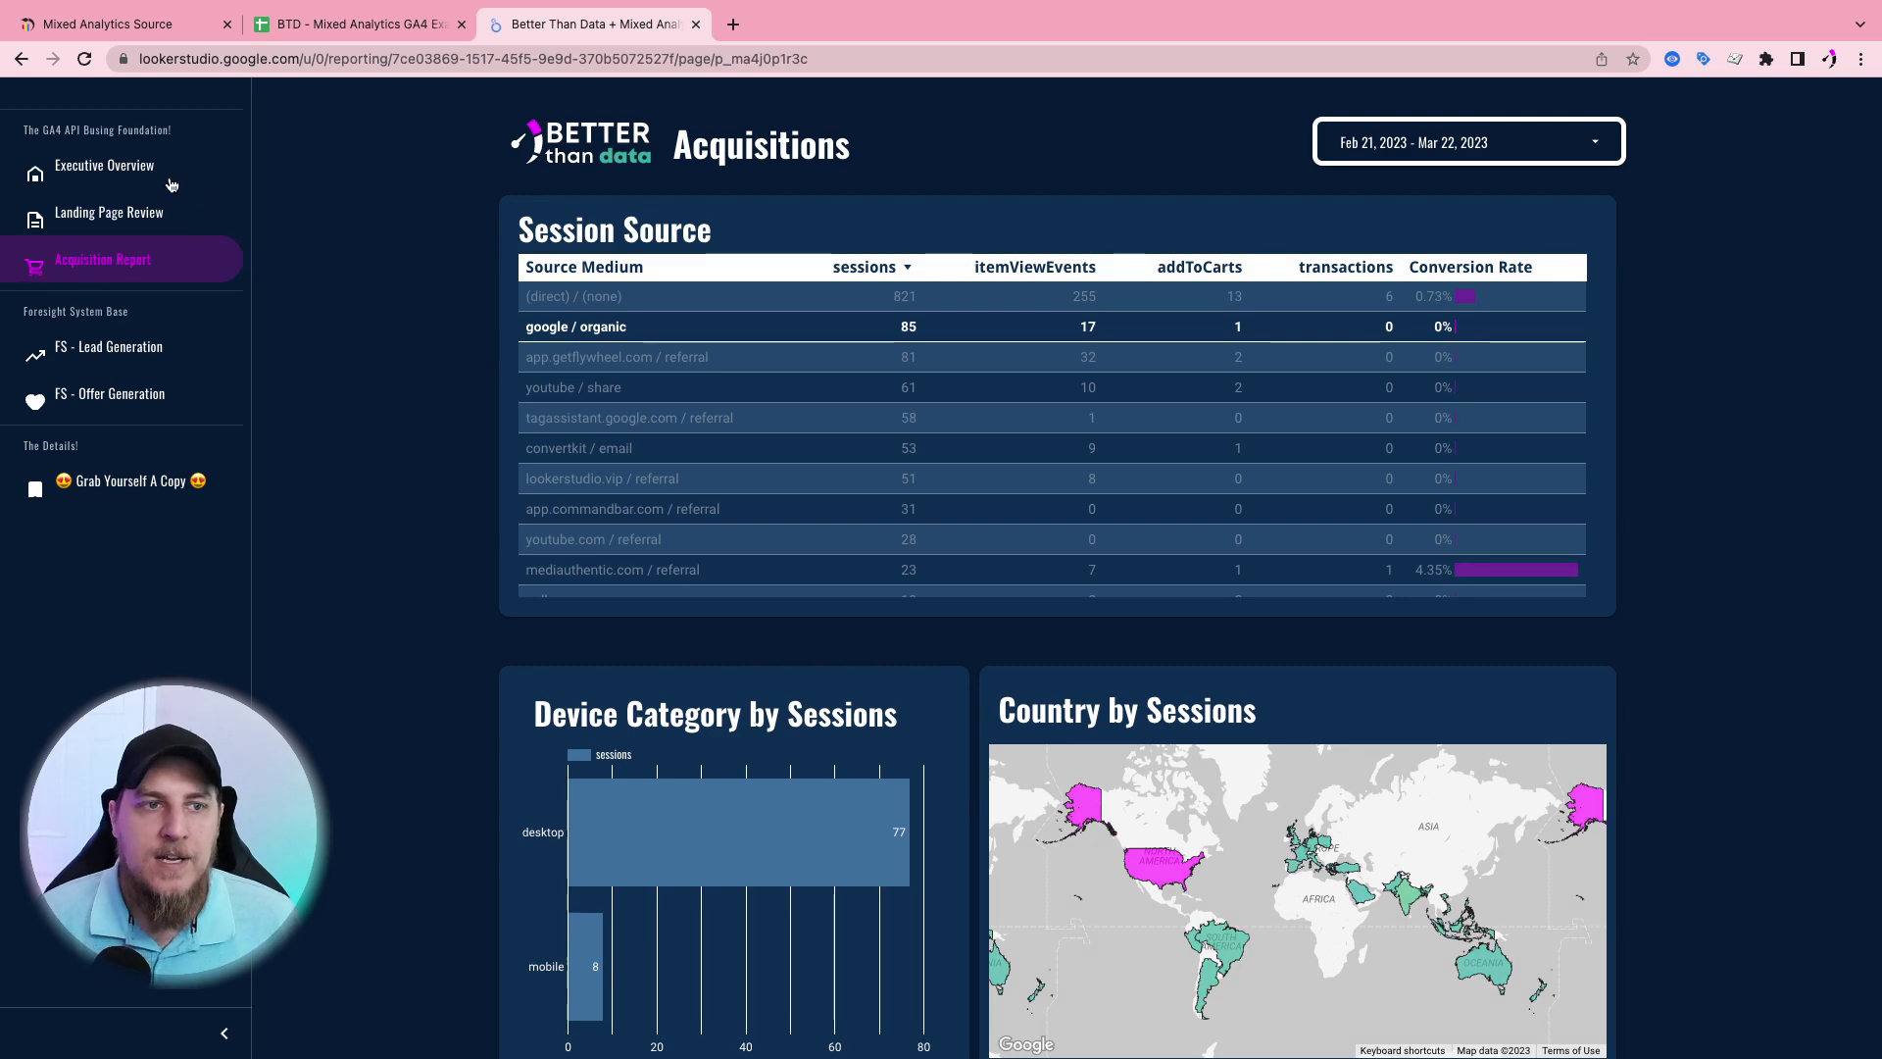
click(104, 167)
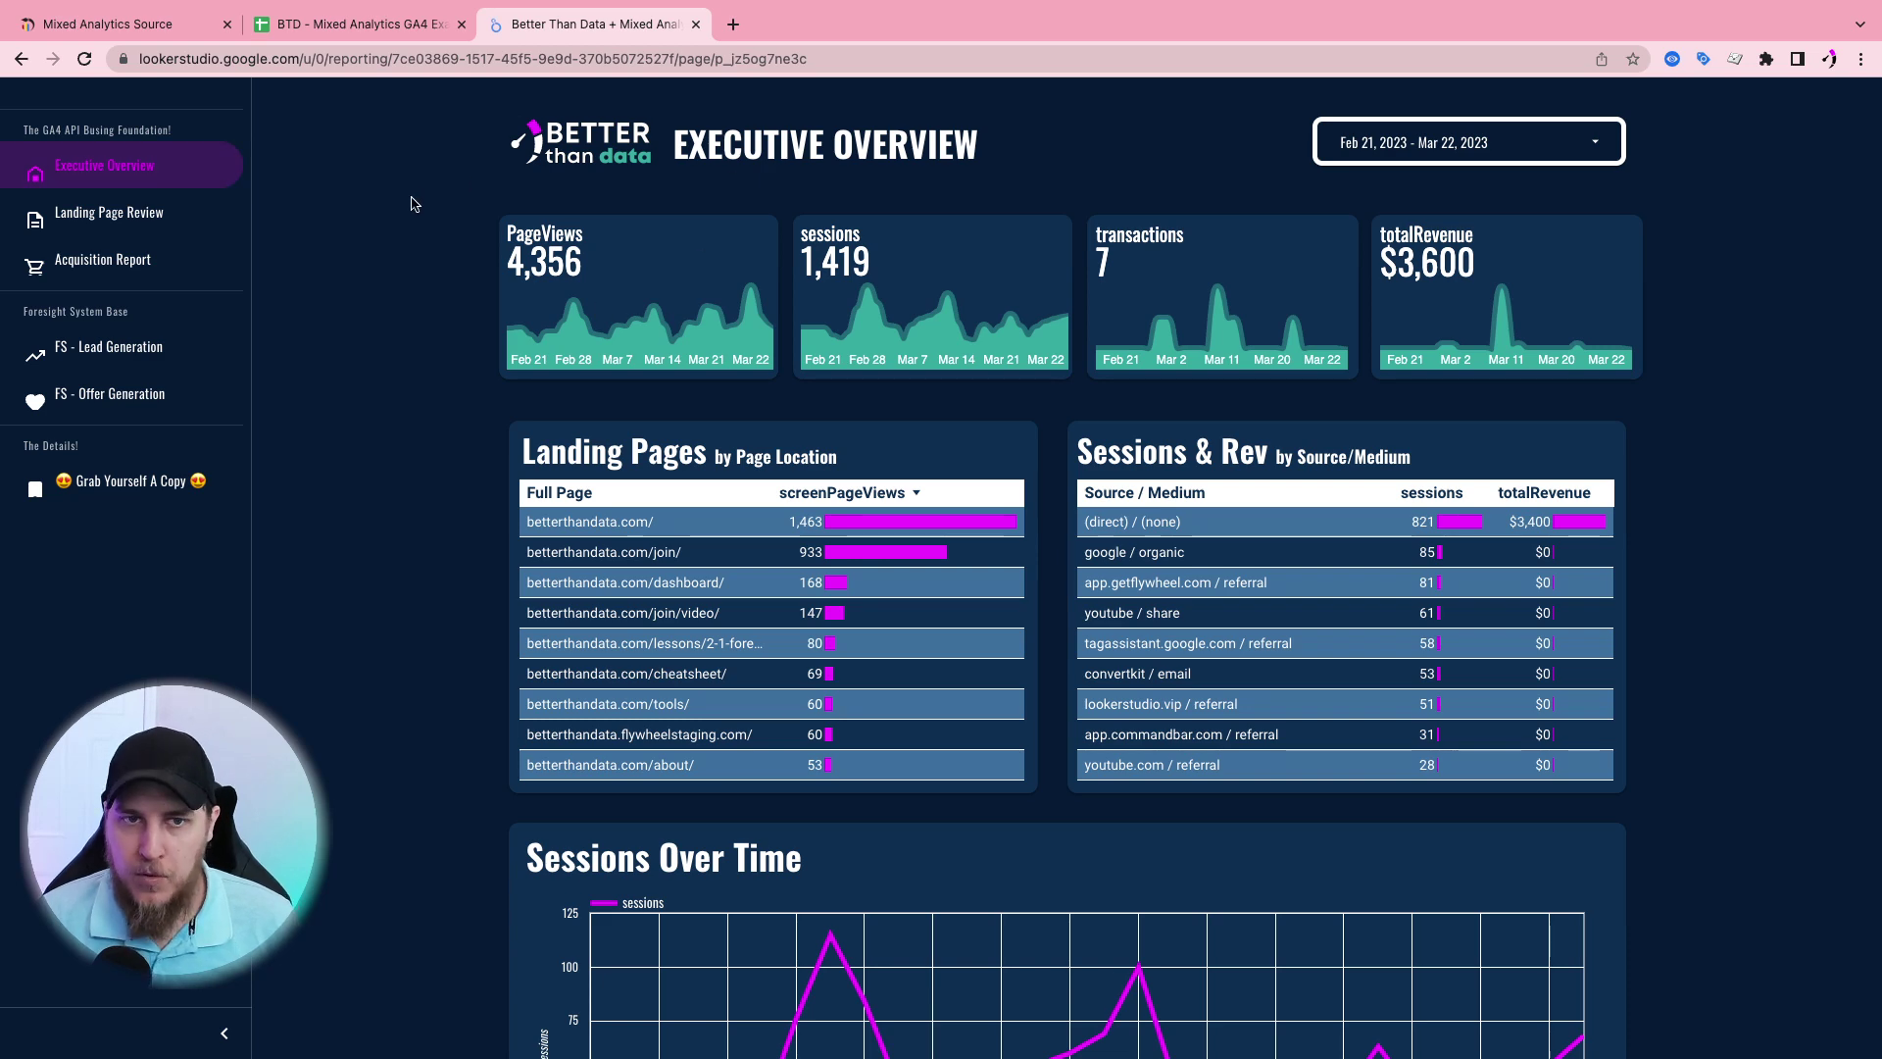
click(367, 28)
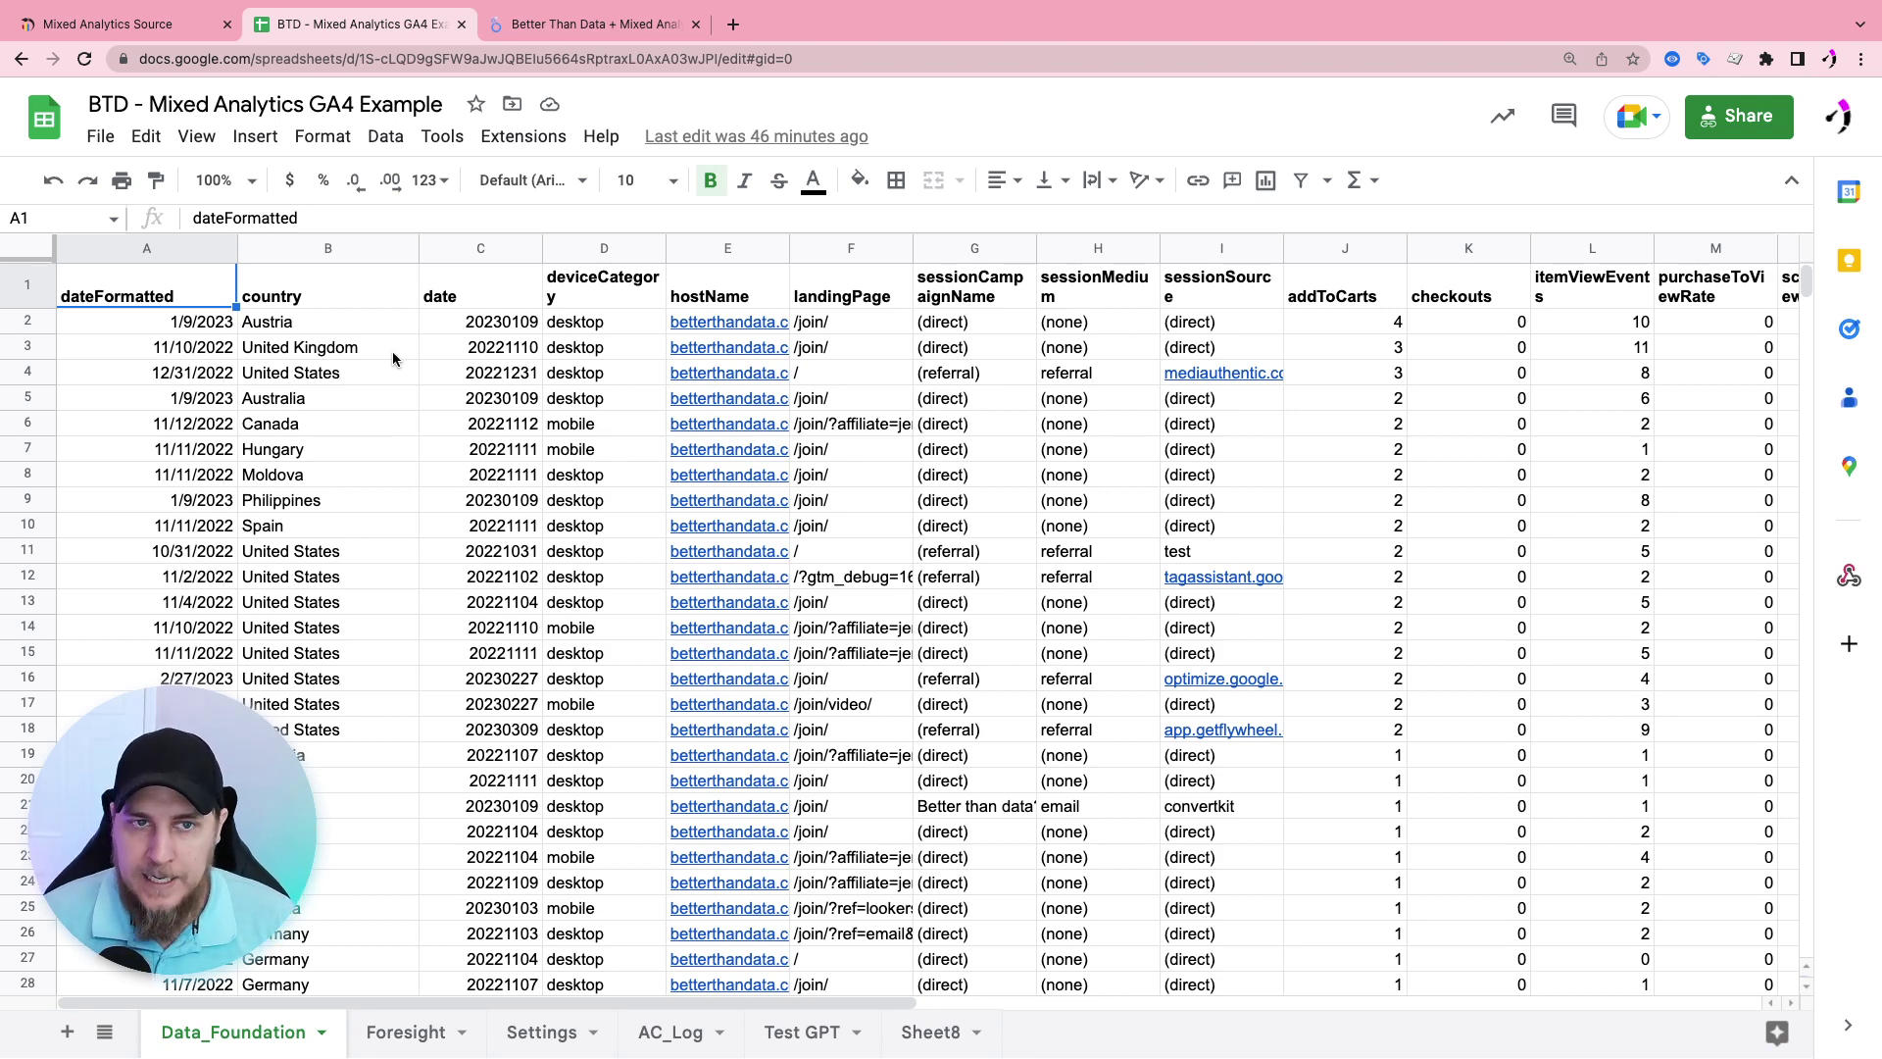
Search the Google Workspace Marketplace for 'api connector', then close the marketplace
click(511, 137)
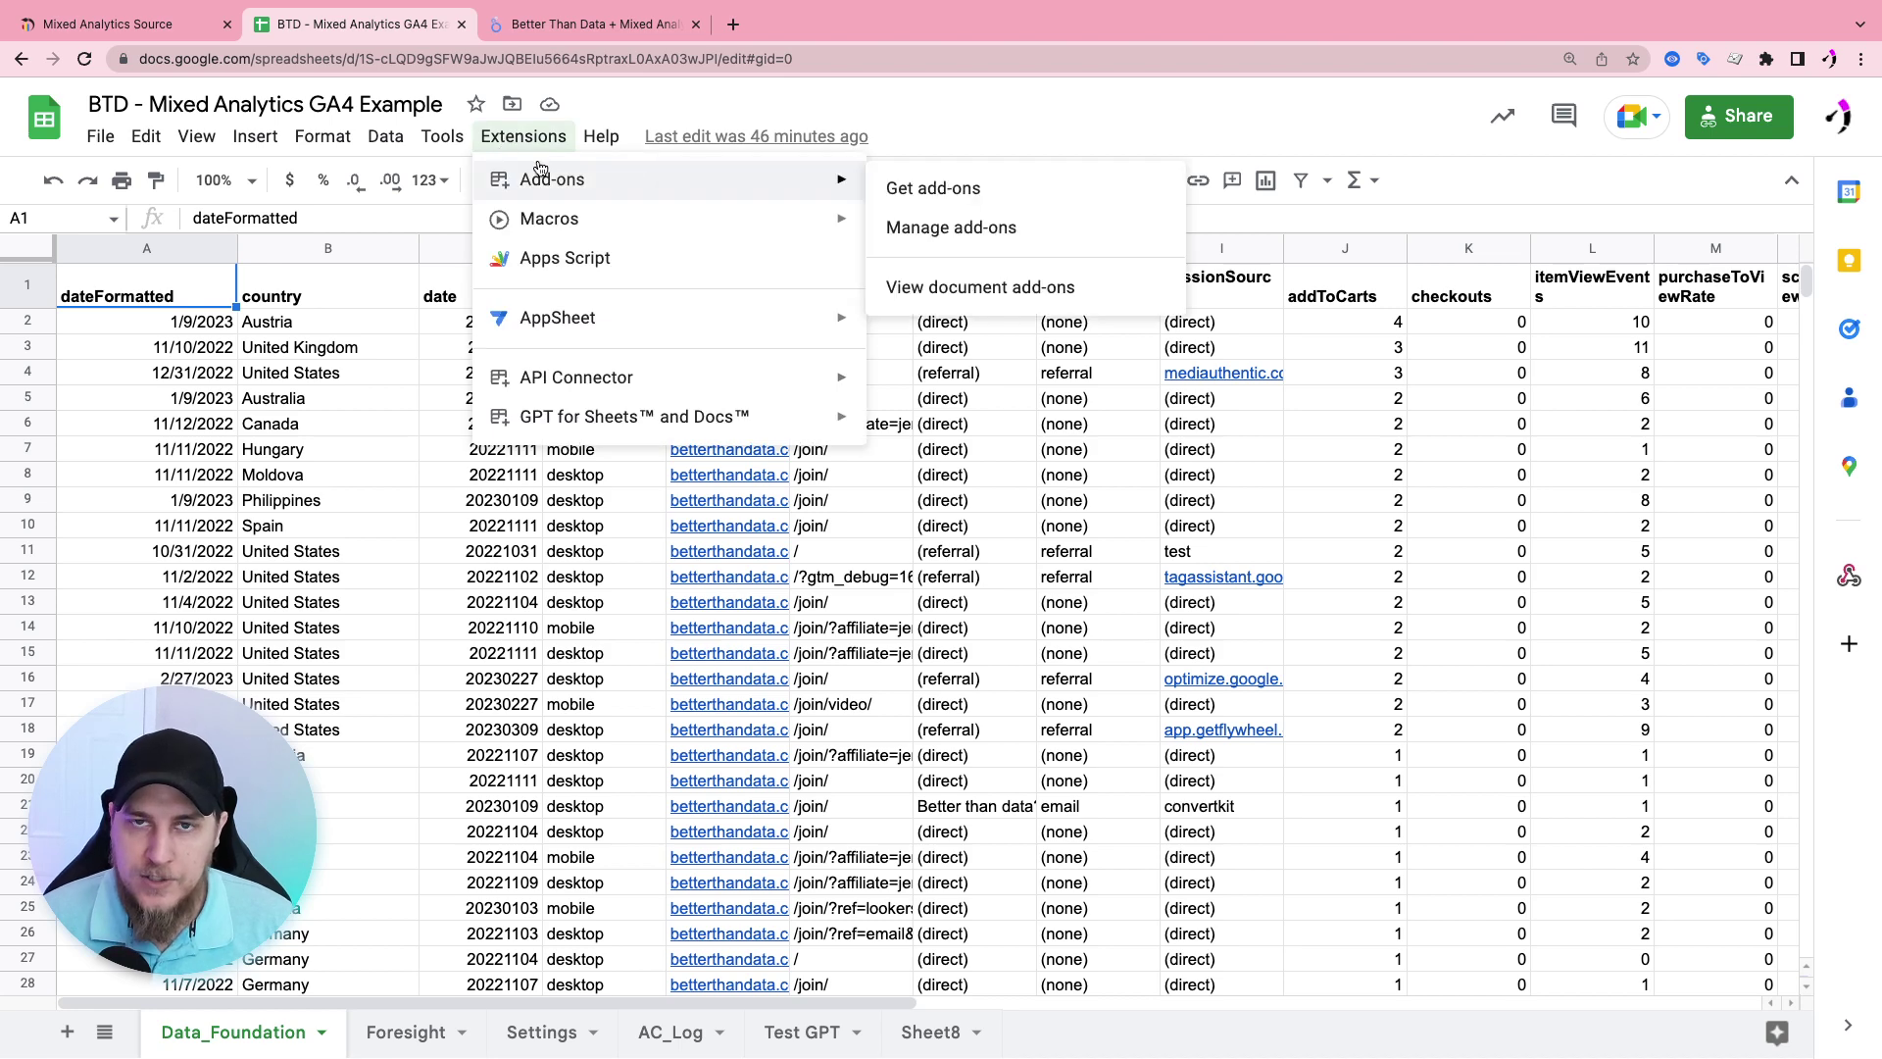
mouse_move(584, 381)
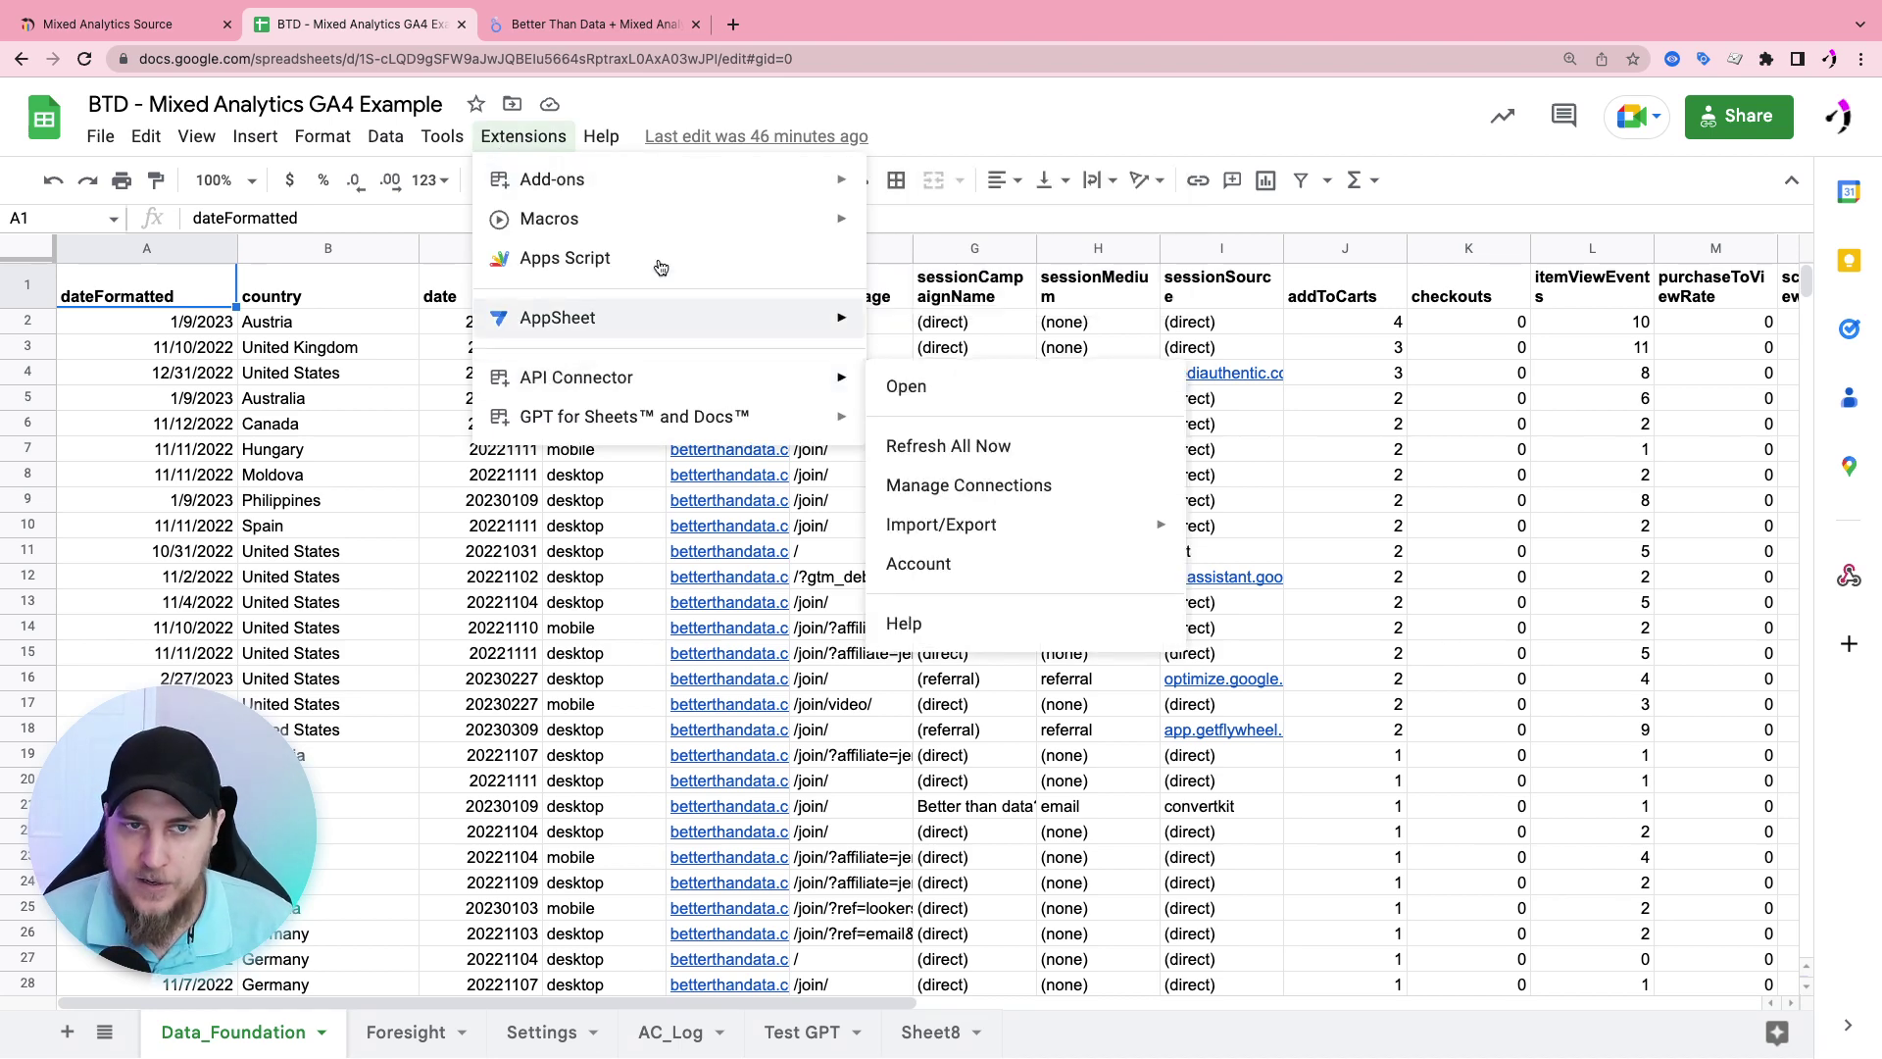
mouse_move(600, 186)
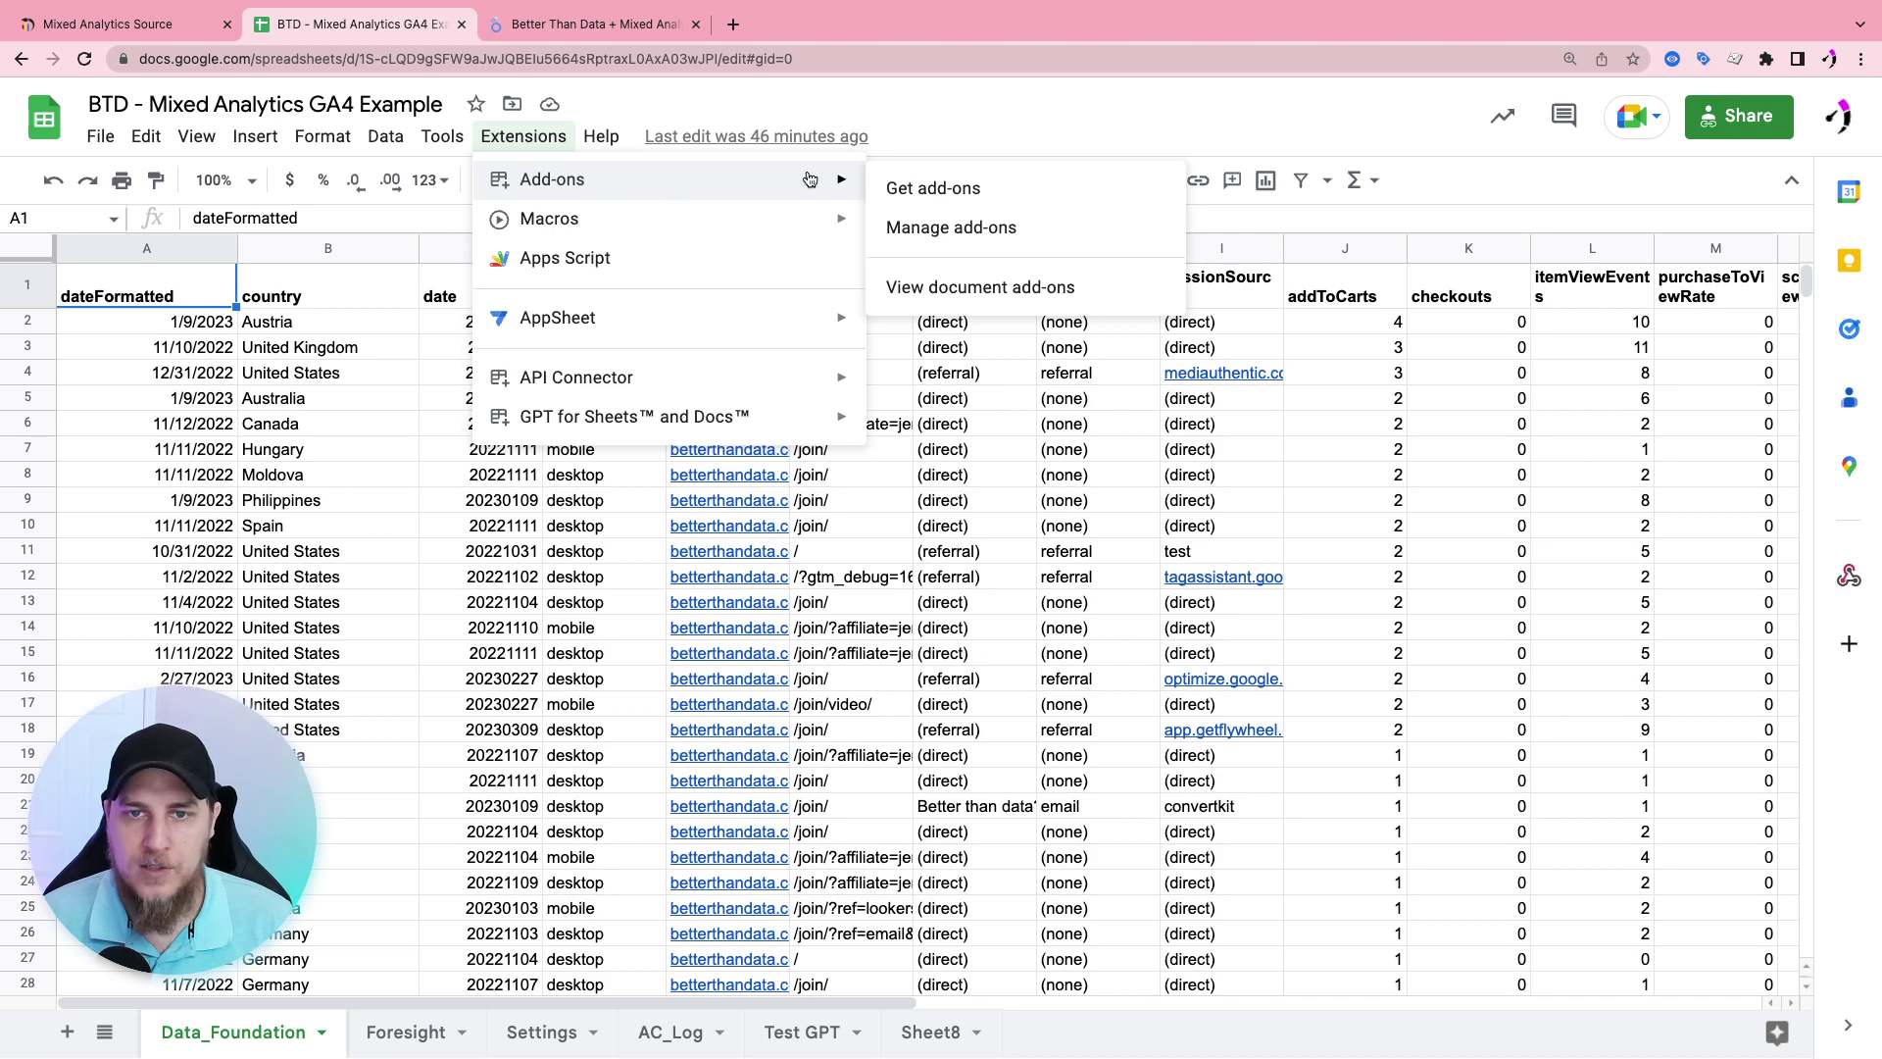
click(901, 187)
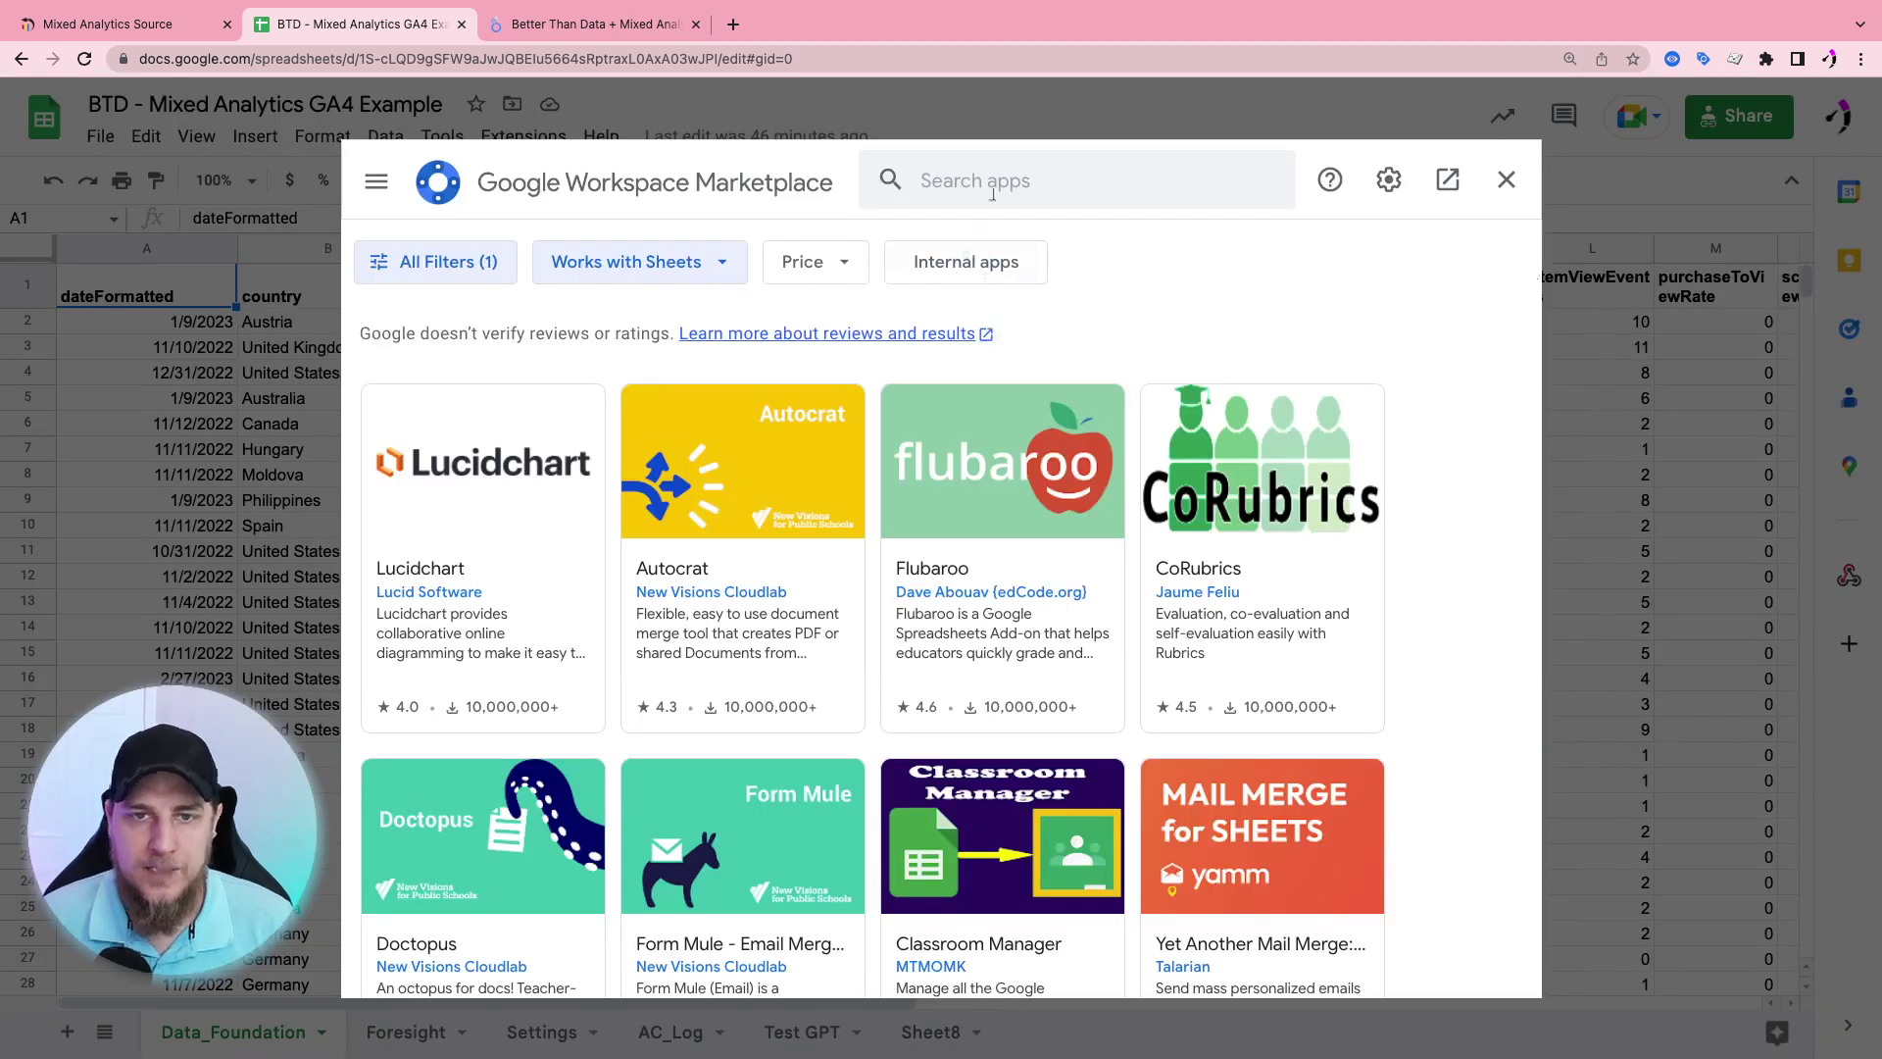
click(1029, 179)
text(api connec)
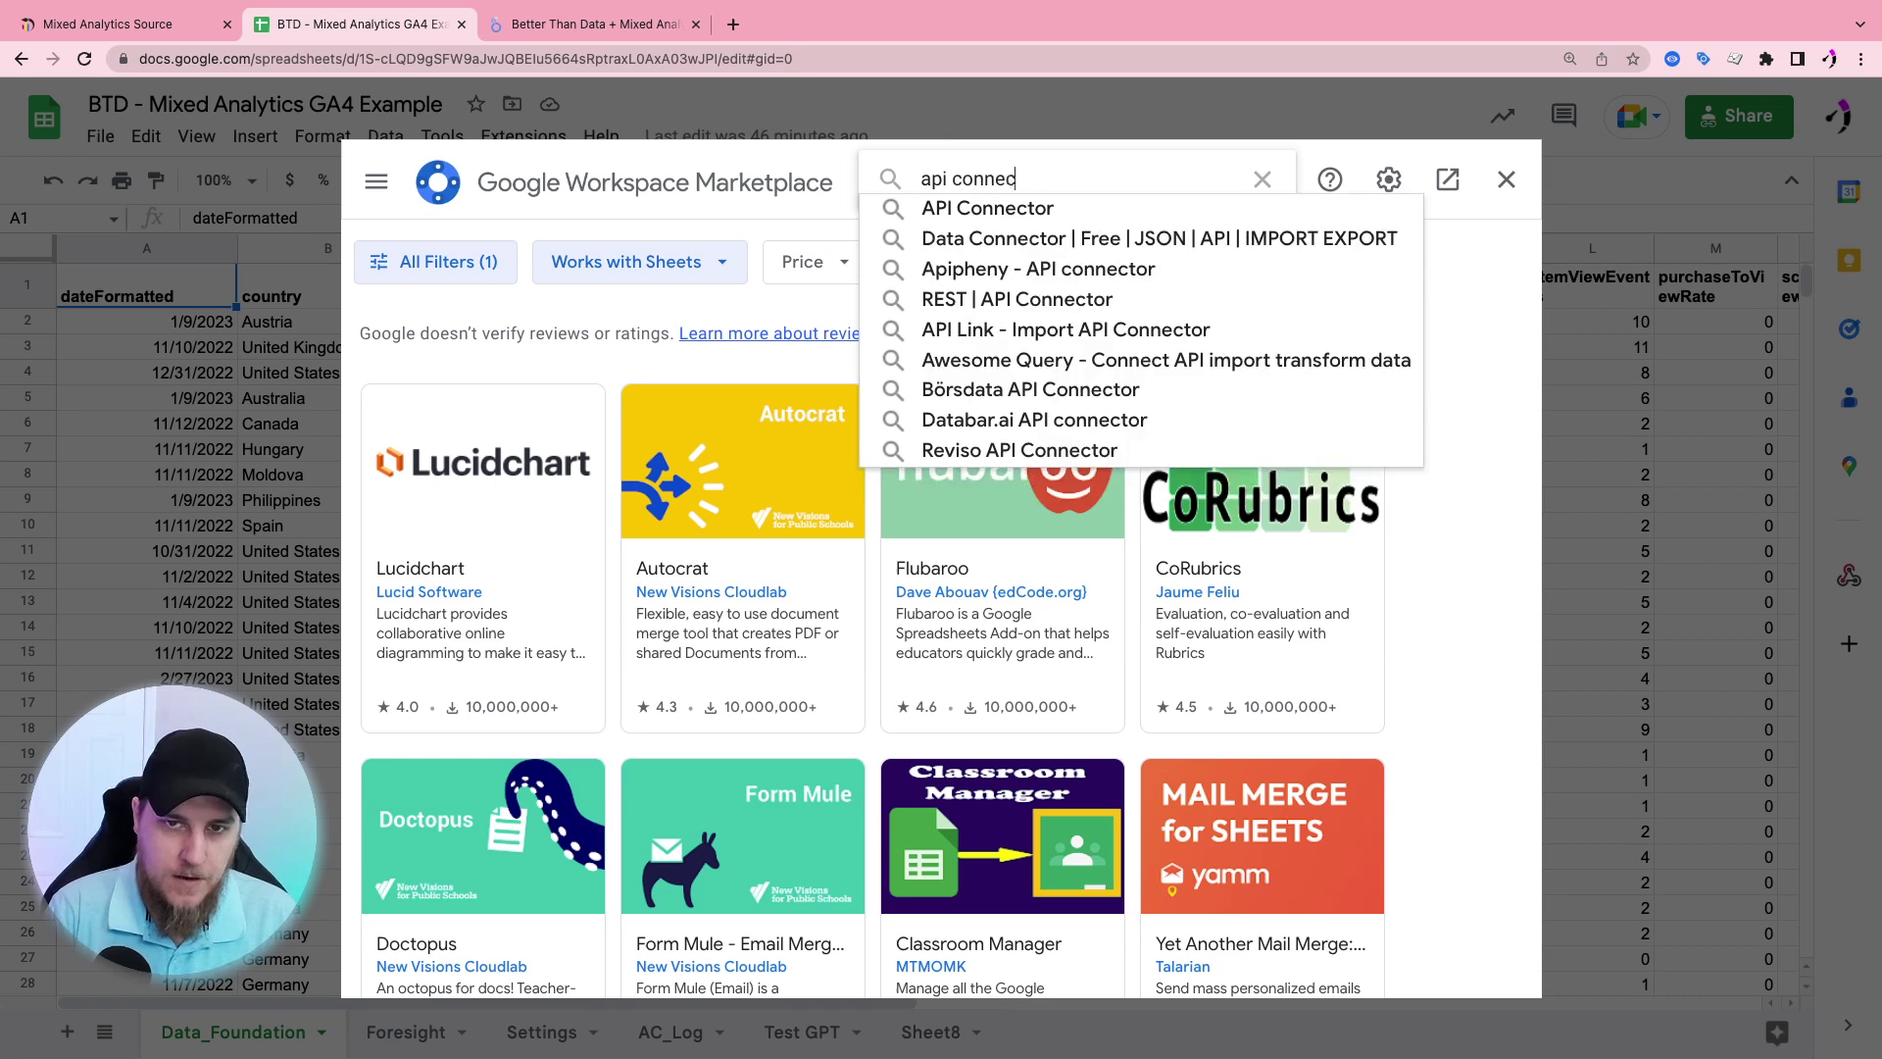
text(tor)
key(Return)
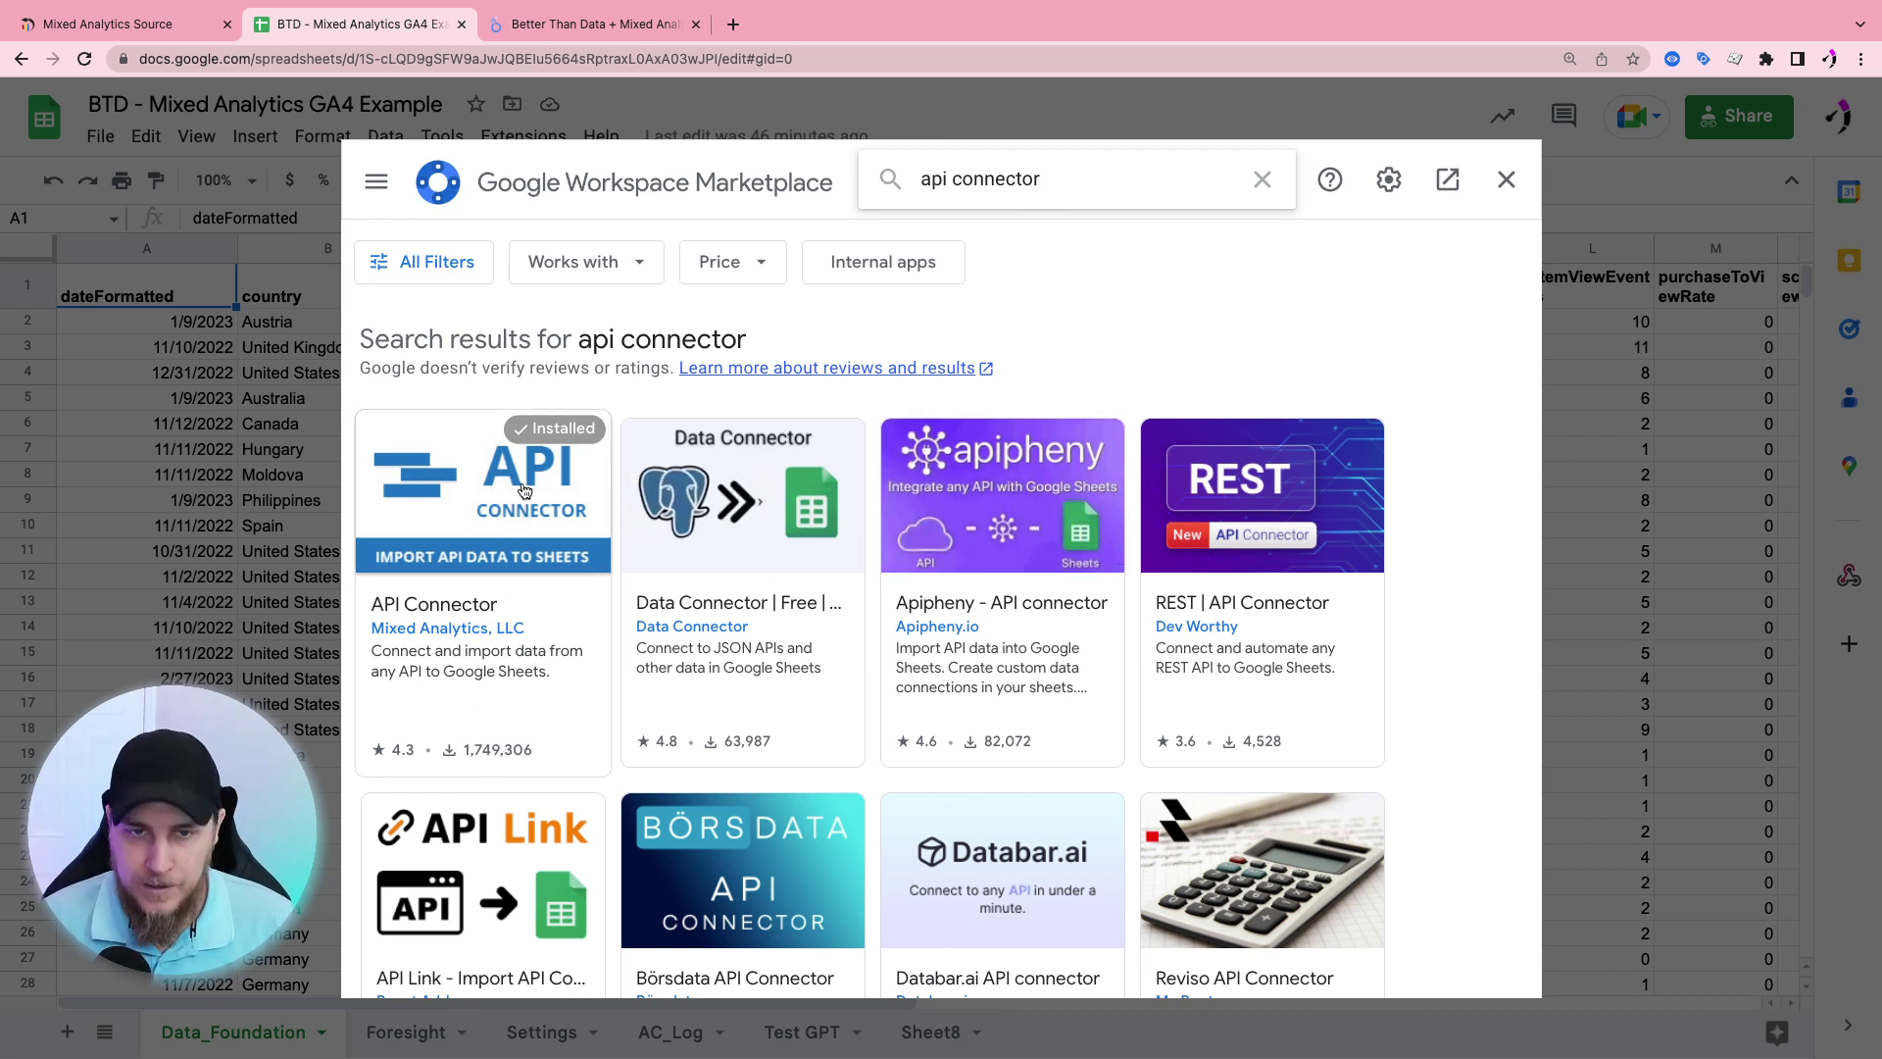
click(1505, 181)
Launch the API Connector add-on from Extensions, then switch to the Looker Studio report
click(523, 137)
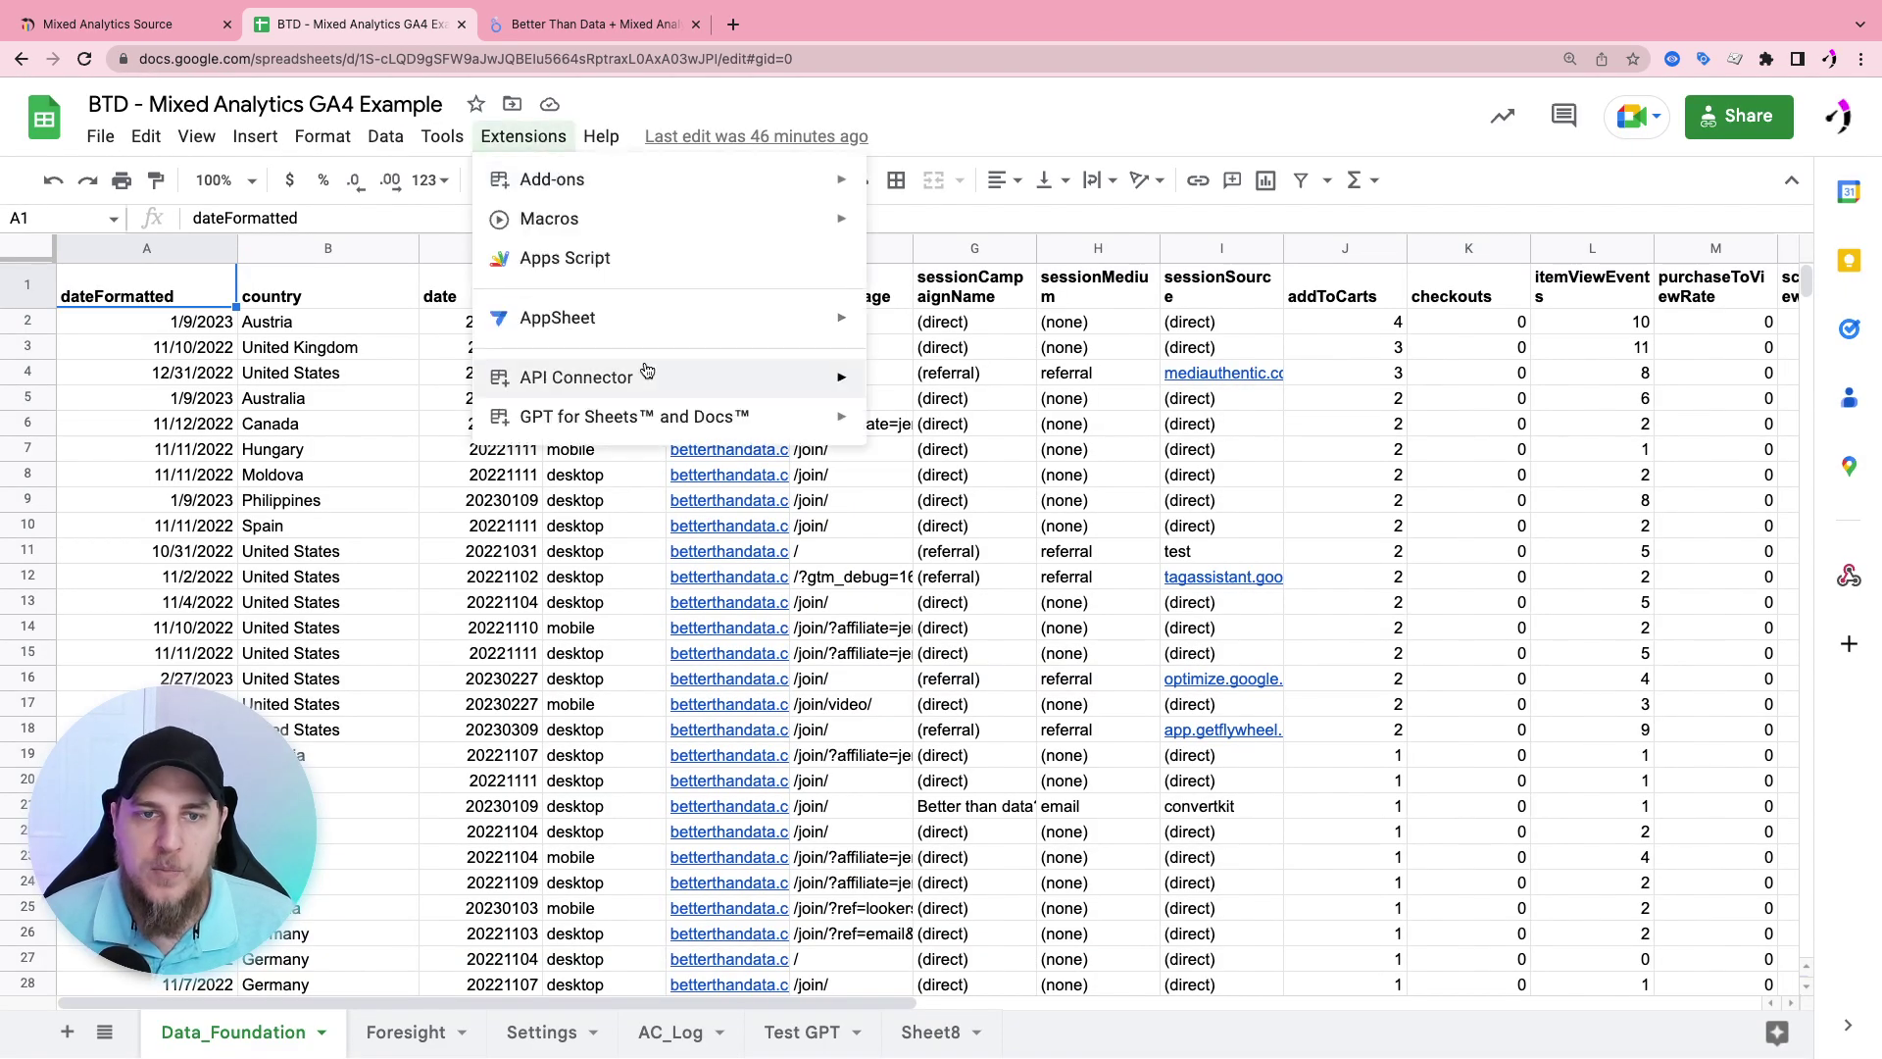
mouse_move(650, 378)
click(907, 388)
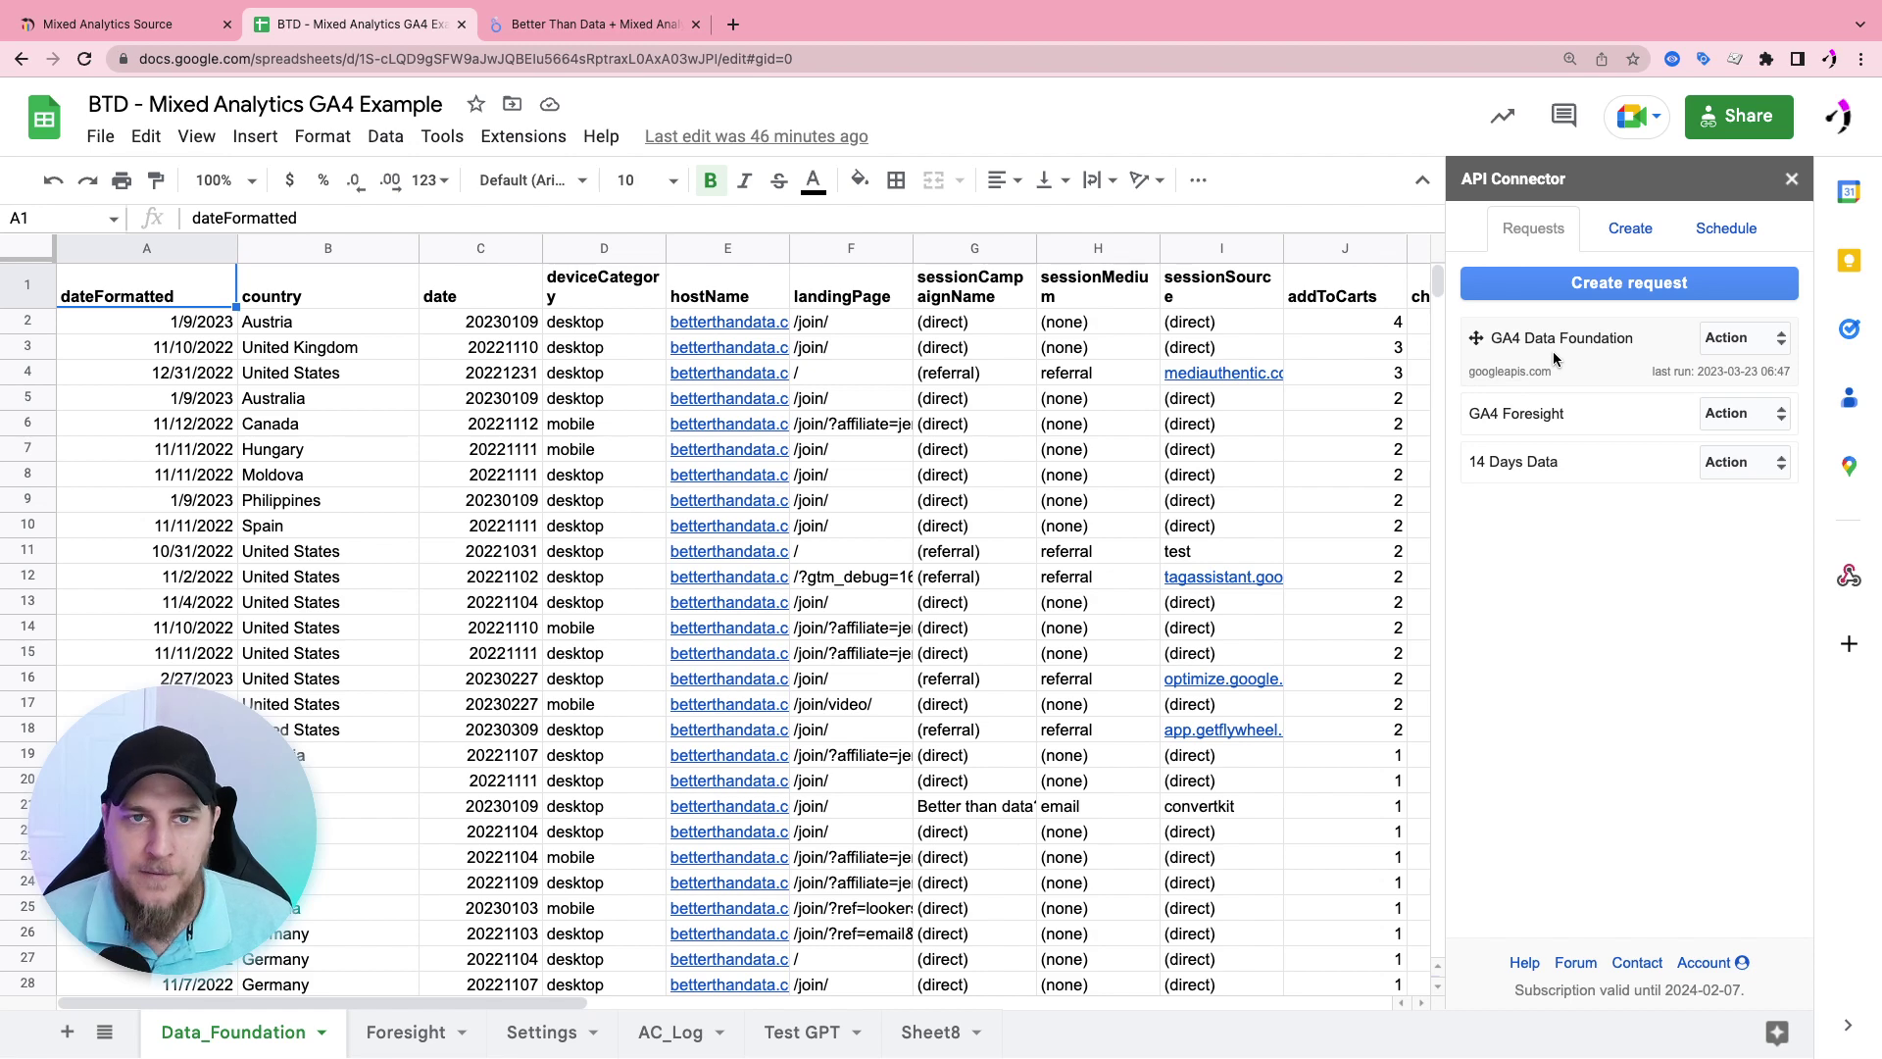
click(593, 23)
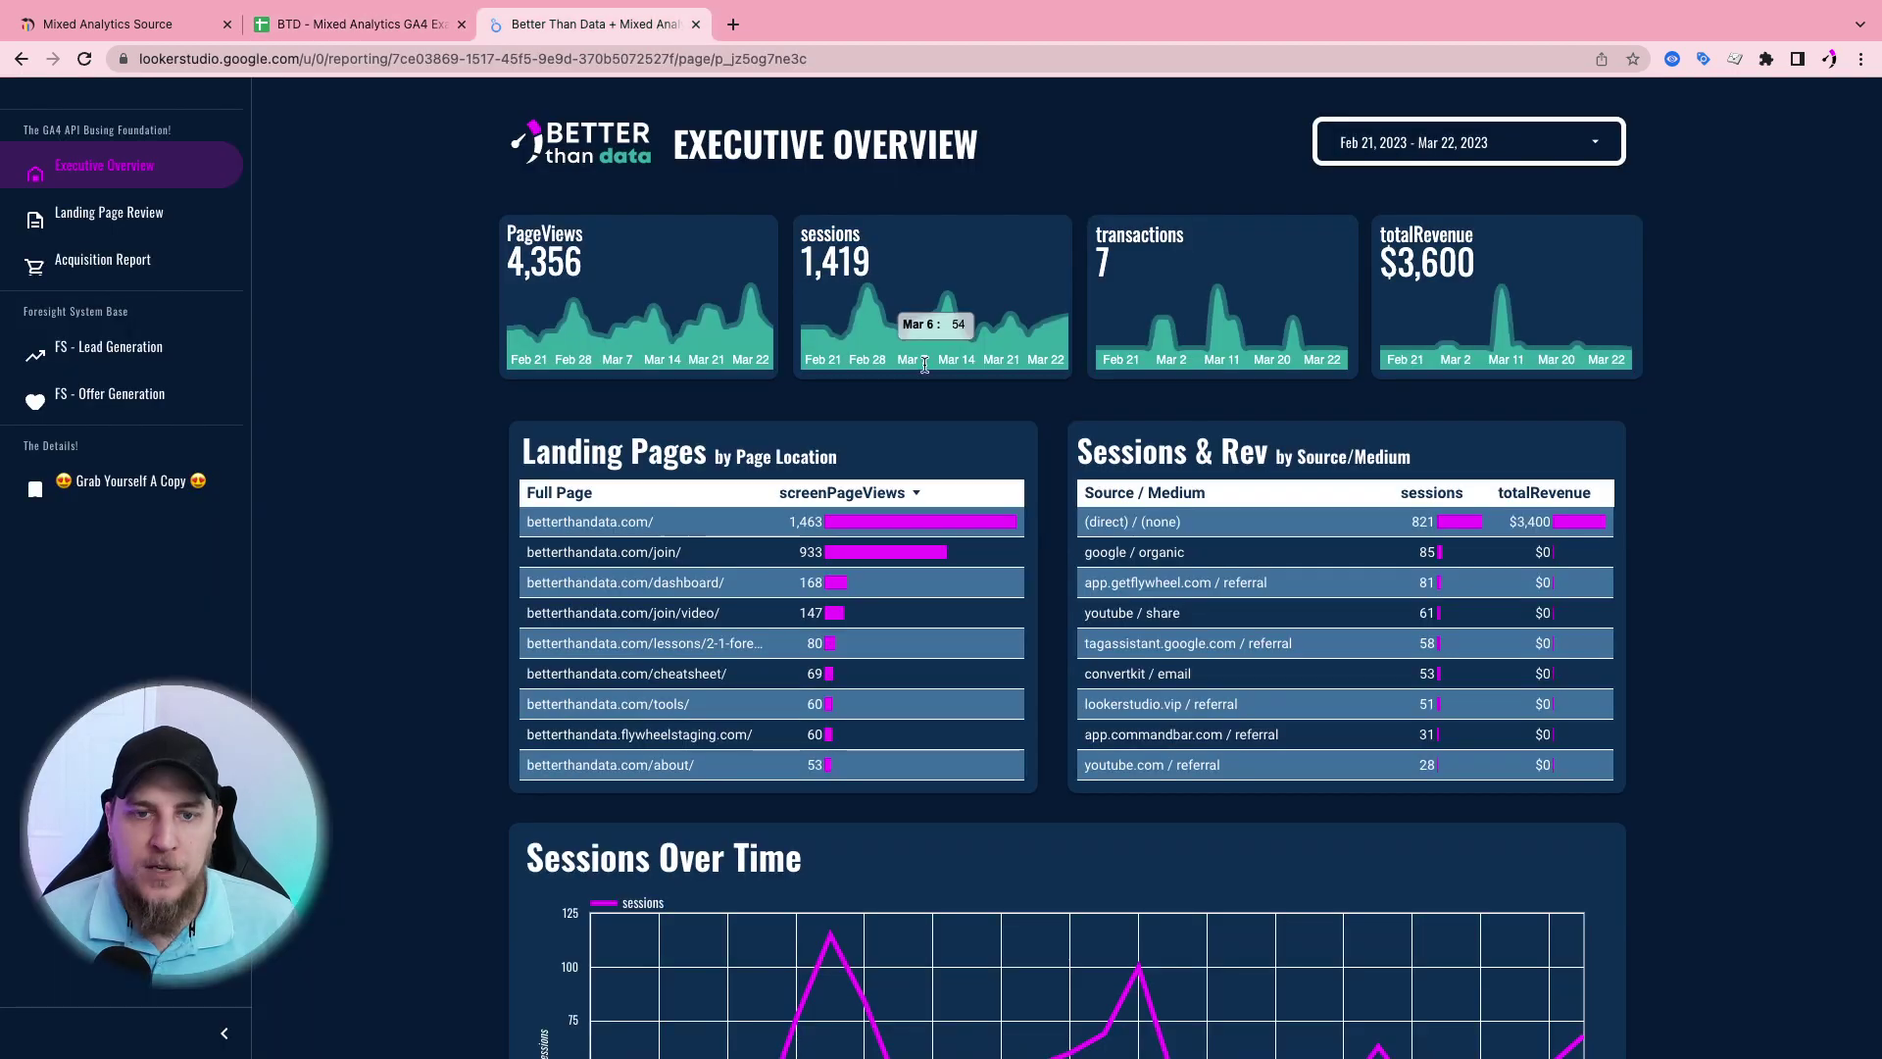
Go back through the browser history to the GA4 template landing page
click(23, 60)
click(24, 60)
click(23, 60)
click(24, 59)
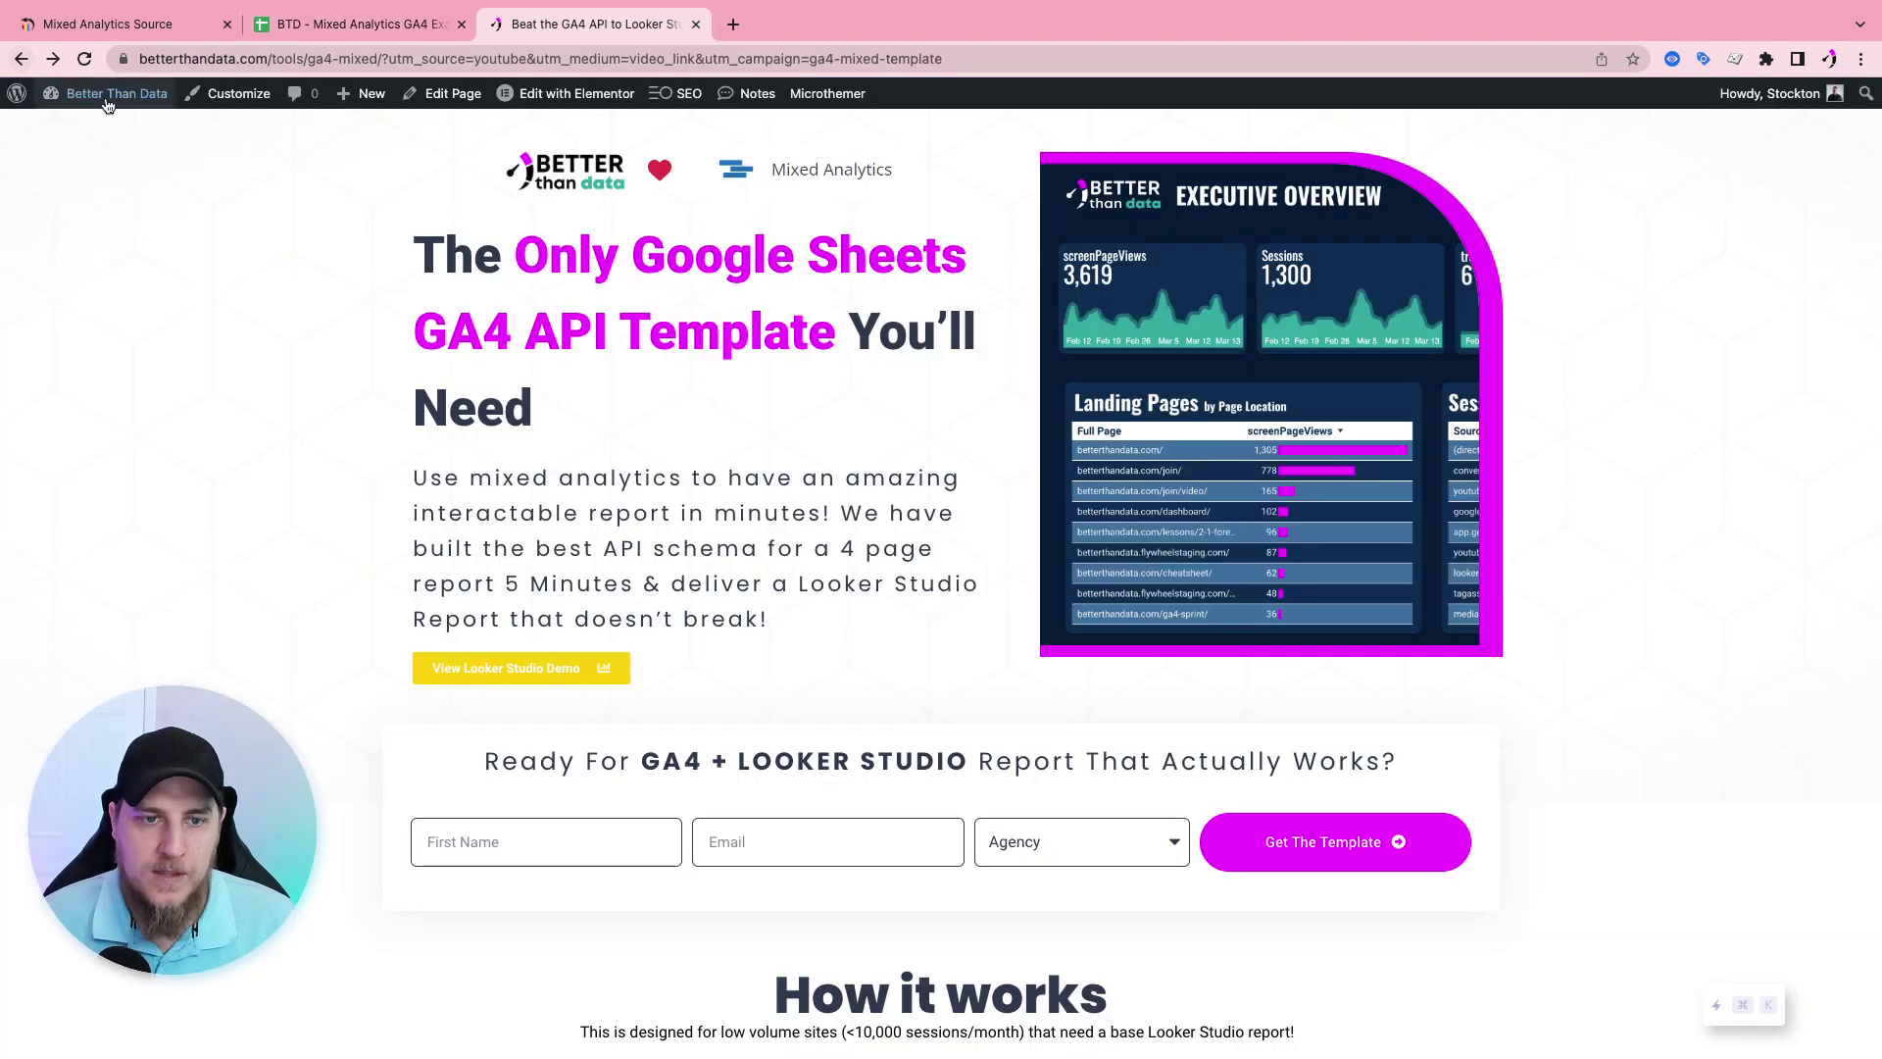
Scroll the template page, then return to the GA4 Example spreadsheet
scroll(392, 490, down, 1)
drag(545, 697, 1194, 692)
click(1194, 692)
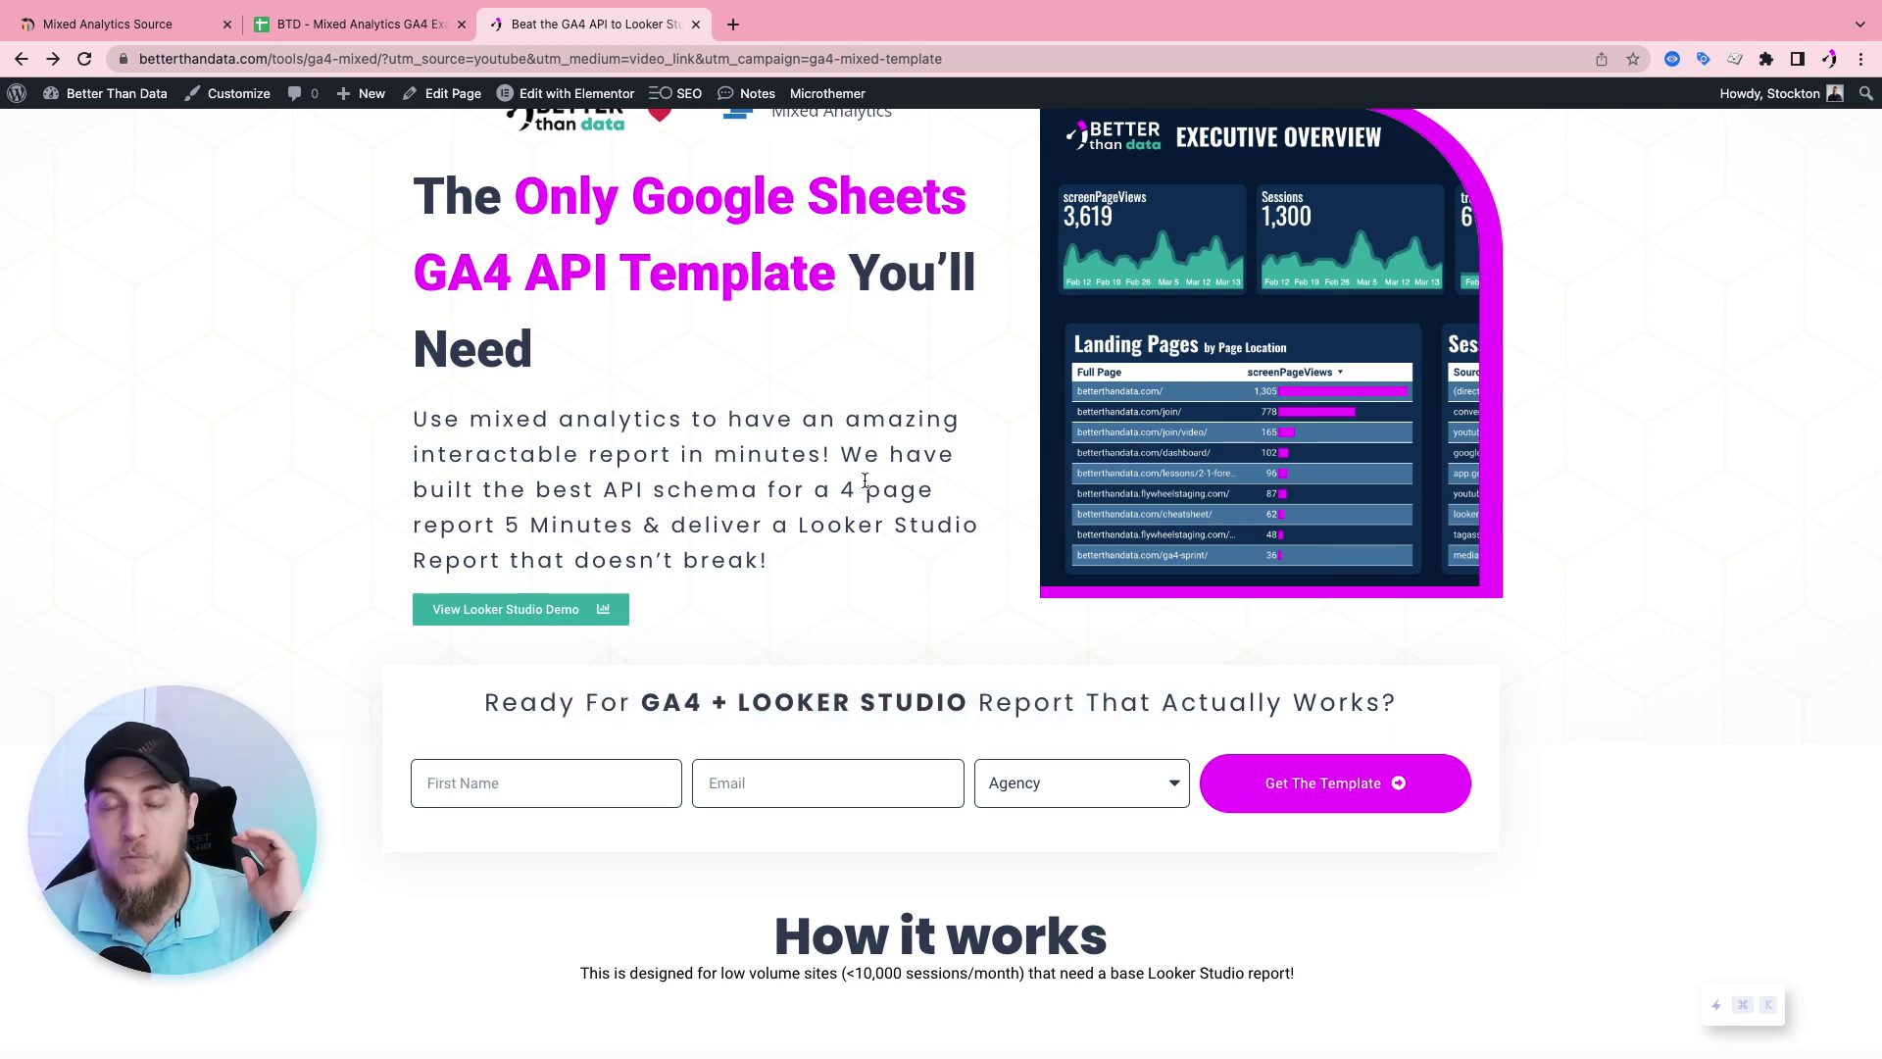
scroll(840, 448, up, 3)
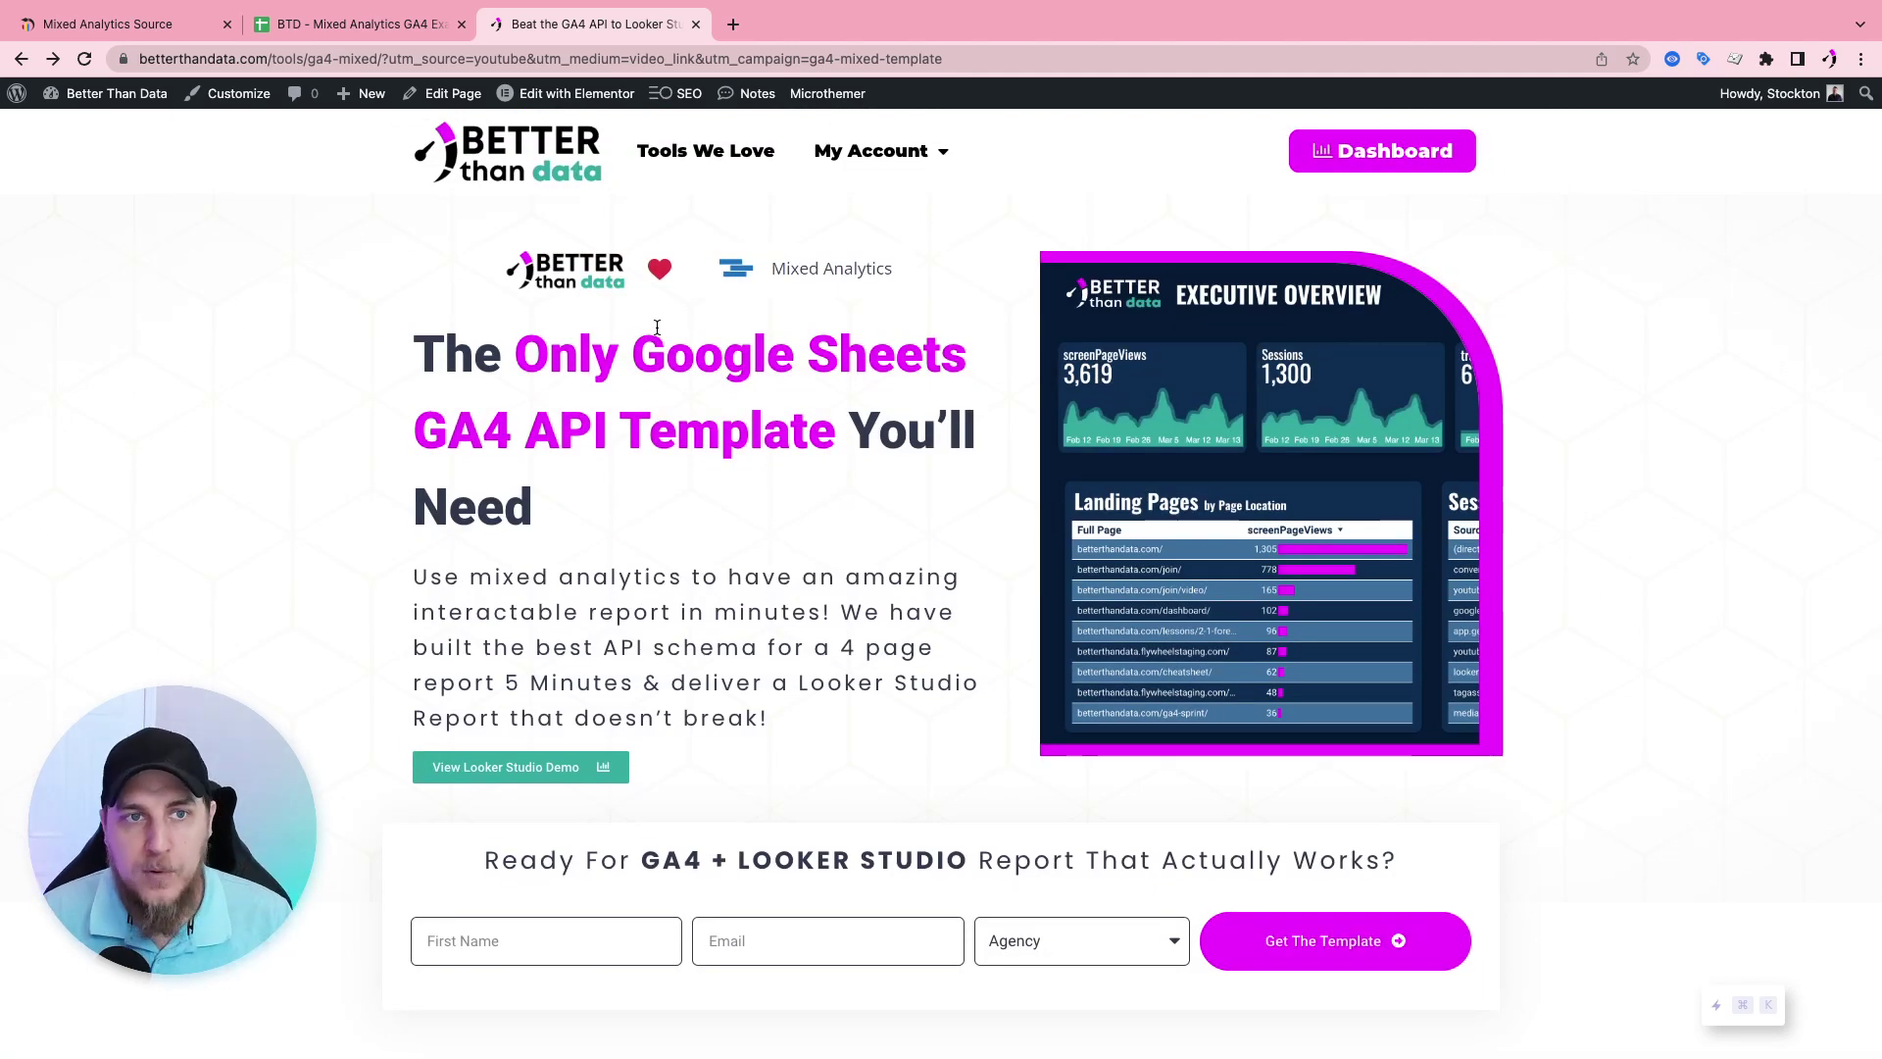
click(428, 27)
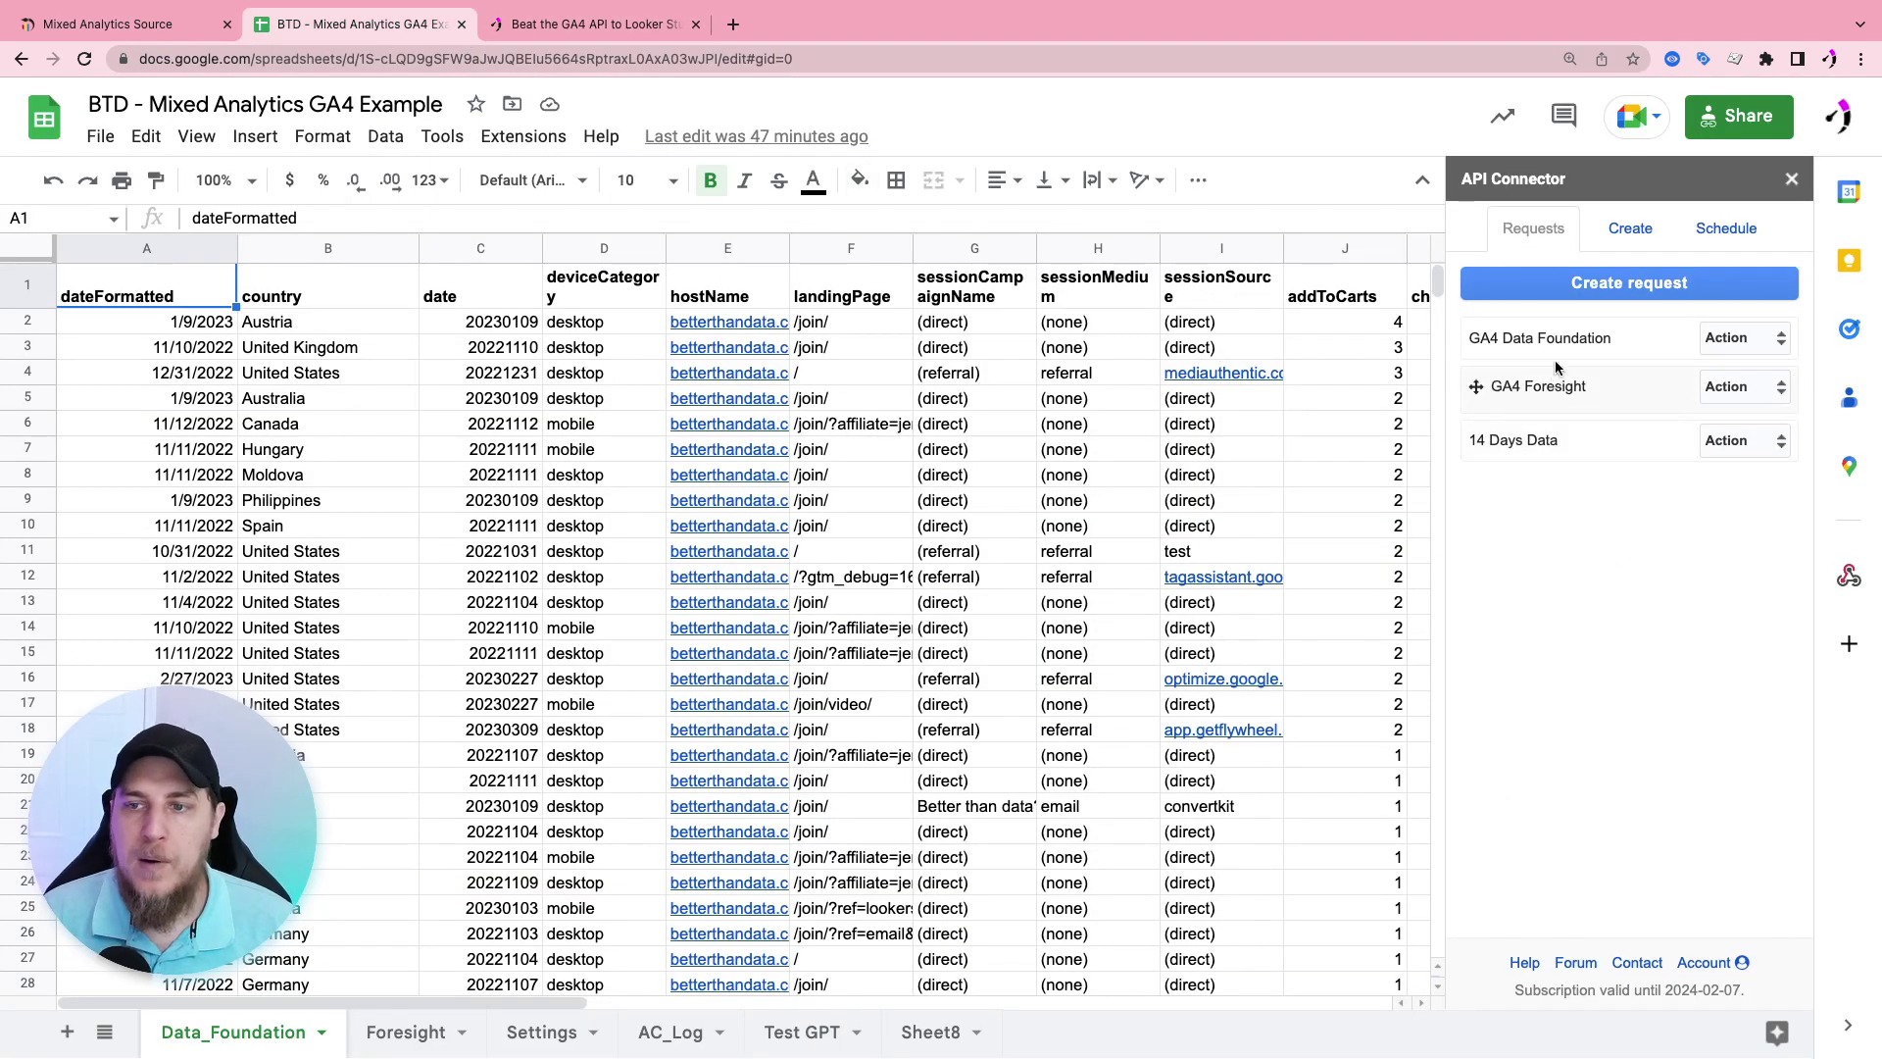
Review the Extensions > API Connector submenu, then switch to the Looker Studio report
click(527, 138)
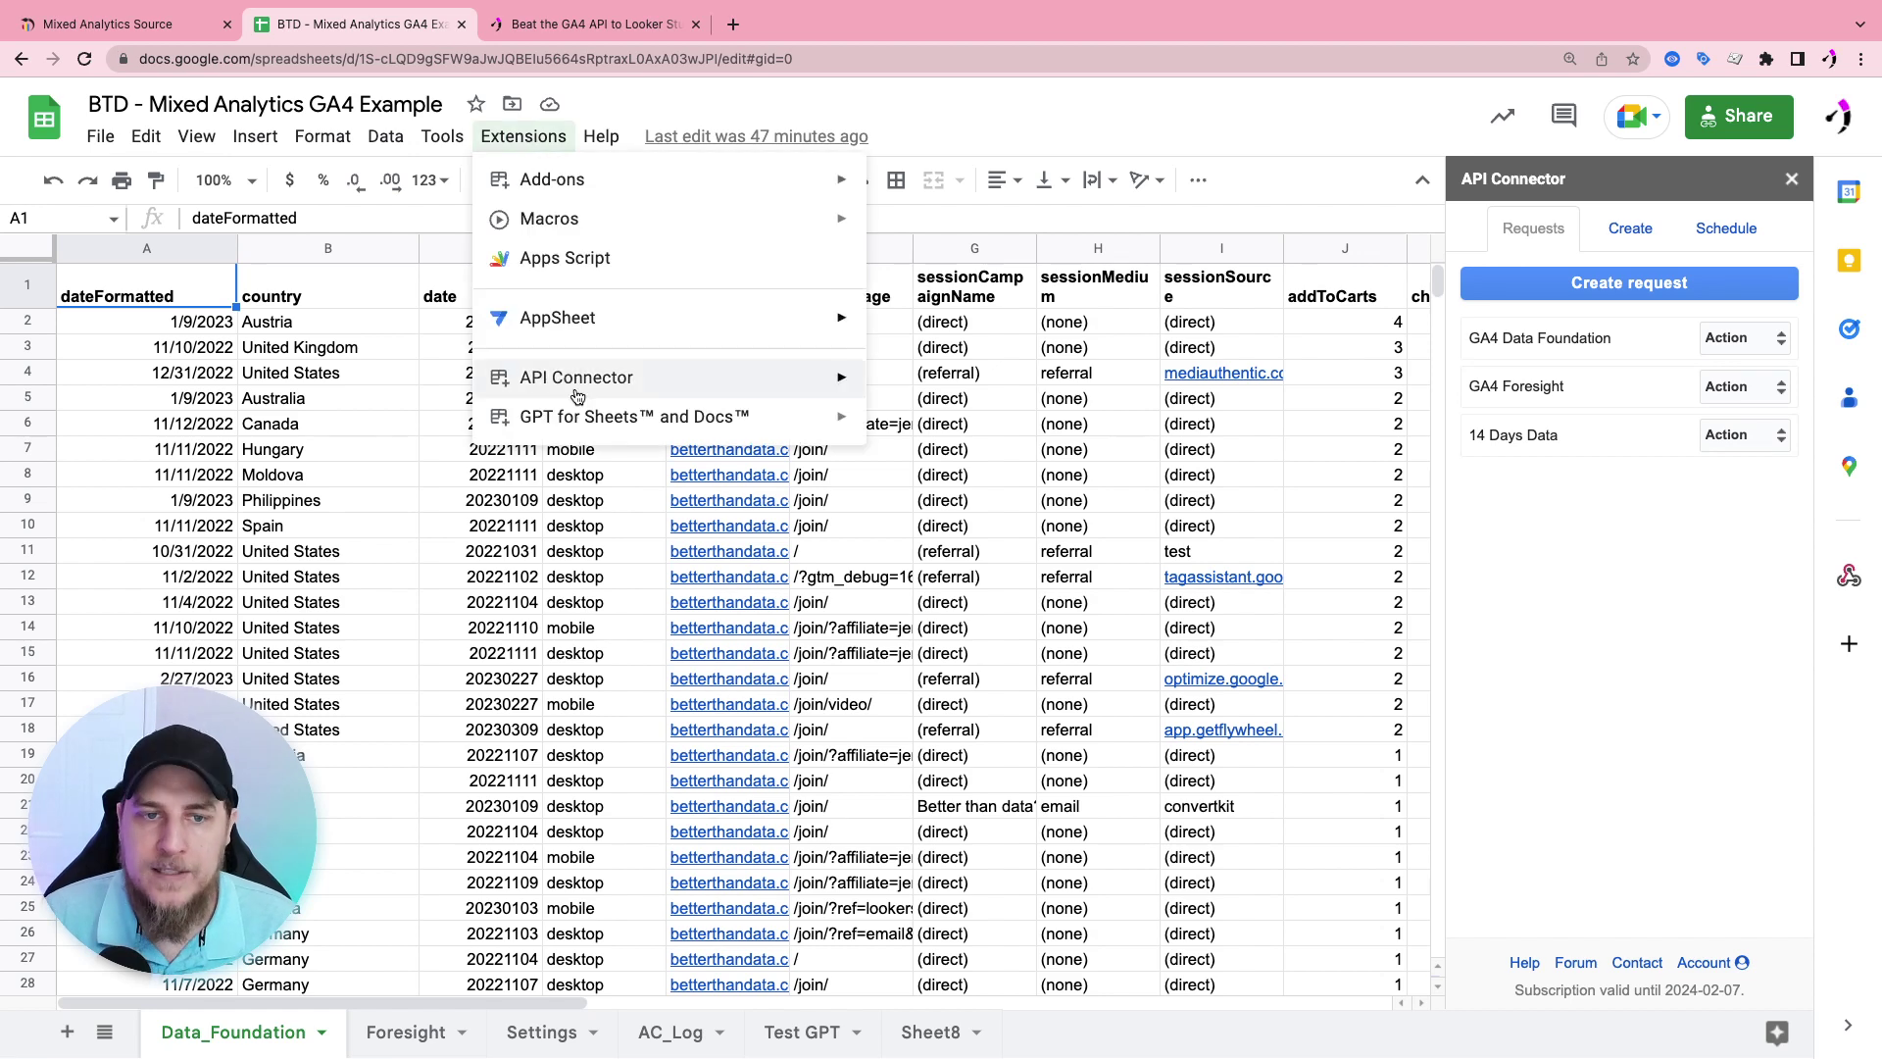
mouse_move(576, 378)
mouse_move(981, 536)
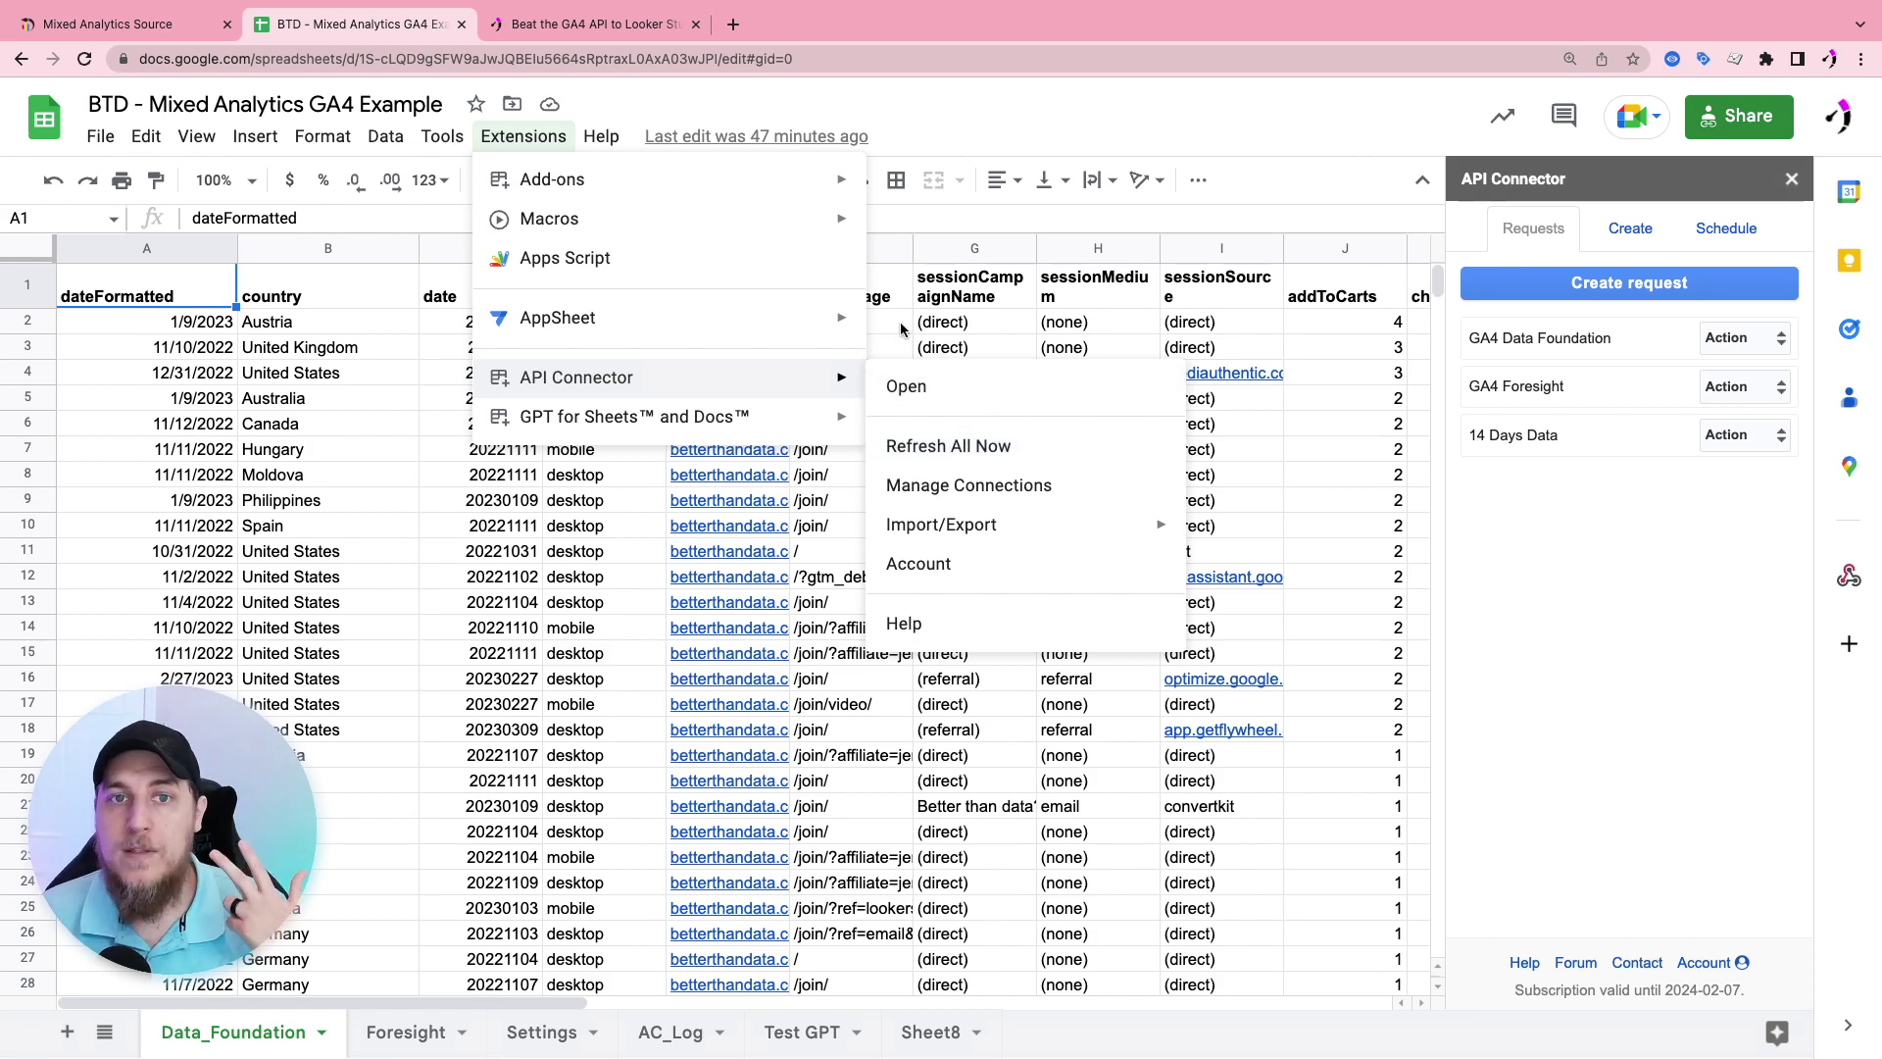
click(597, 25)
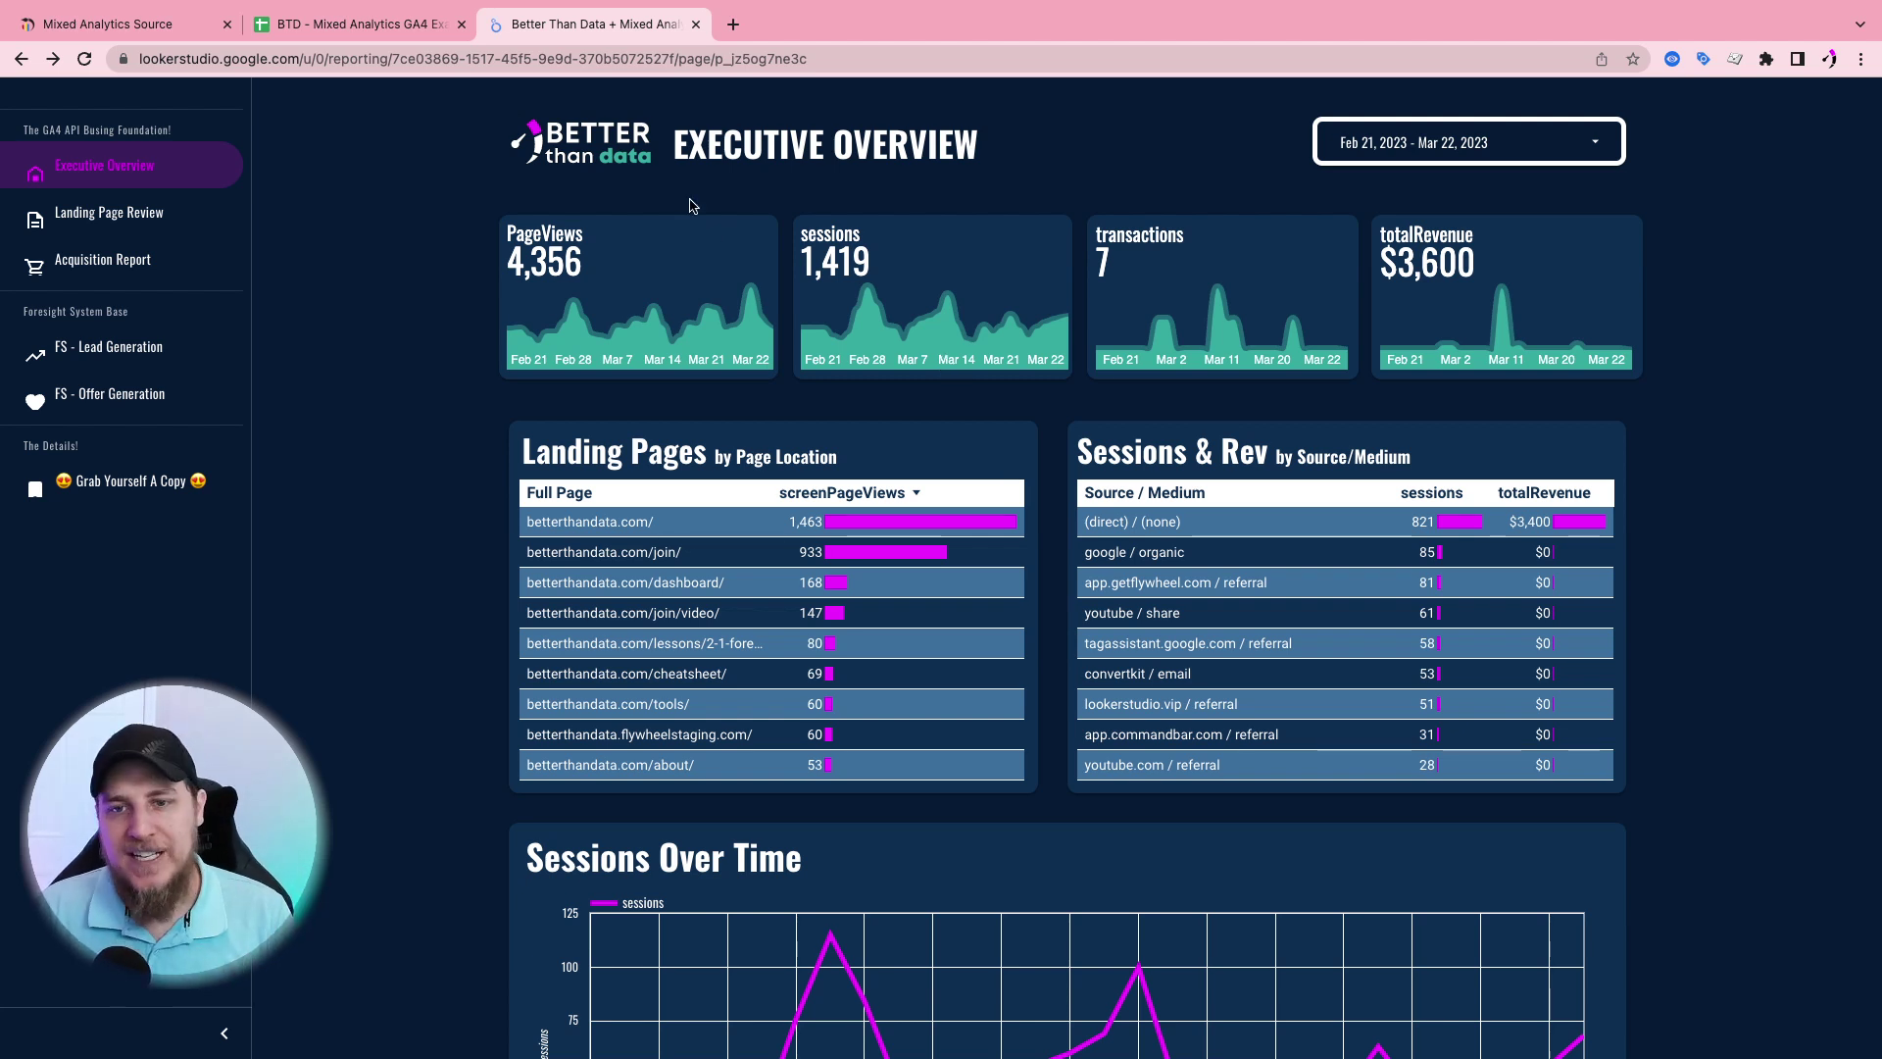
Let the Executive Overview report finish loading, then return to the GA4 Example spreadsheet
click(378, 27)
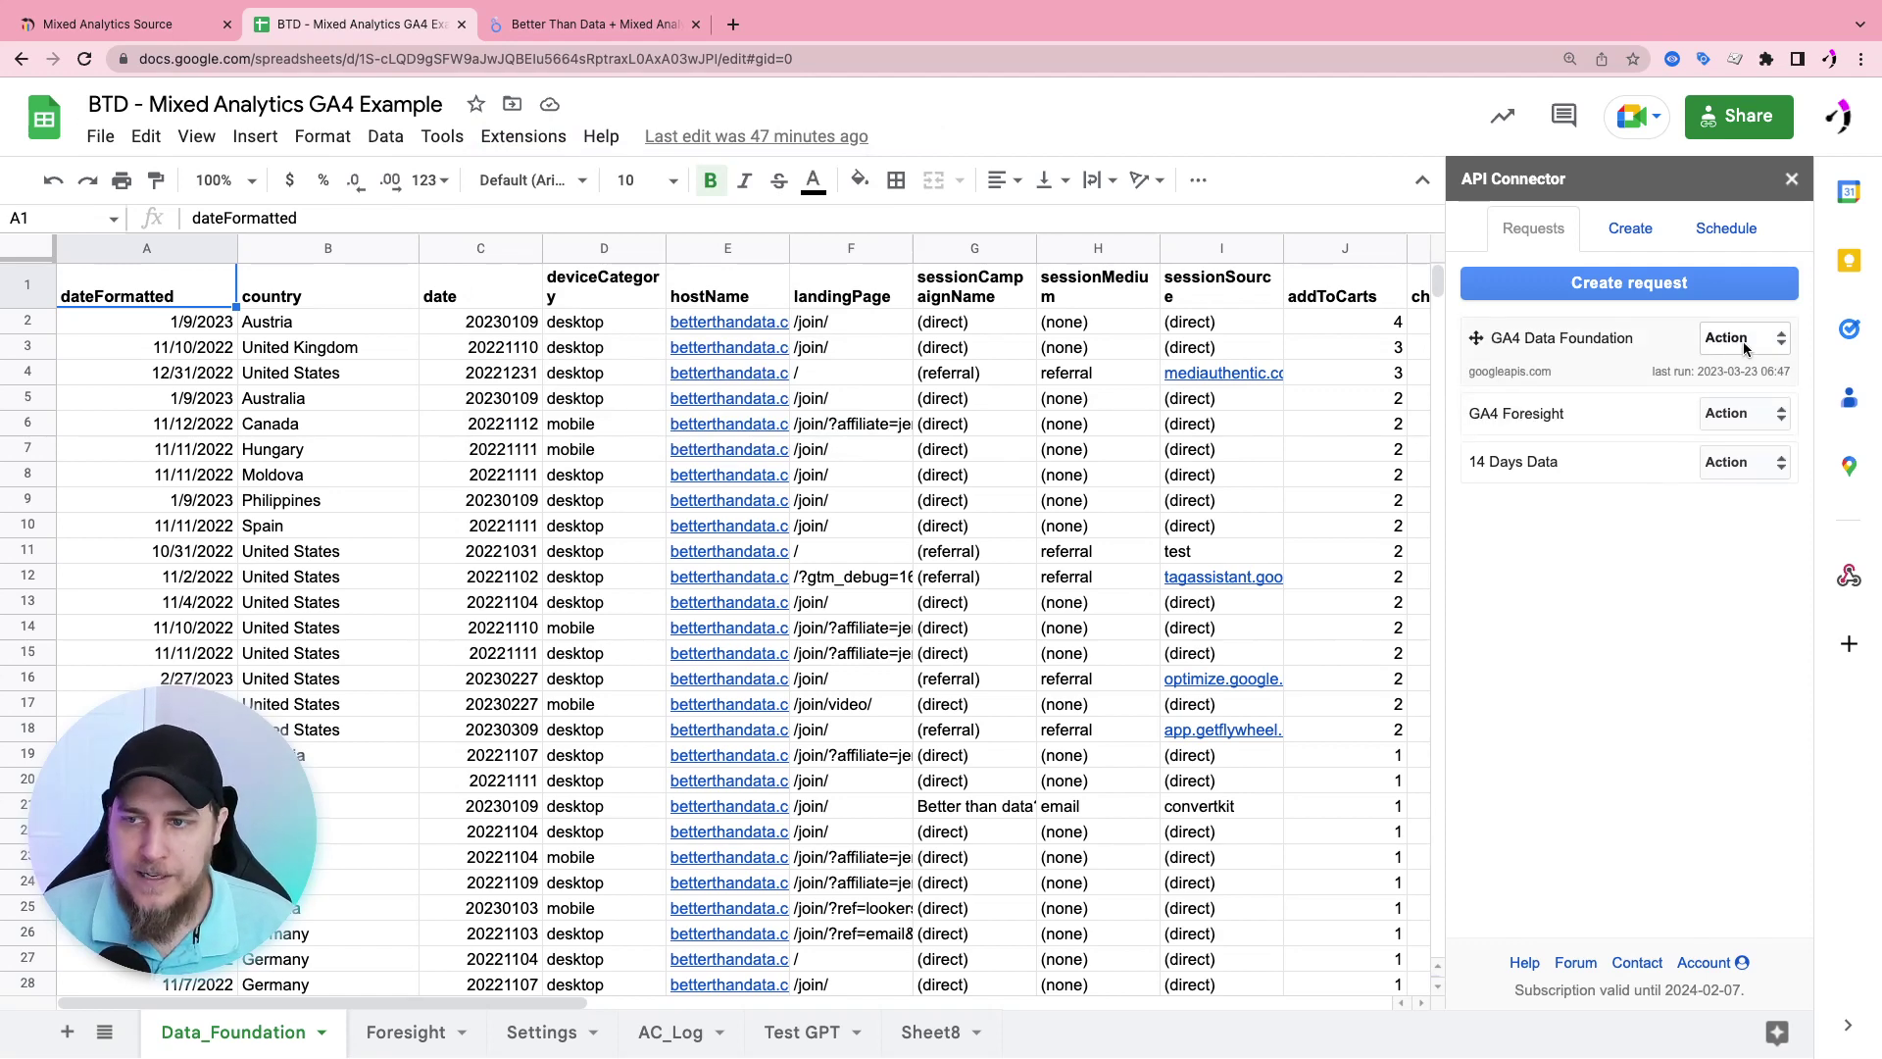
Edit the GA4 Data Foundation request and expand its list of dimensions
click(1758, 365)
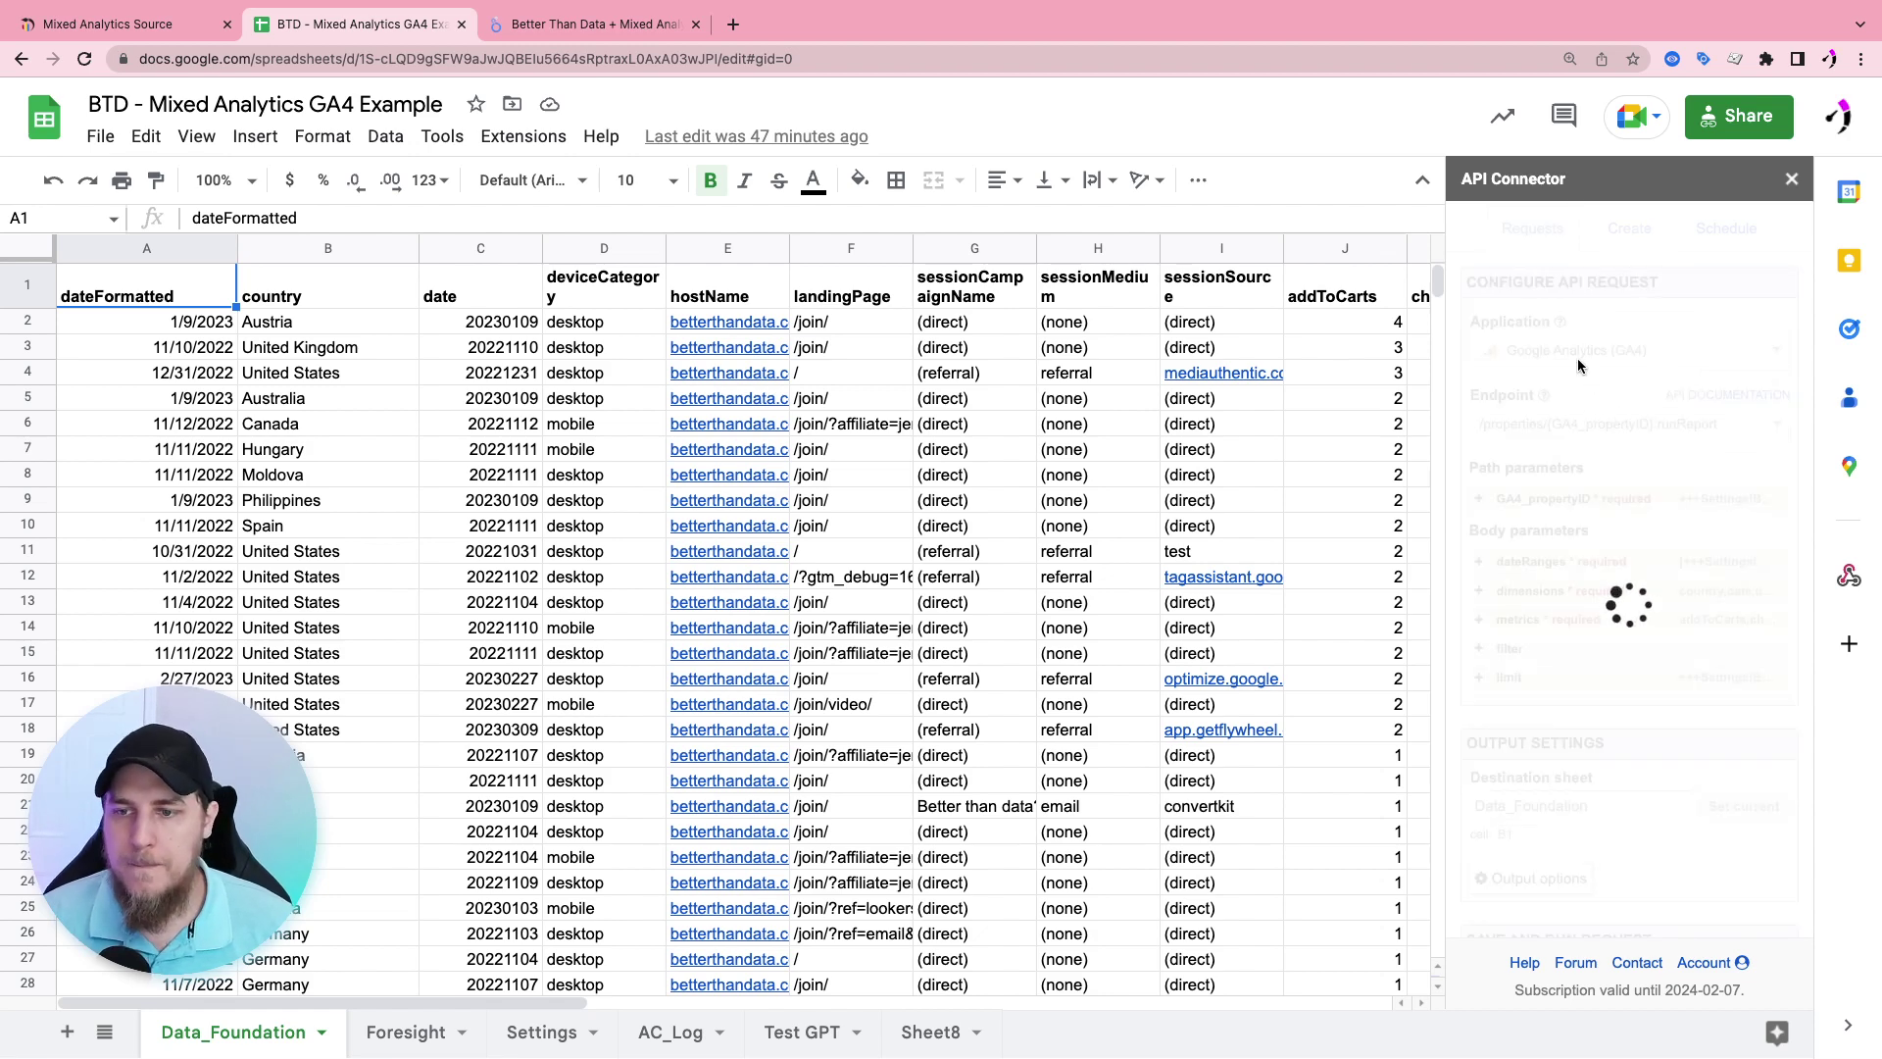
scroll(1499, 529, down, 2)
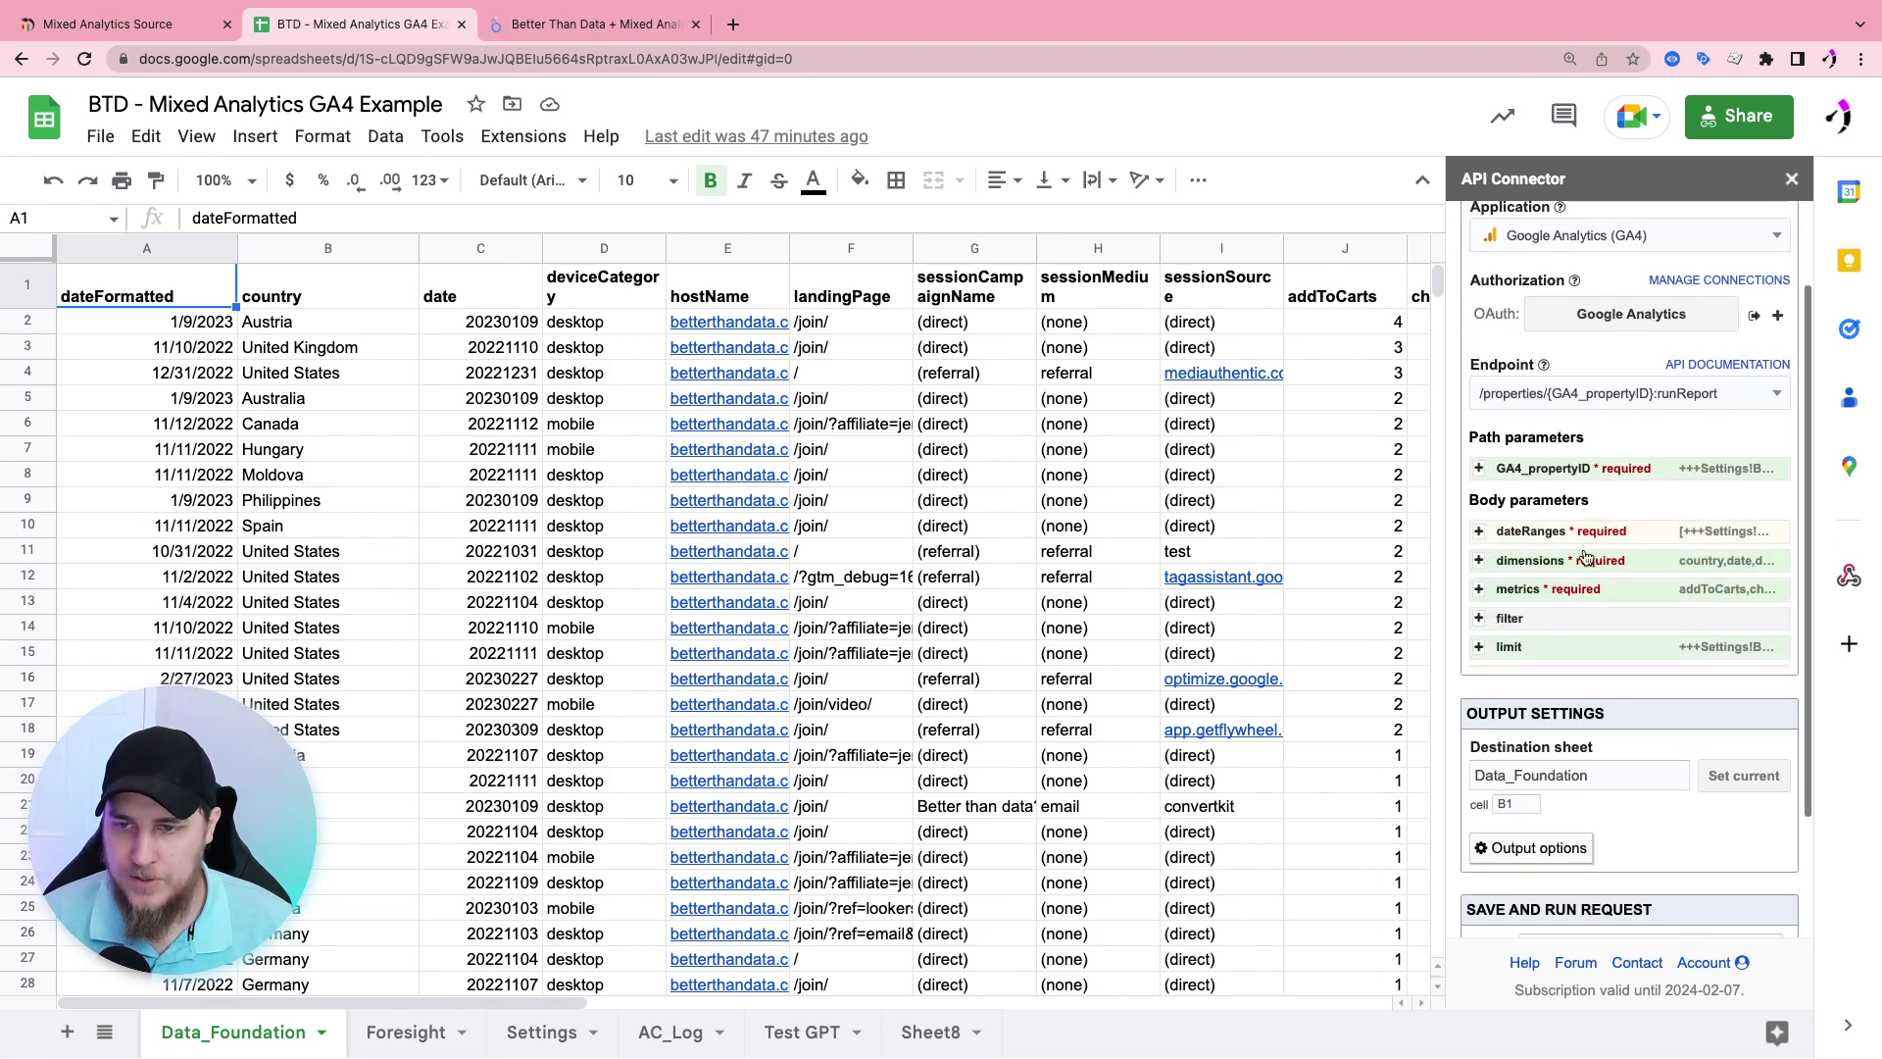
click(1480, 562)
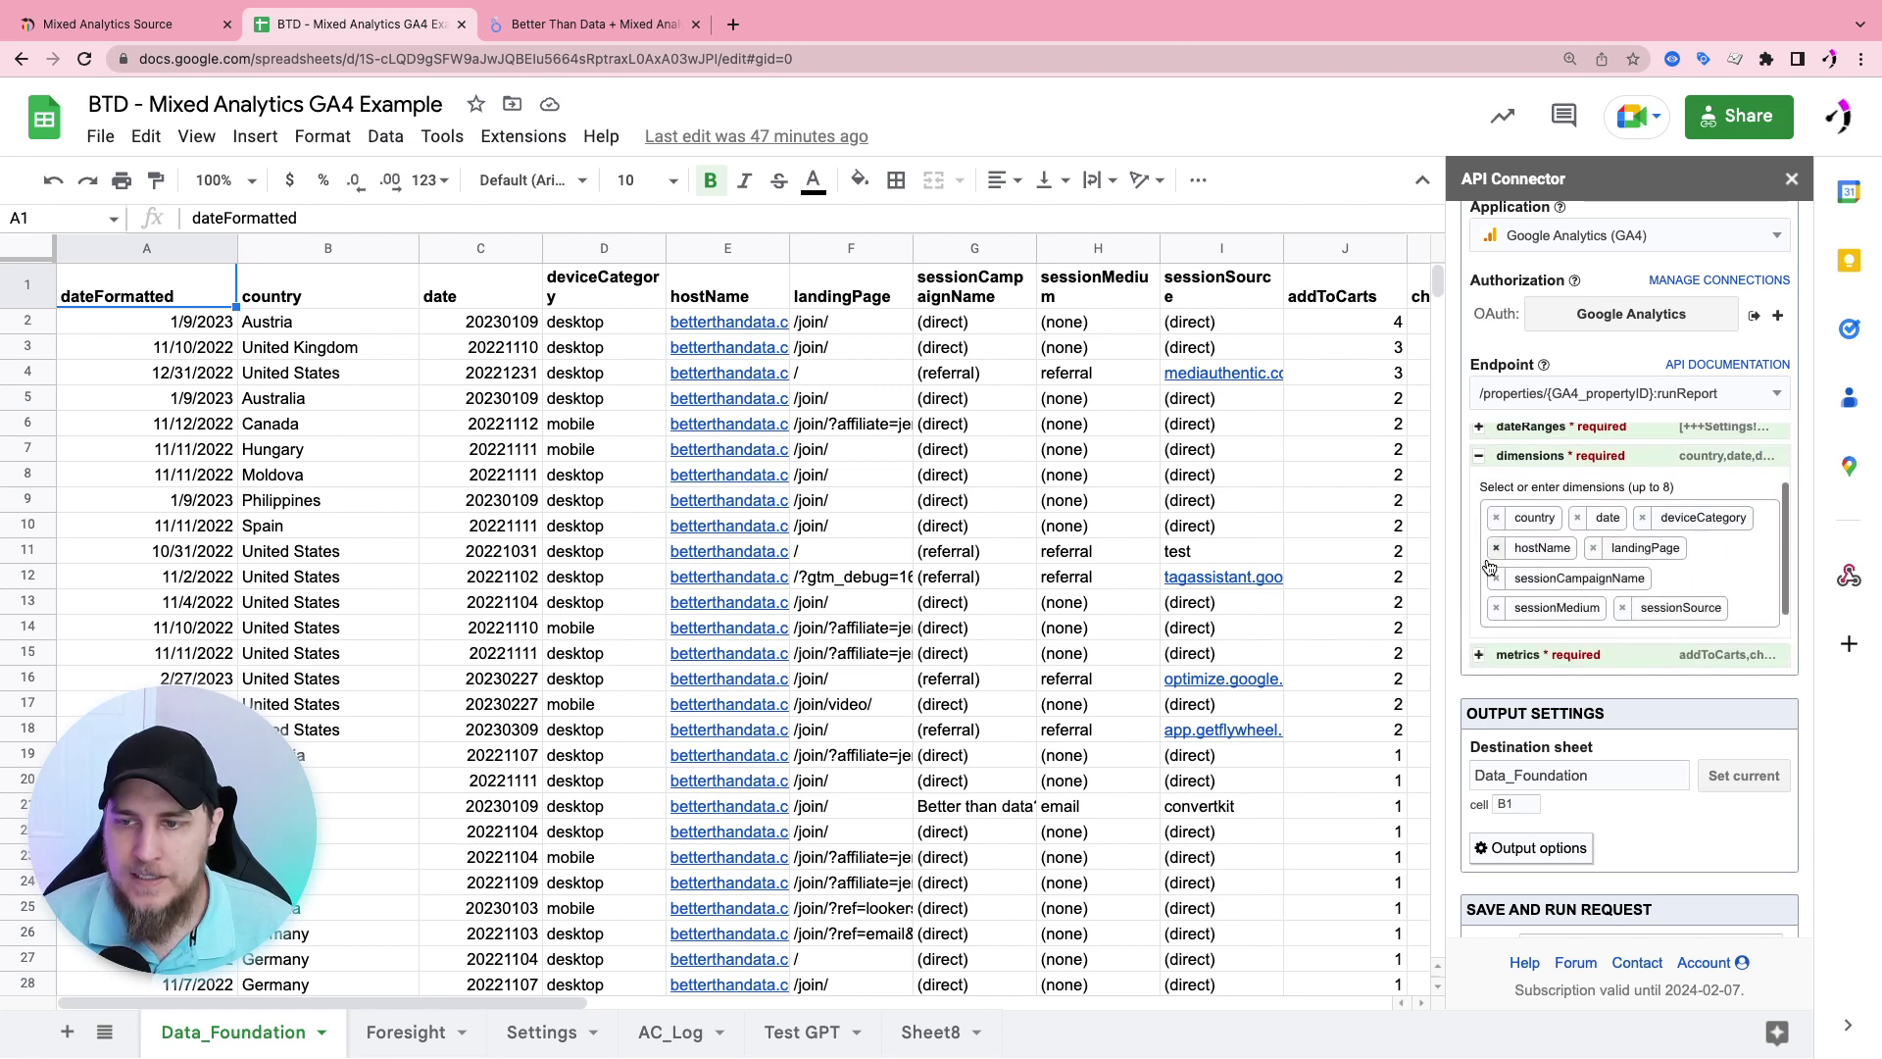
scroll(1509, 535, down, 1)
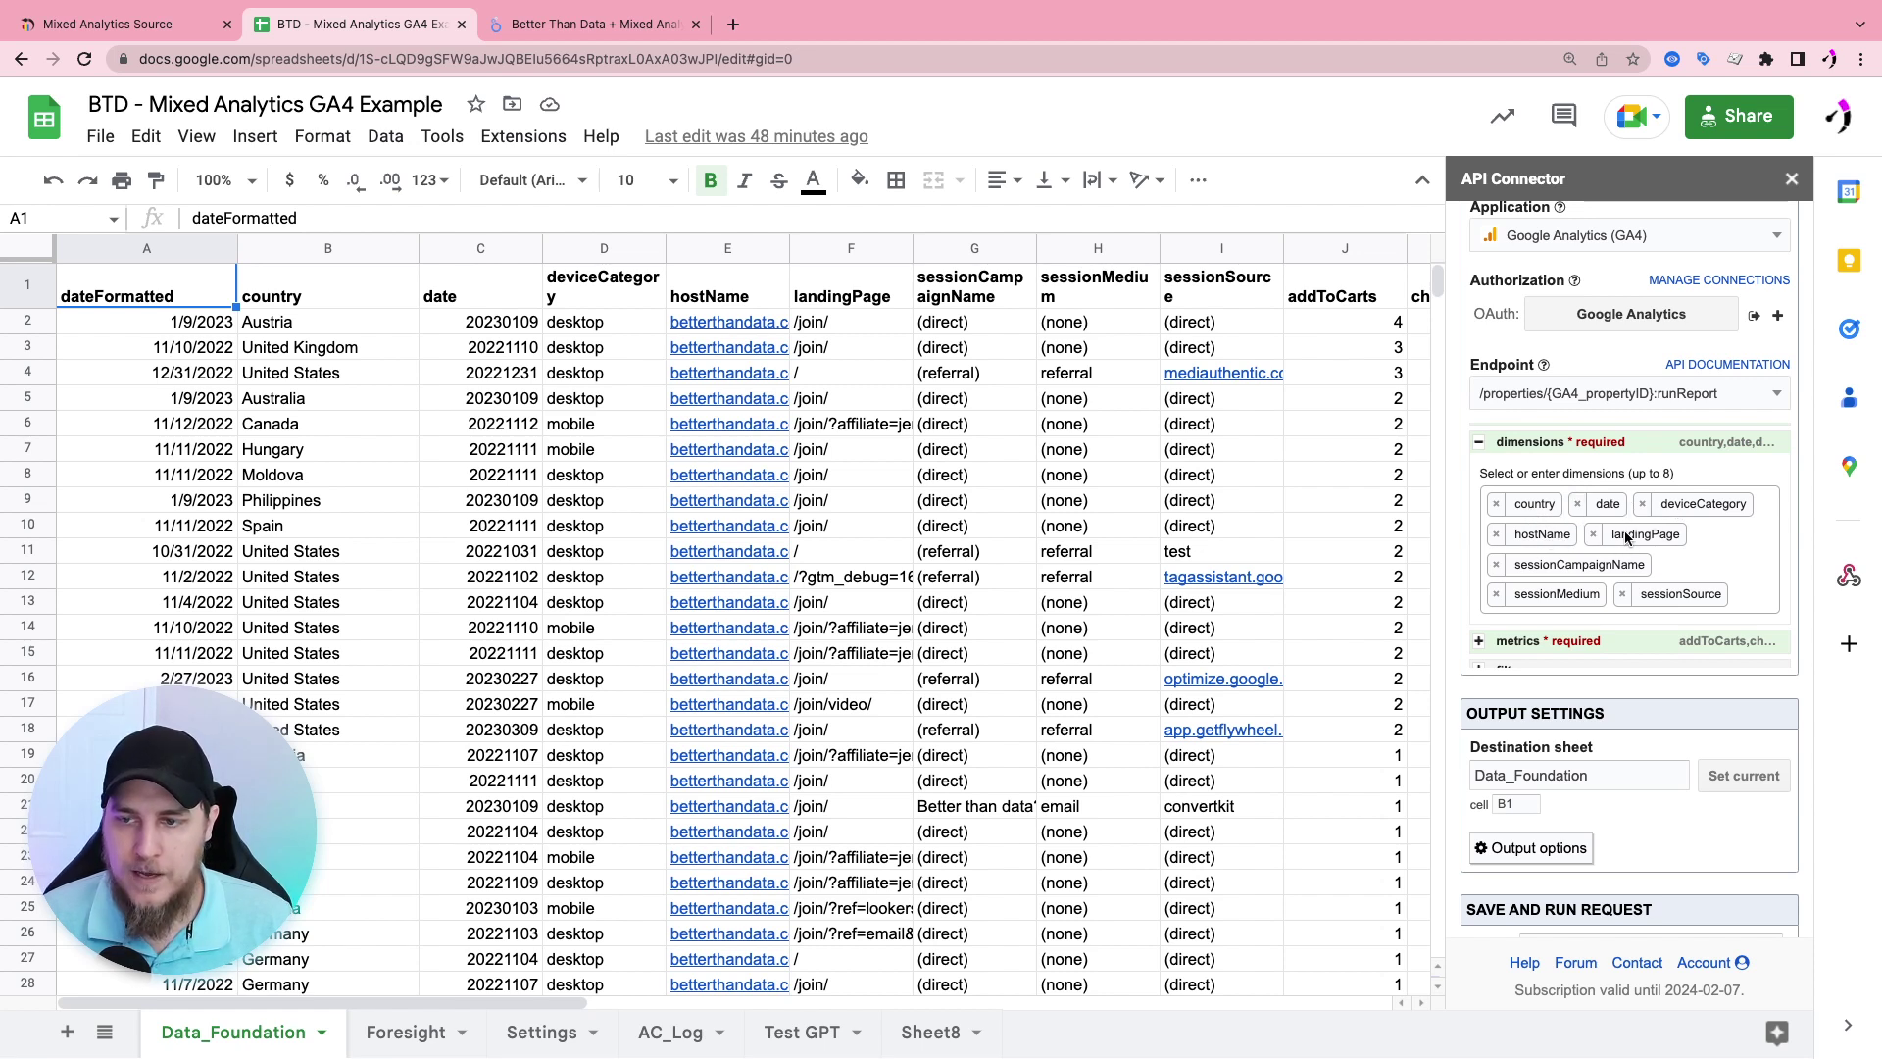
Expand and review the request's metrics, such as addToCarts, sessions and totalRevenue
click(1509, 640)
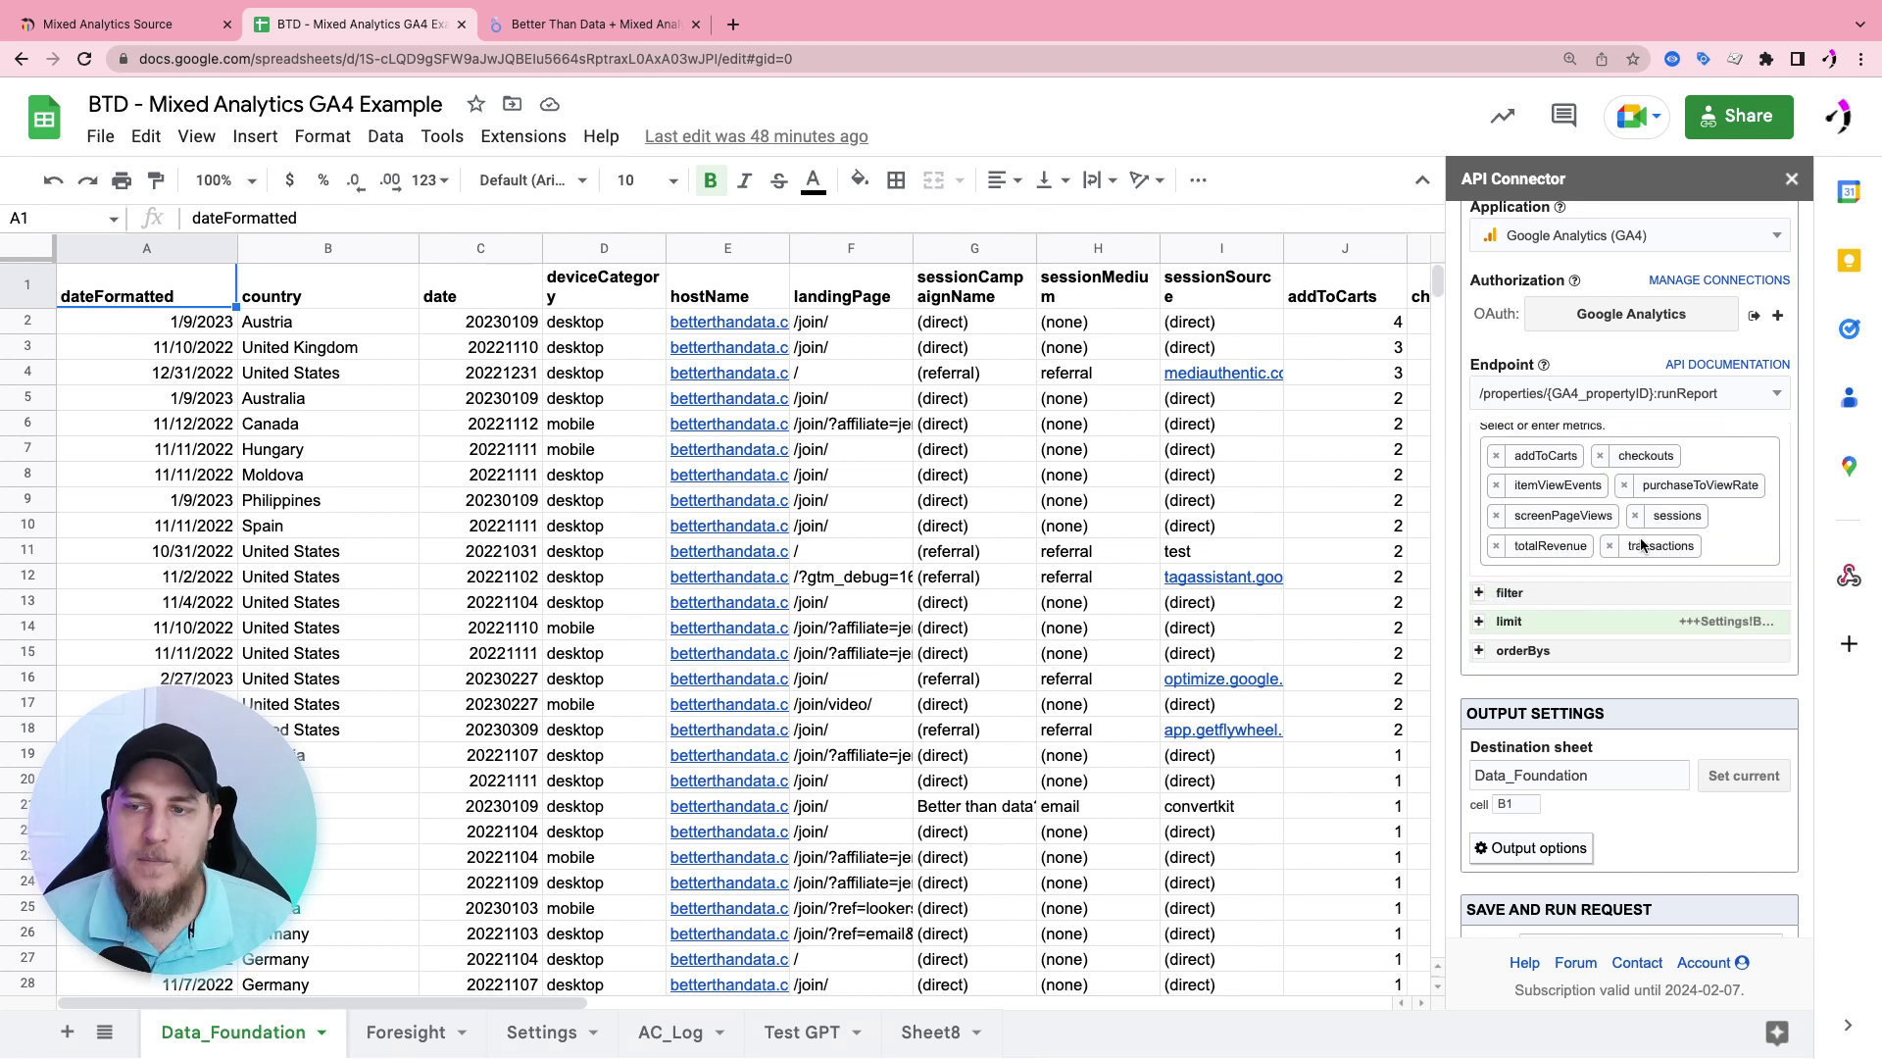
scroll(1666, 548, up, 3)
scroll(1721, 542, down, 2)
scroll(1721, 542, down, 1)
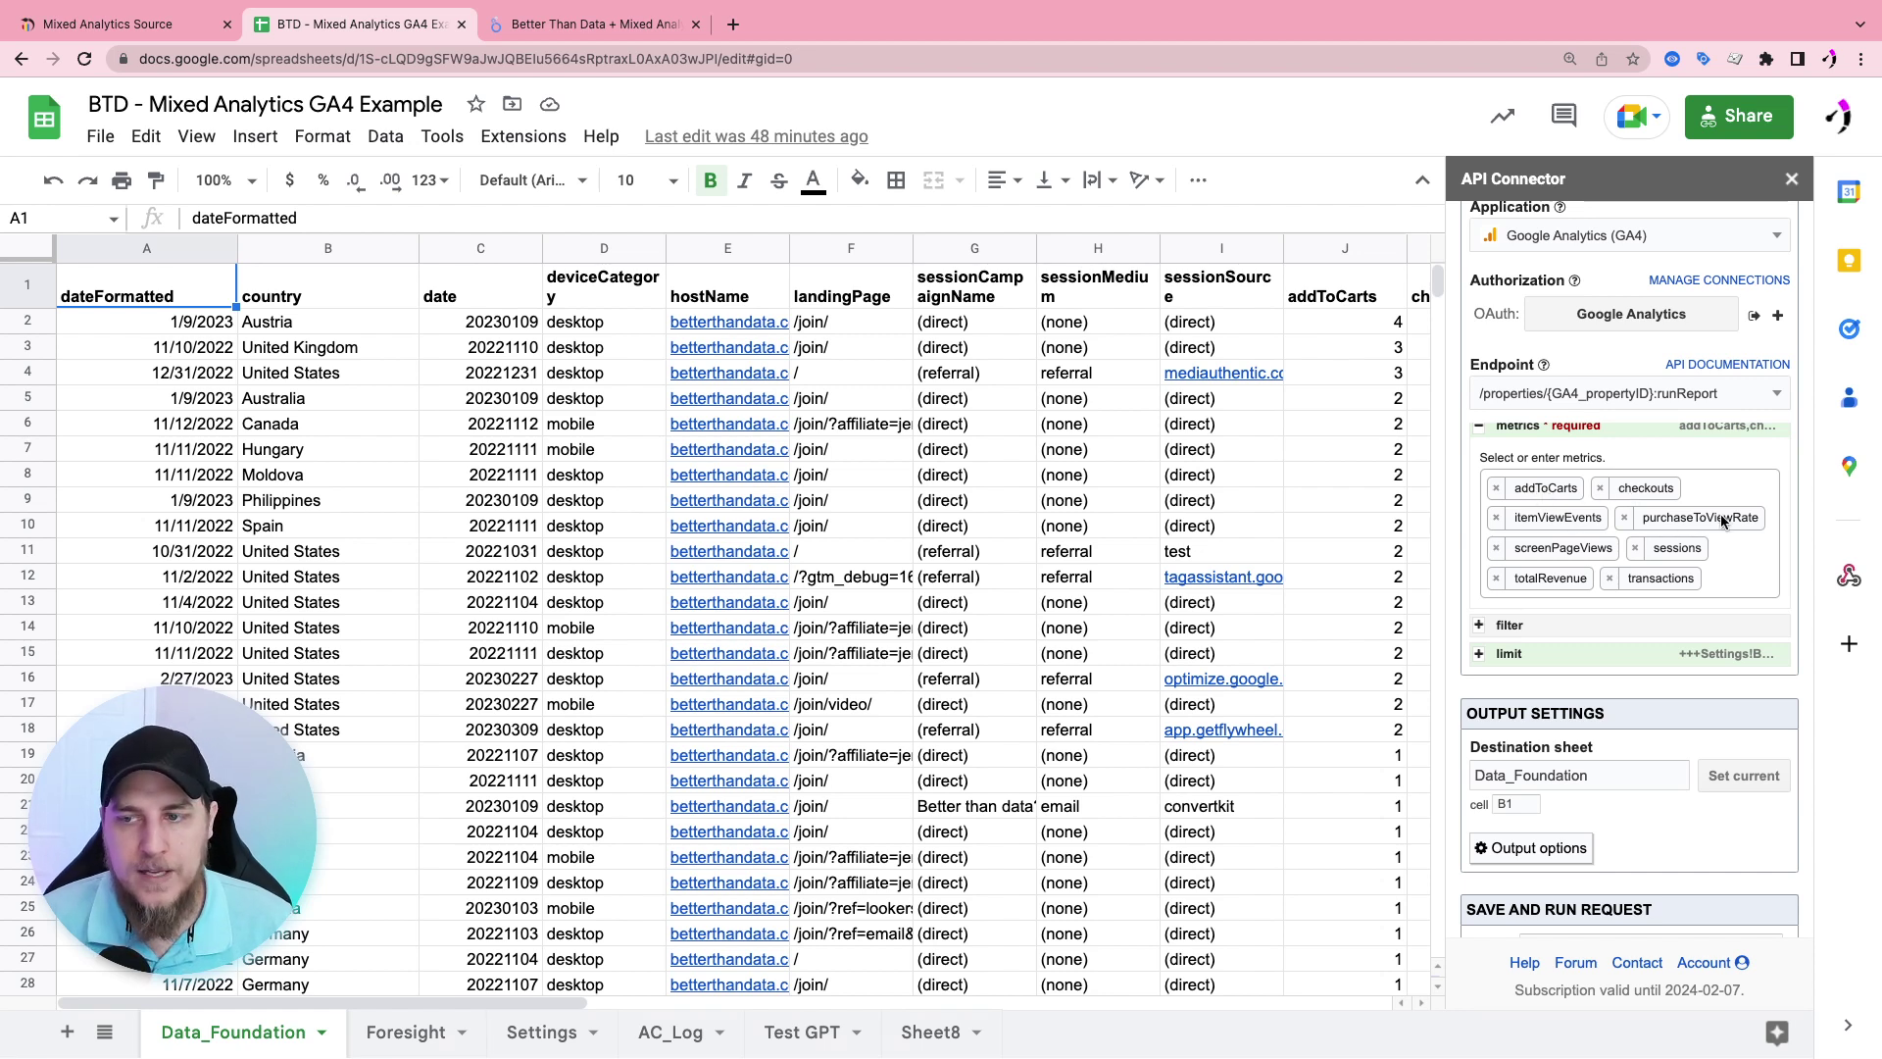
scroll(1715, 520, up, 1)
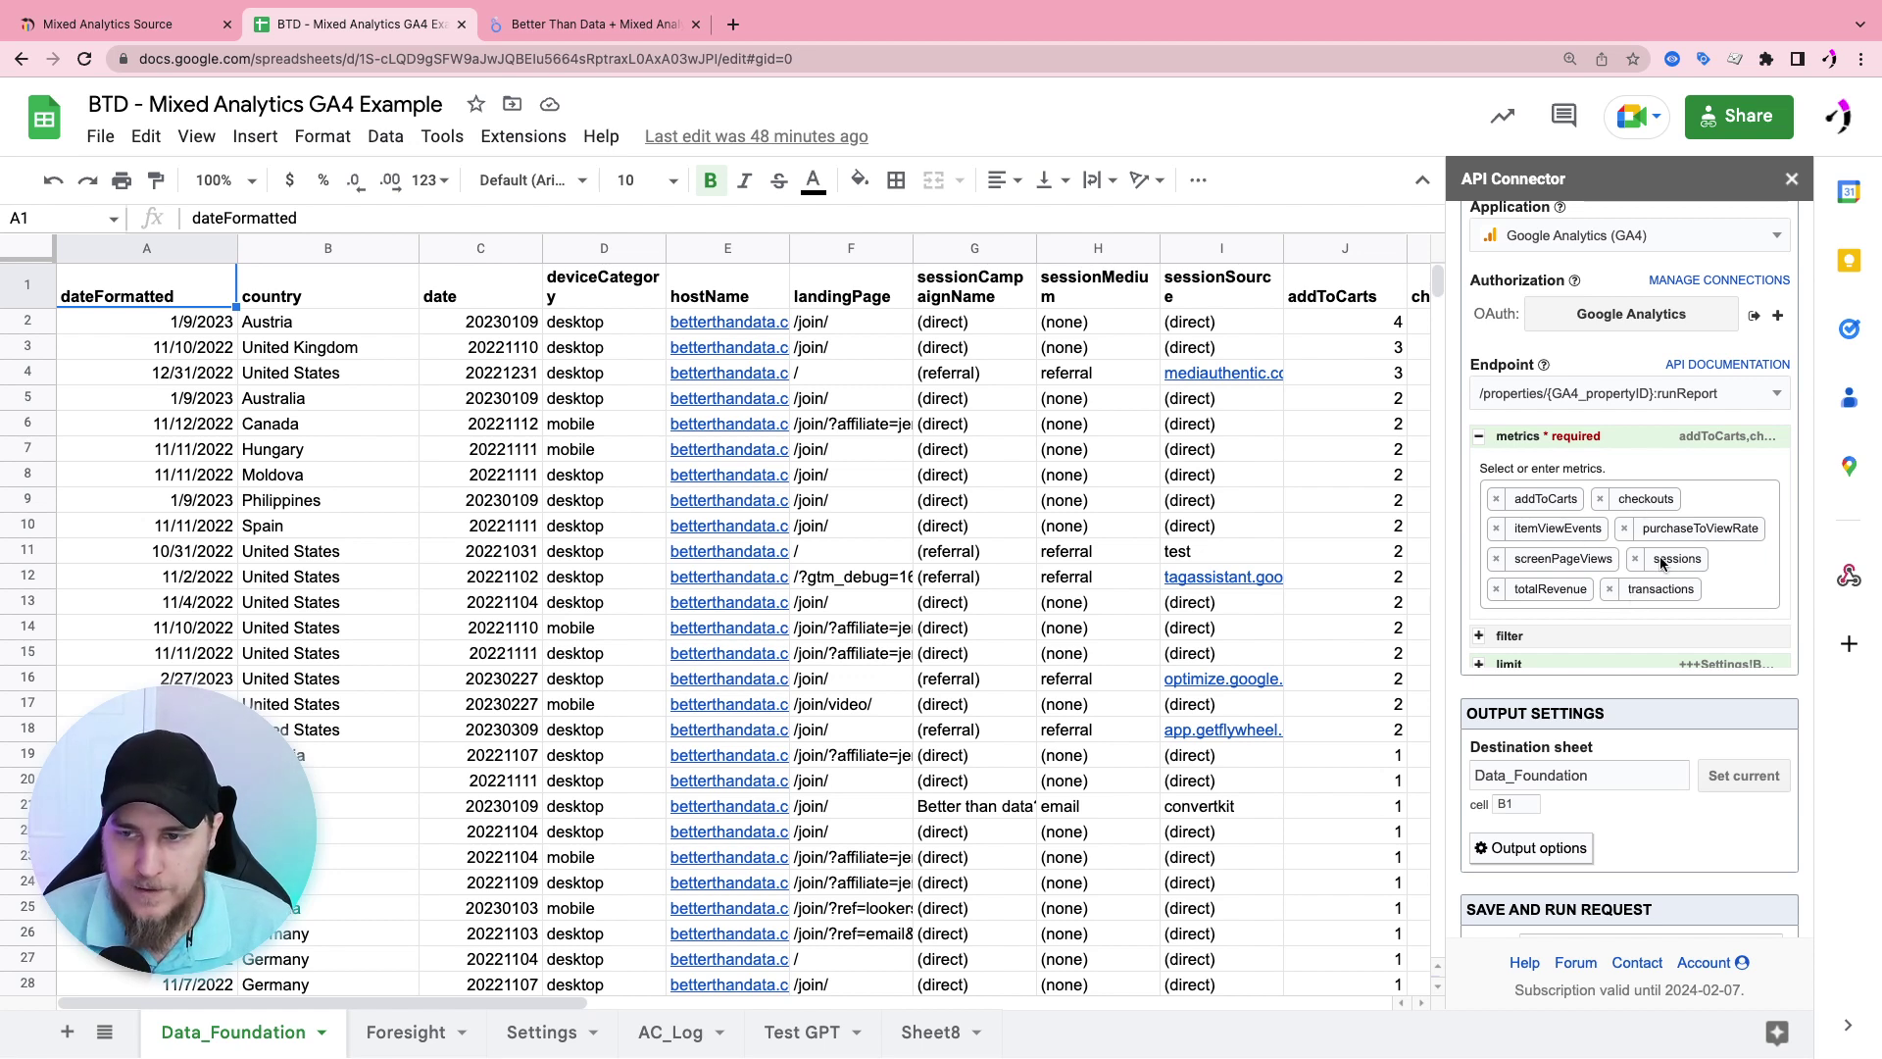
scroll(1691, 516, up, 3)
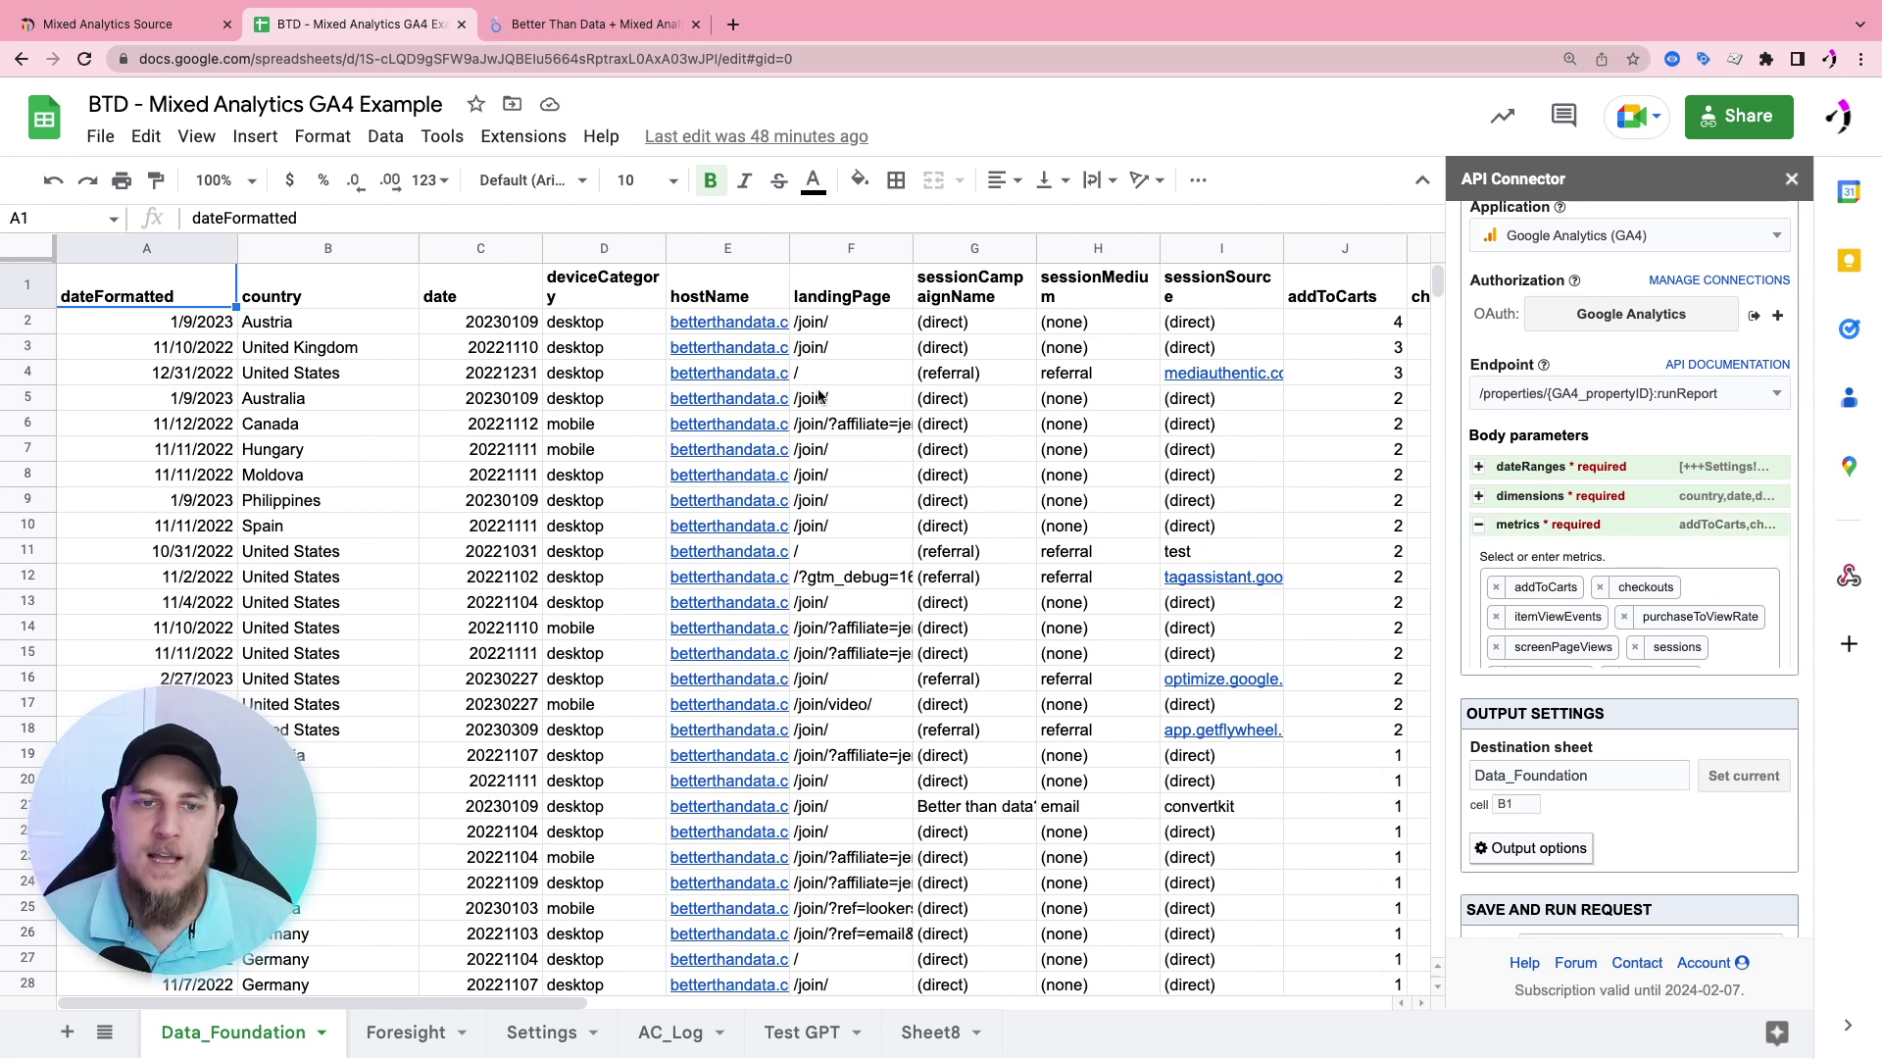
click(330, 296)
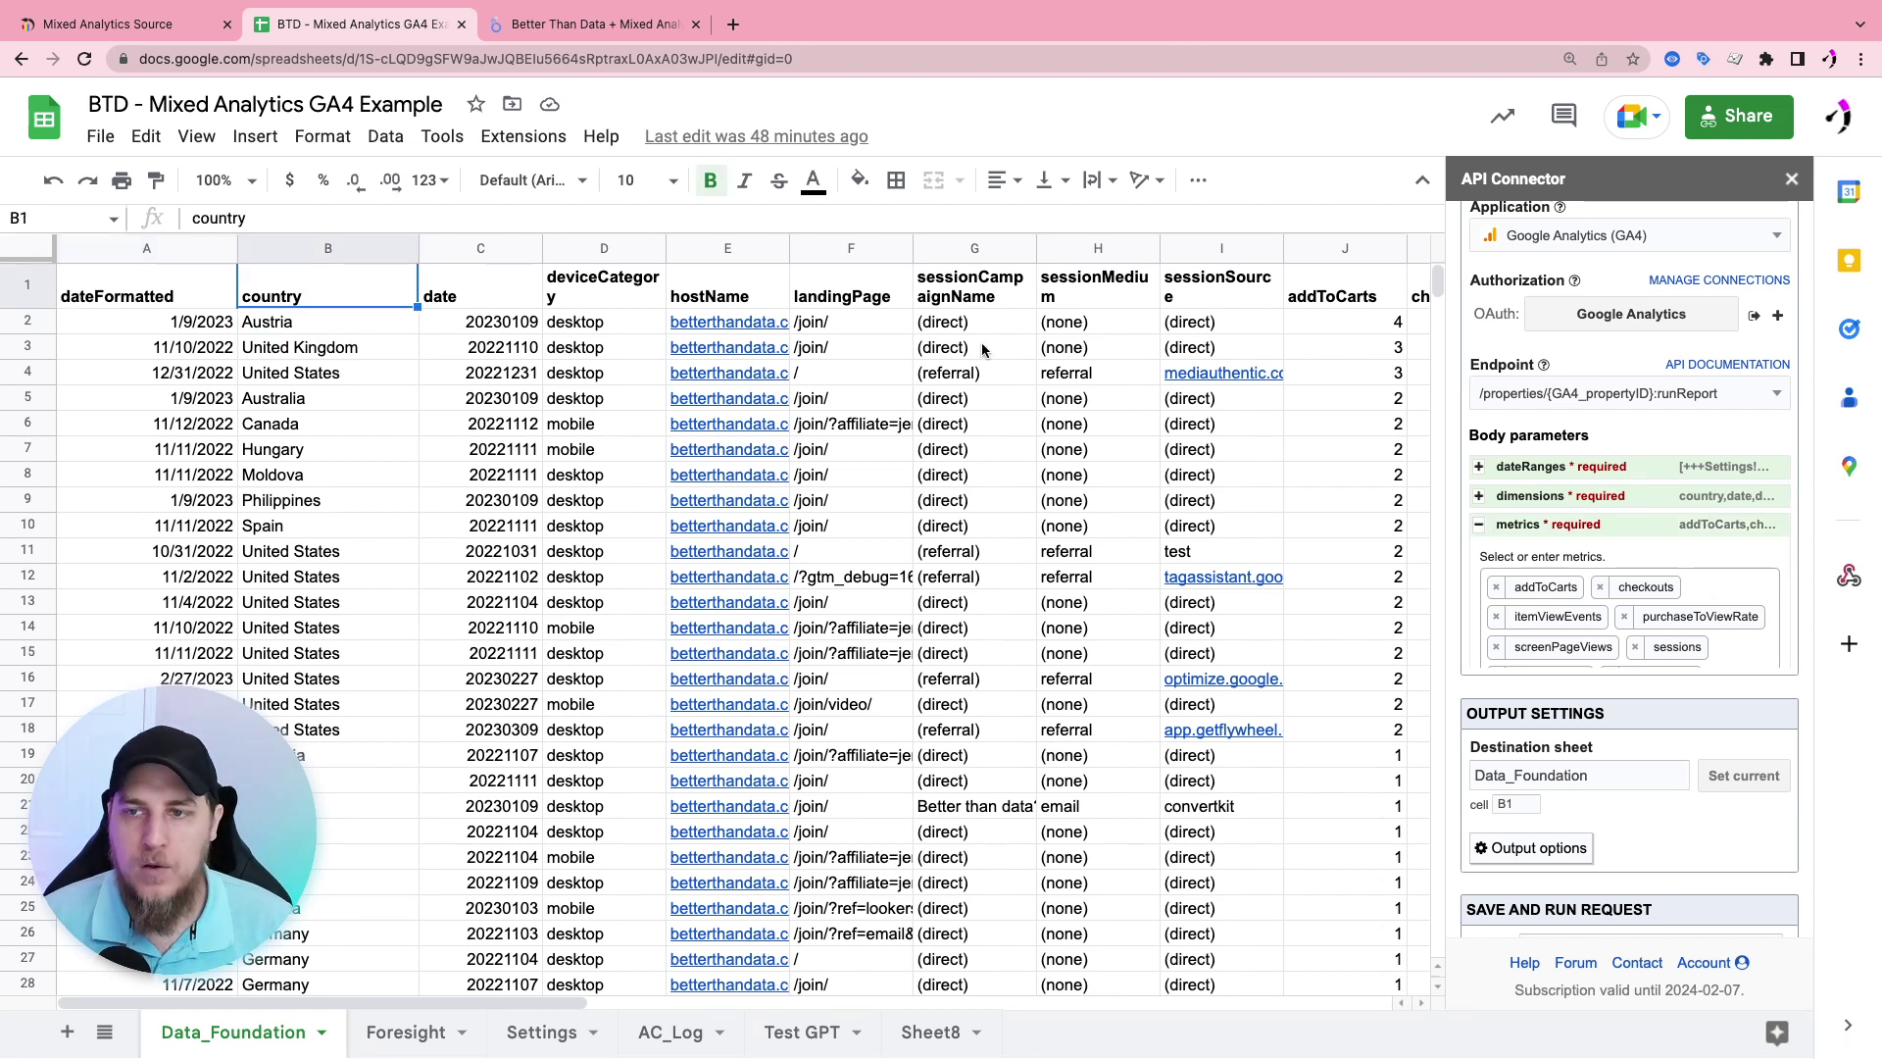
Scroll the API Connector sidebar to the top to reach the Daily Run schedule
scroll(1575, 551, up, 5)
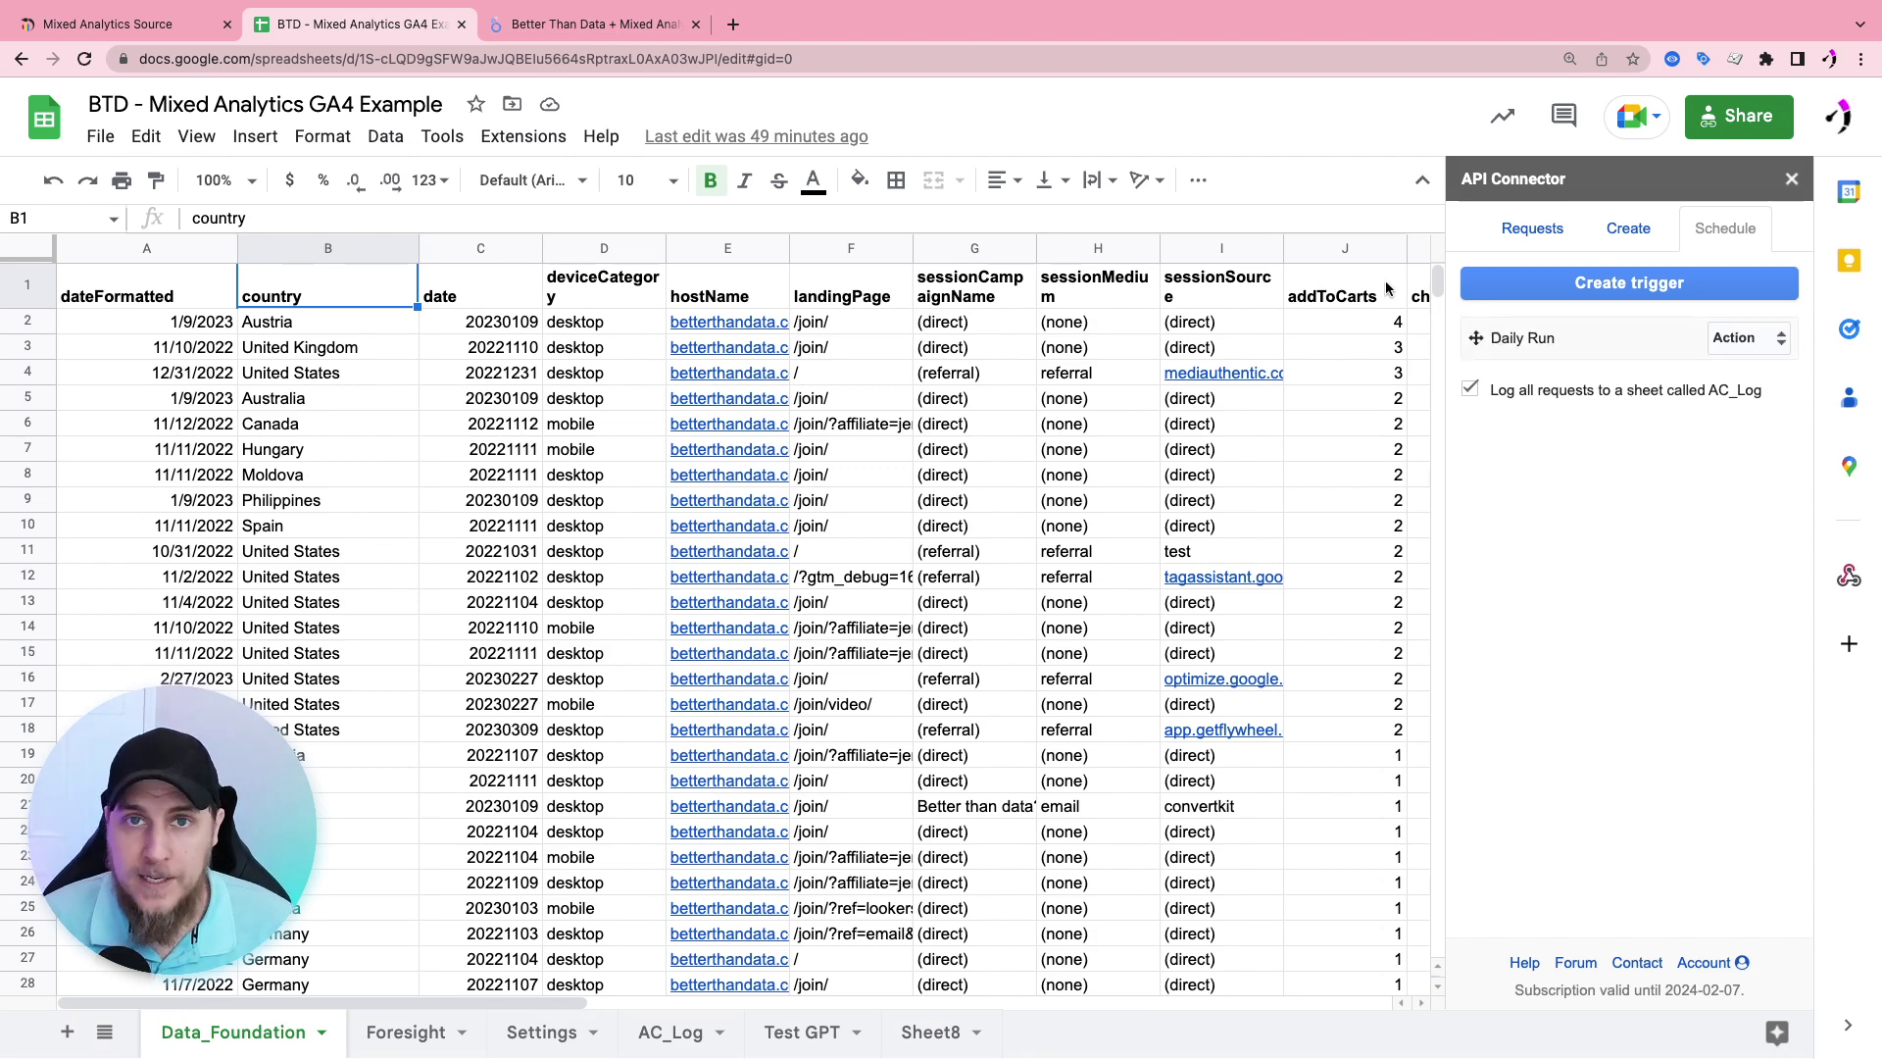
Close API Connector, scroll the imported GA4 rows, then return to the Looker Studio report
click(1792, 180)
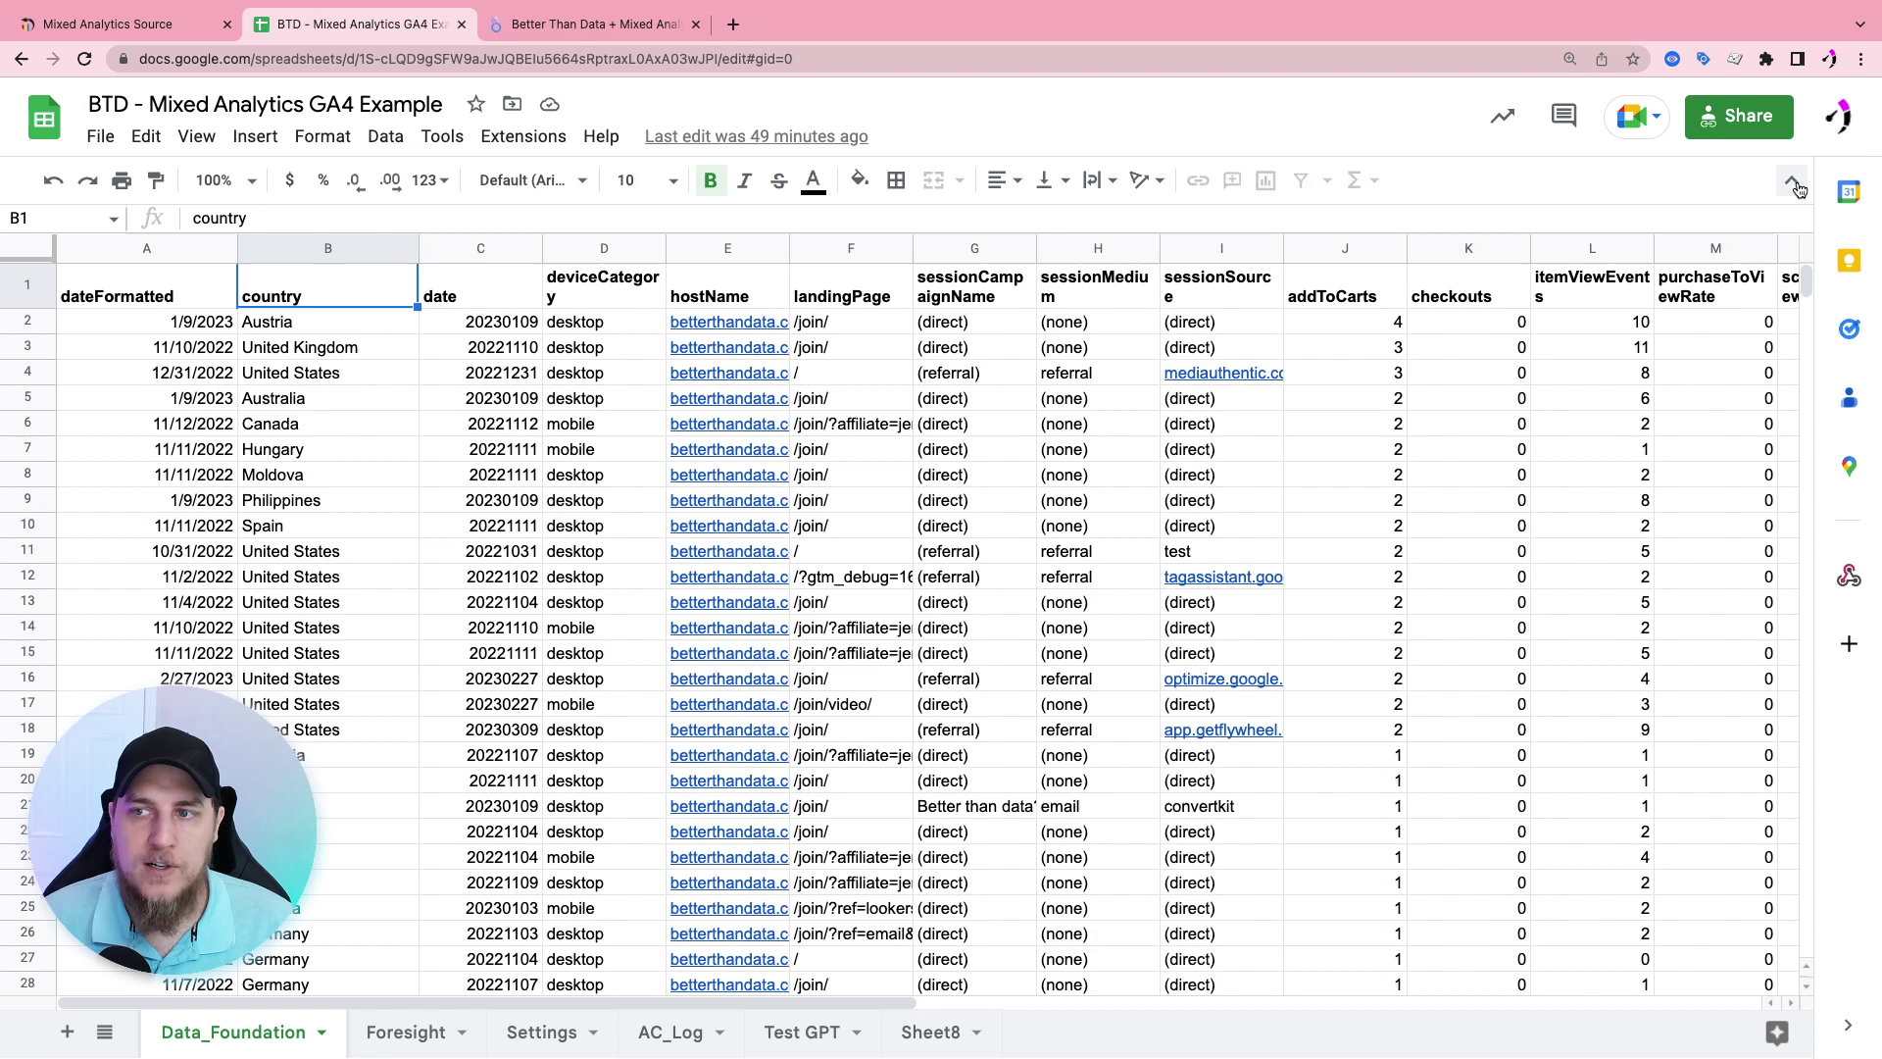
scroll(699, 450, down, 6)
scroll(699, 449, up, 9)
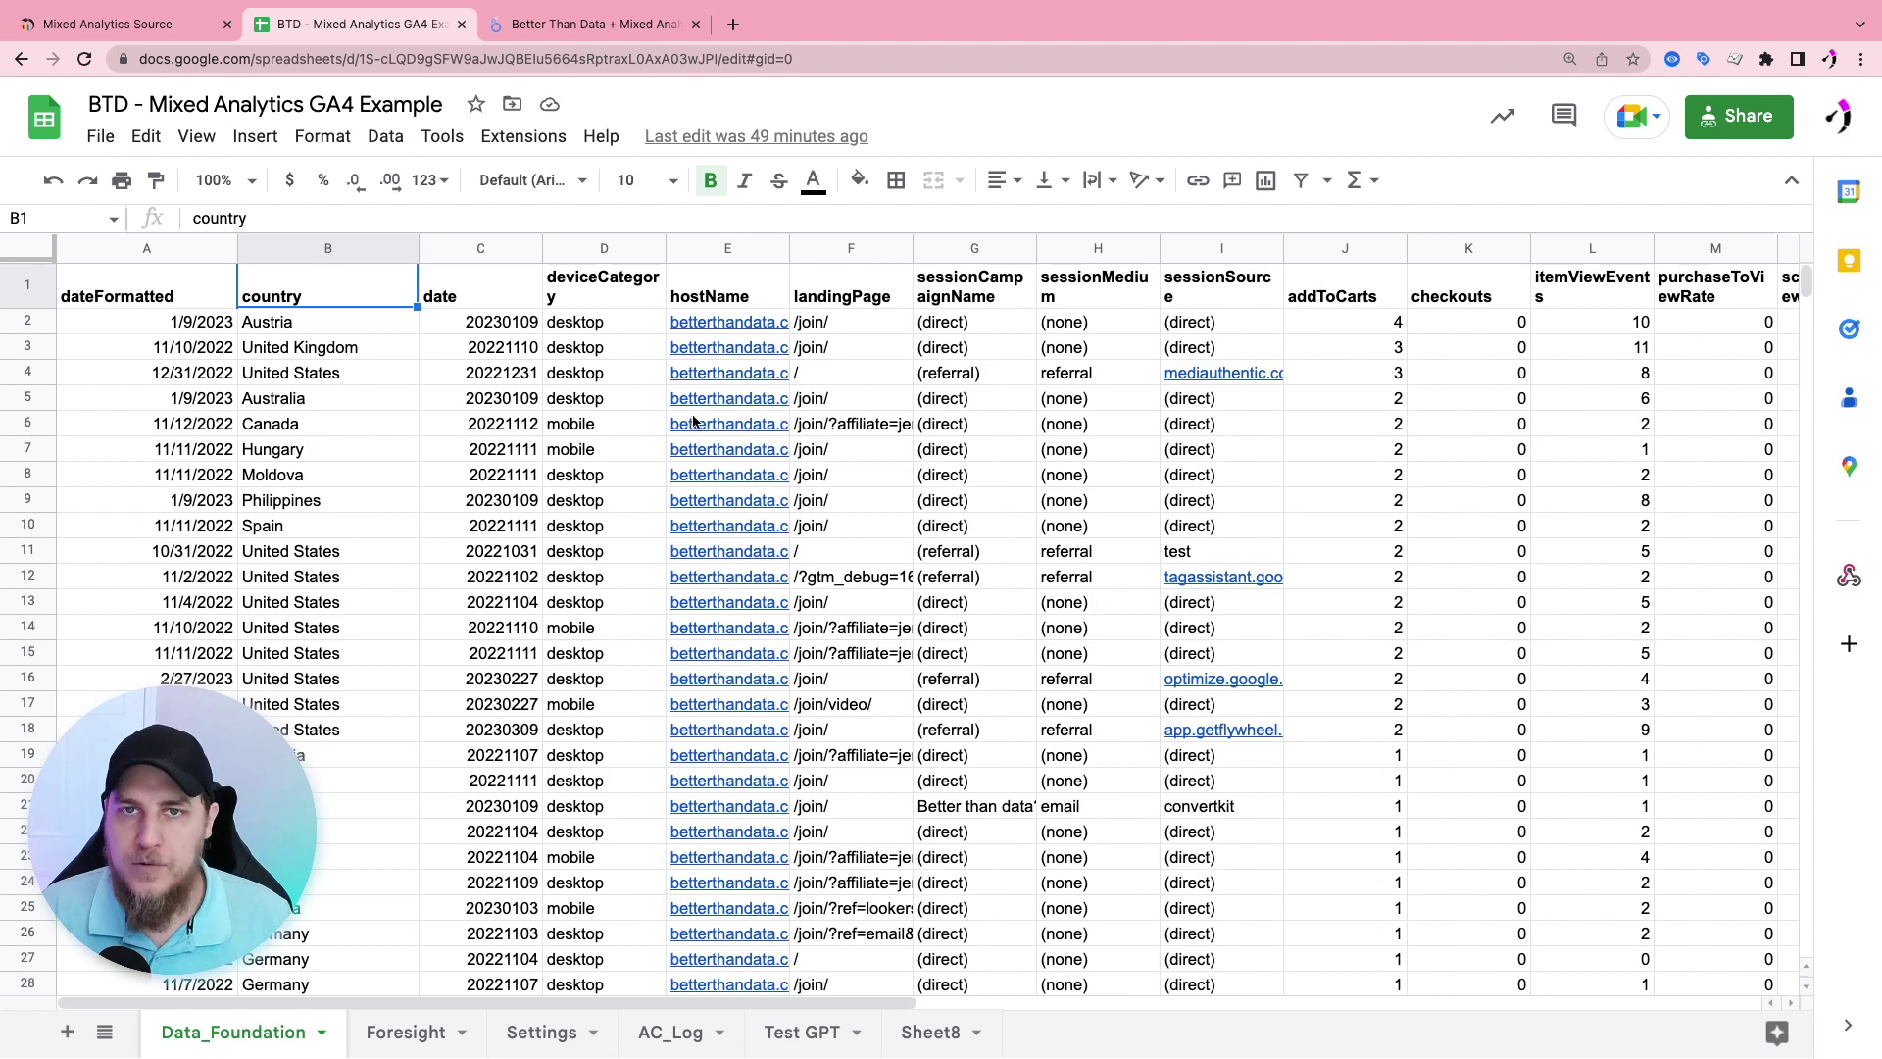
mouse_move(698, 422)
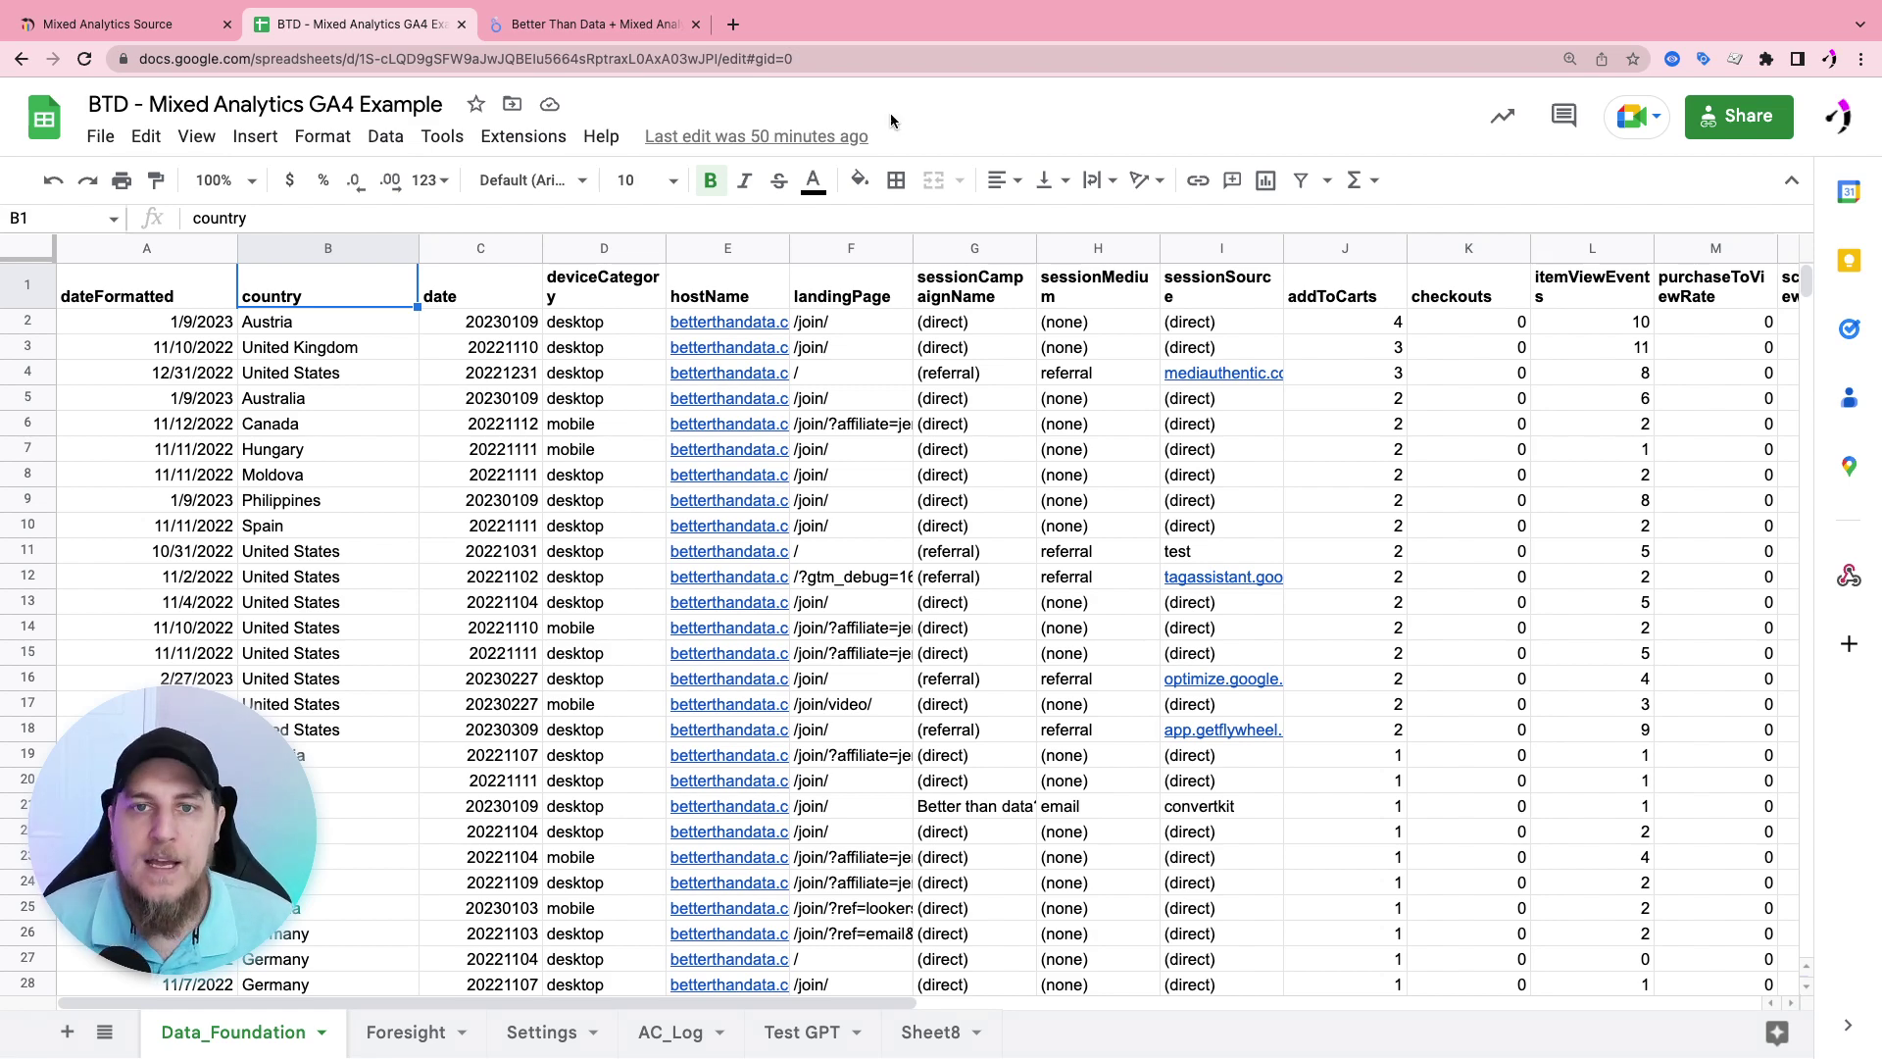
click(588, 24)
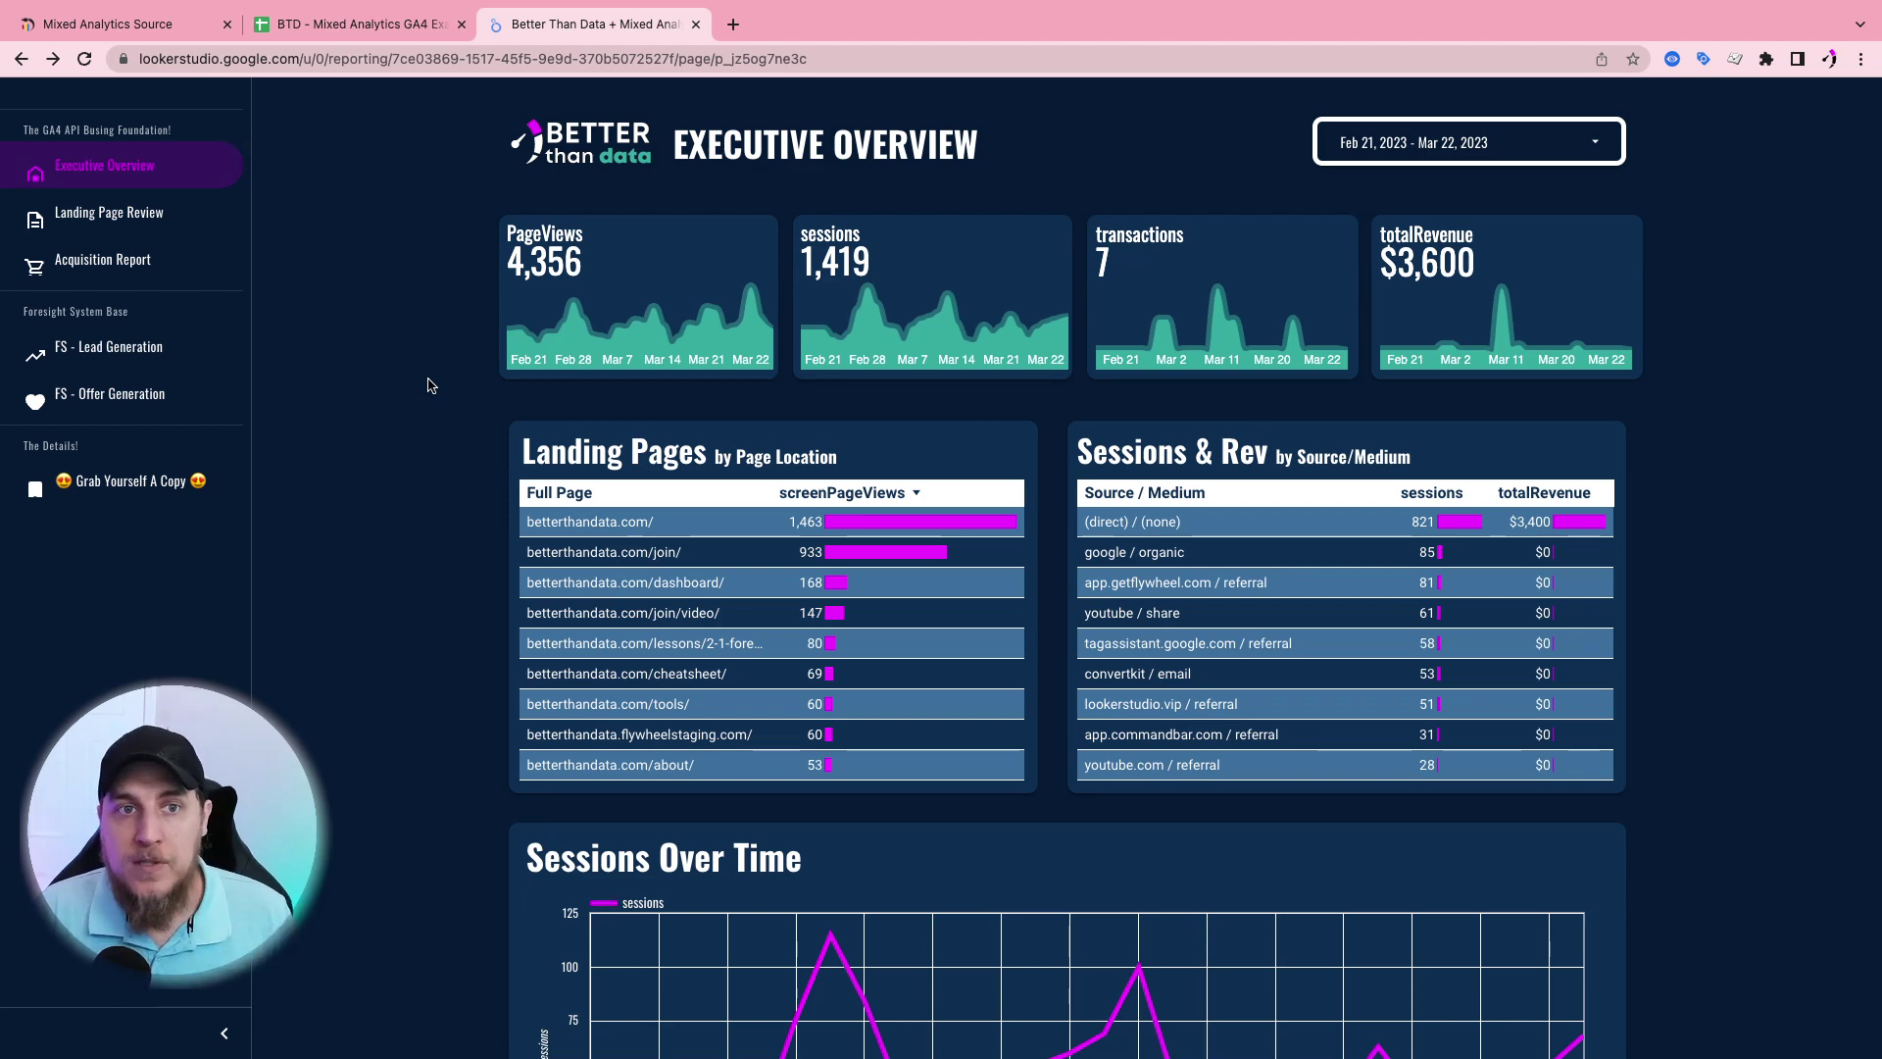
Compare the GA4 Example spreadsheet with the Looker Studio Executive Overview report
click(348, 29)
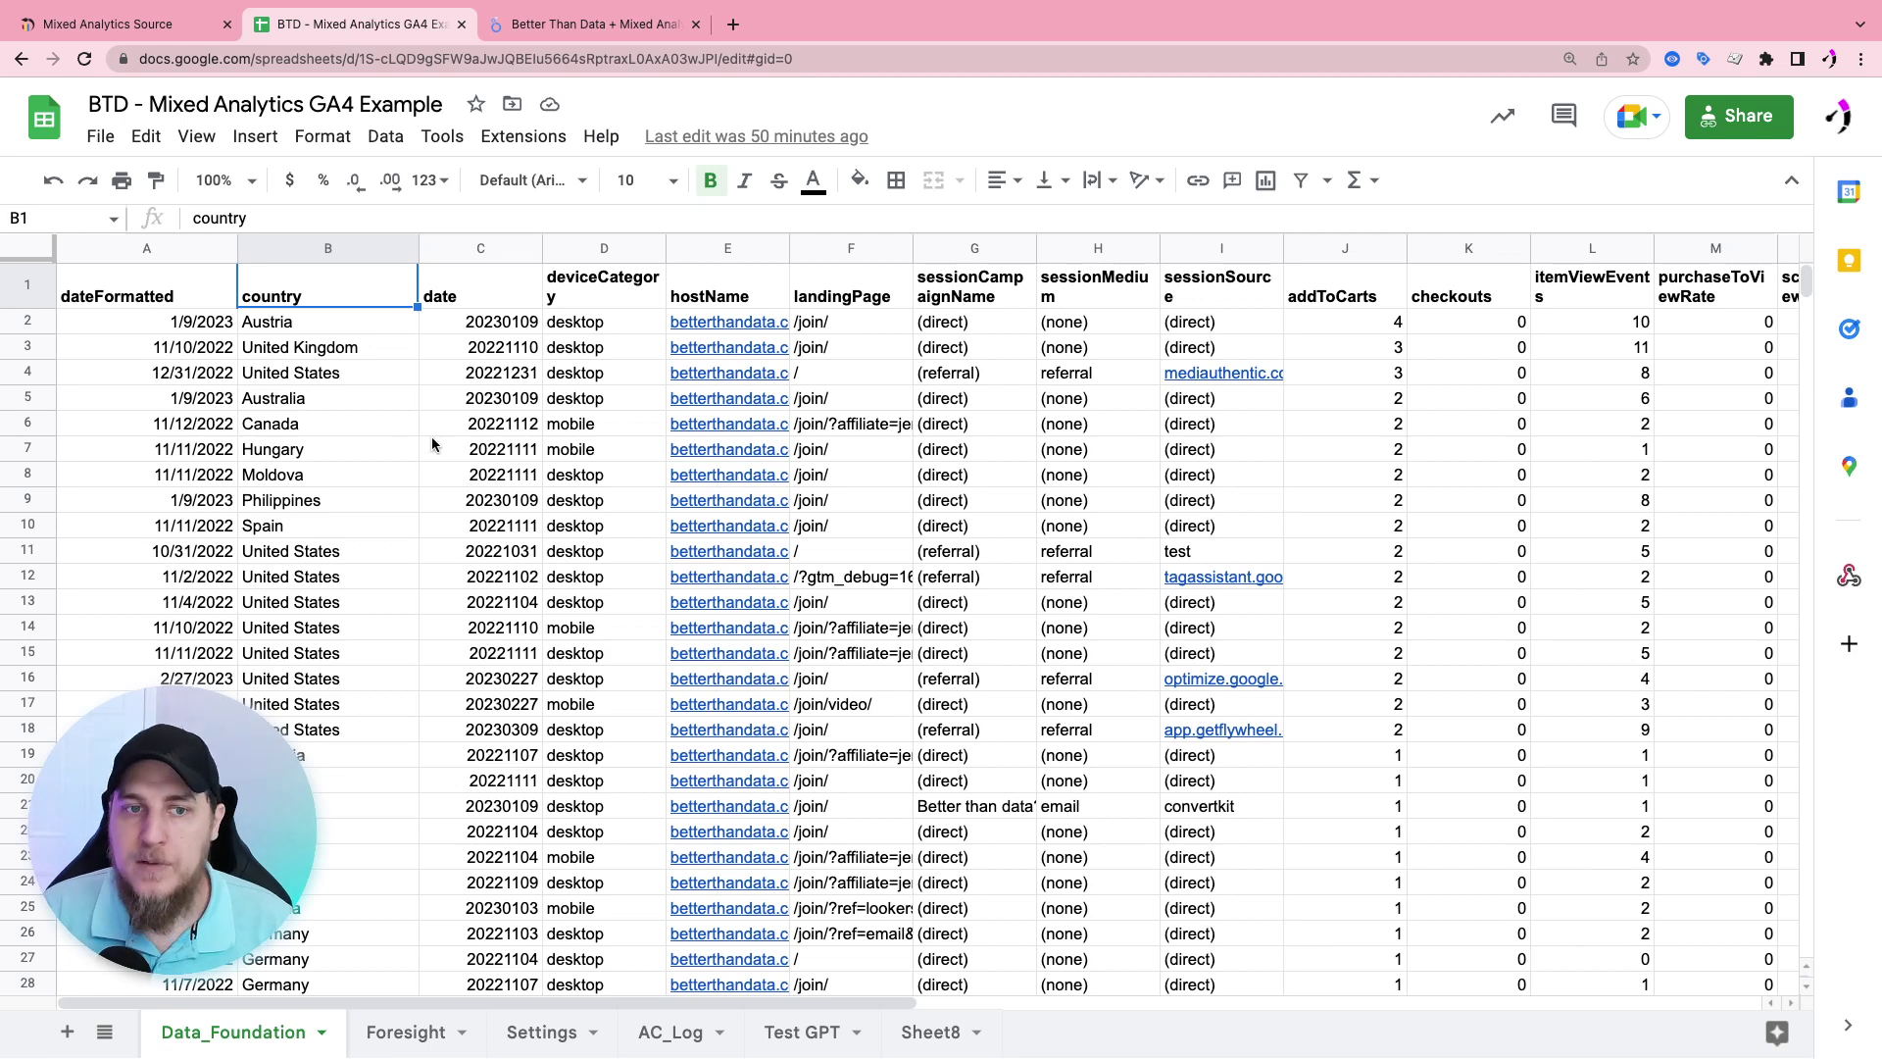
click(588, 24)
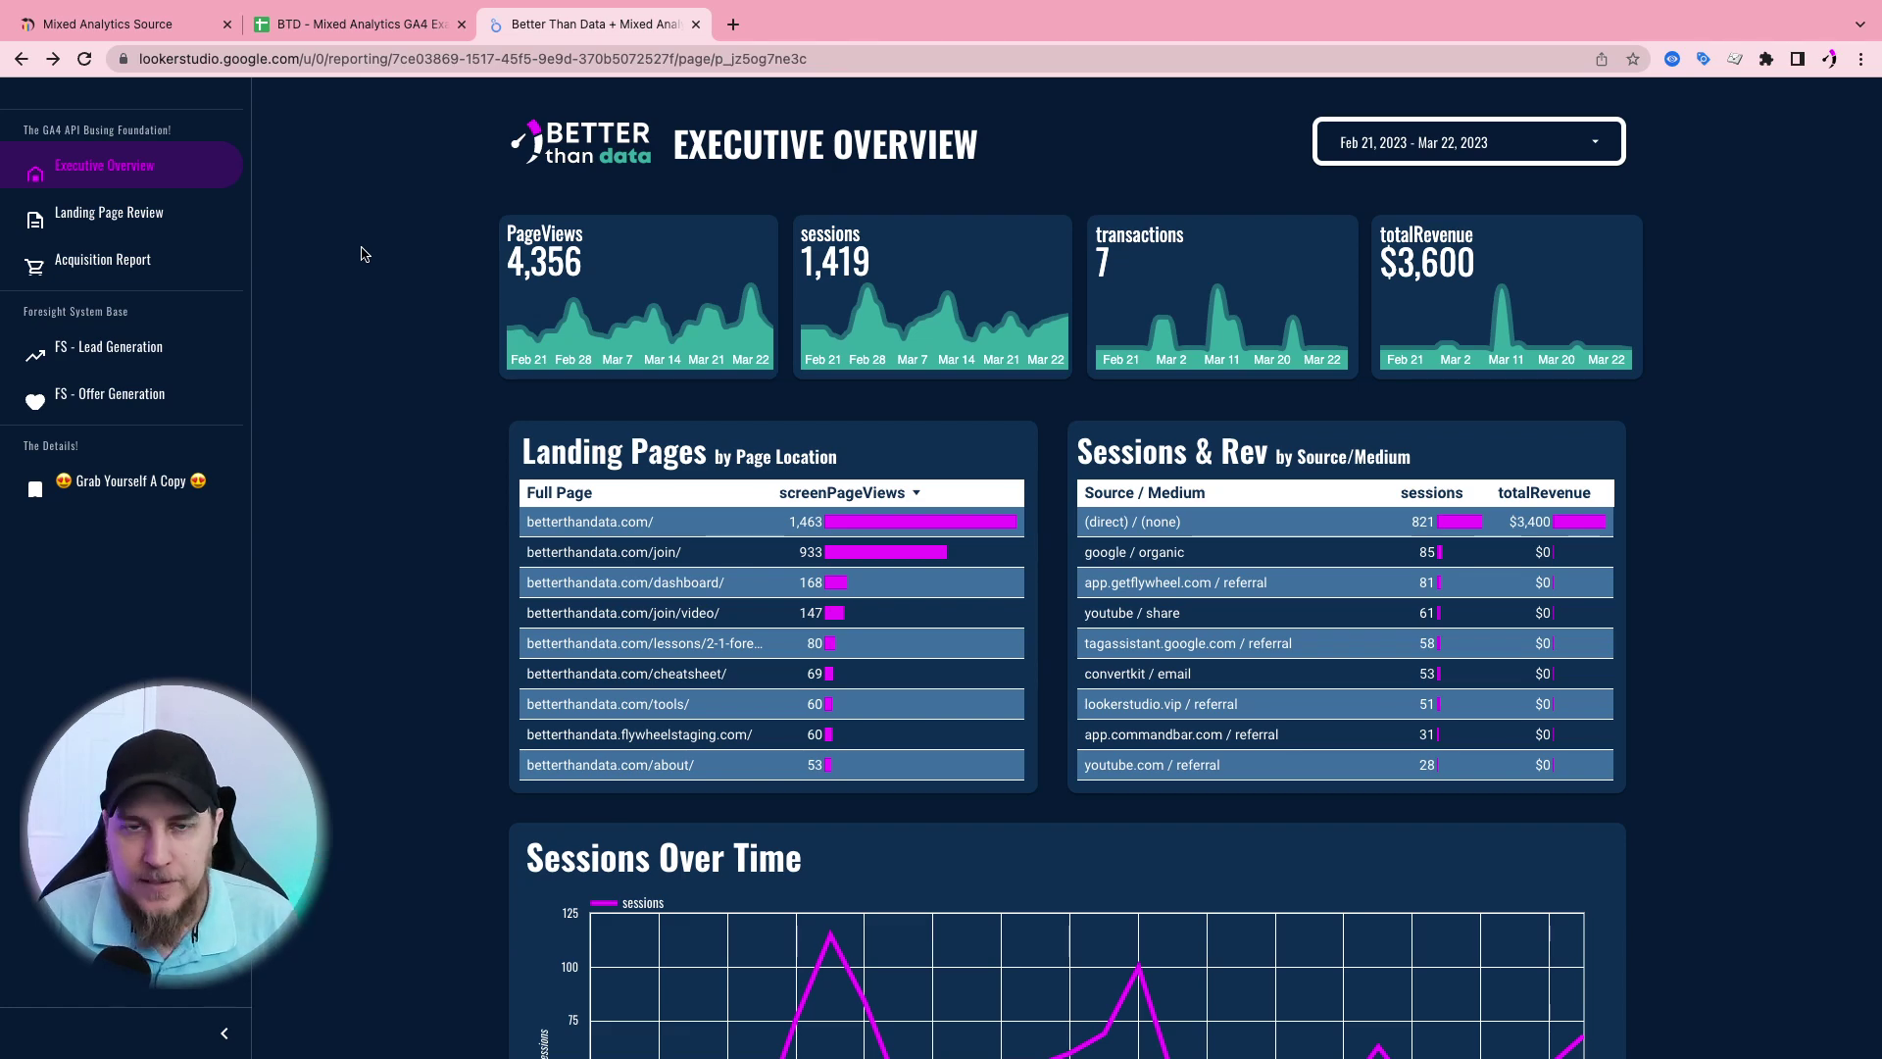
scroll(363, 251, up, 1)
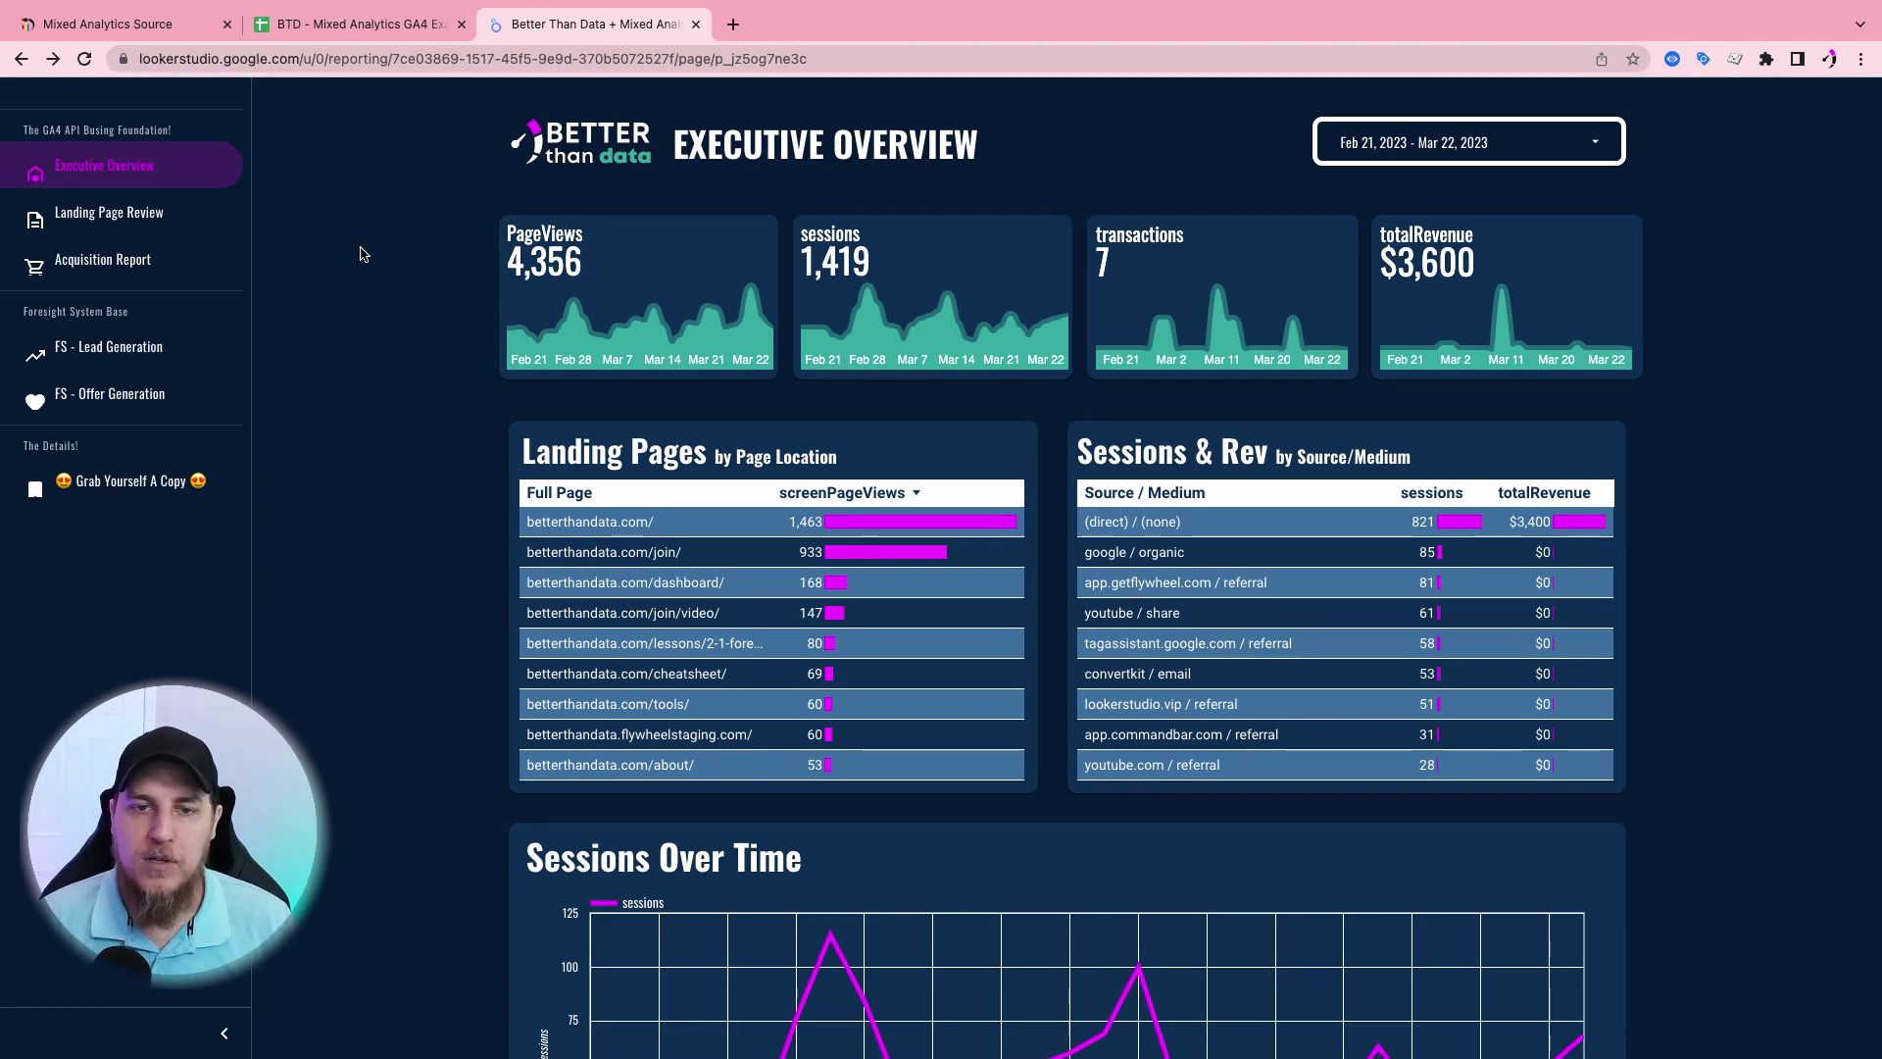
Add a GA4 API table source to the canvas using the betterthandata.com property
click(108, 23)
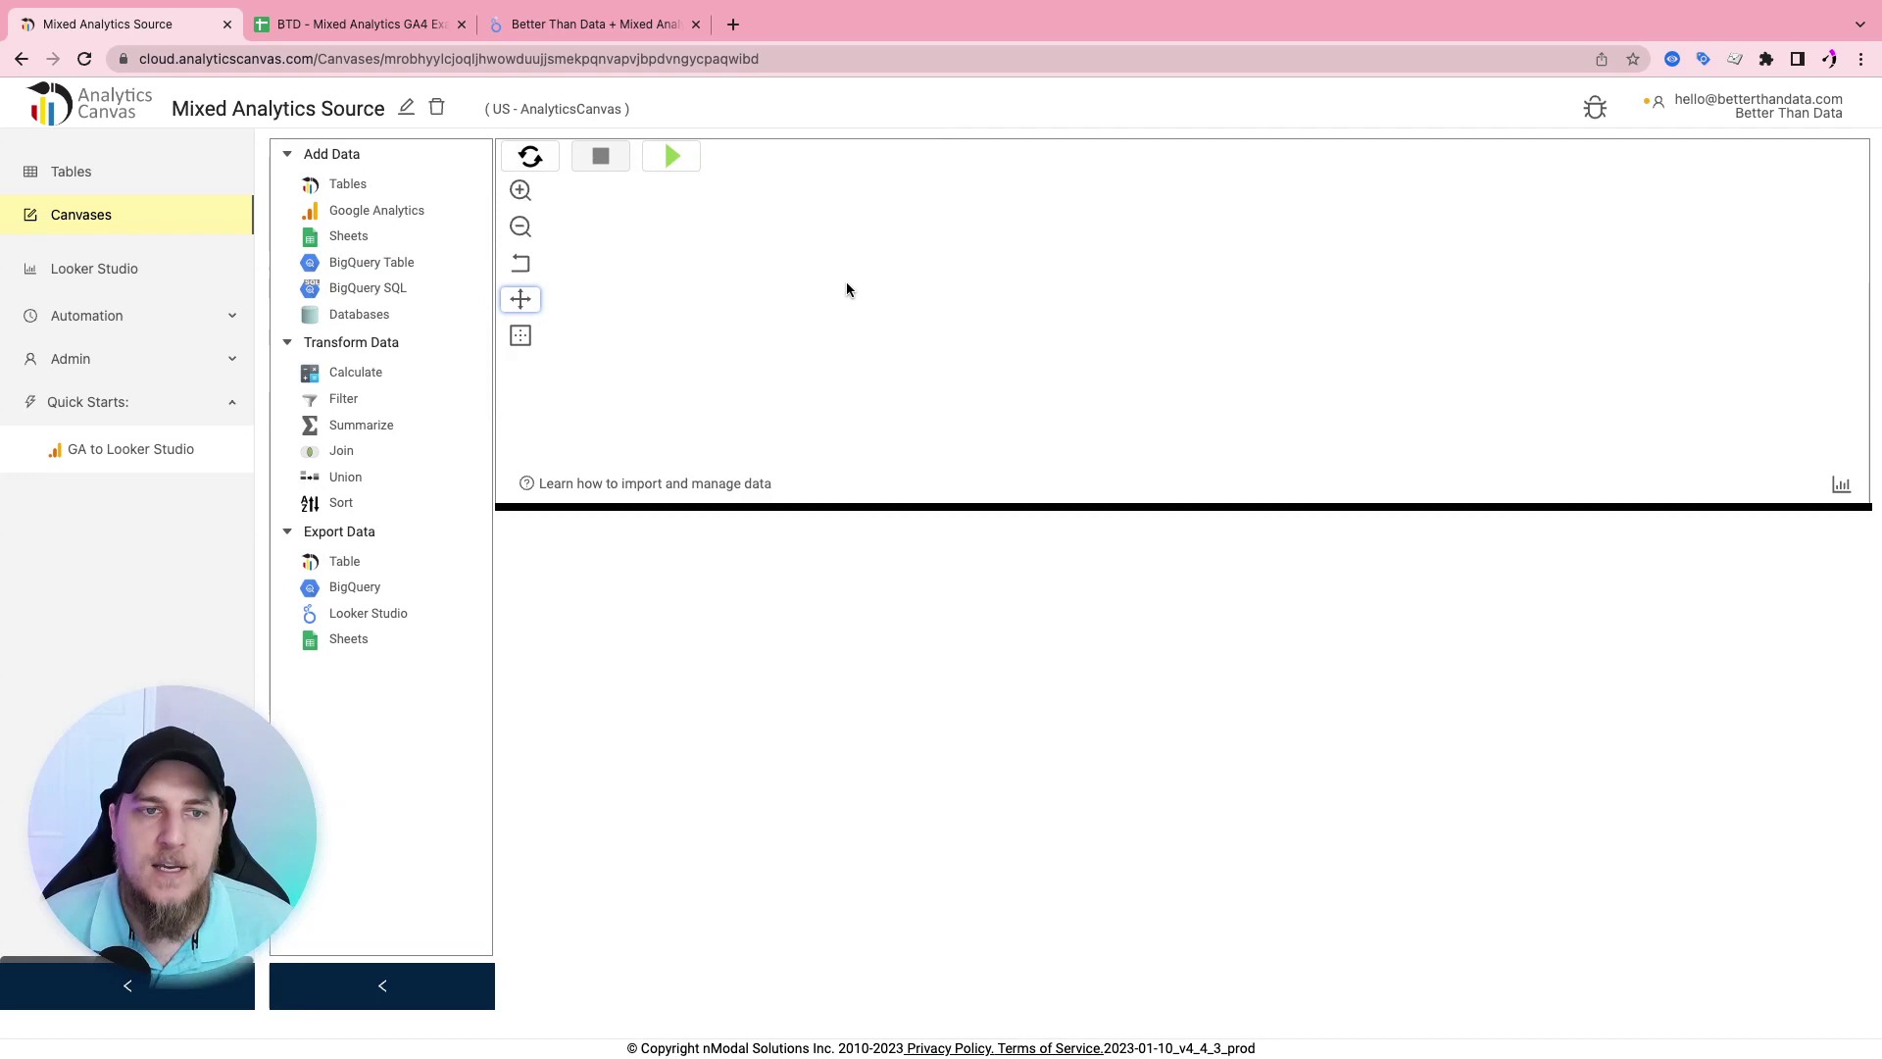
drag(374, 210, 847, 316)
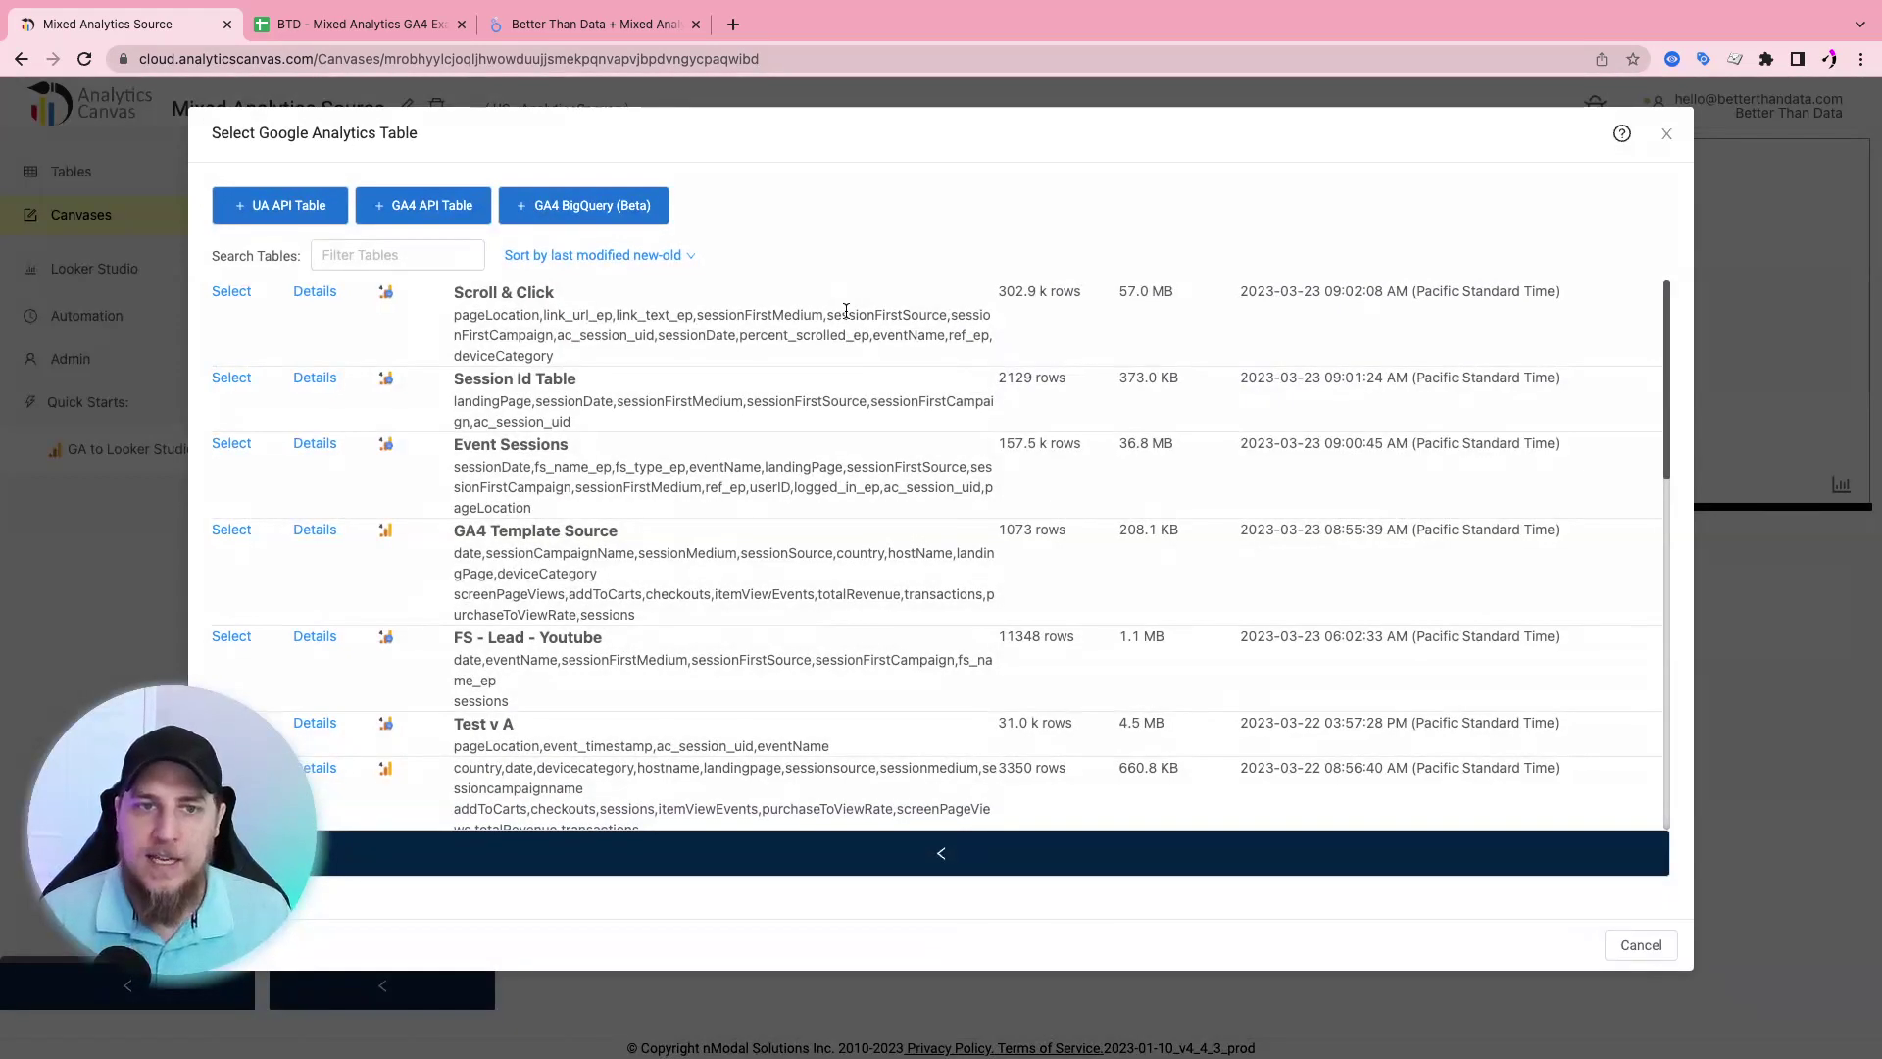
click(423, 205)
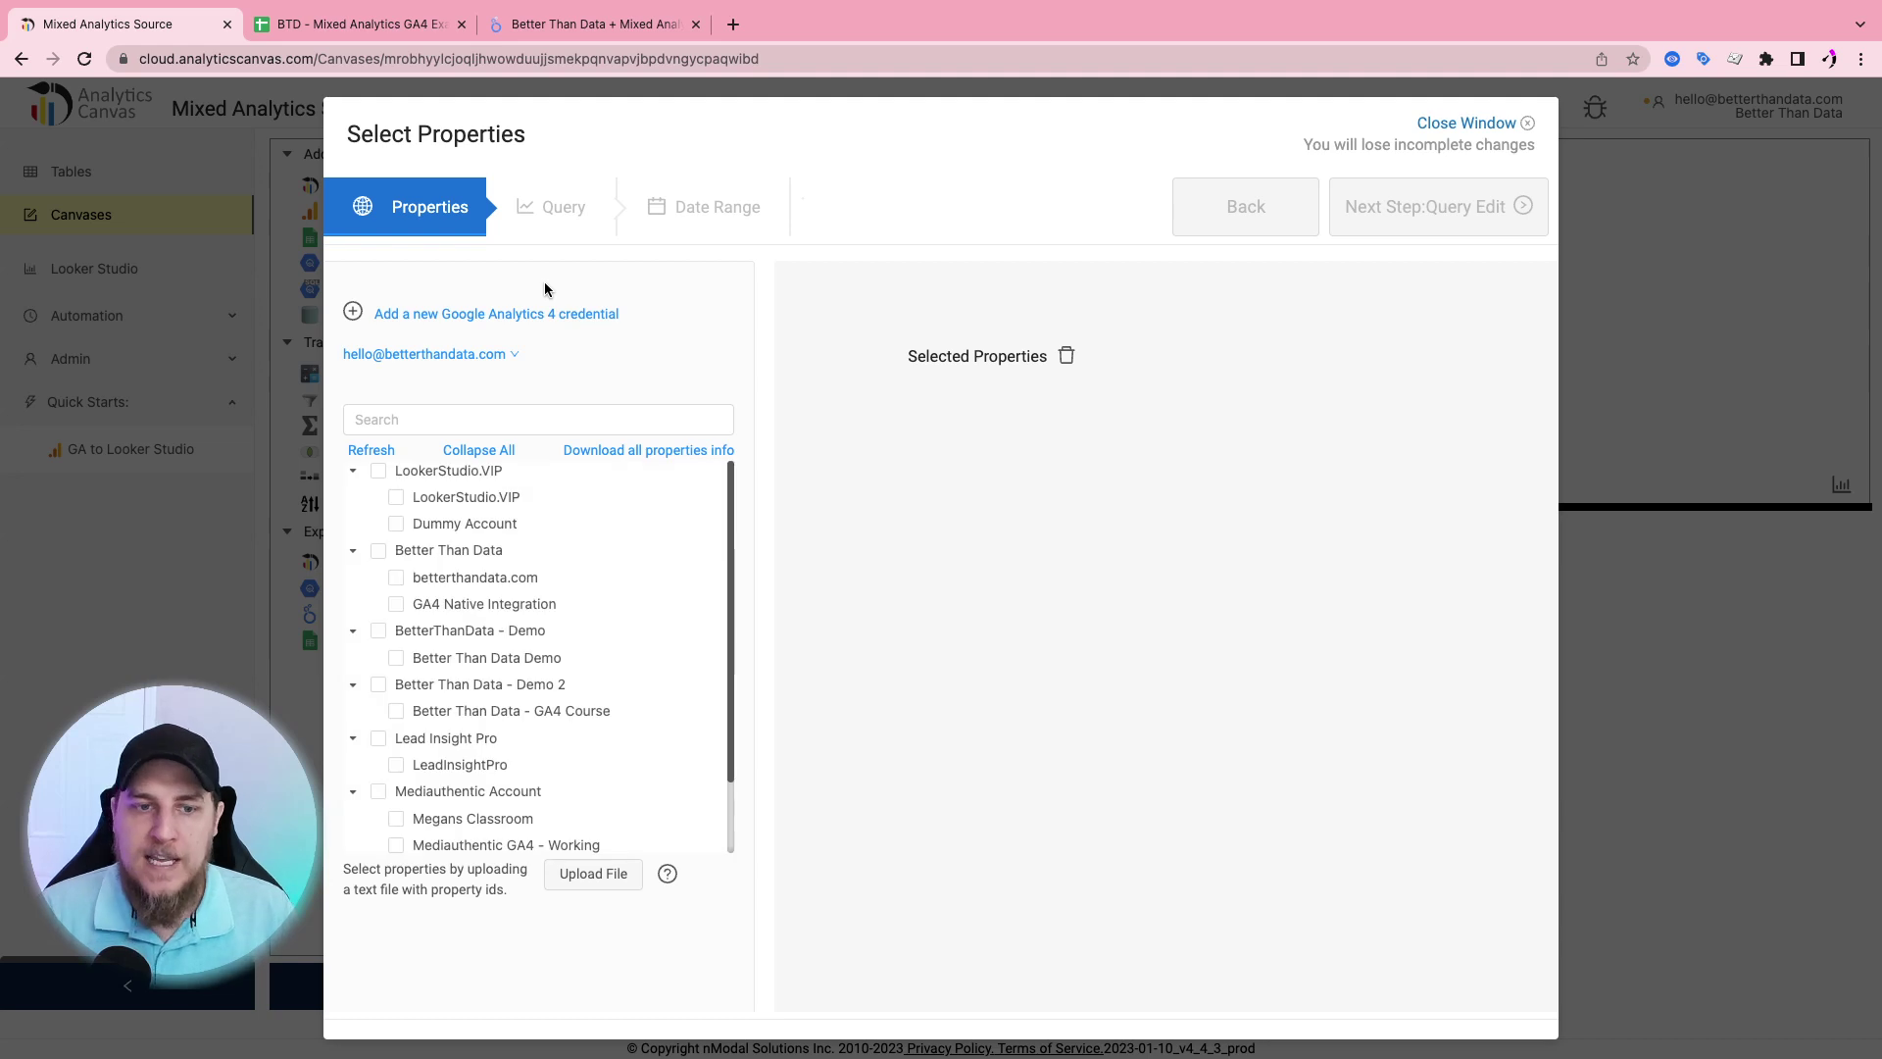
click(397, 578)
Move to Query Edit and add Date as a dimension
click(1412, 206)
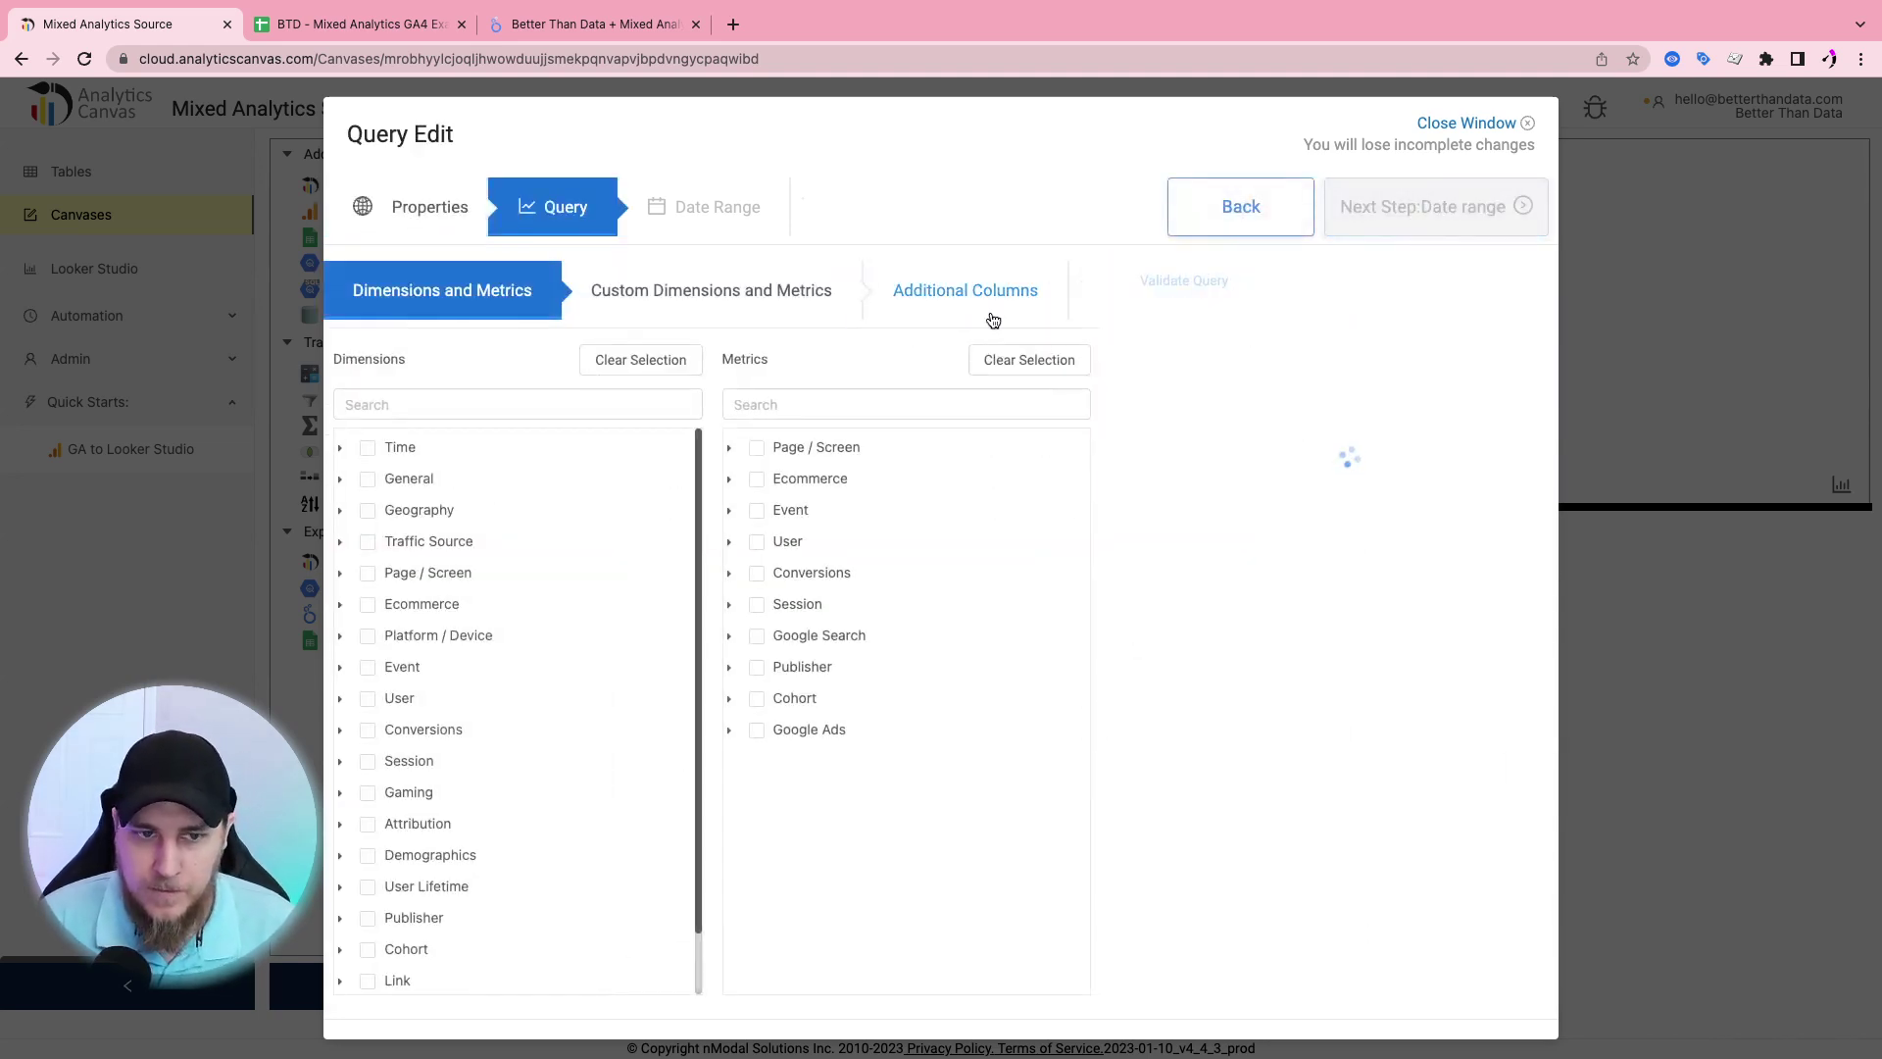
click(496, 405)
text(date)
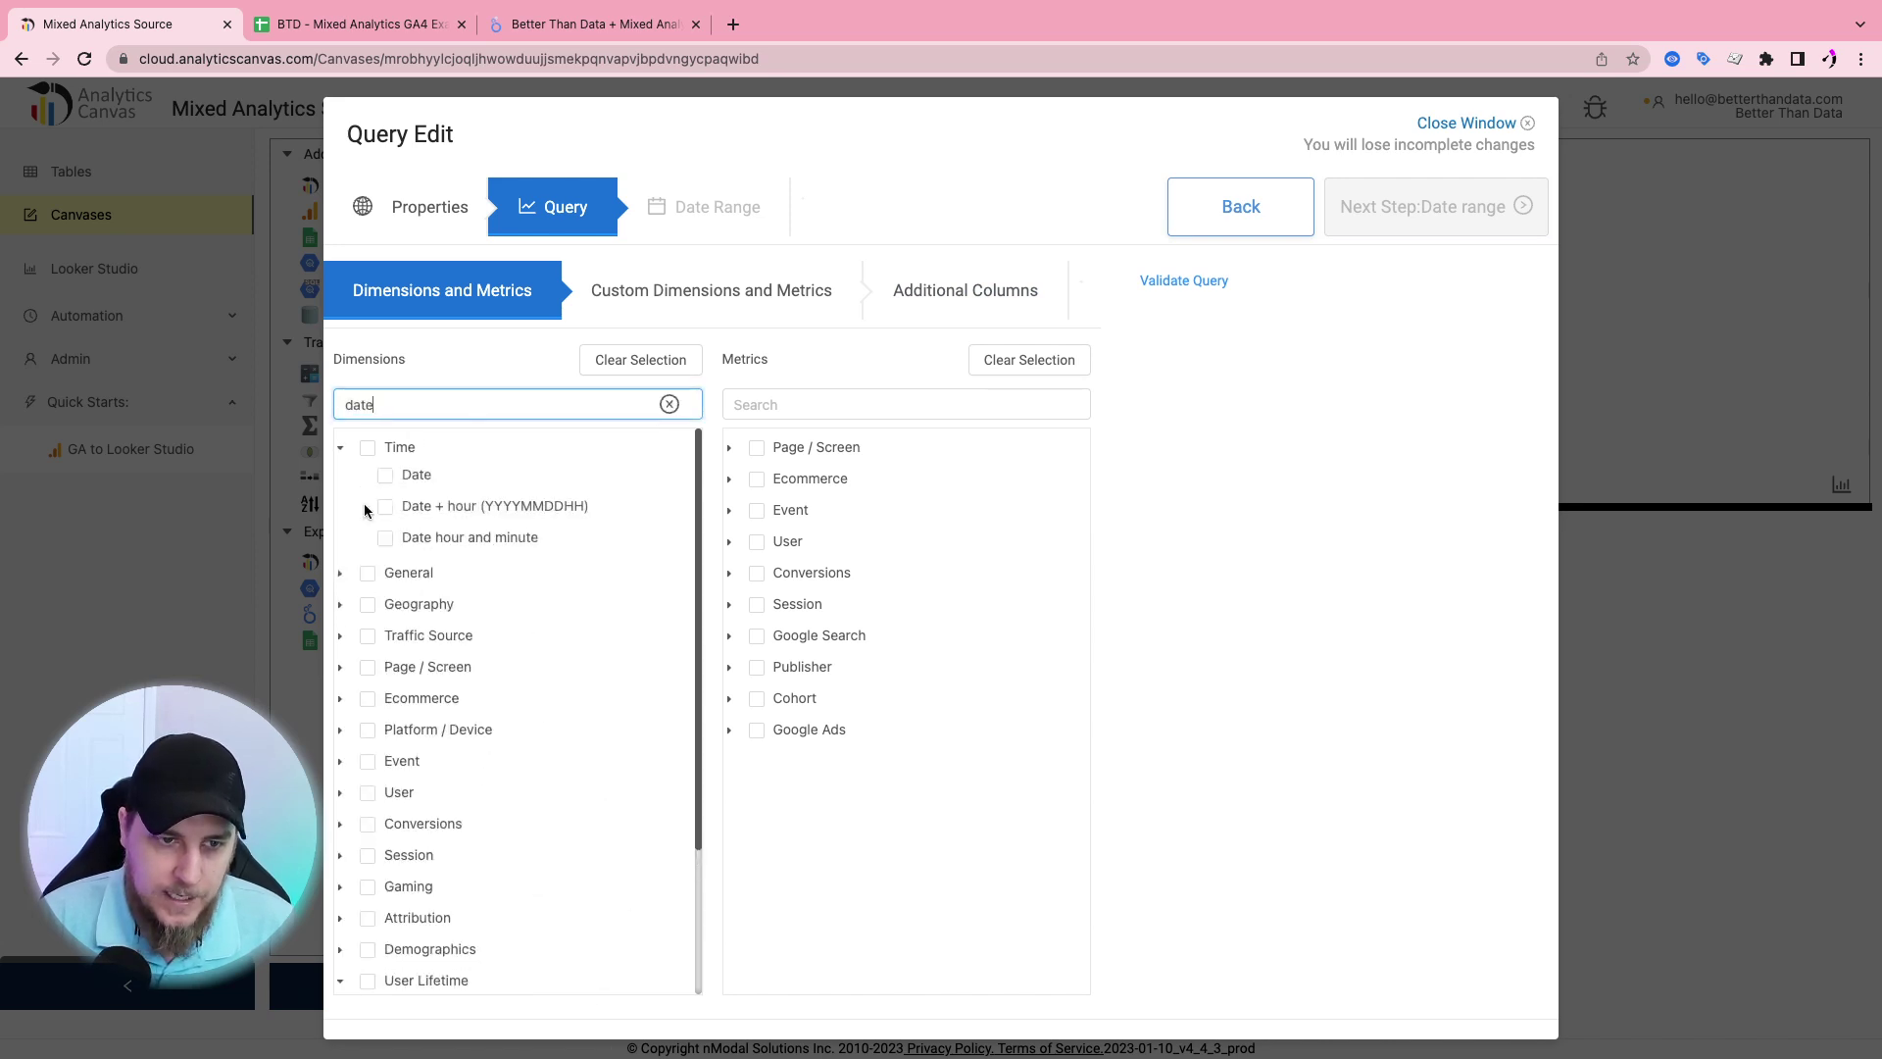
click(385, 481)
Add Session campaign, Session medium and Session source as dimensions
double_click(399, 412)
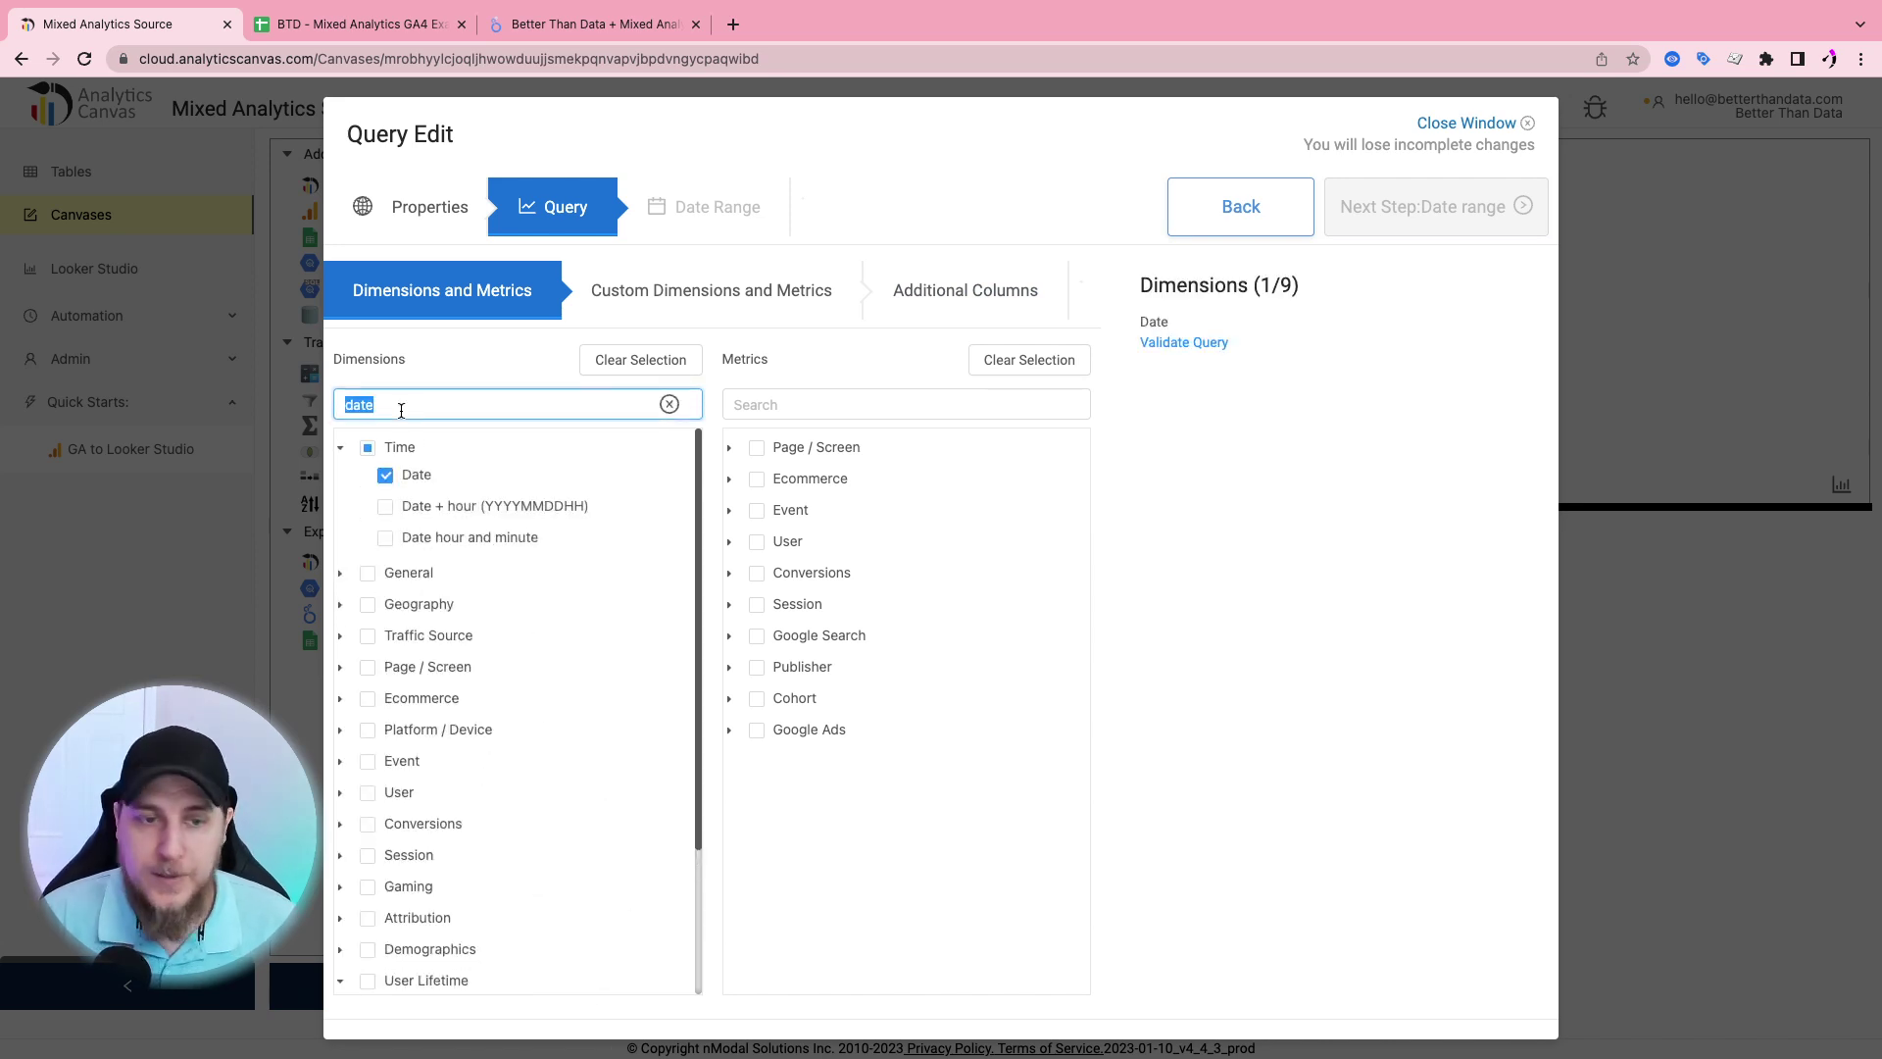
text(session)
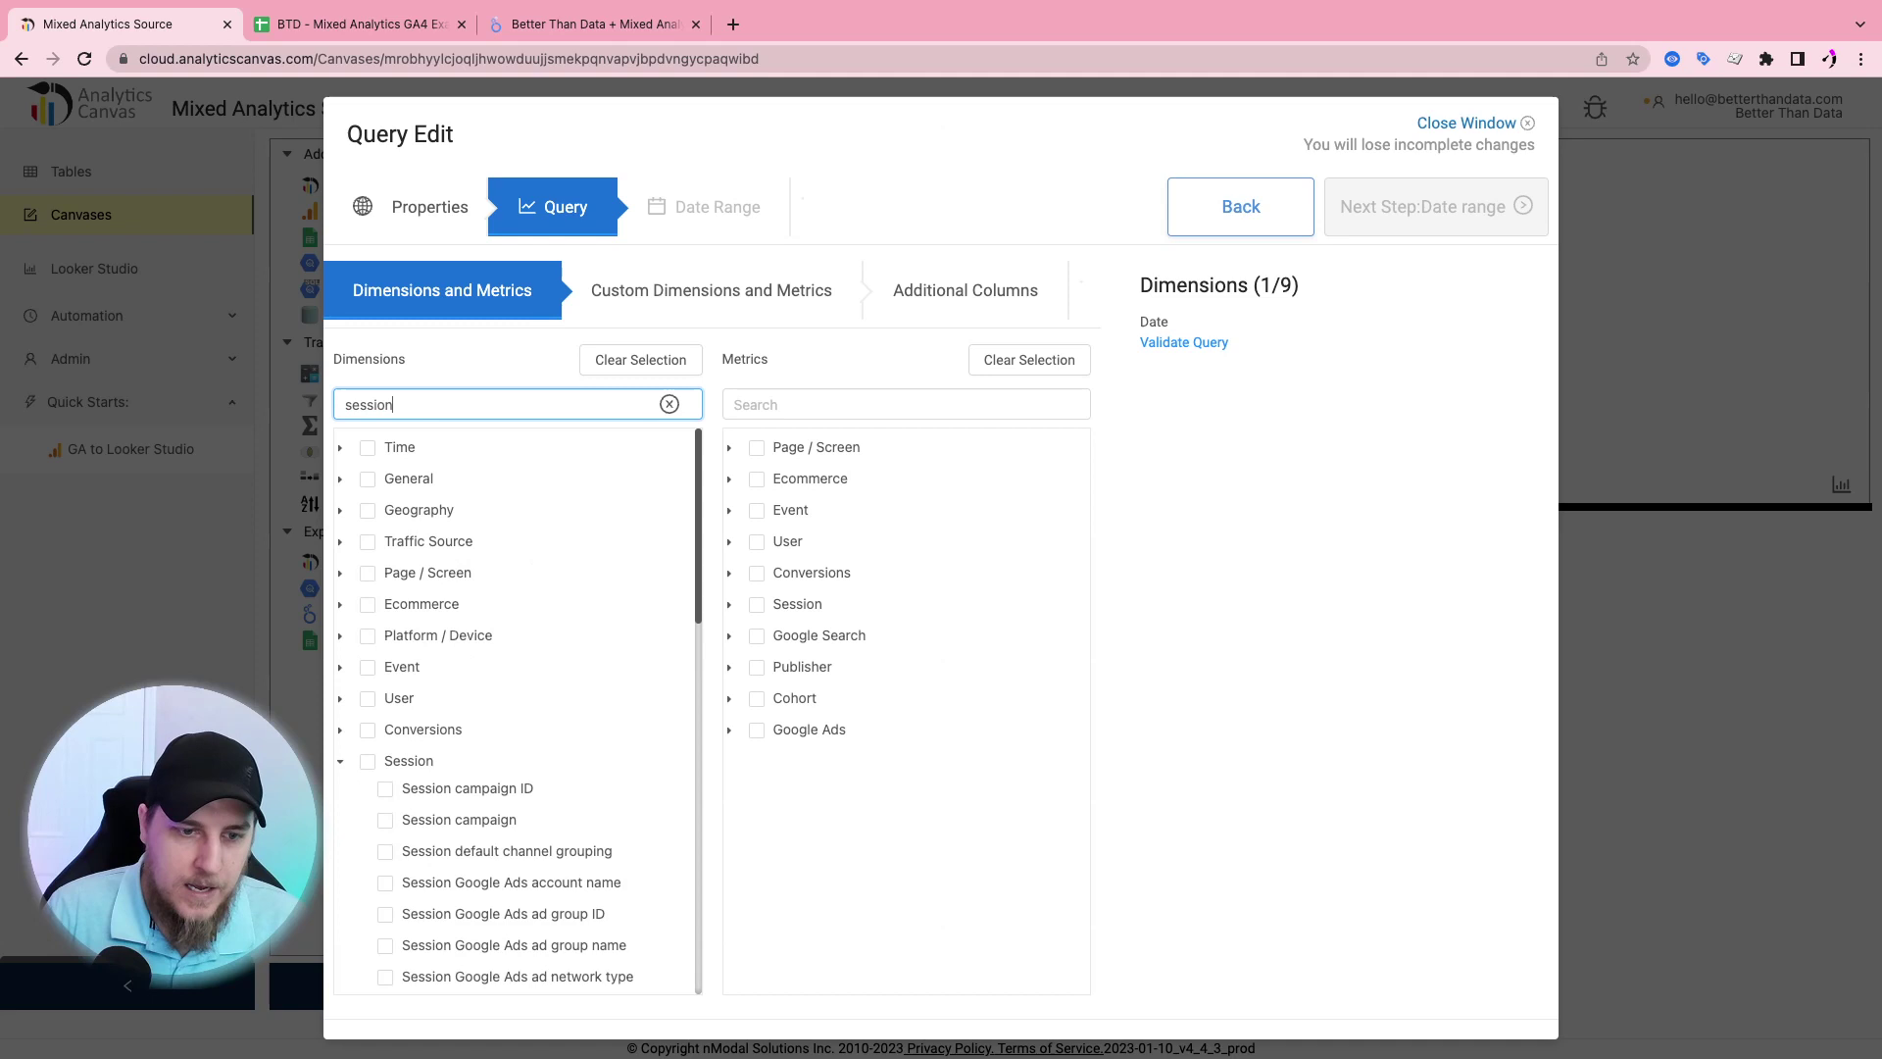
scroll(421, 686, down, 2)
click(388, 715)
scroll(483, 665, down, 5)
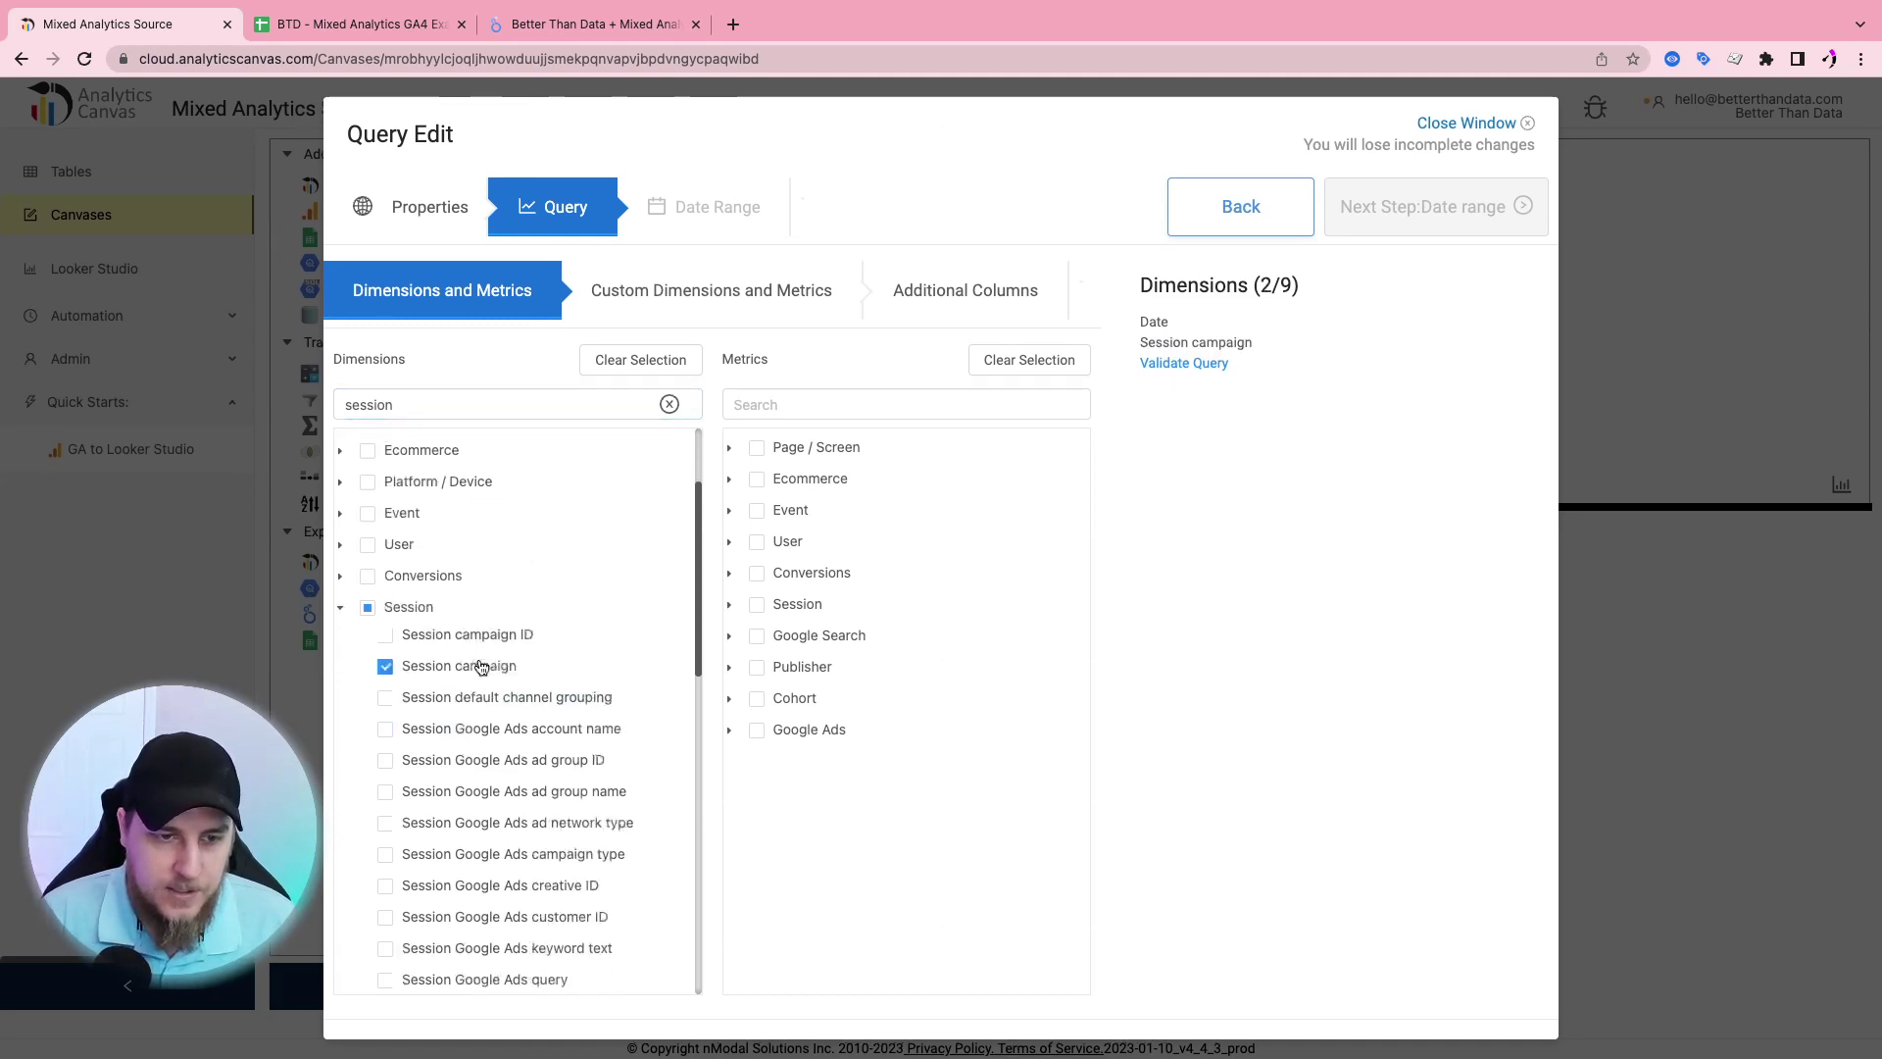
scroll(481, 666, down, 2)
click(385, 744)
scroll(406, 702, down, 5)
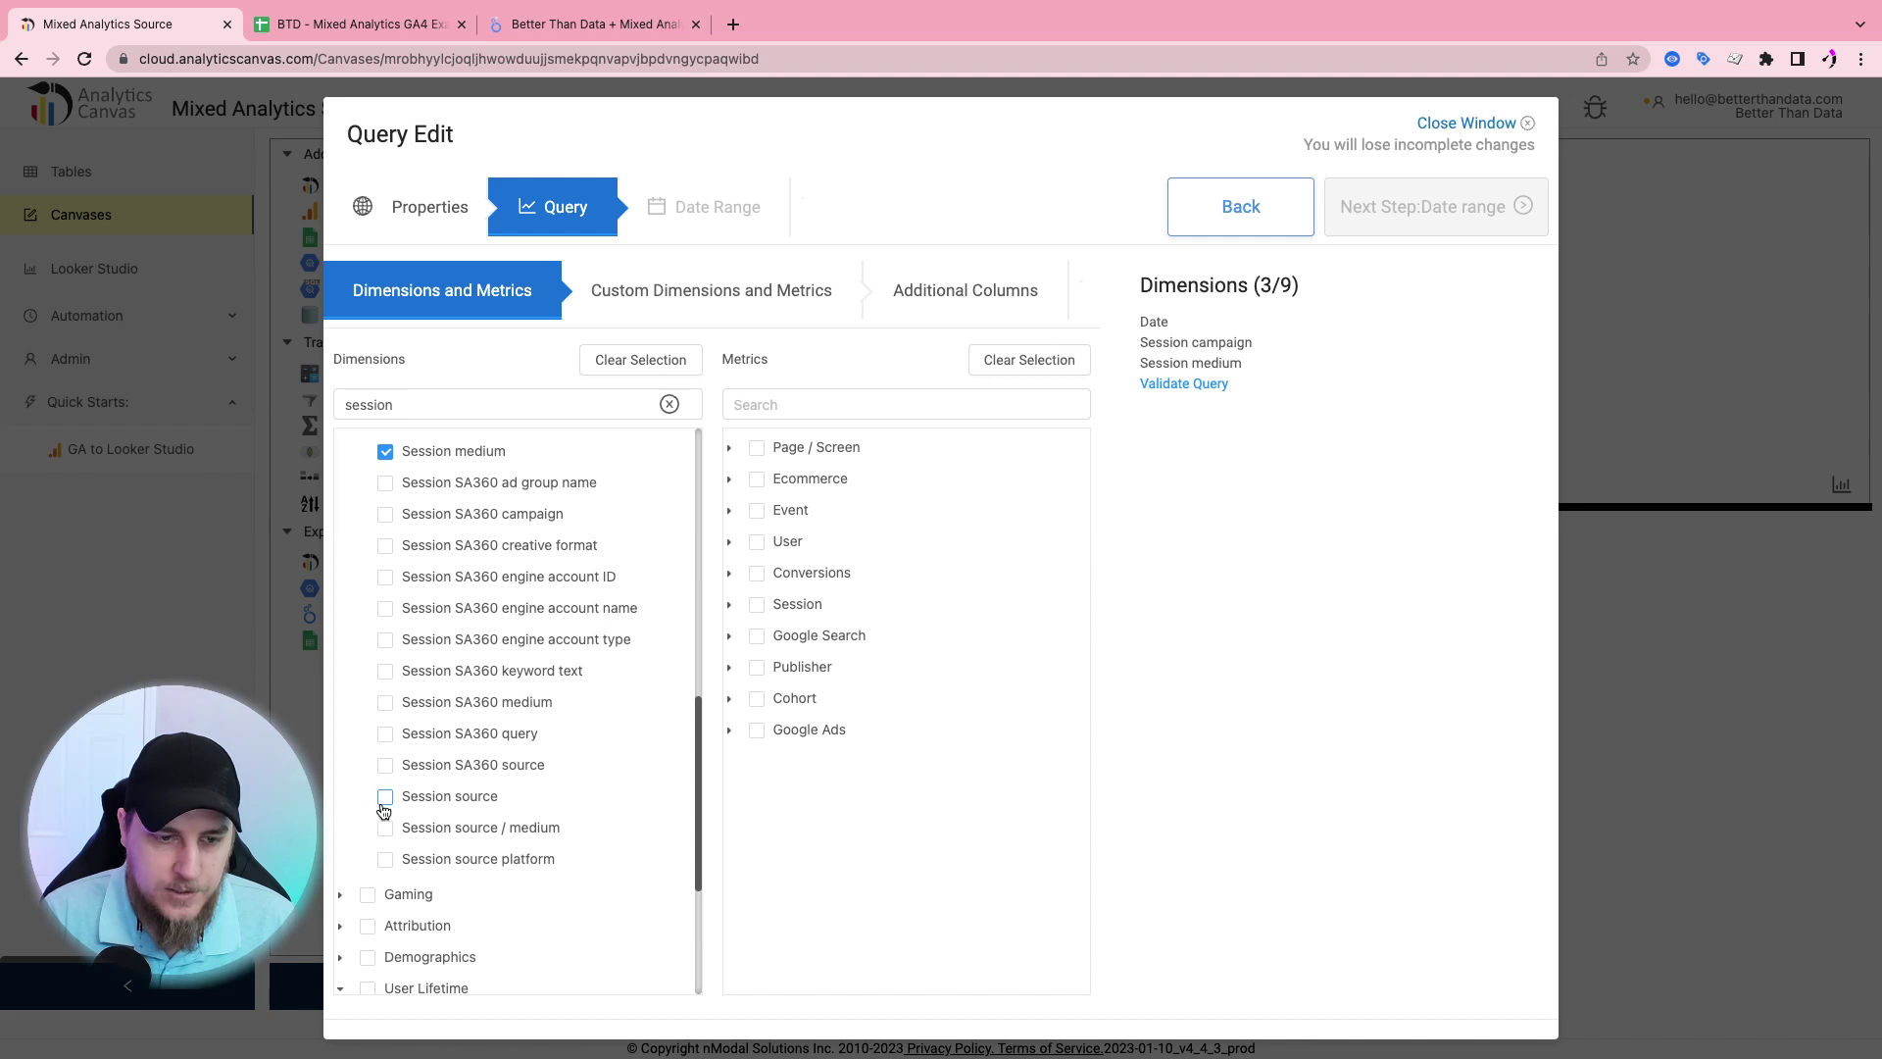
click(386, 795)
scroll(510, 723, down, 5)
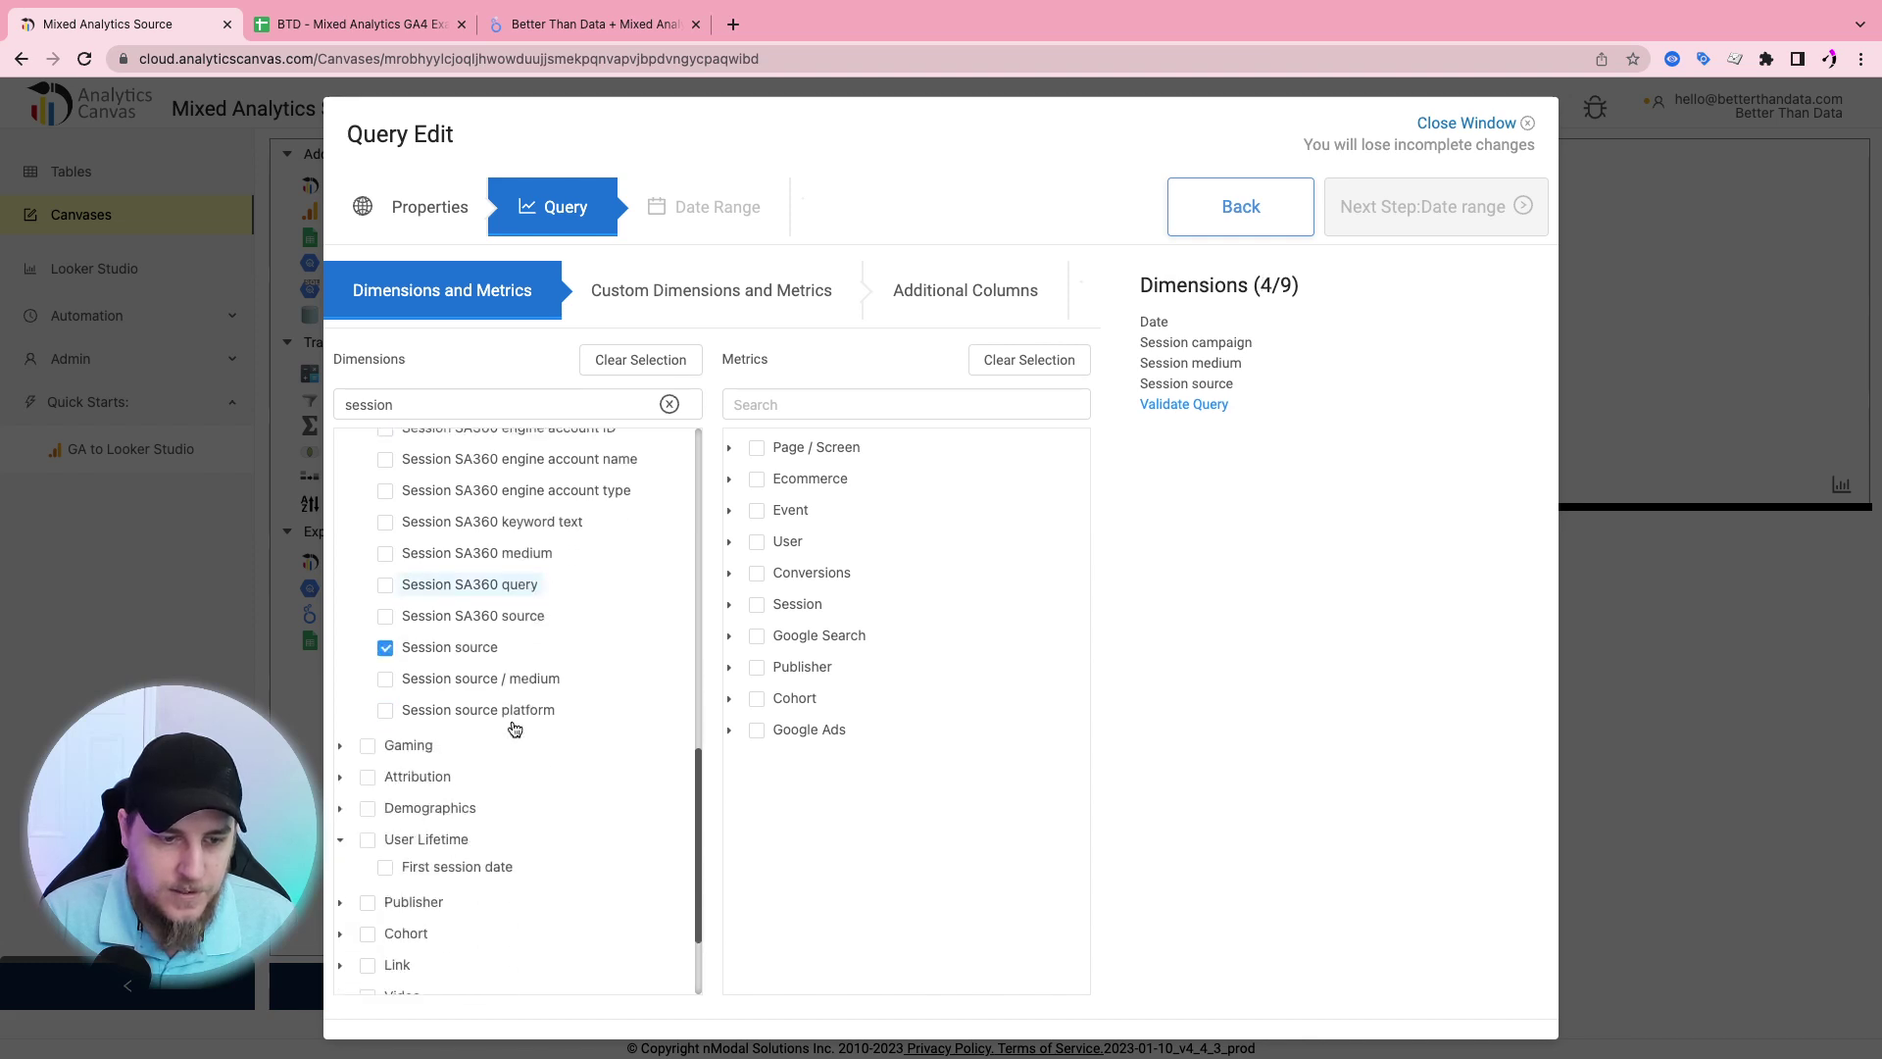
Add Device category and Country as dimensions
double_click(461, 418)
text(dev)
scroll(391, 642, up, 1)
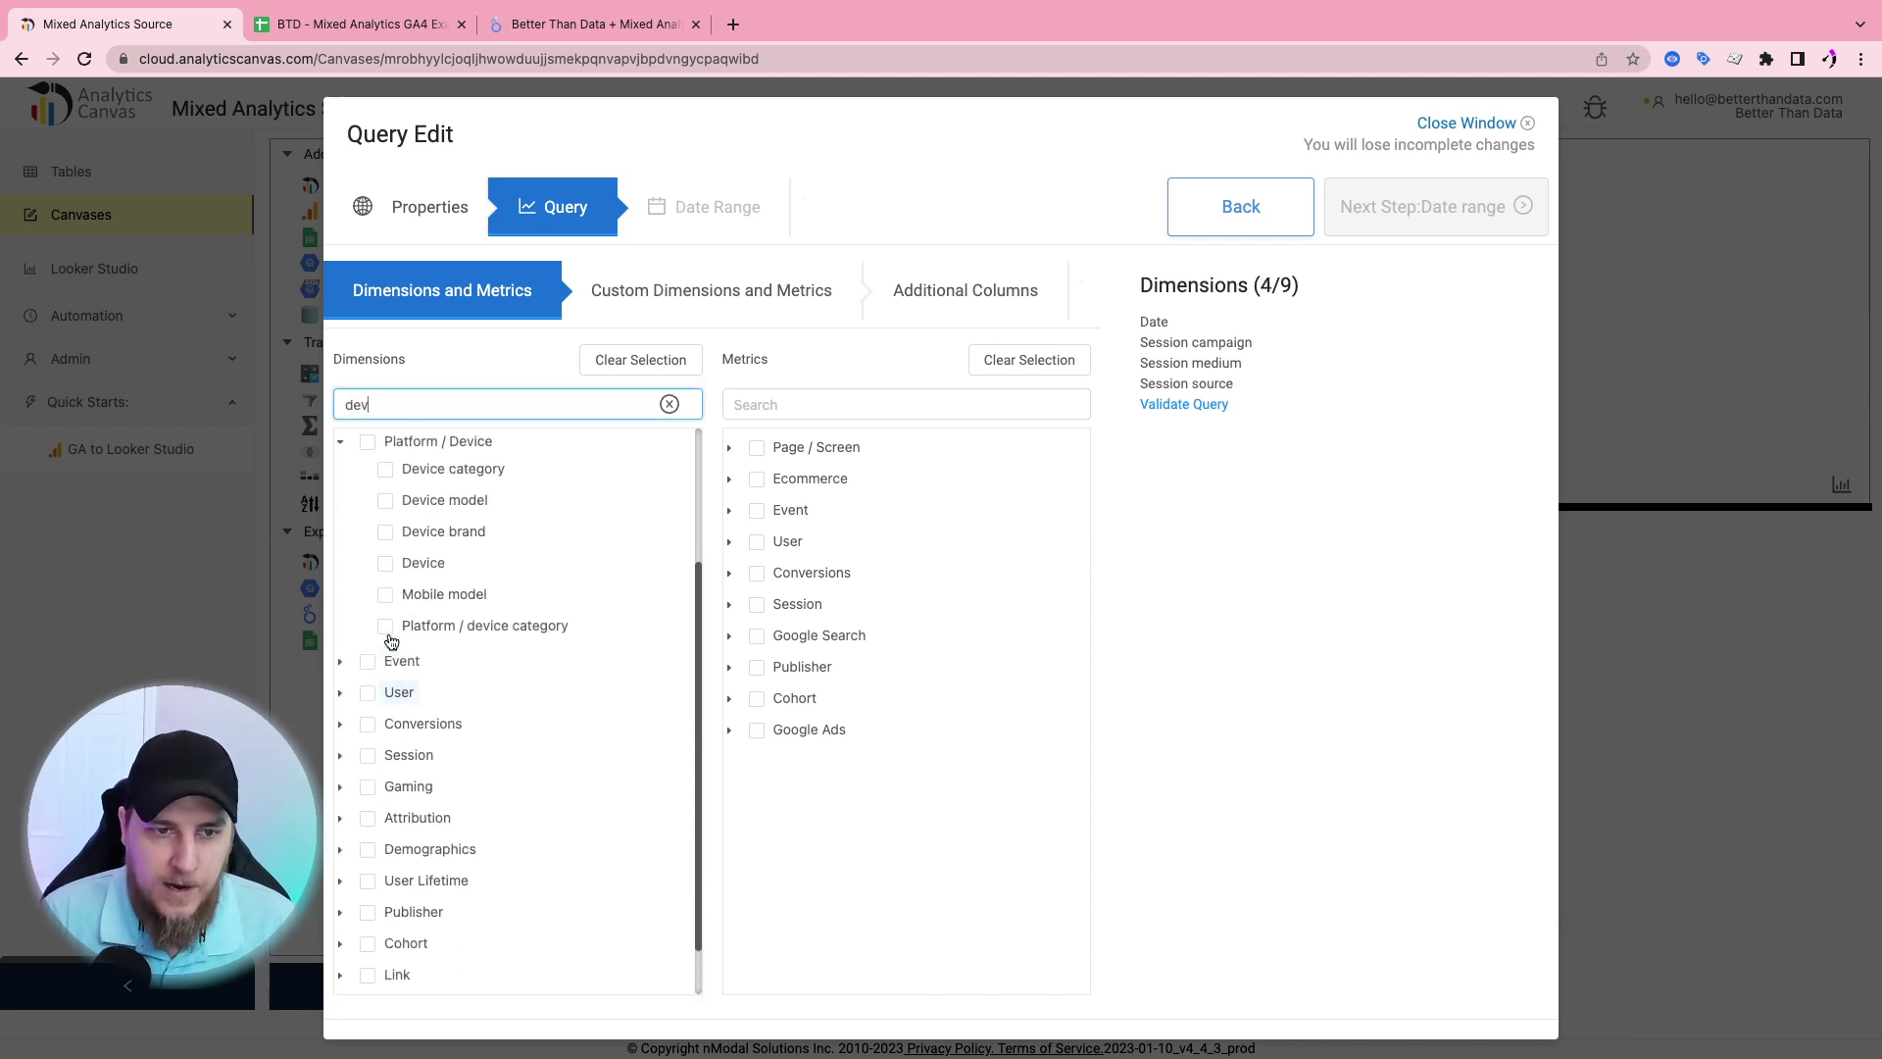
click(386, 469)
double_click(397, 411)
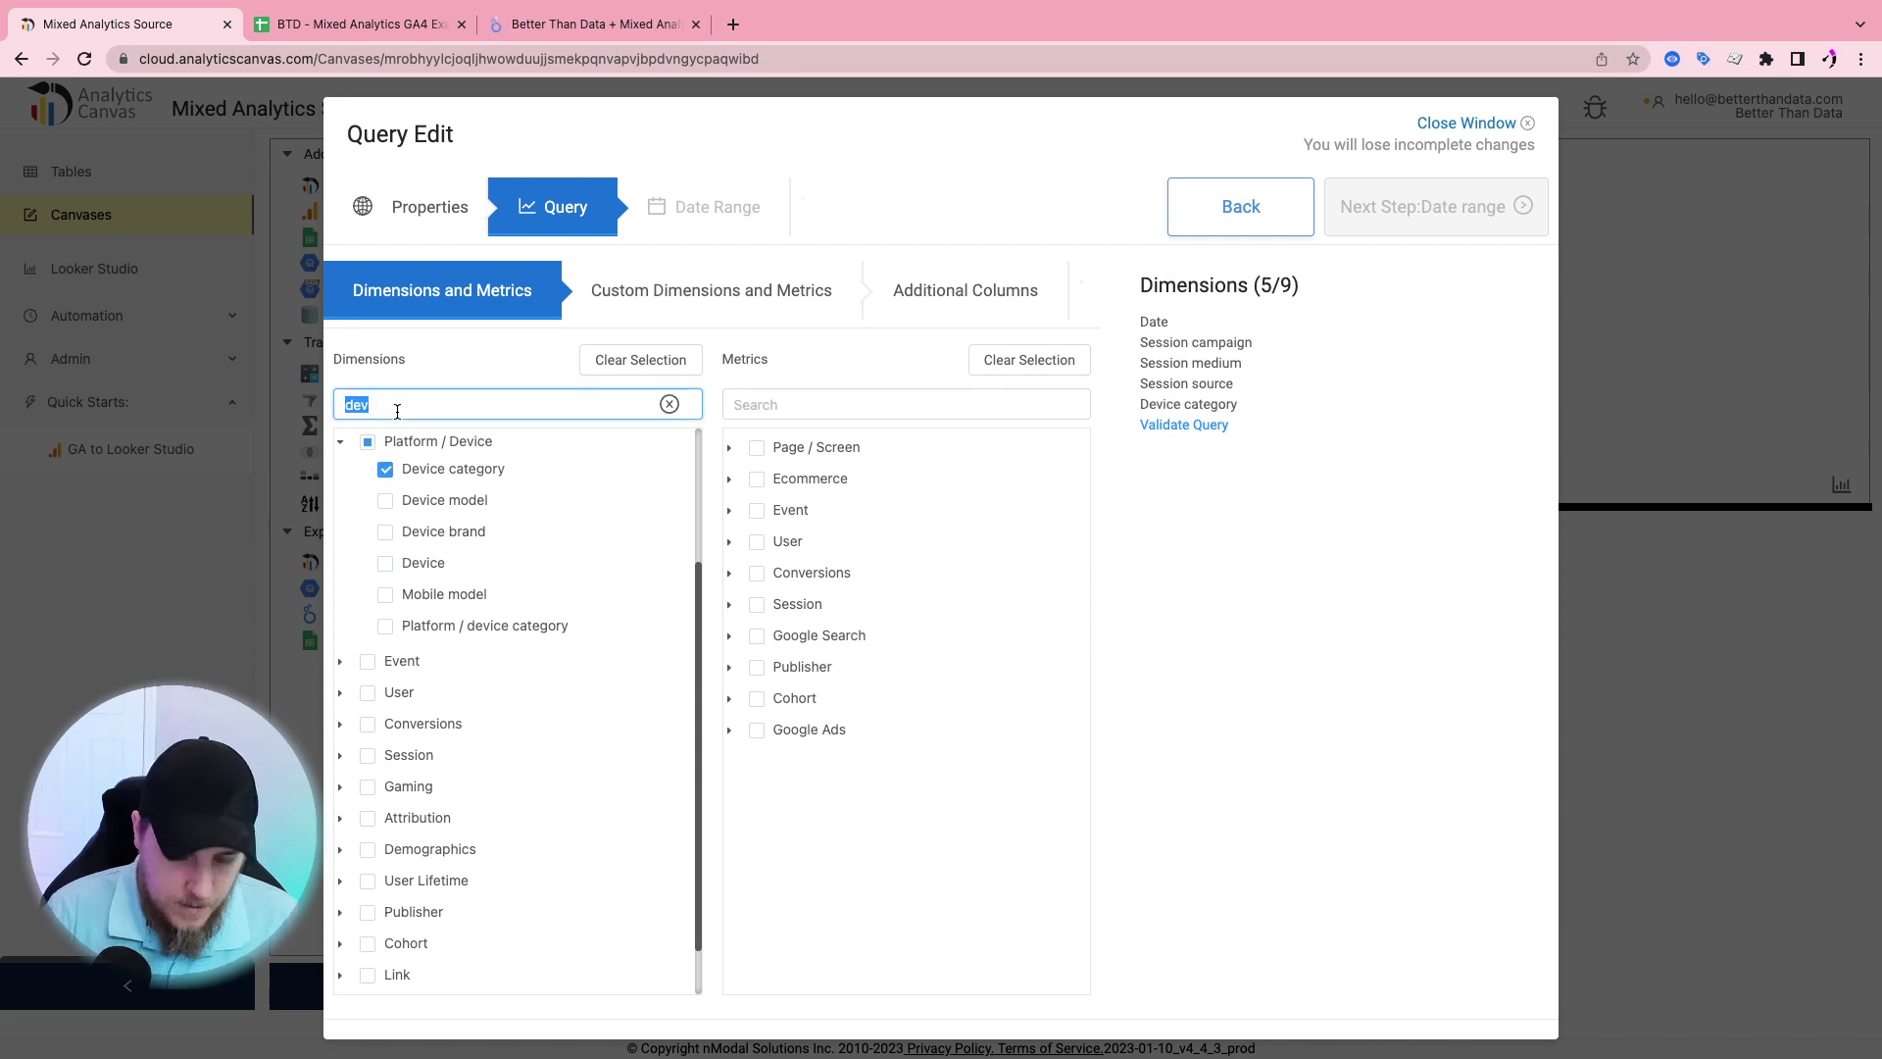
text(country)
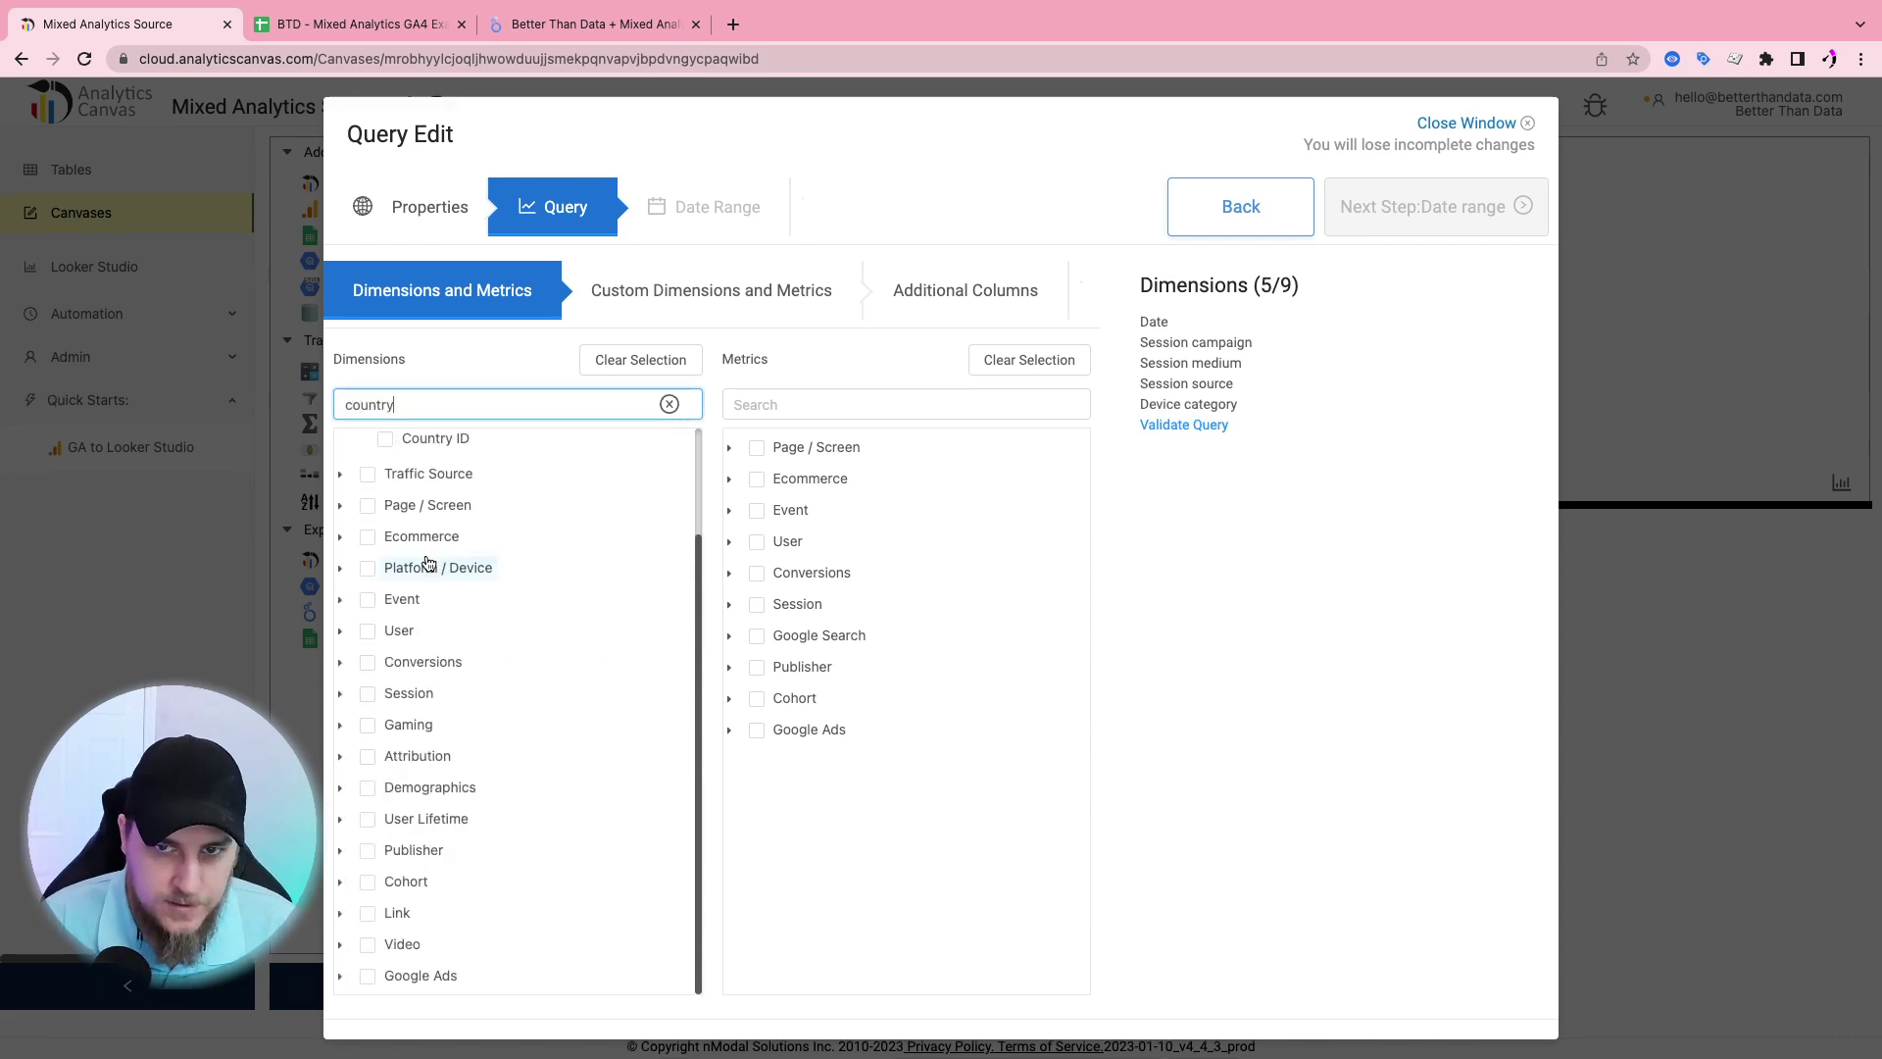
scroll(383, 537, up, 2)
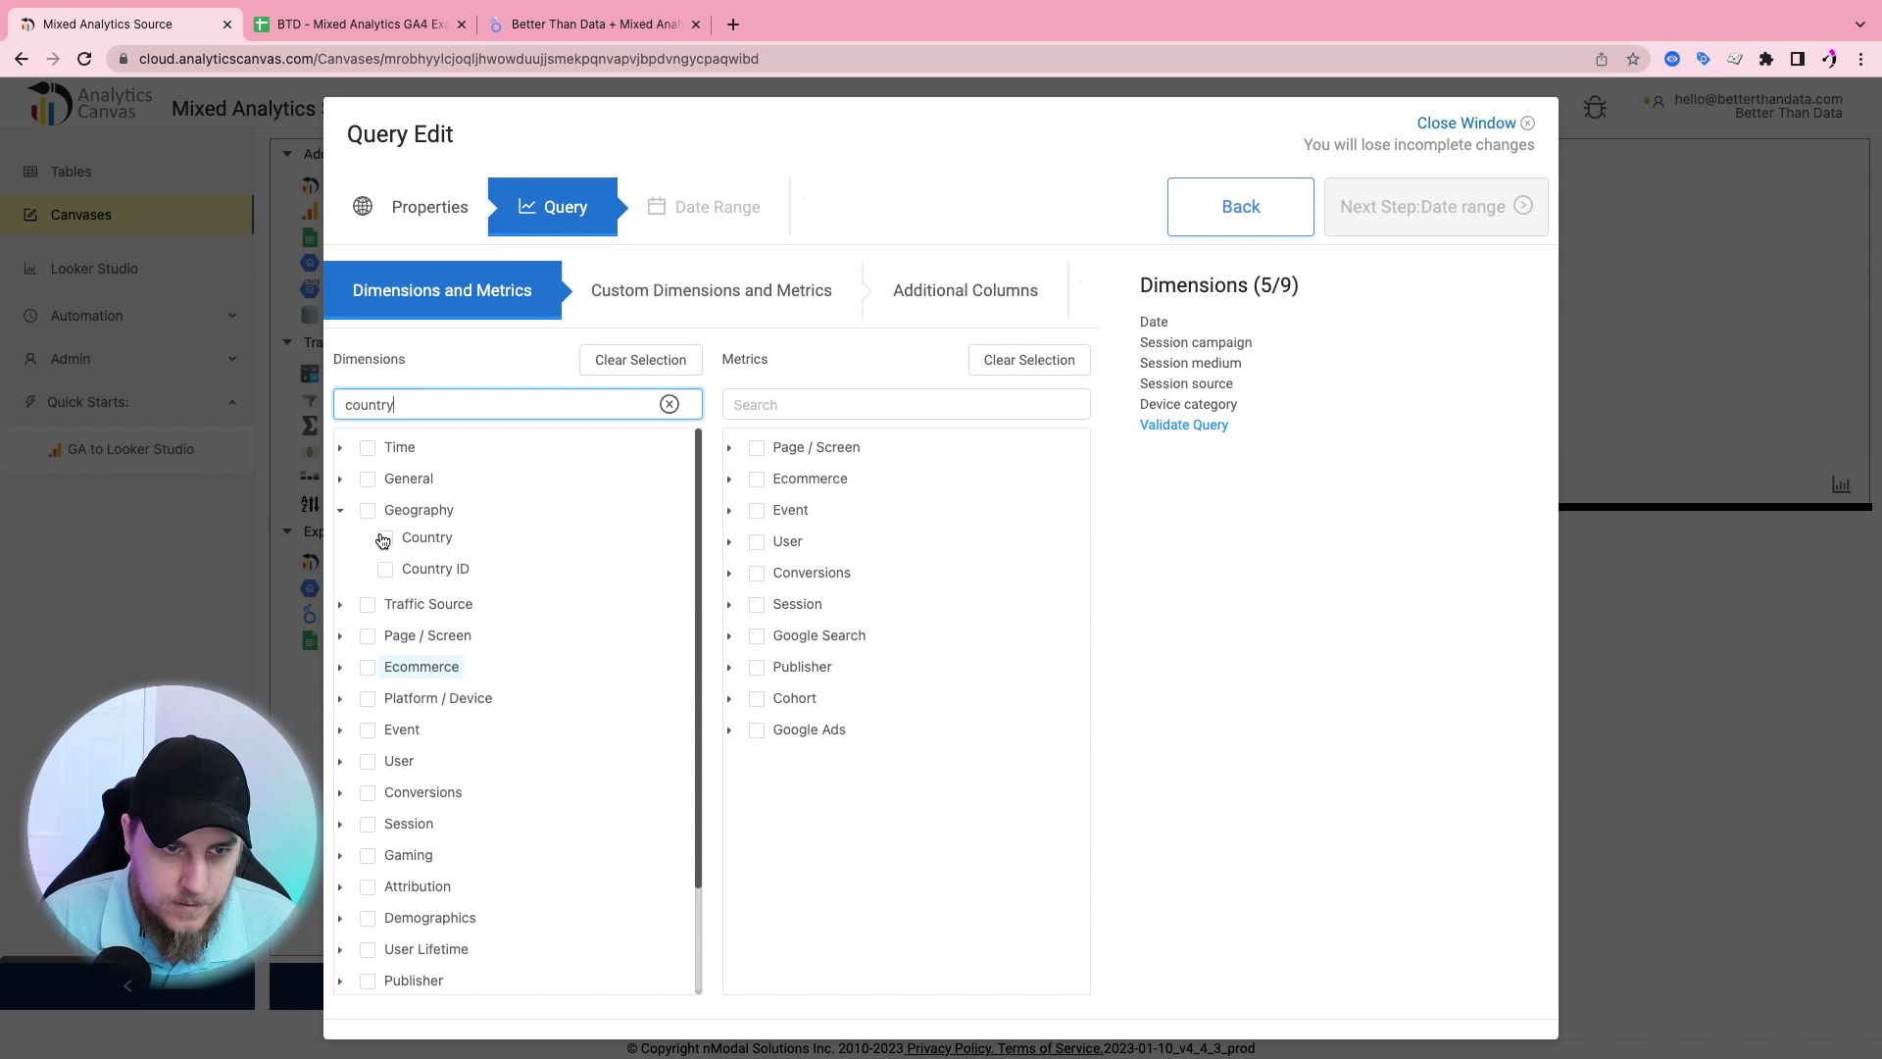
click(384, 538)
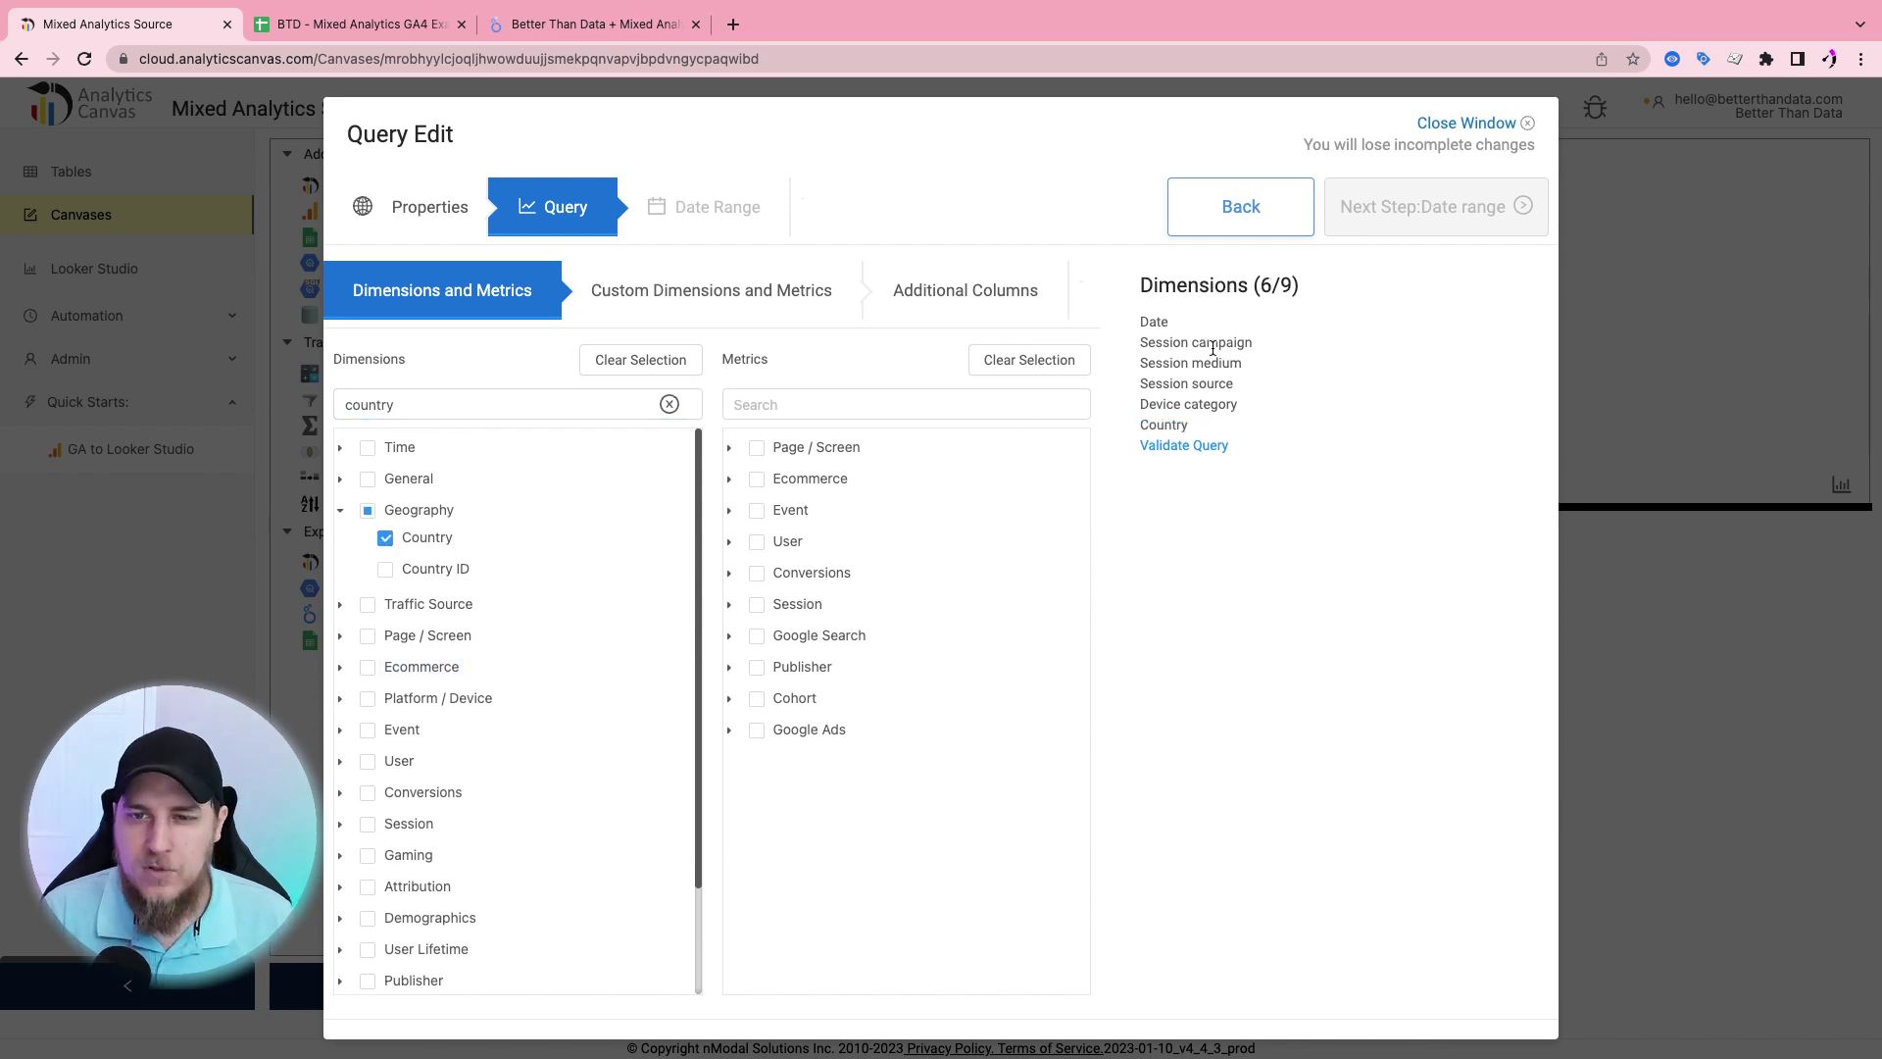
After checking the spreadsheet columns, add Hostname and Landing page as dimensions
click(402, 28)
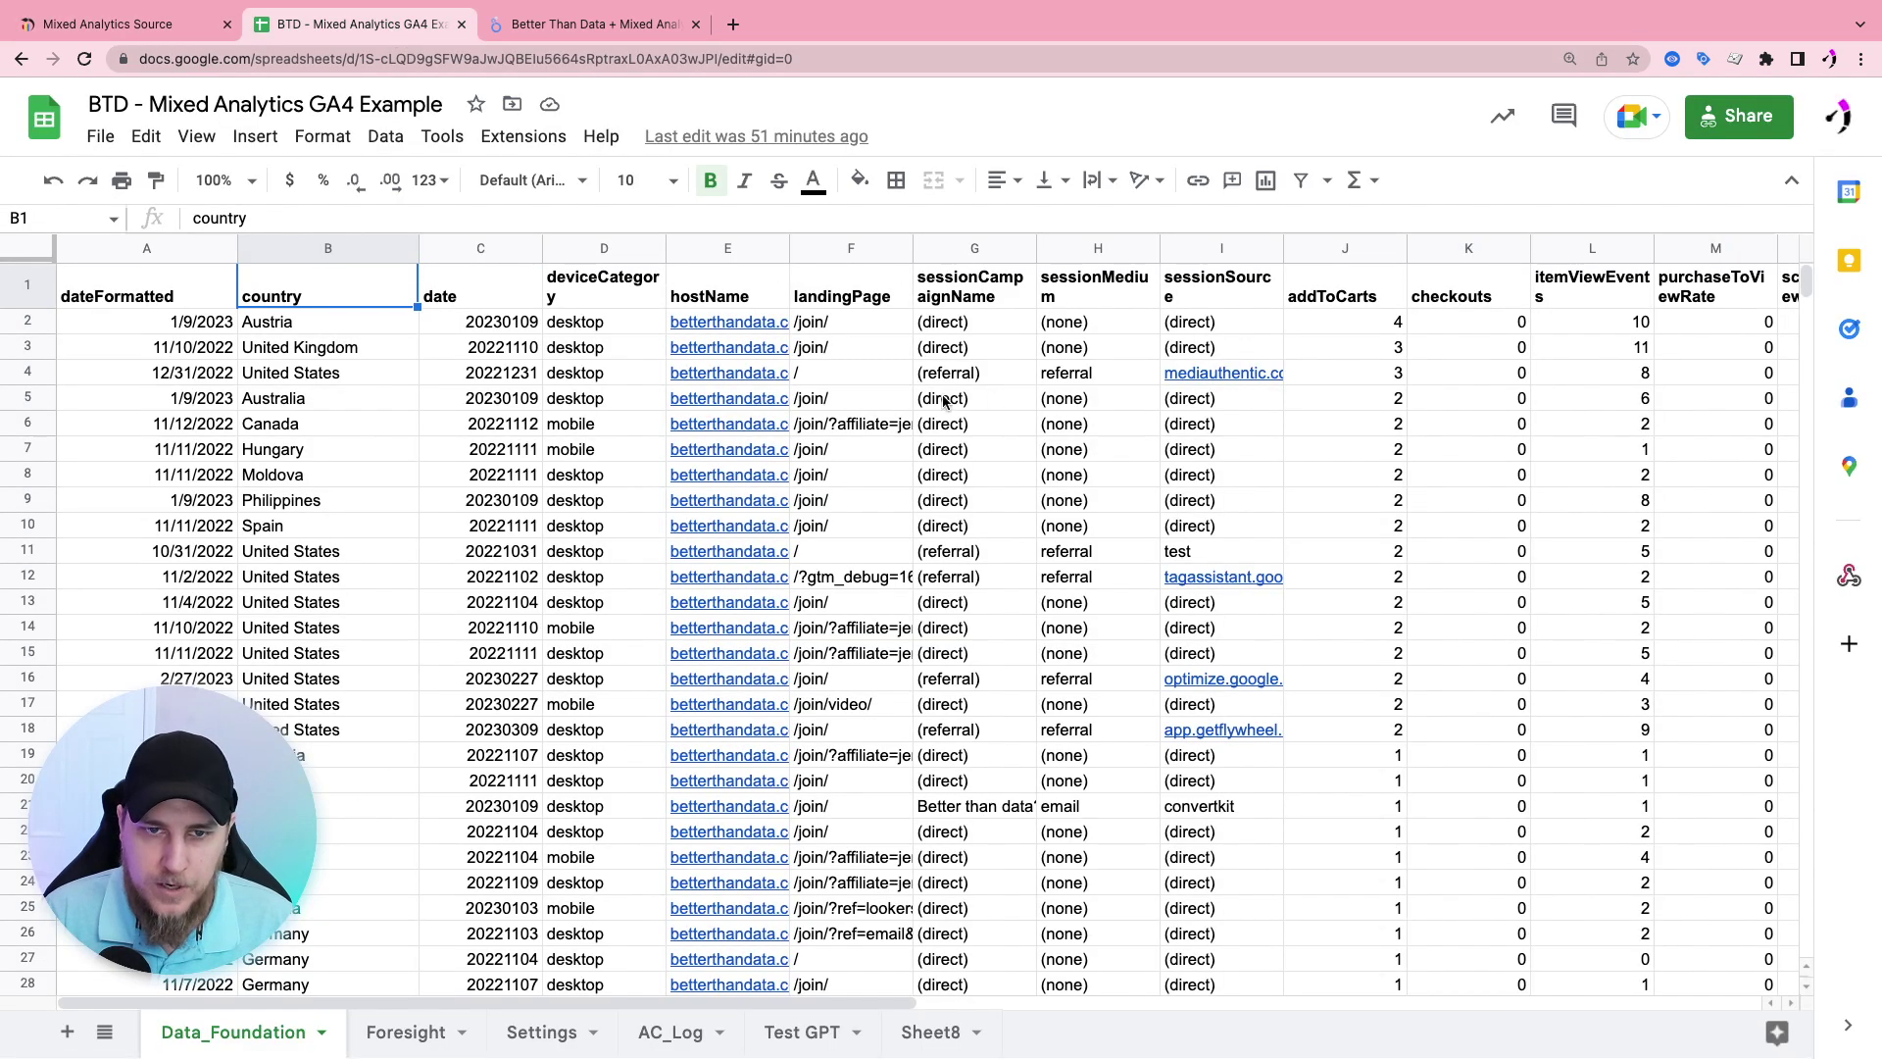
click(177, 26)
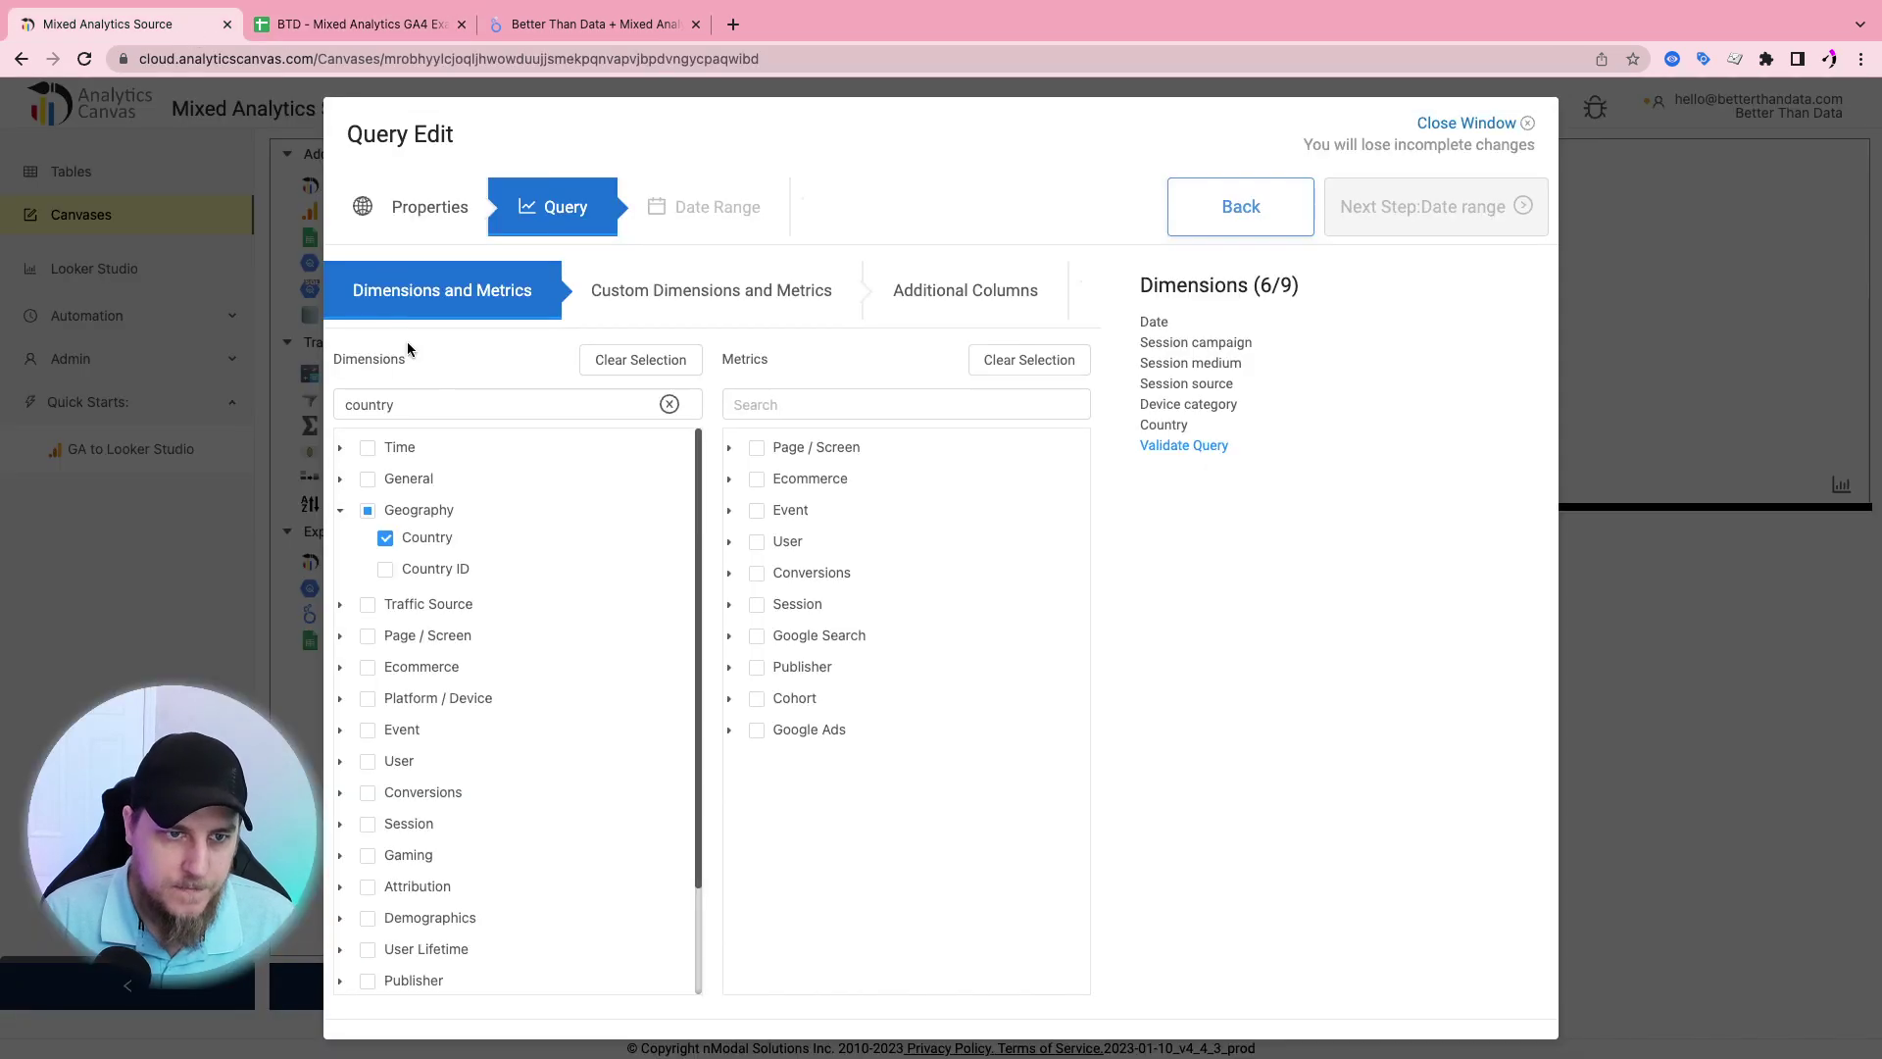
click(421, 404)
key(super+a)
text(host)
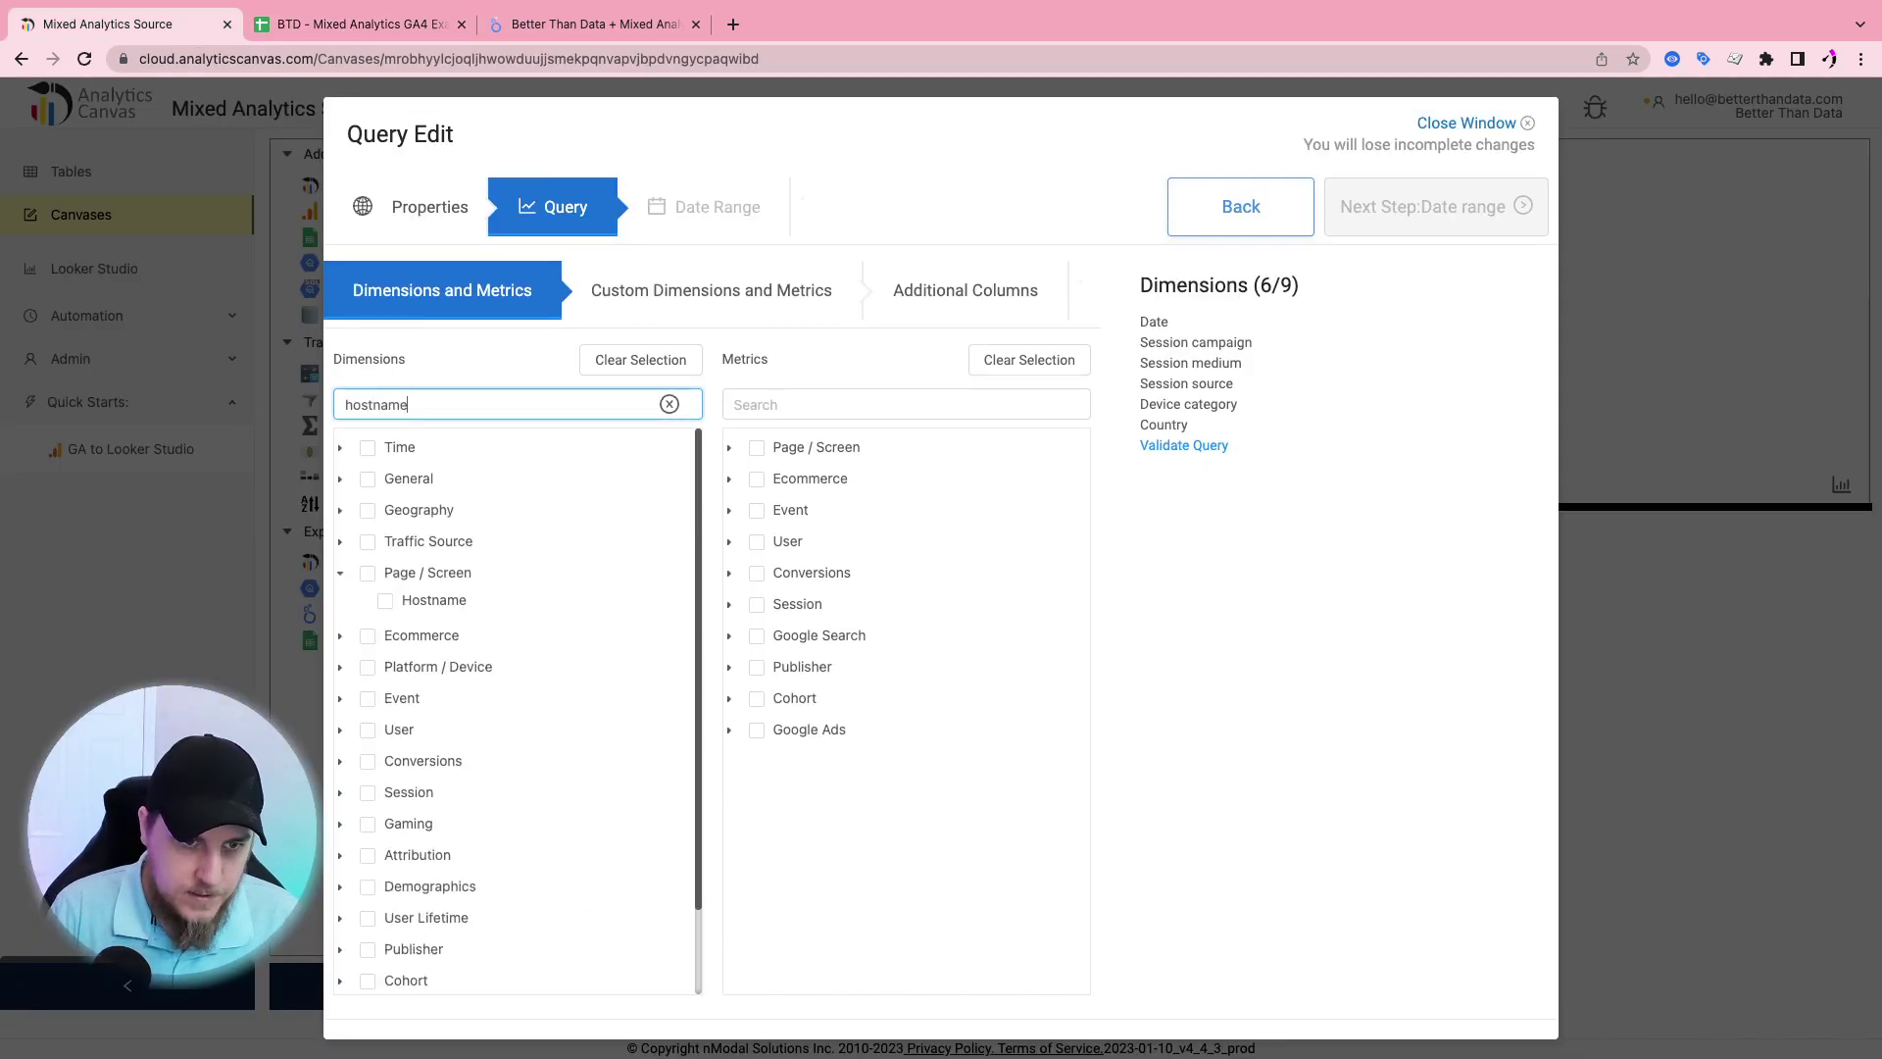
click(386, 600)
double_click(440, 403)
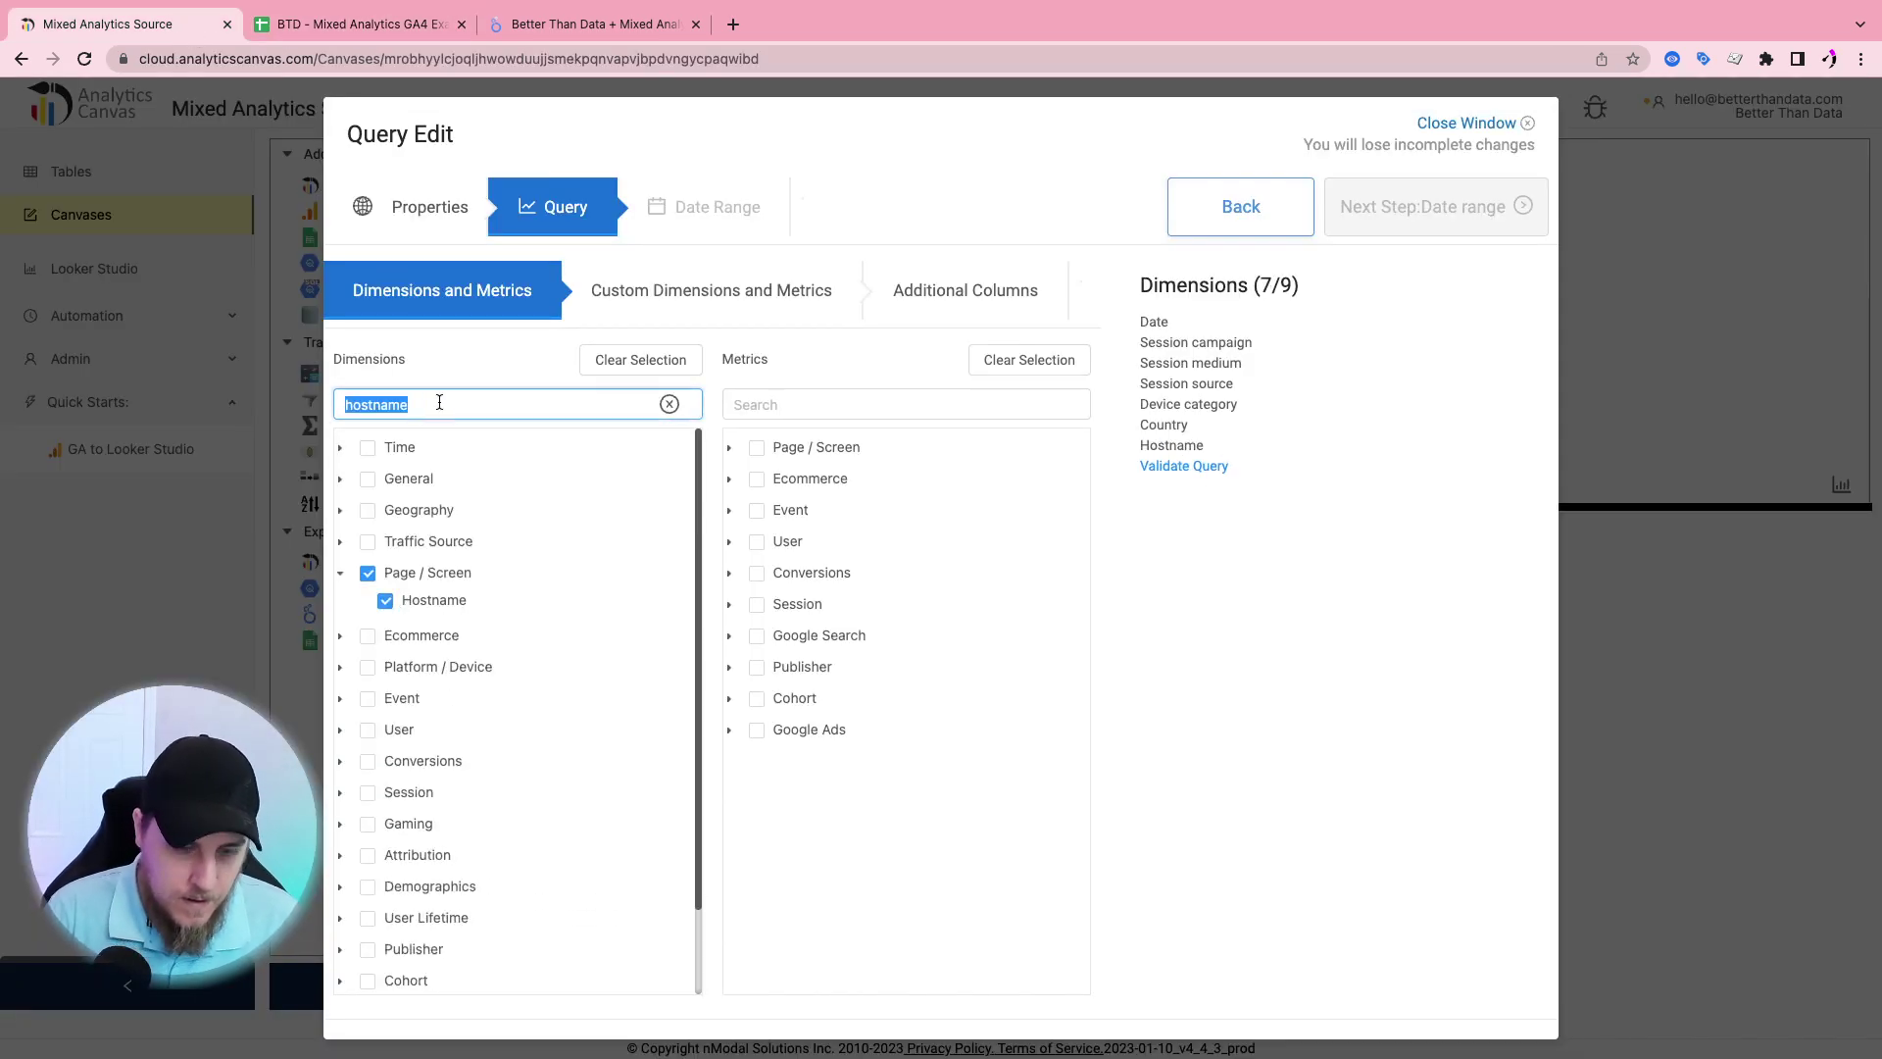
text(landing)
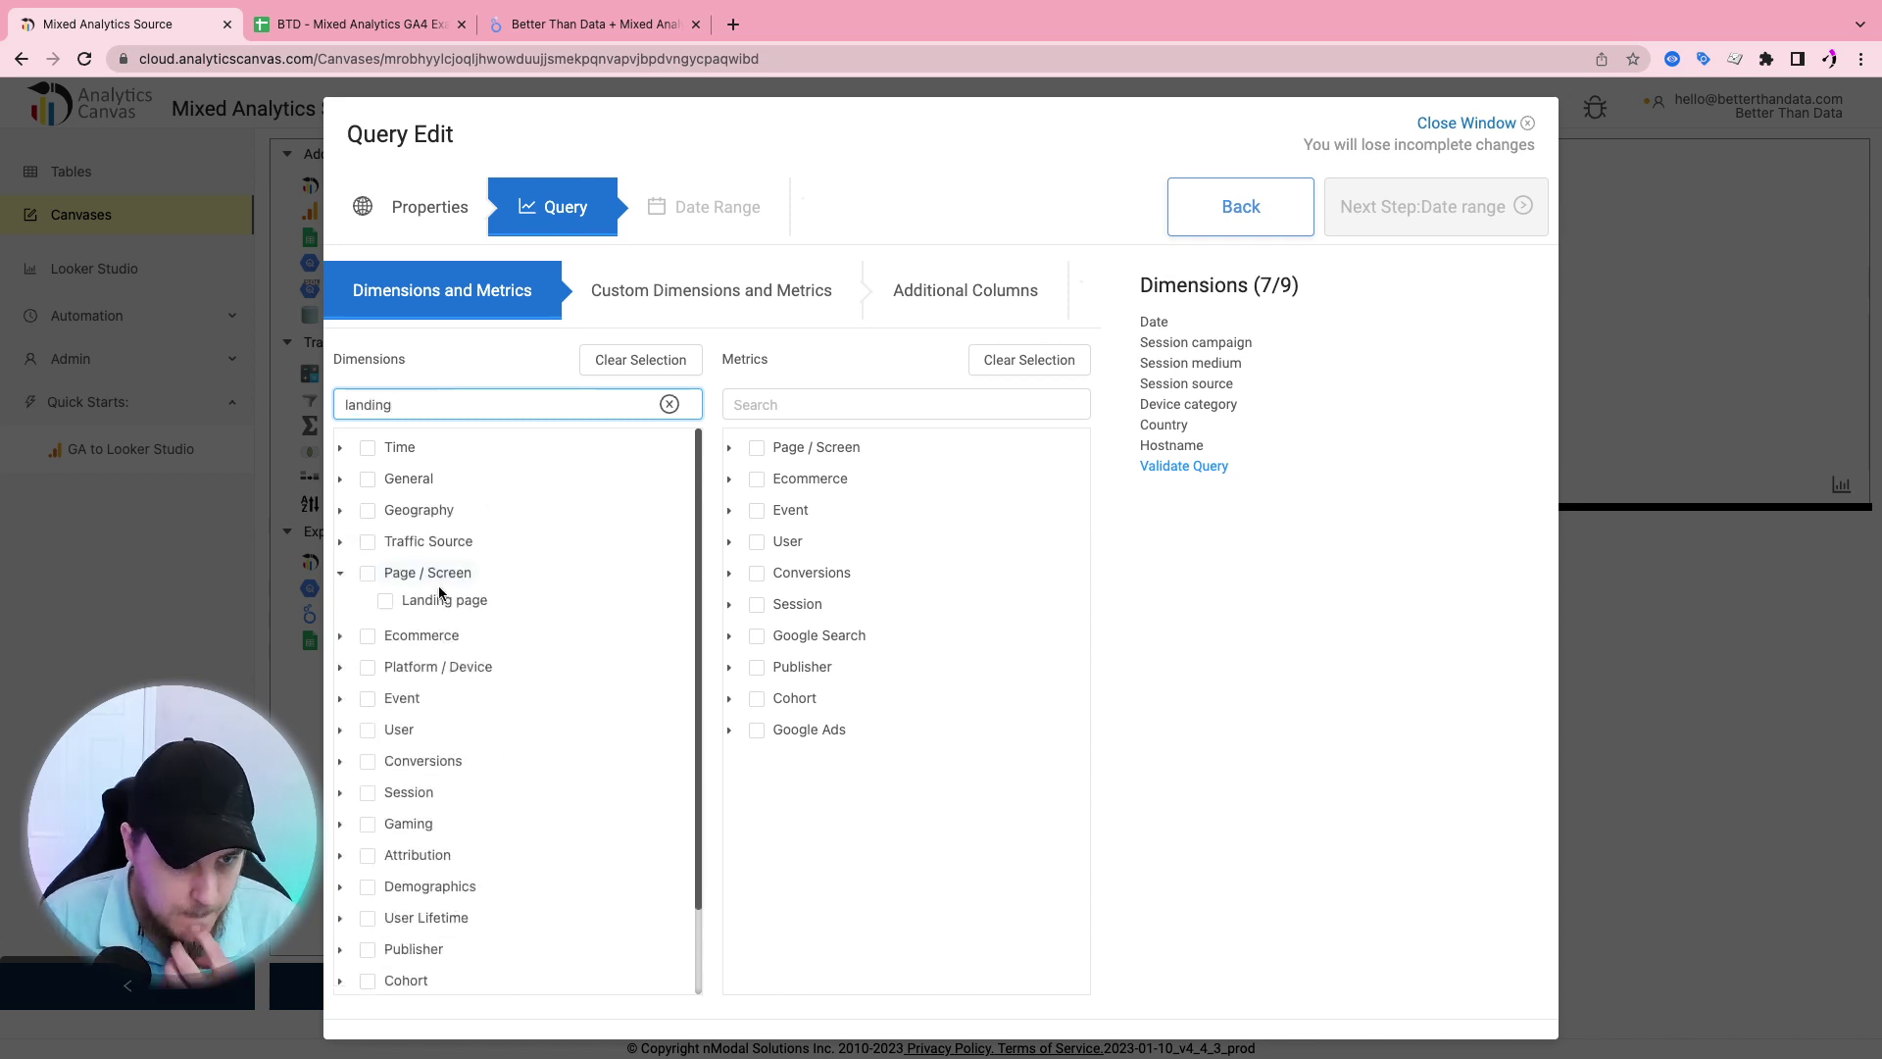
click(385, 599)
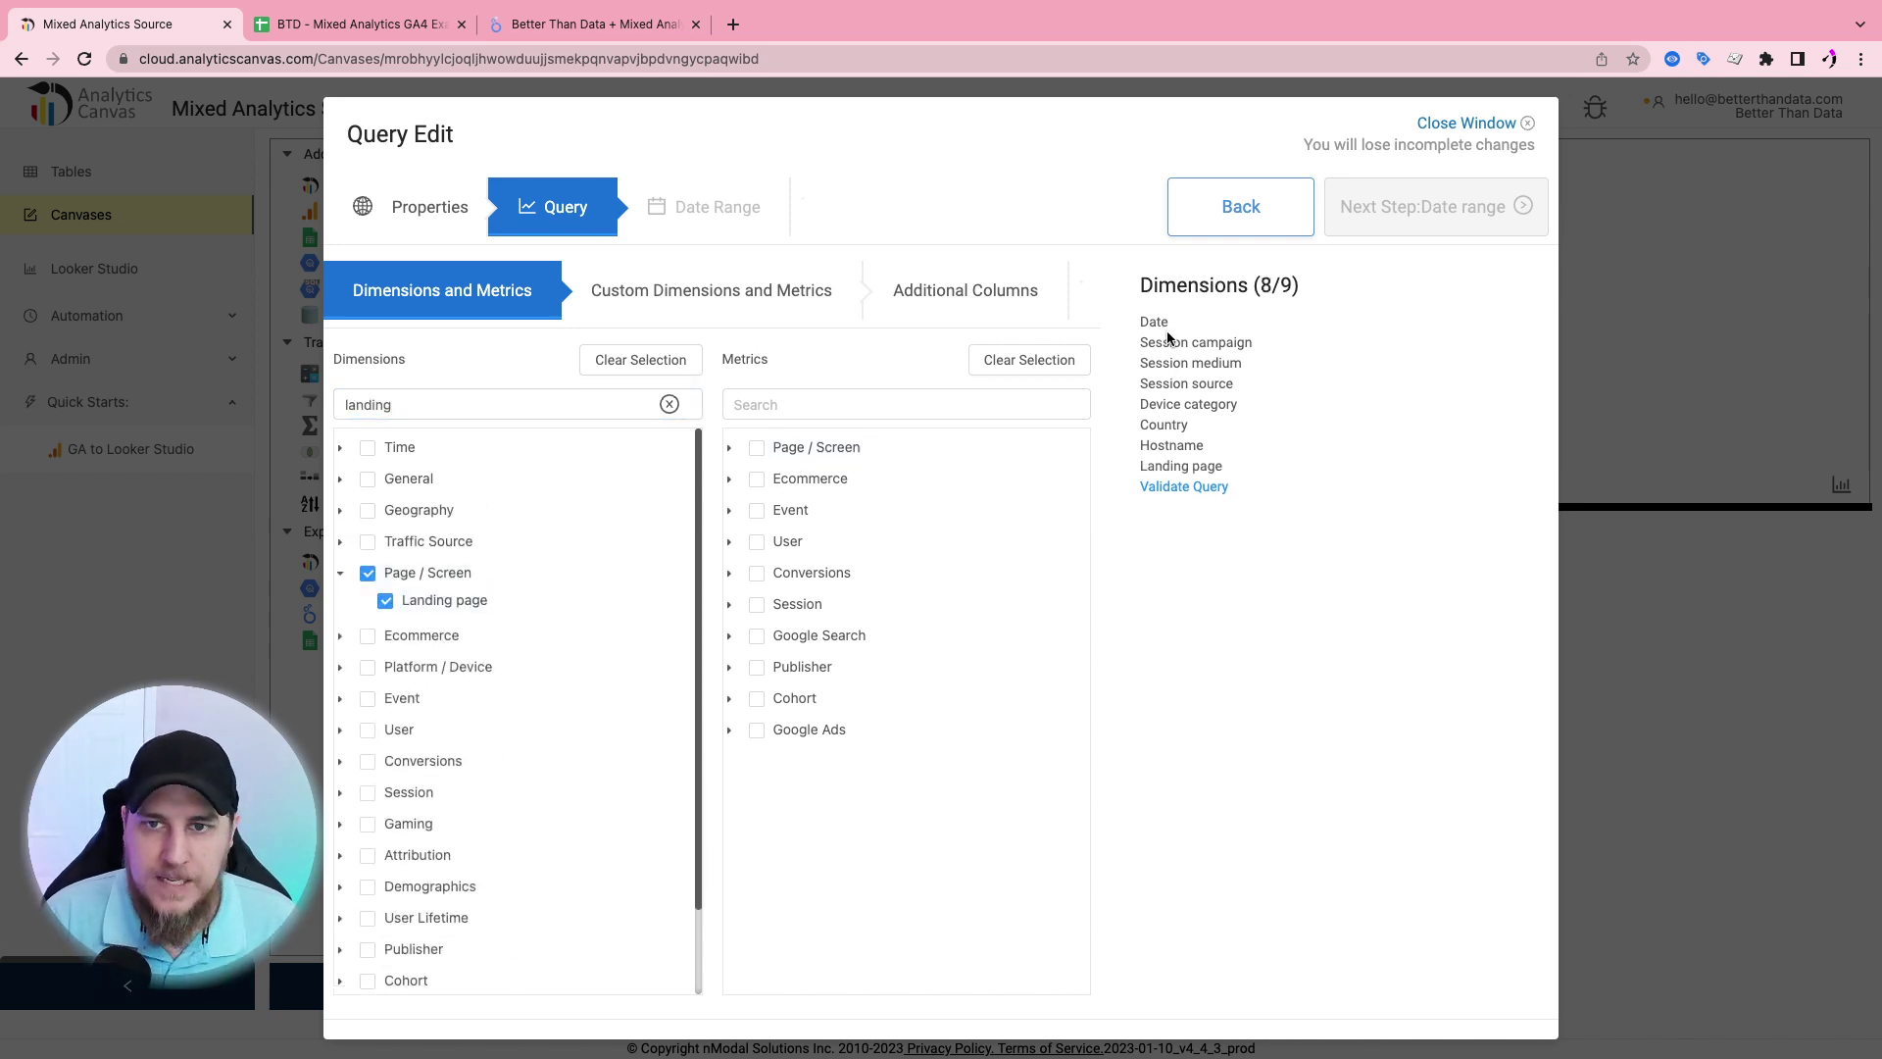
click(971, 403)
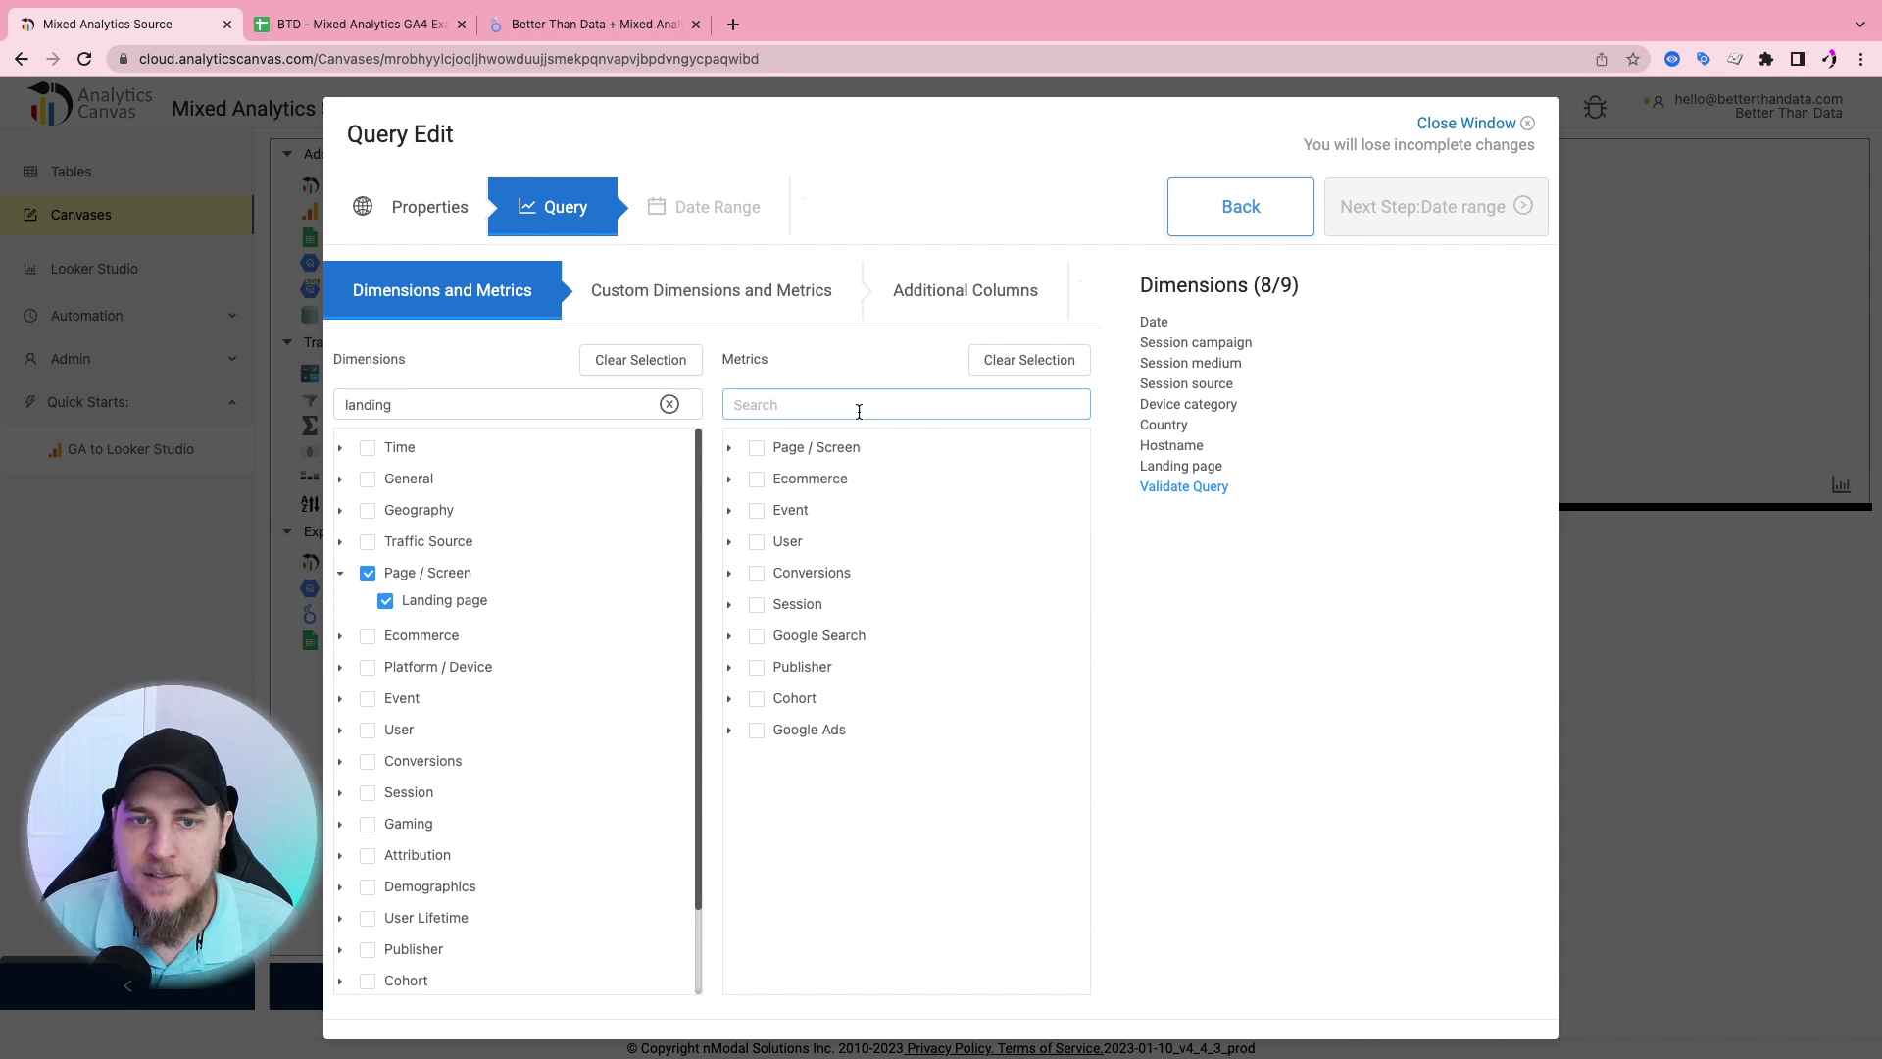
Add Views, Add-to-carts, Checkouts and Item views metrics, replacing Items viewed
click(730, 447)
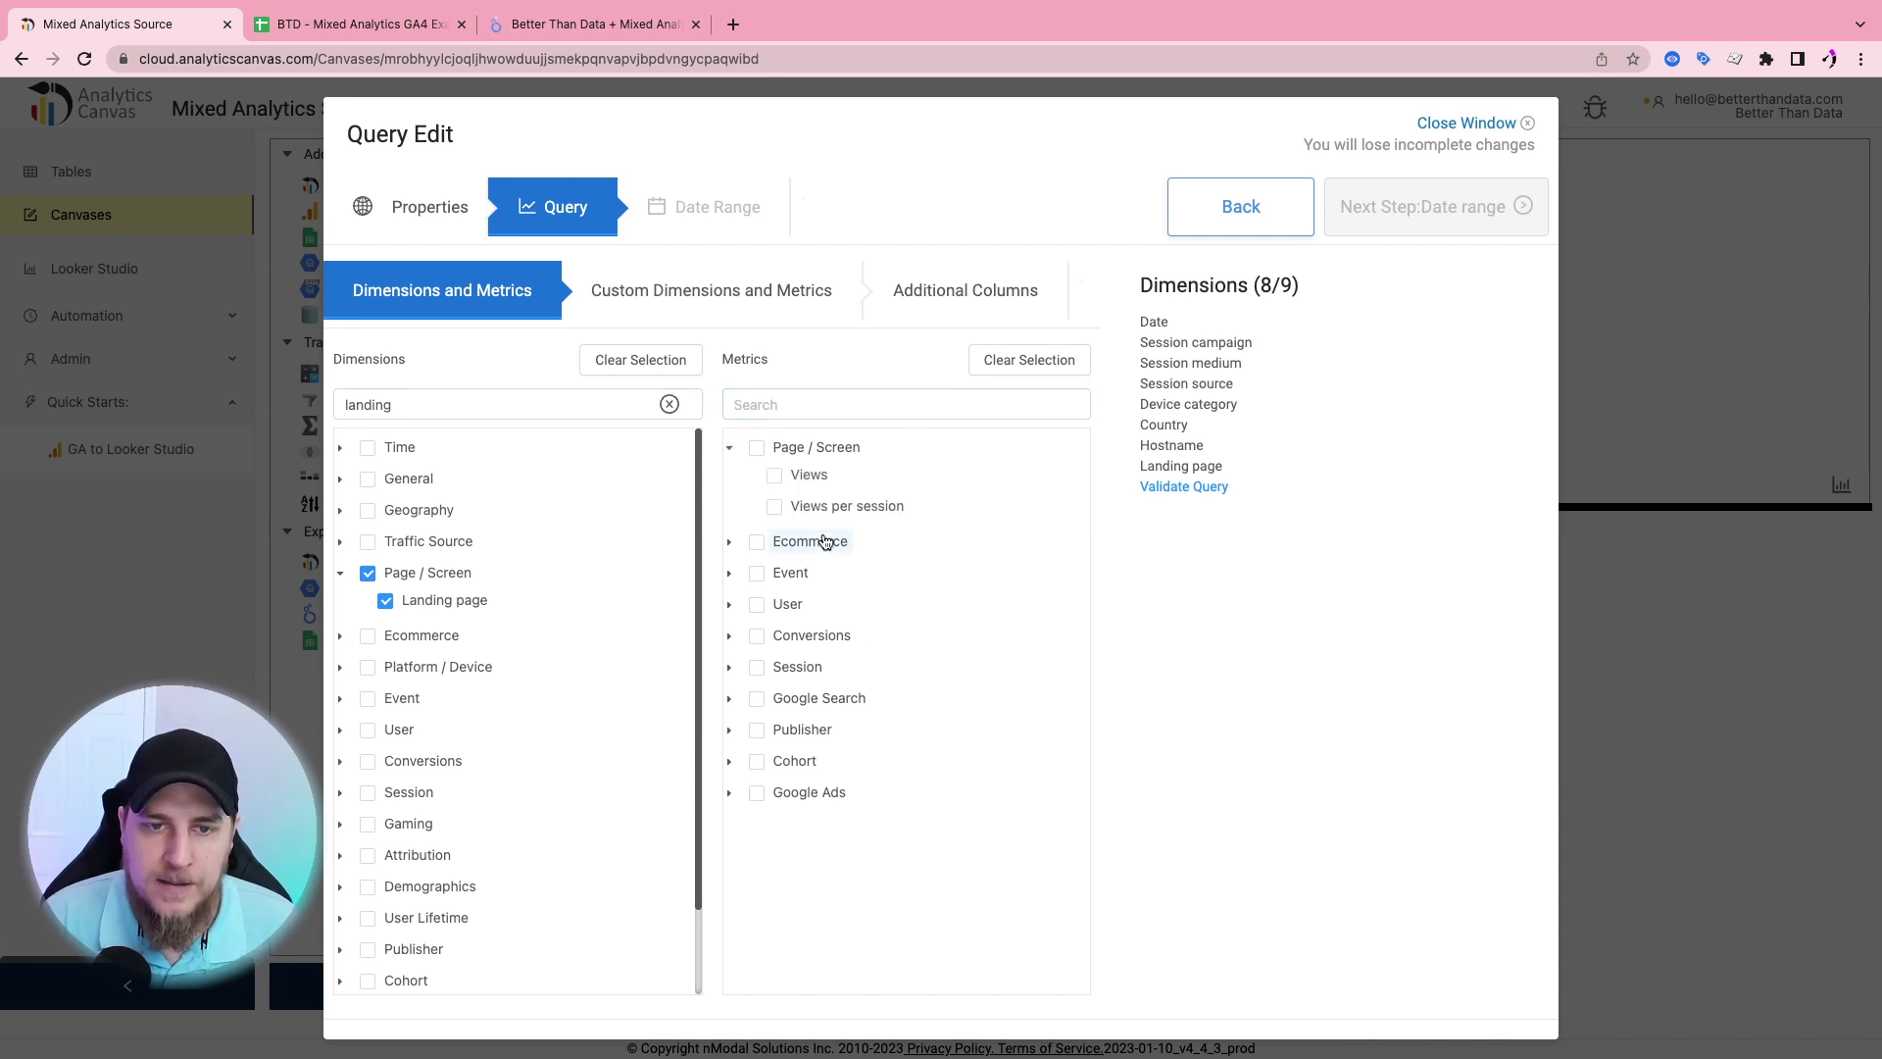
click(774, 475)
click(733, 544)
scroll(754, 524, down, 1)
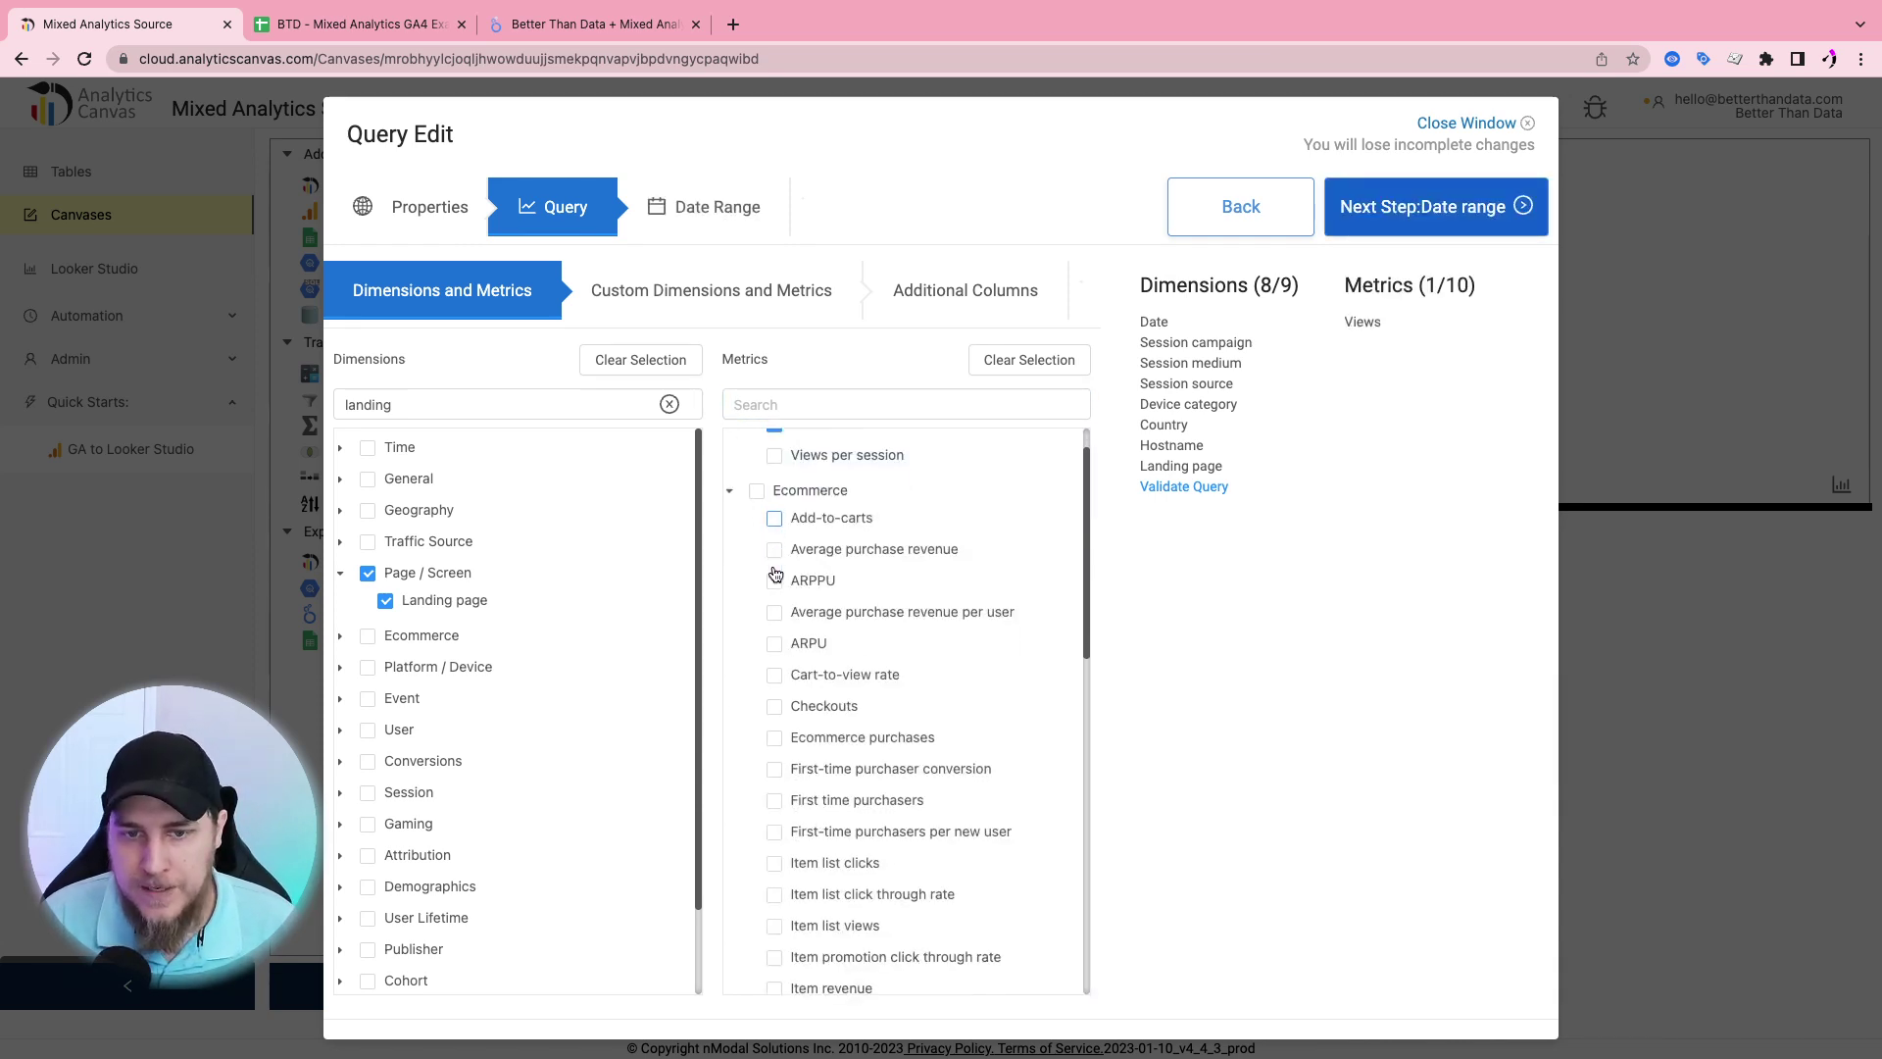
click(773, 498)
click(774, 685)
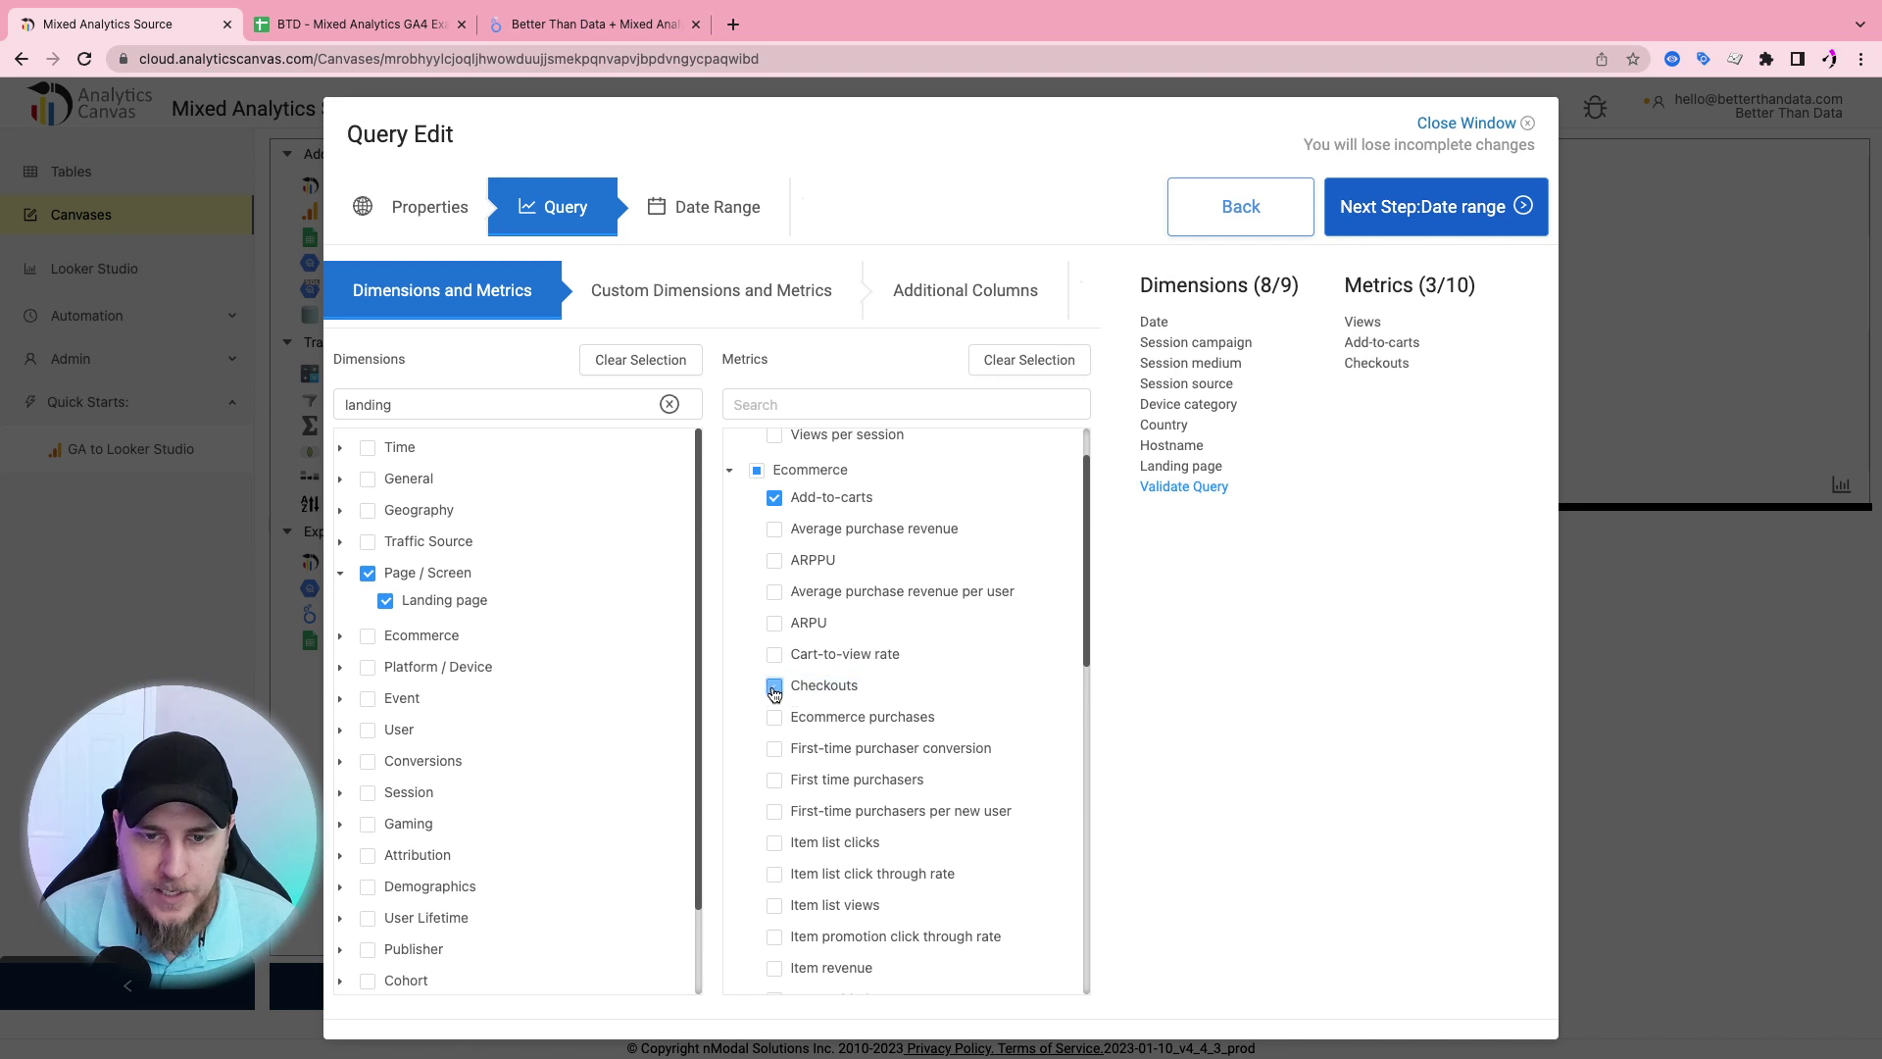
scroll(784, 623, down, 2)
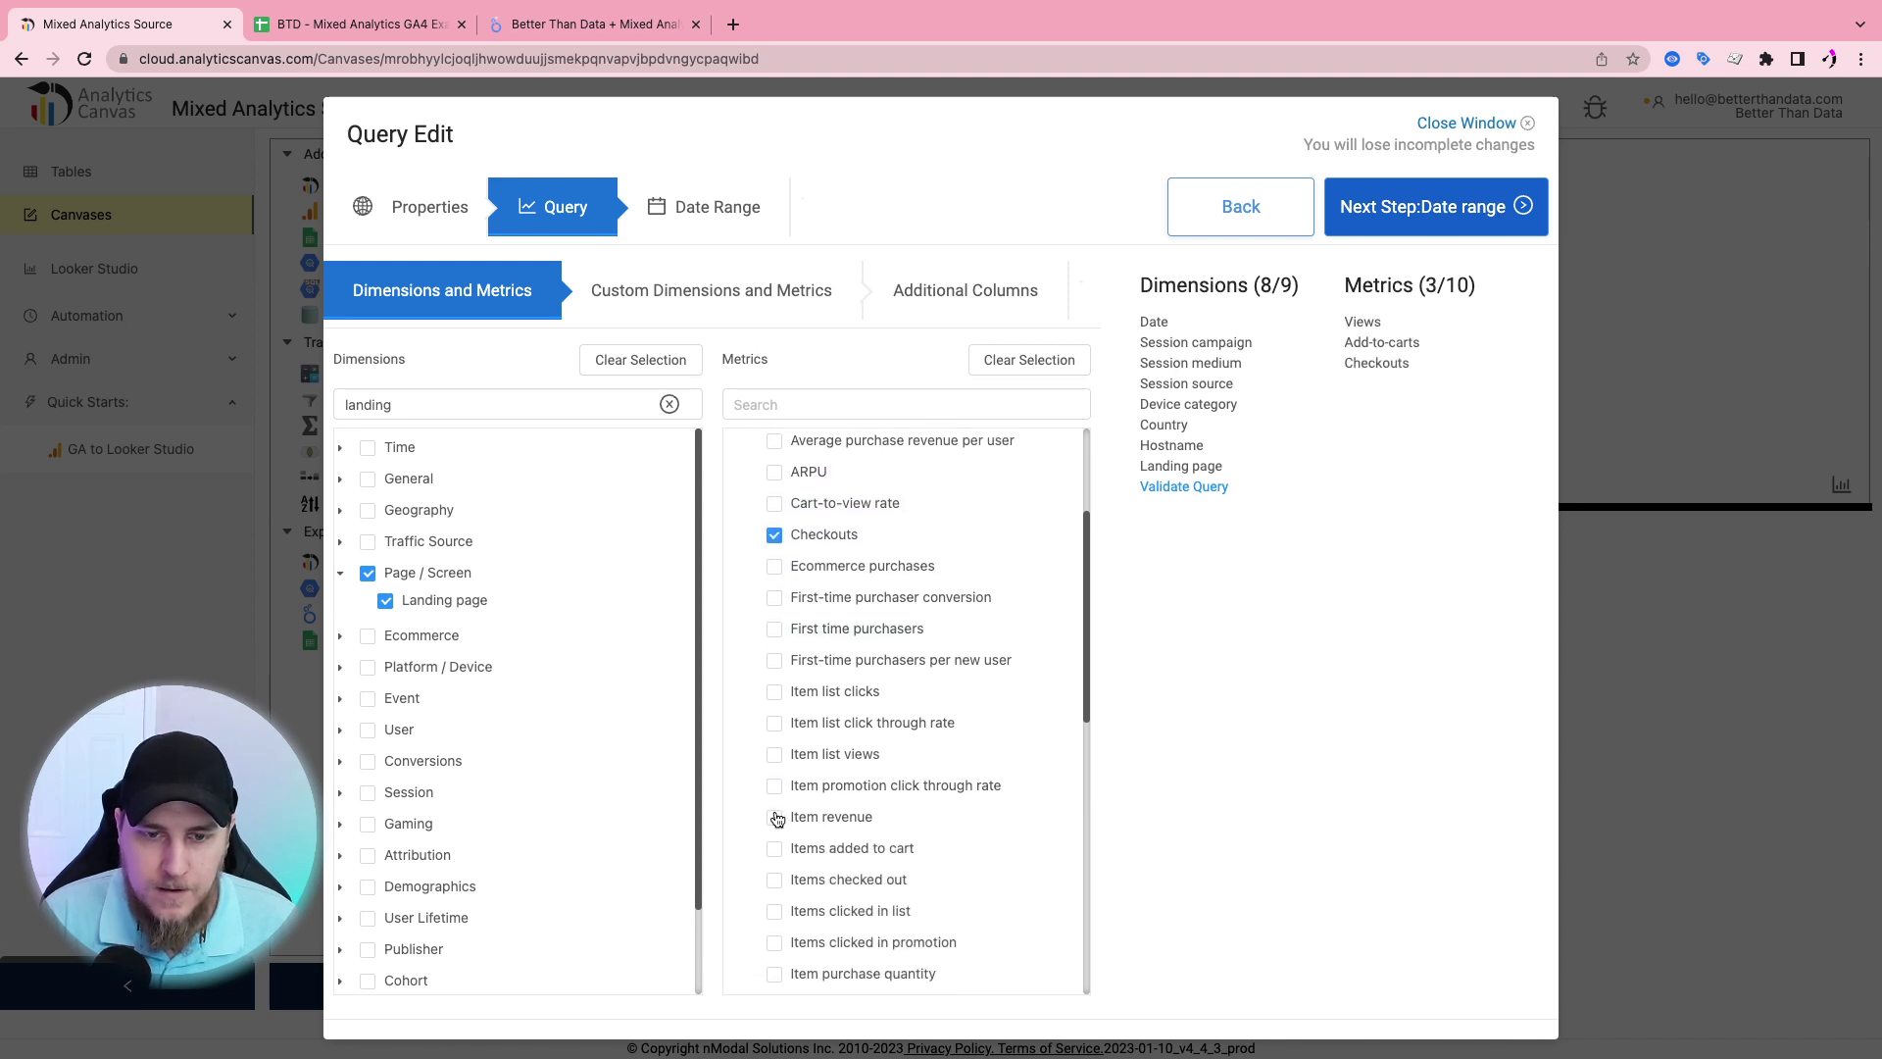
scroll(775, 807, down, 2)
click(775, 864)
scroll(777, 863, down, 1)
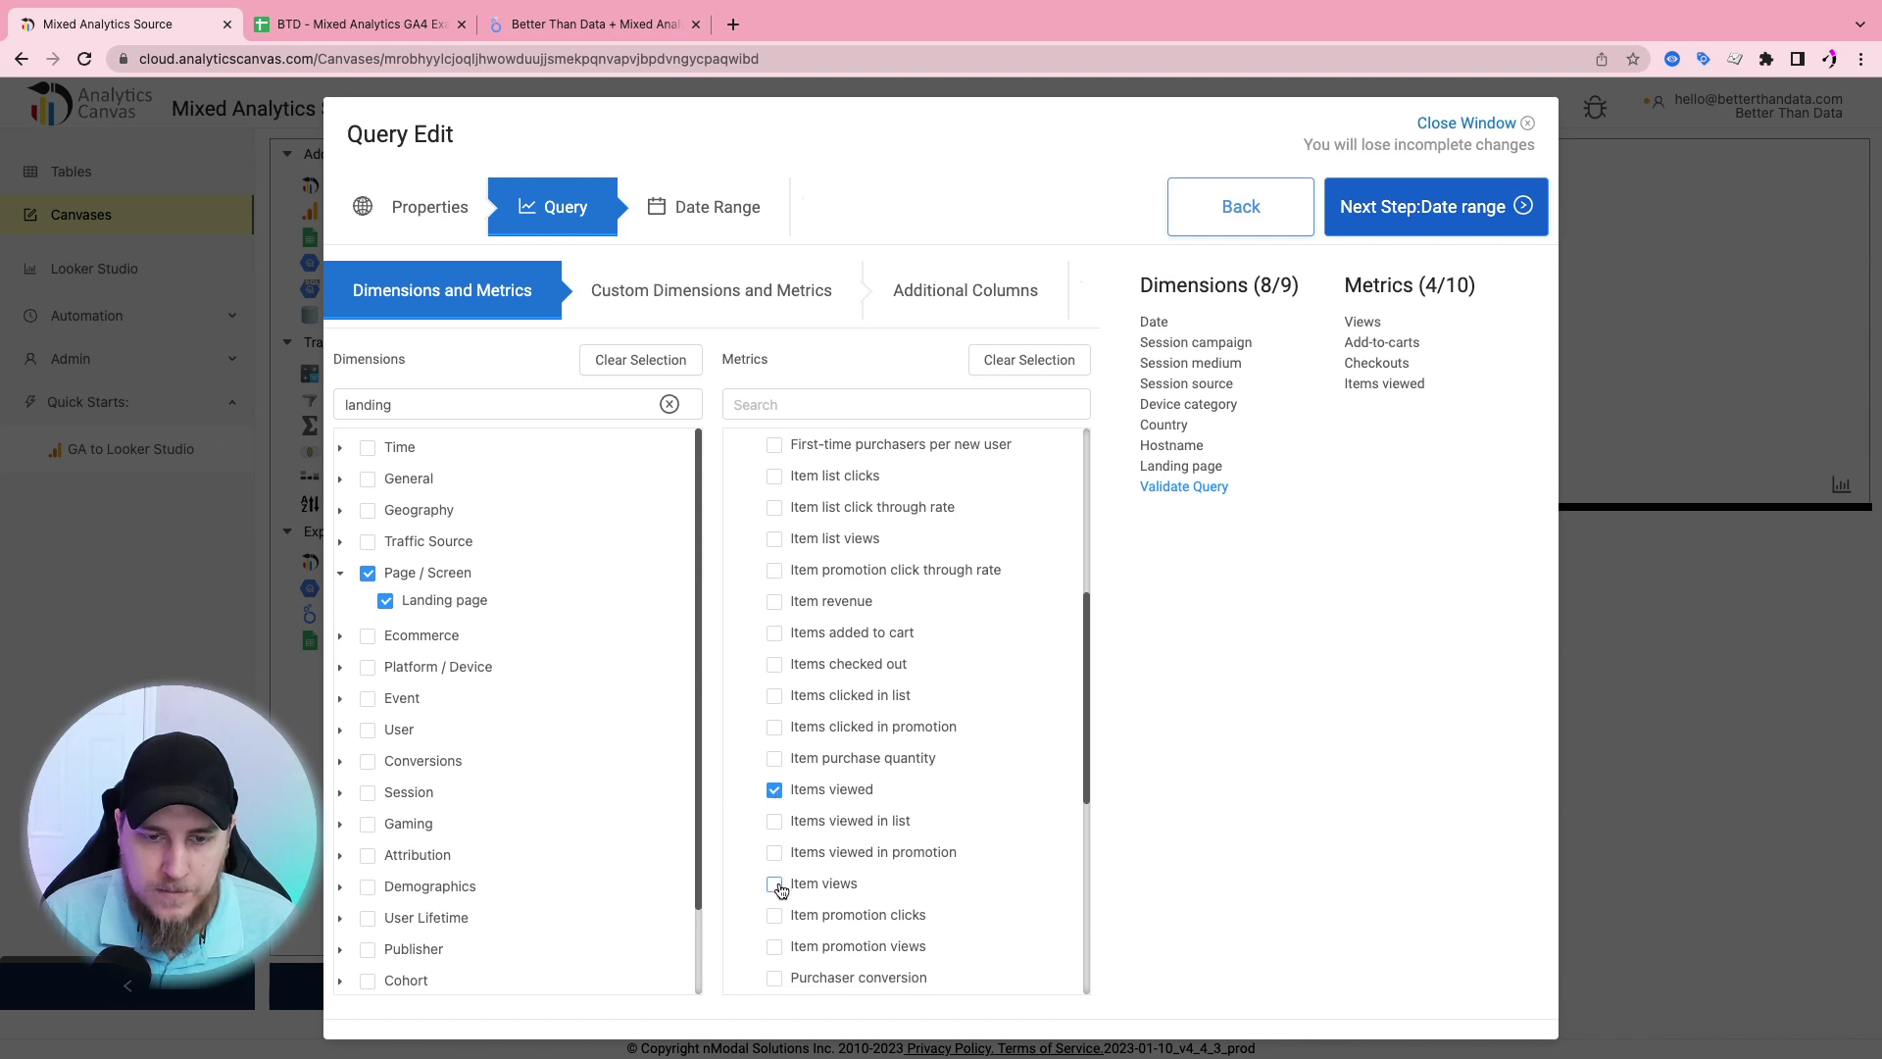
click(774, 883)
click(775, 792)
Add Total revenue, Transactions and Sessions as metrics
scroll(789, 723, down, 2)
scroll(784, 716, down, 3)
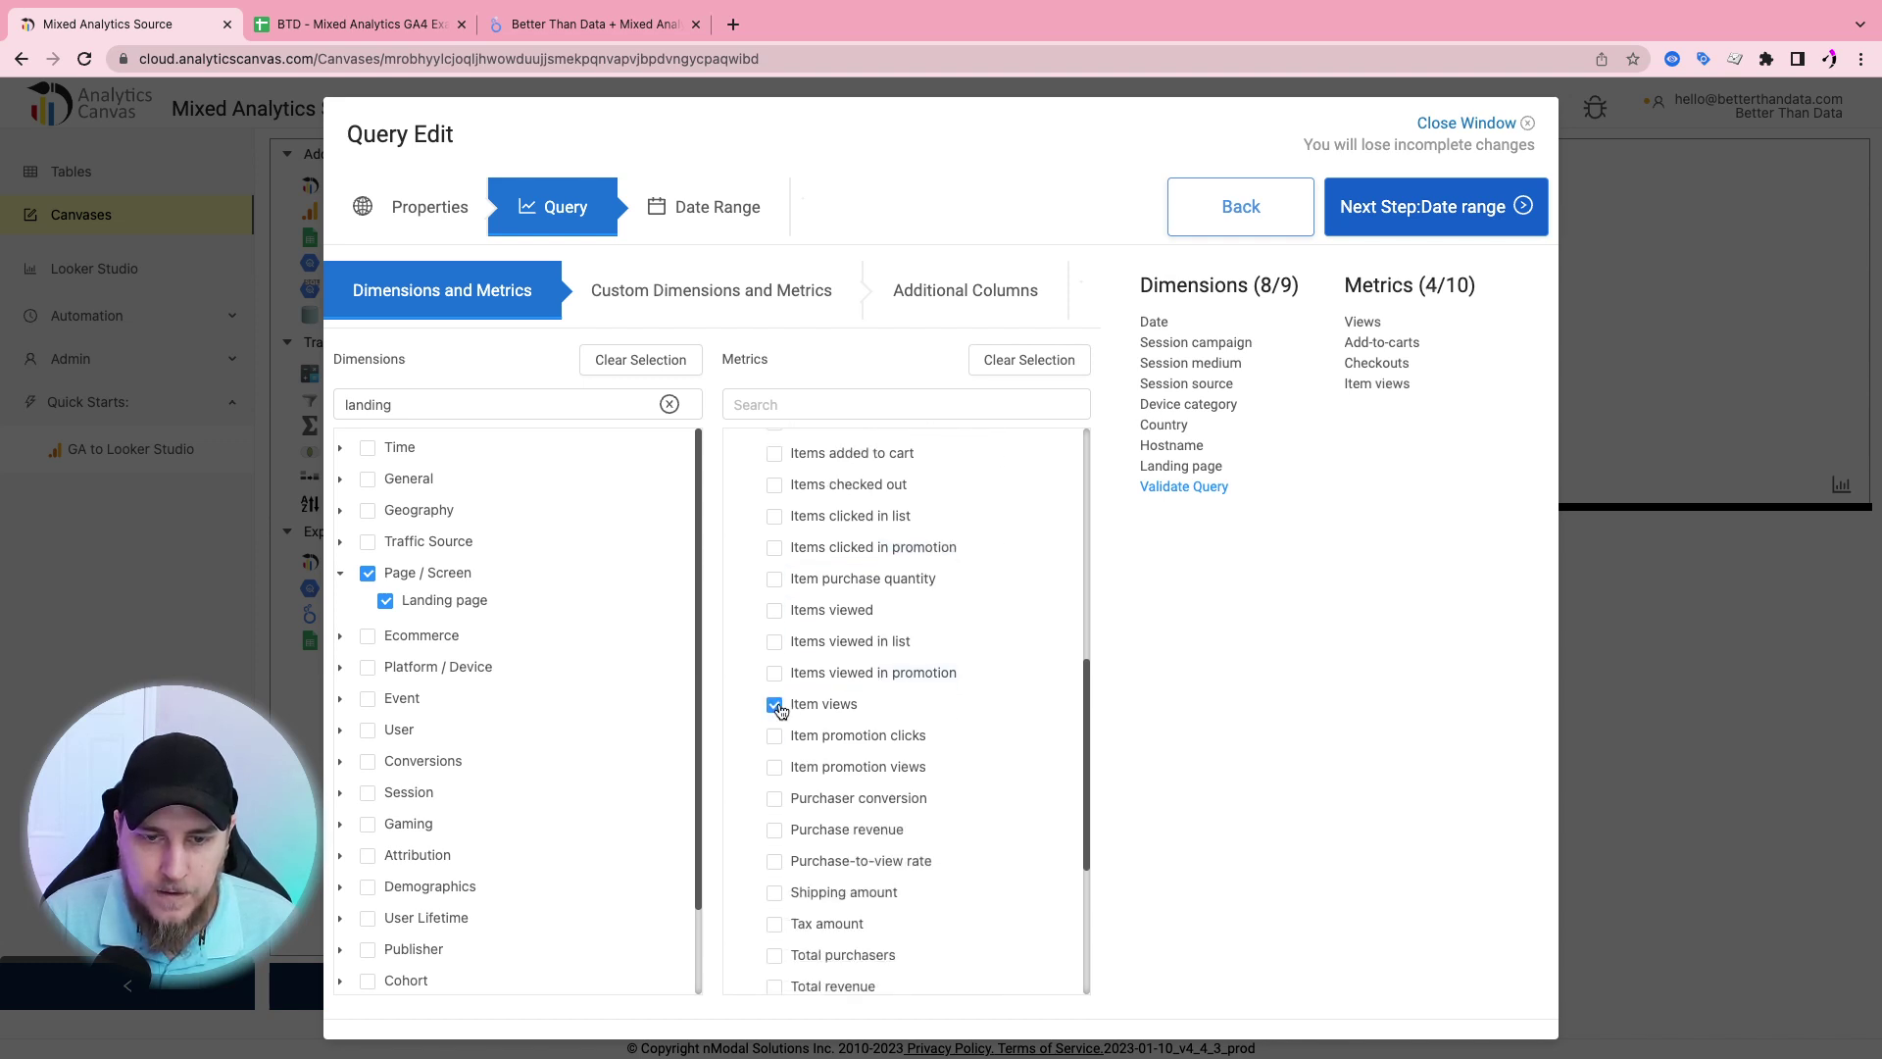
click(776, 843)
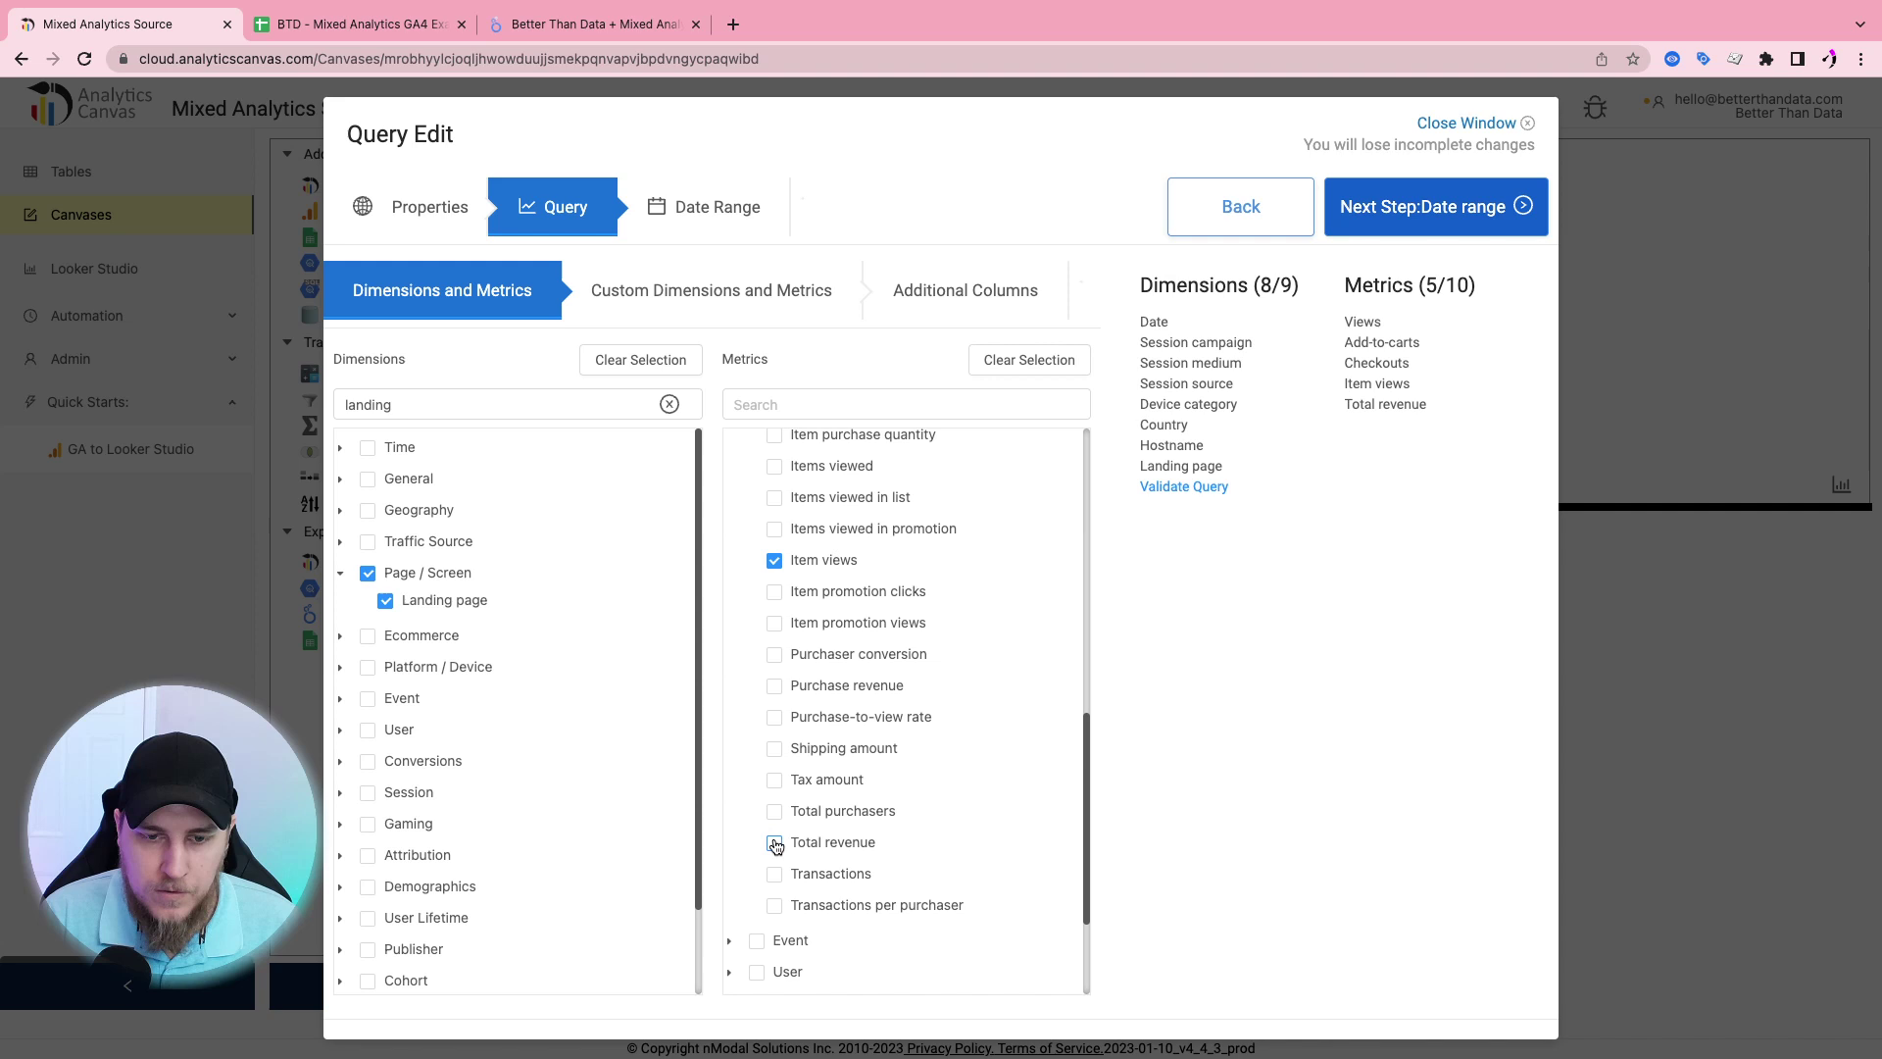
click(774, 874)
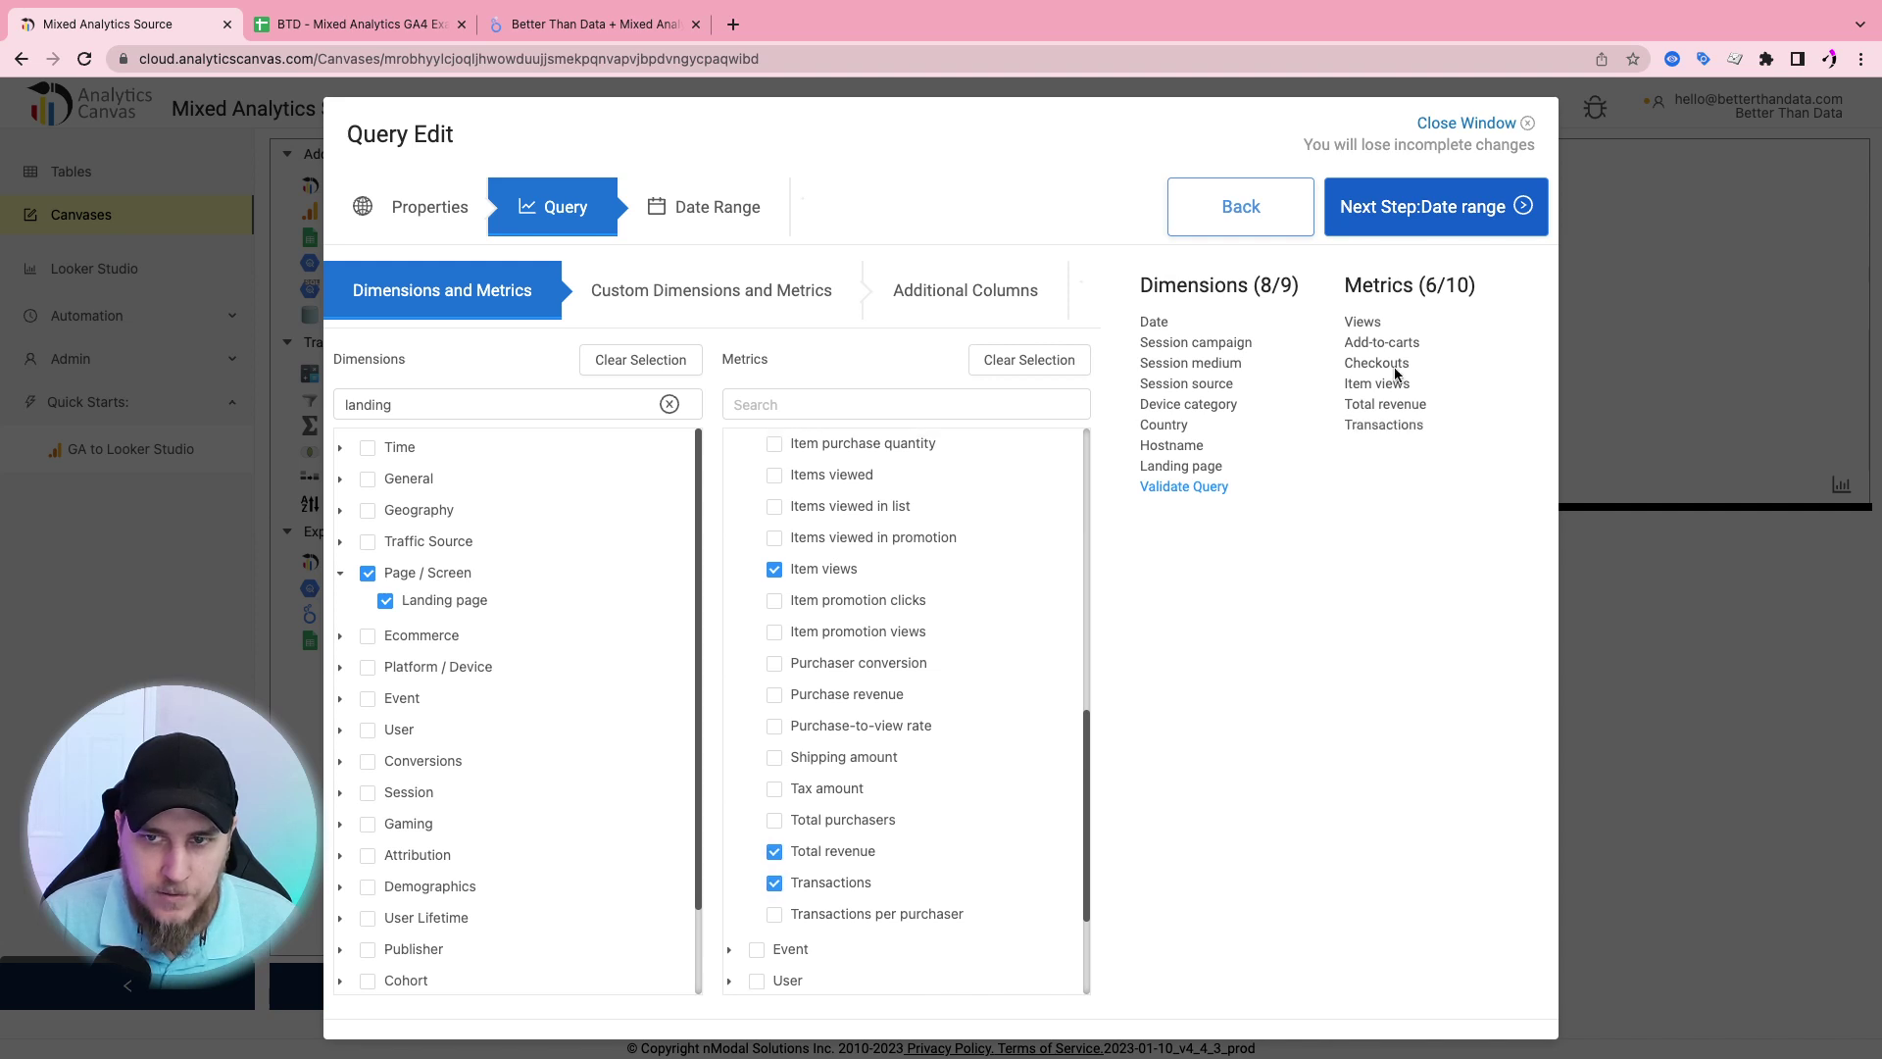
click(792, 406)
text(sess)
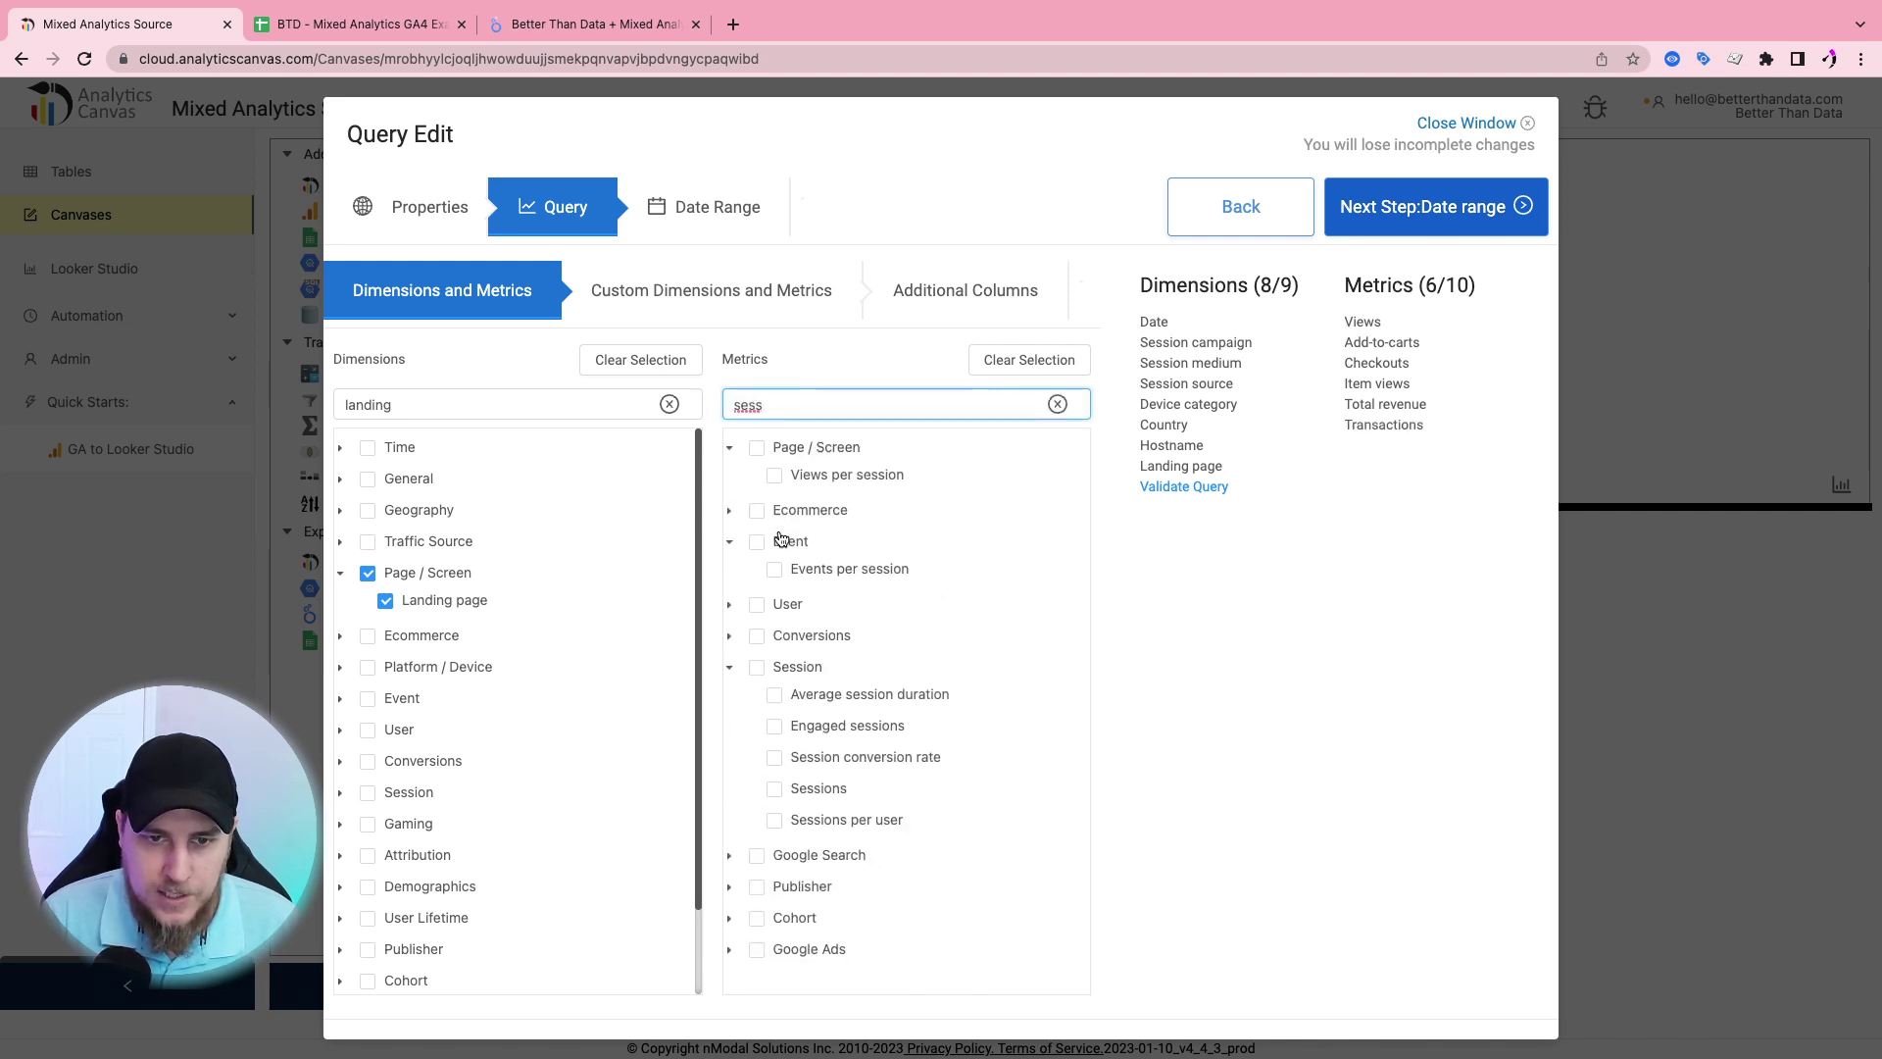
click(774, 789)
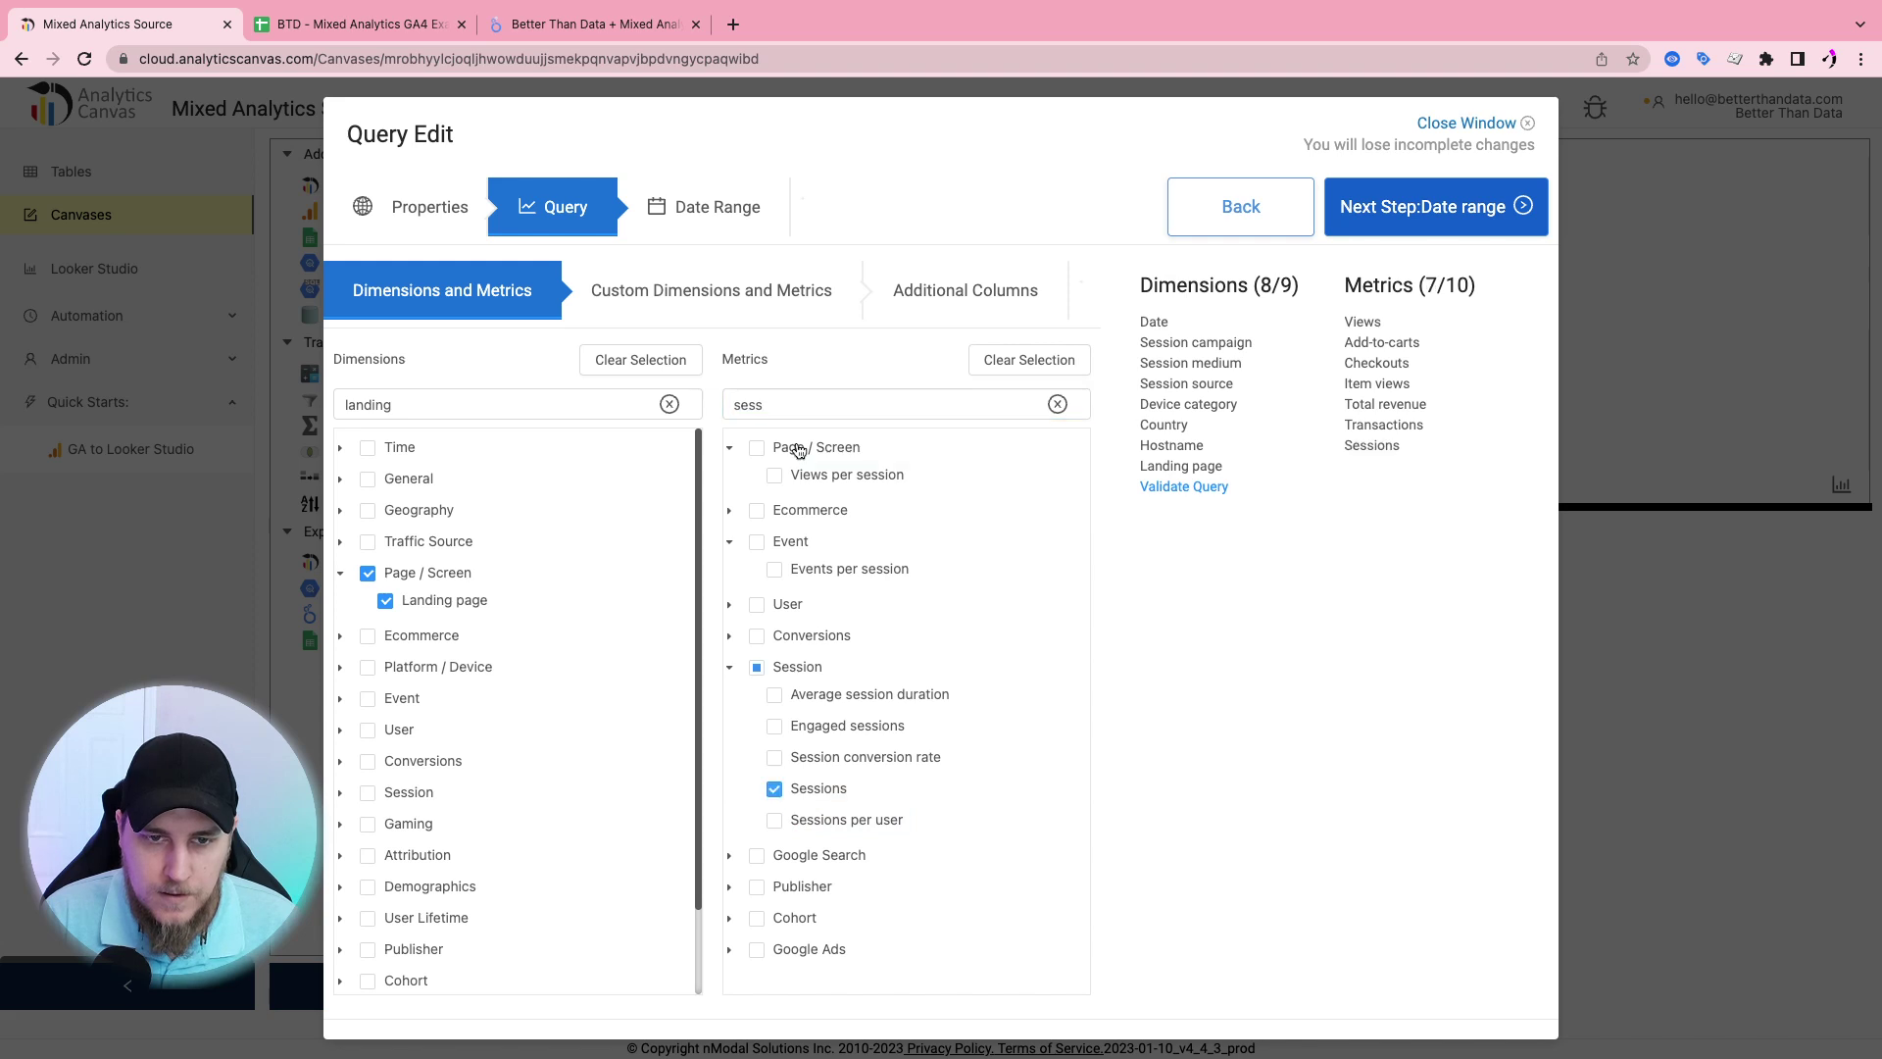
Add Purchase-to-view rate as a metric and advance to the Date range step
double_click(794, 402)
text(rate)
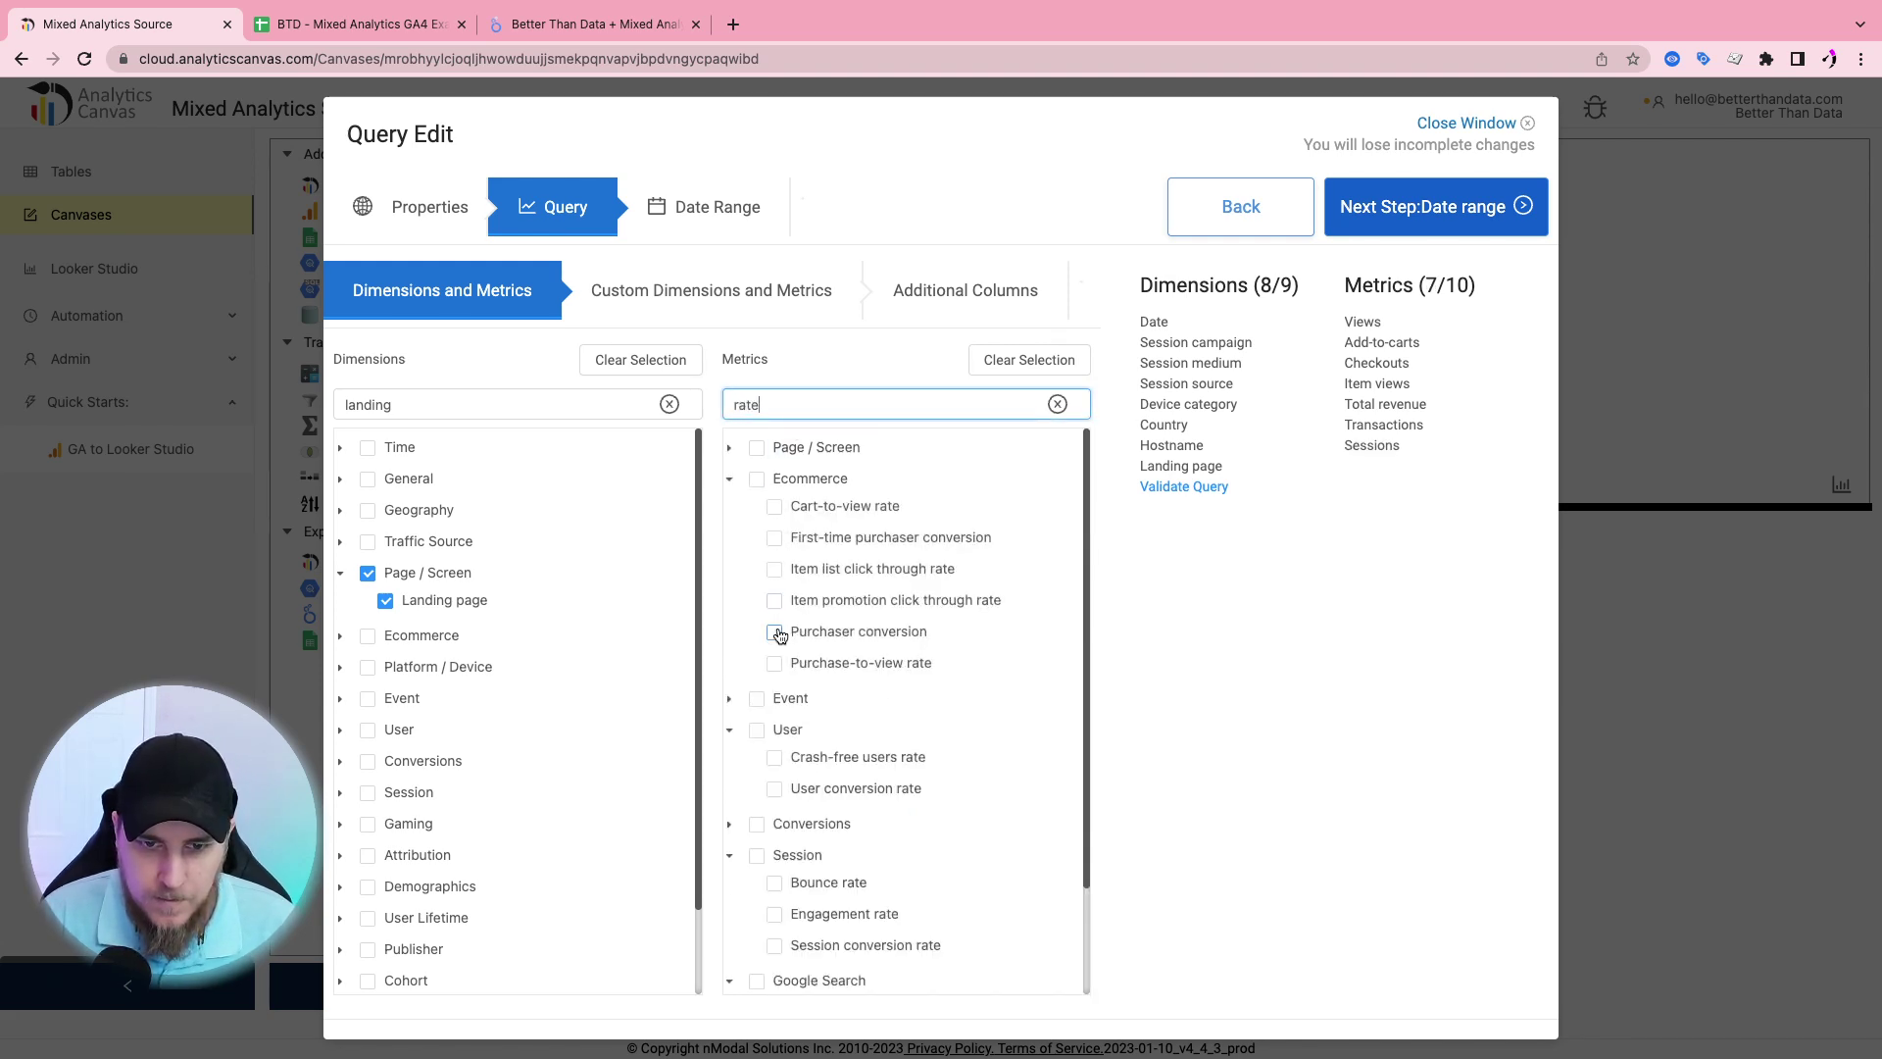
click(774, 662)
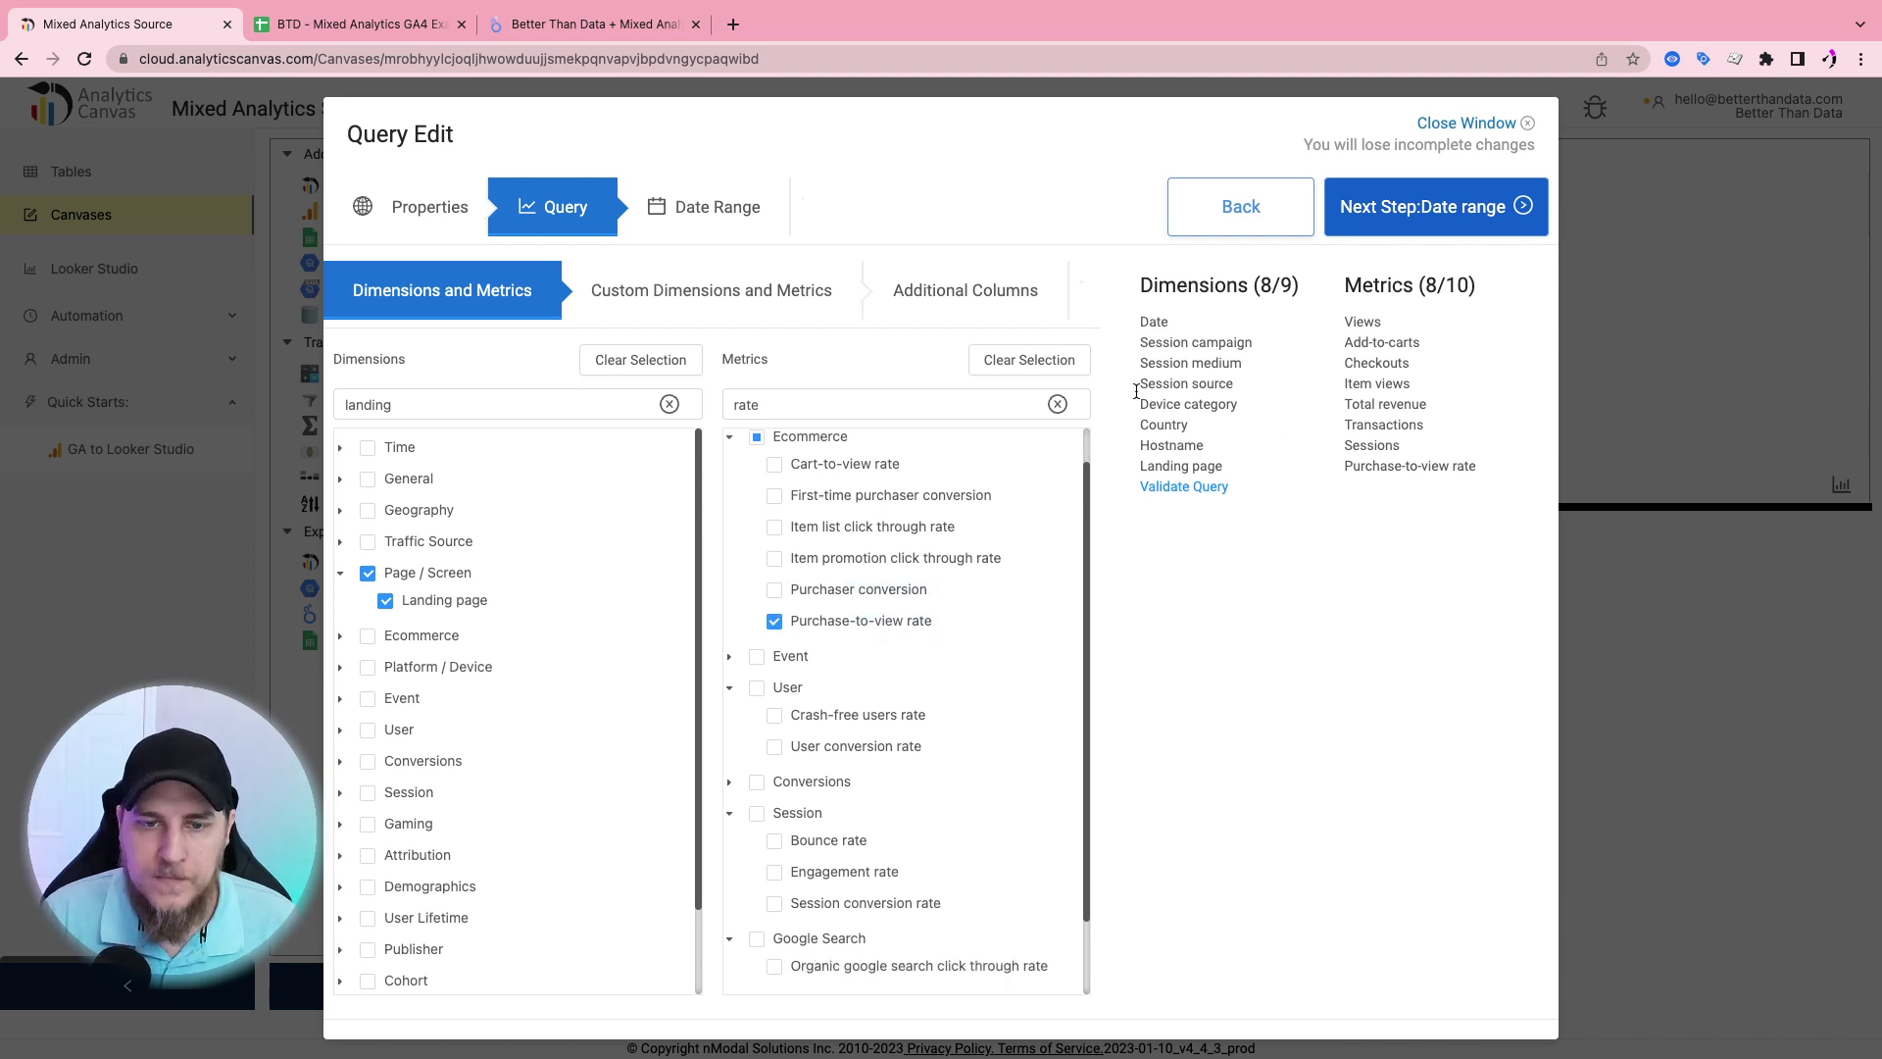
scroll(872, 498, up, 1)
click(1437, 207)
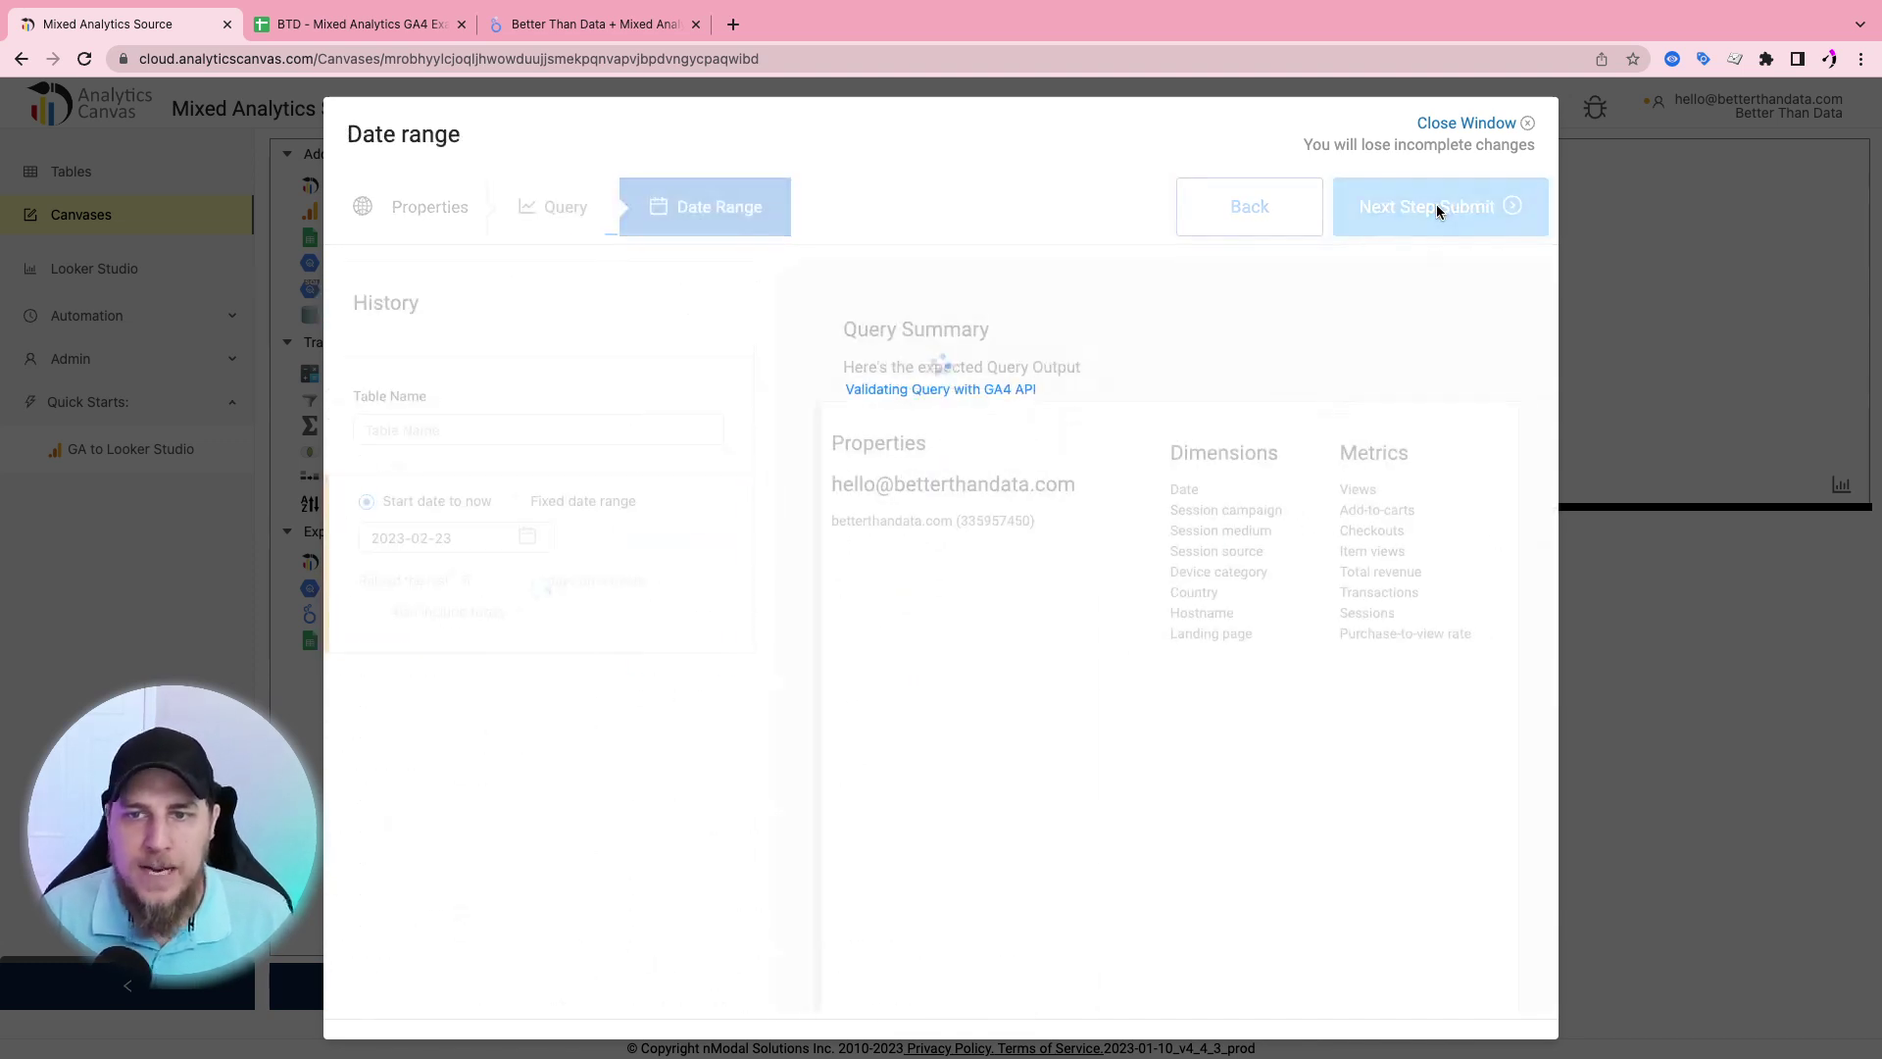
Set the start date to 2022-12-01, name the table 'GA4 Source Data' and submit
click(527, 538)
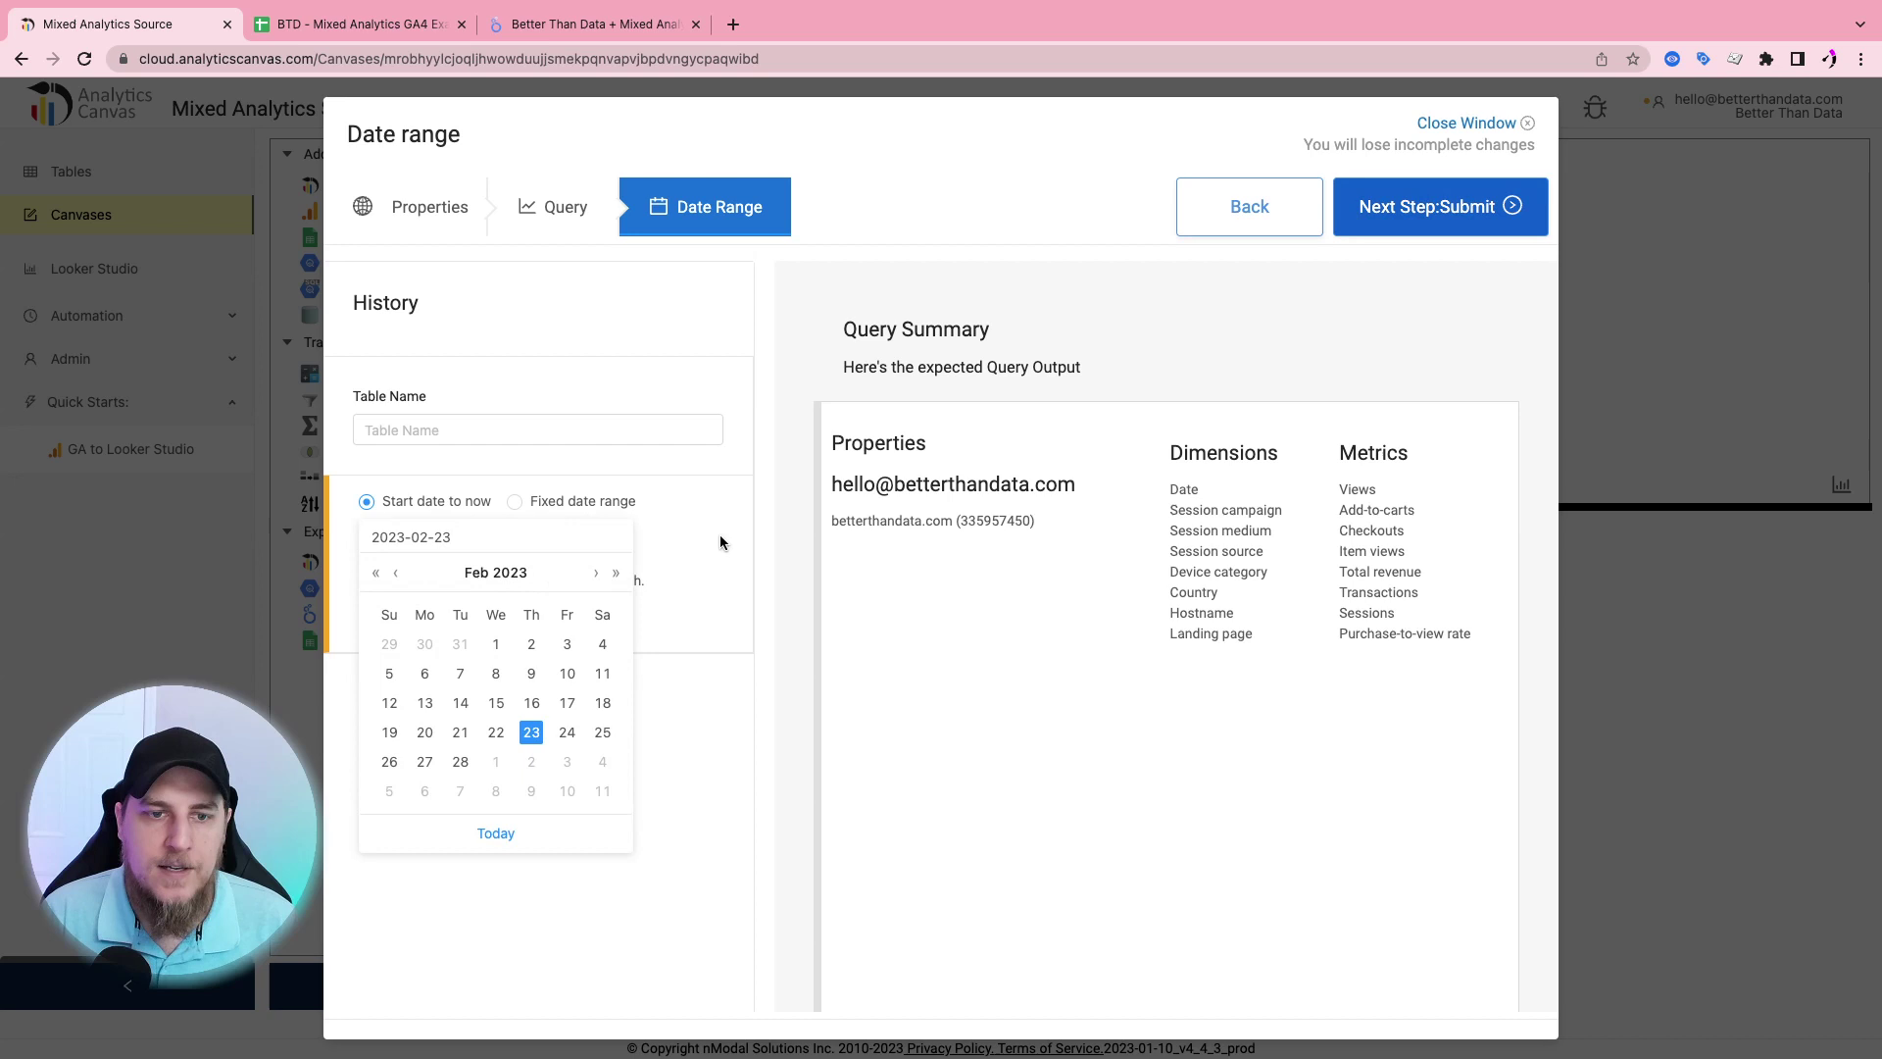
click(395, 572)
click(395, 572)
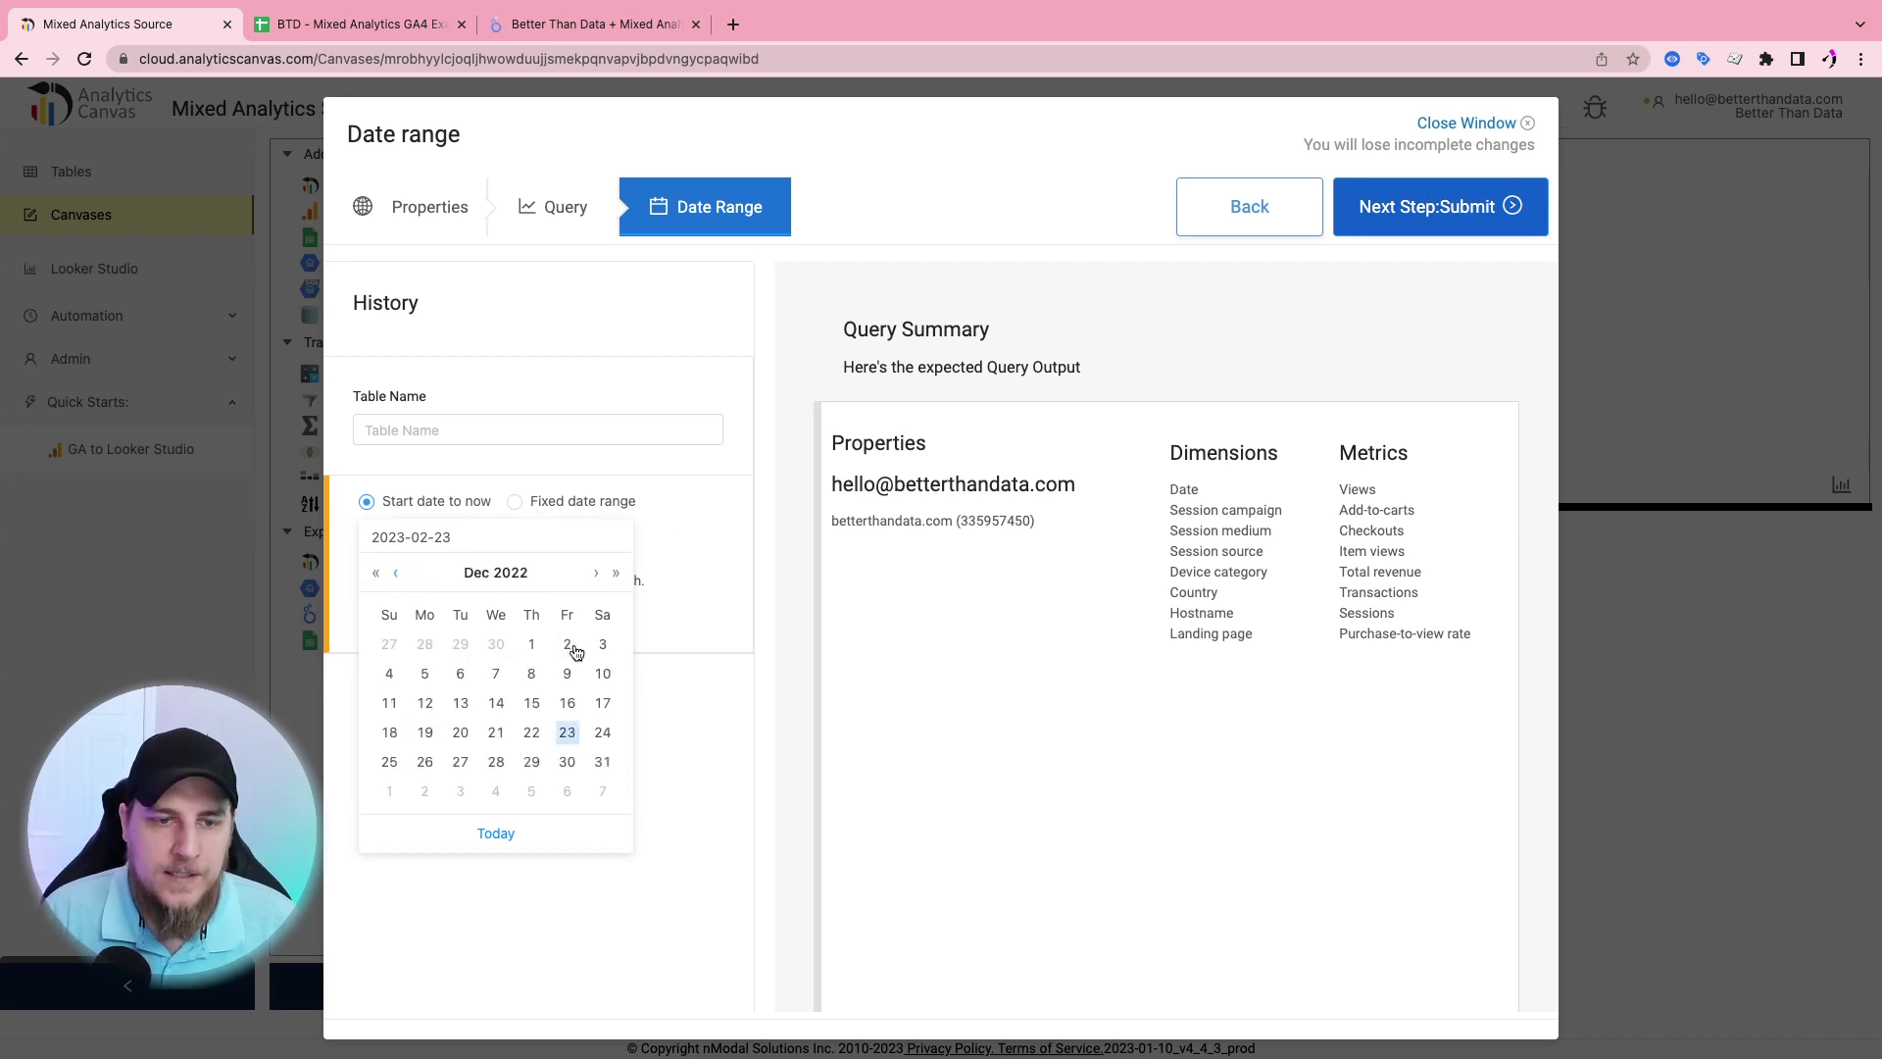
click(531, 645)
click(601, 430)
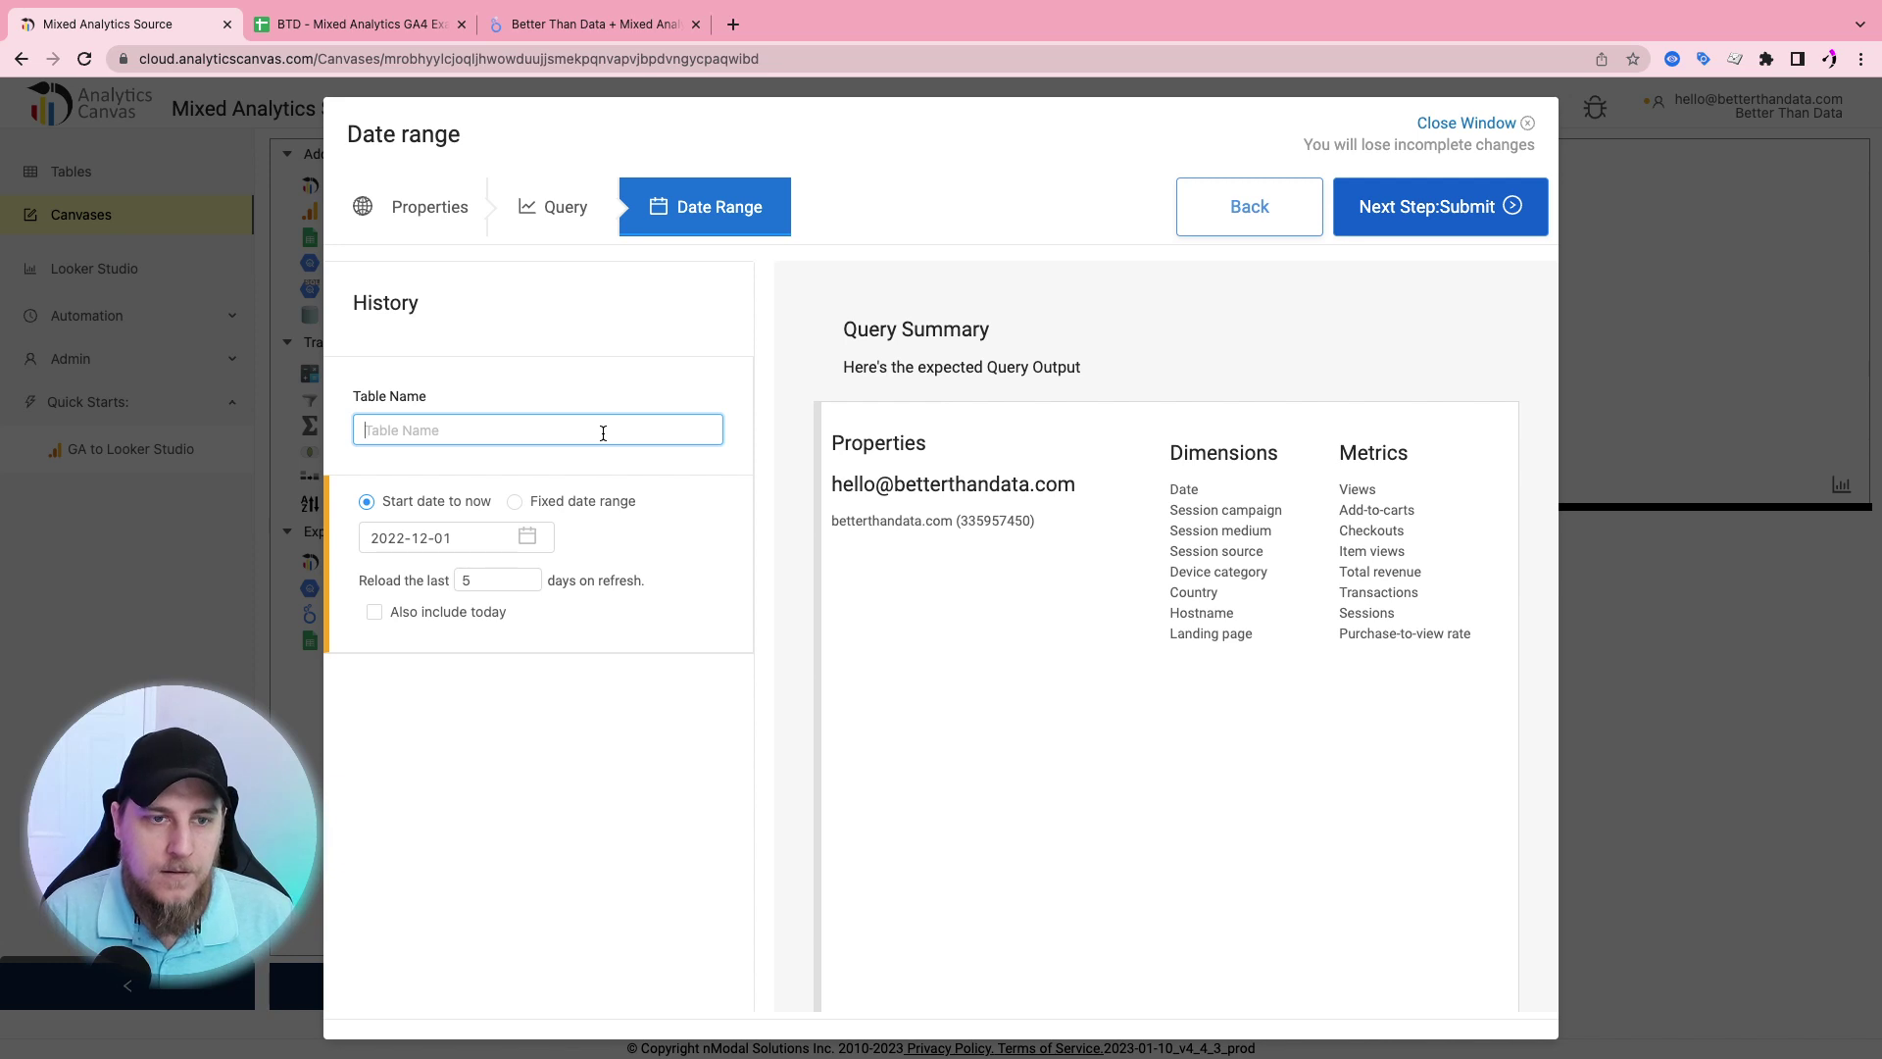
text(GA4 Source Data)
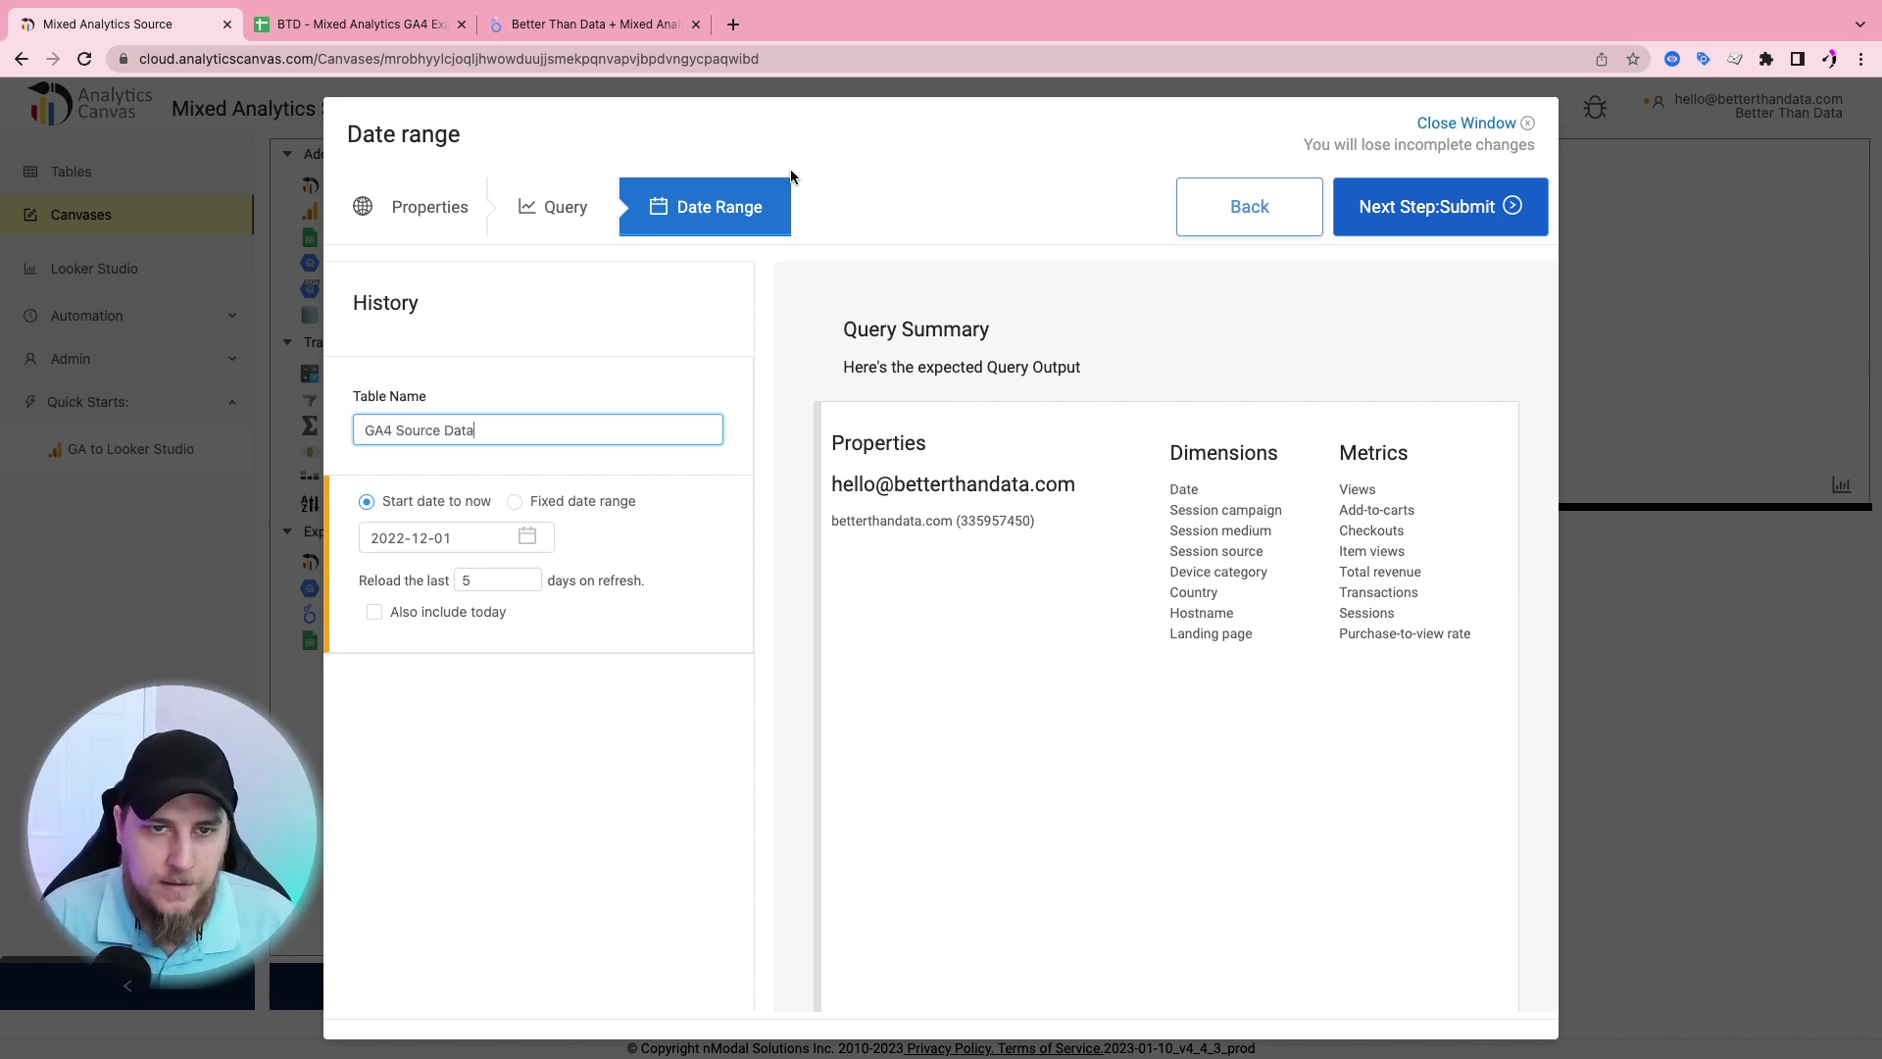
click(1441, 222)
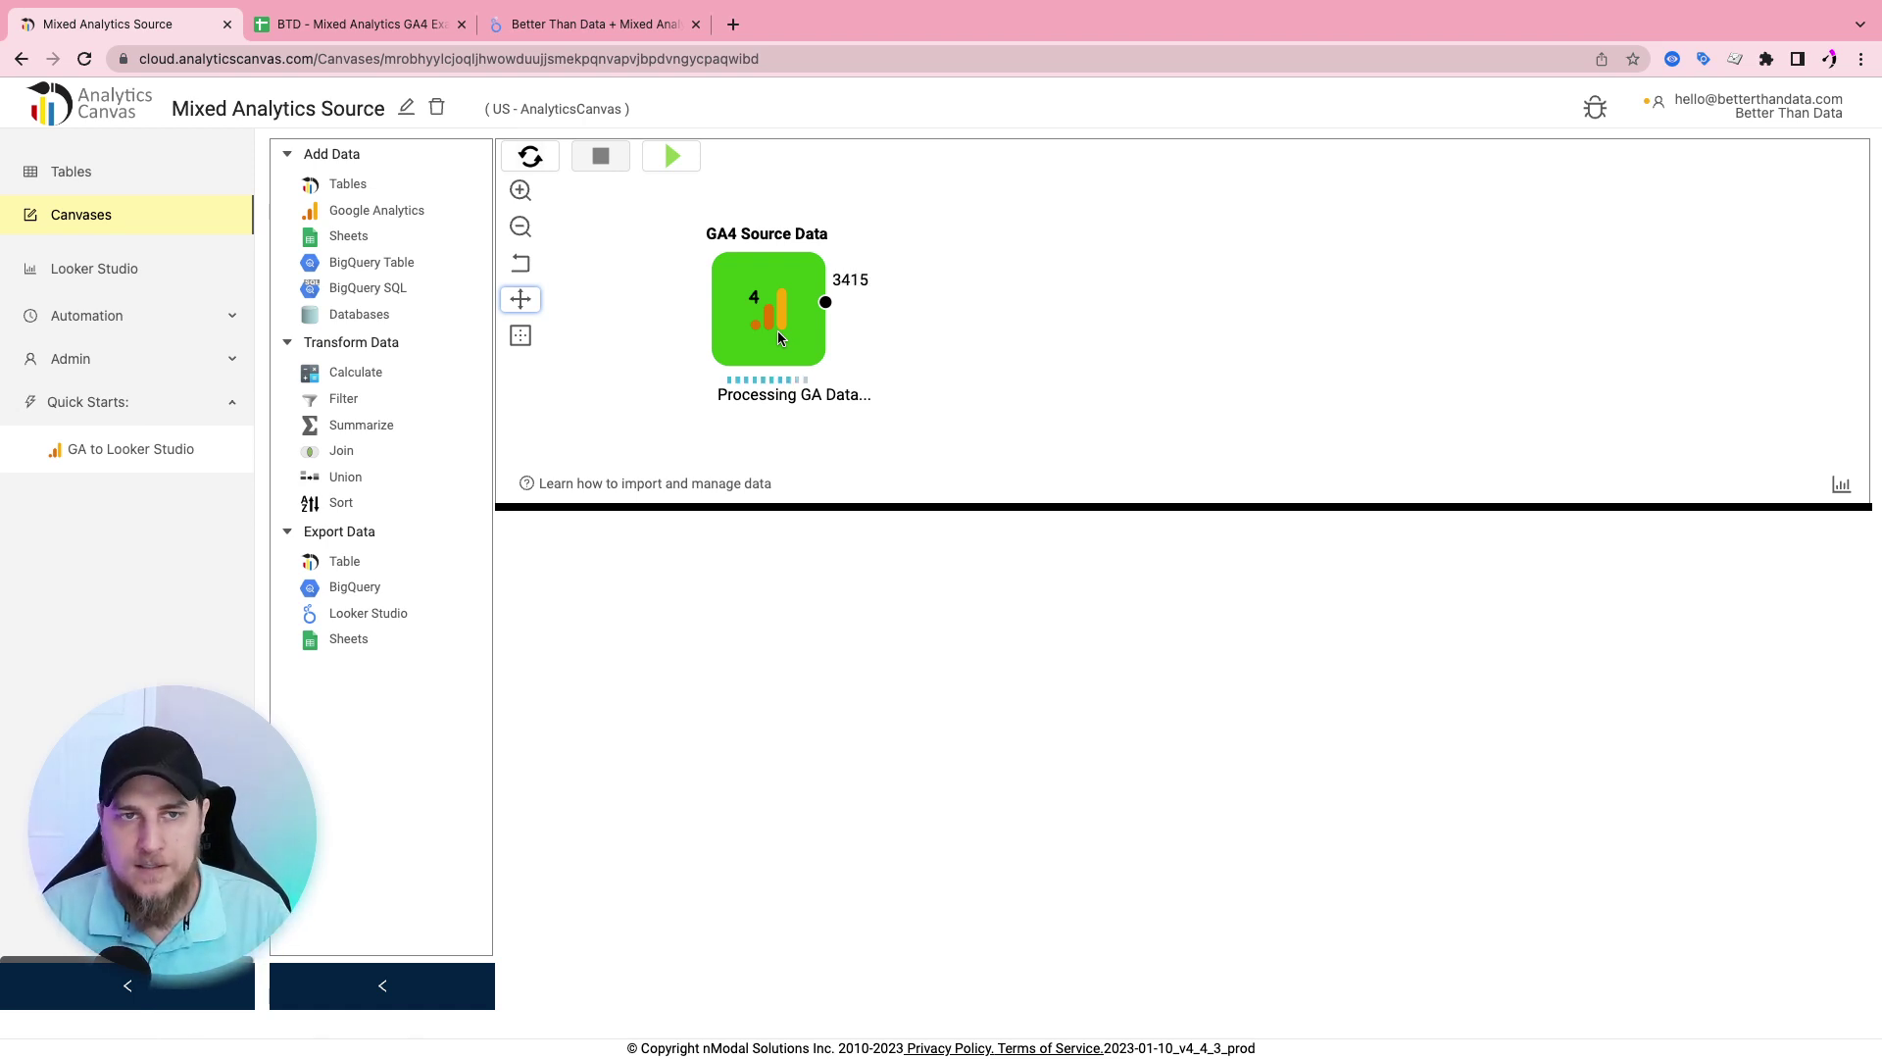
Place a Looker Studio export block beside GA4 Source Data and connect them
click(387, 24)
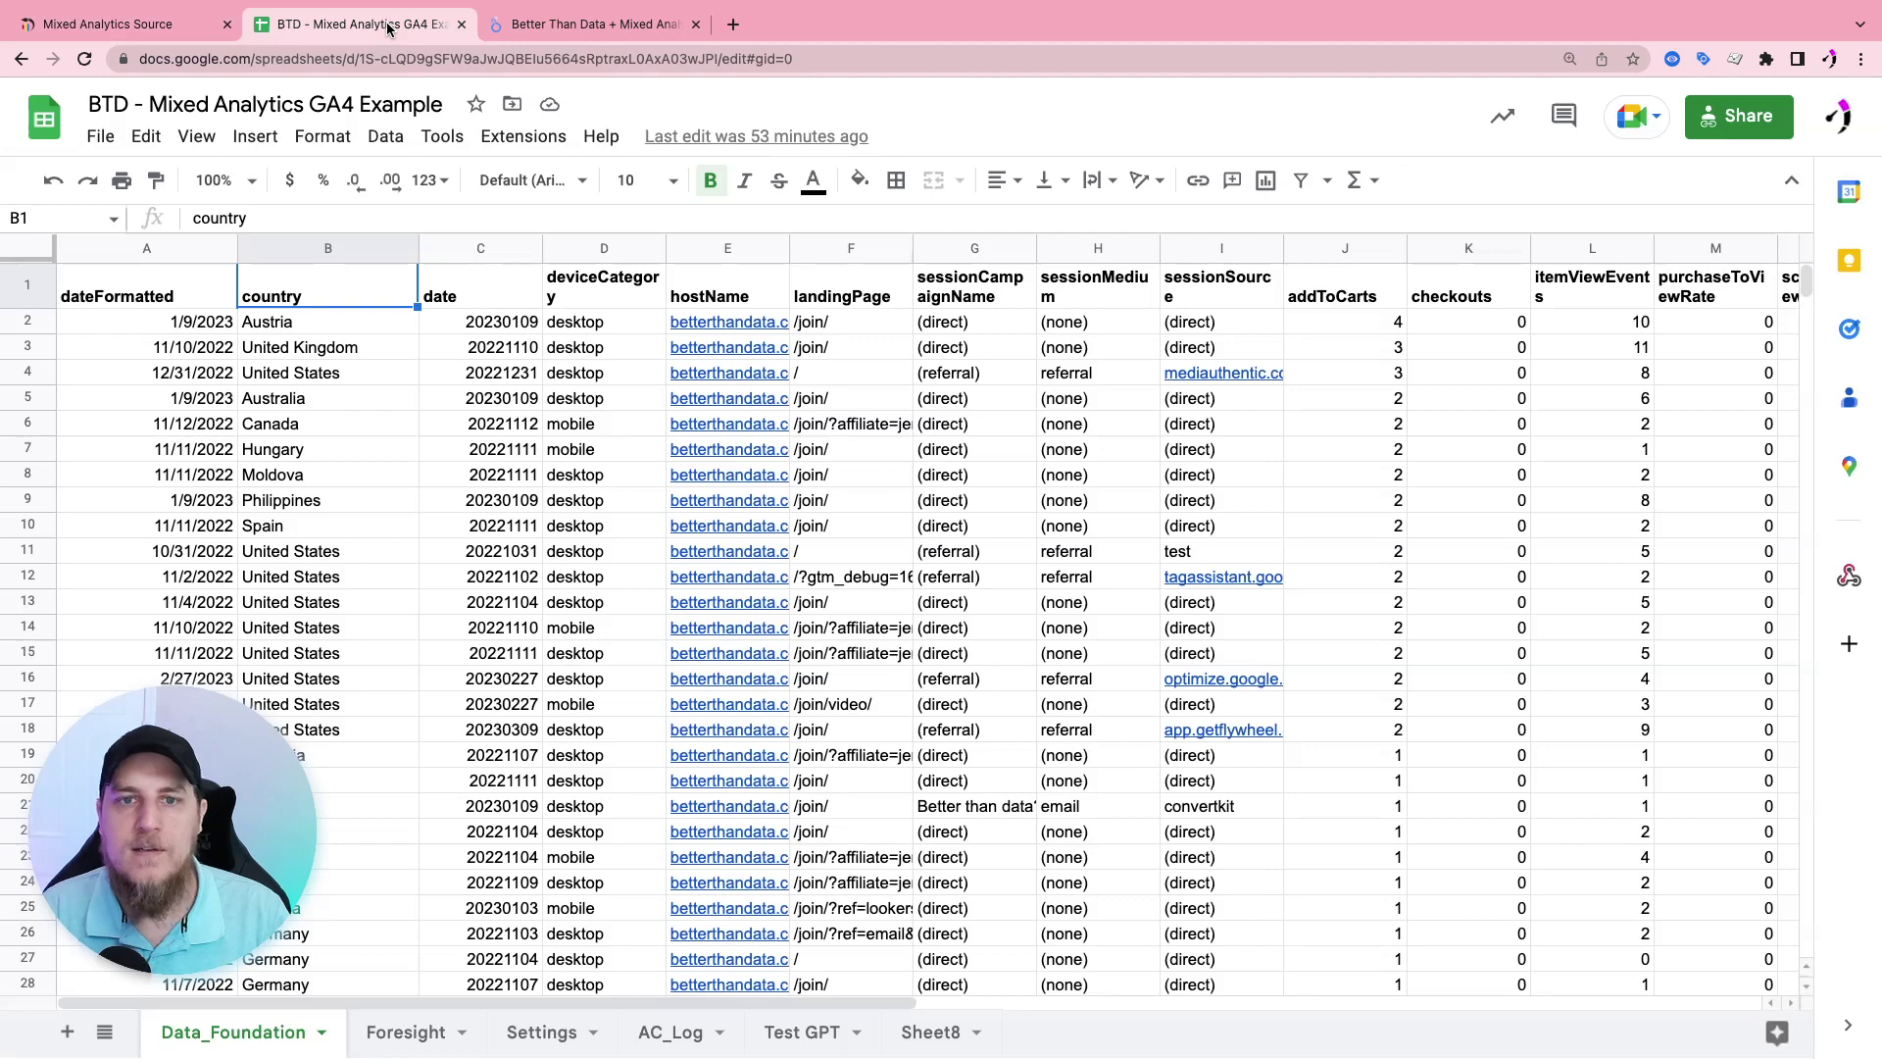
click(154, 24)
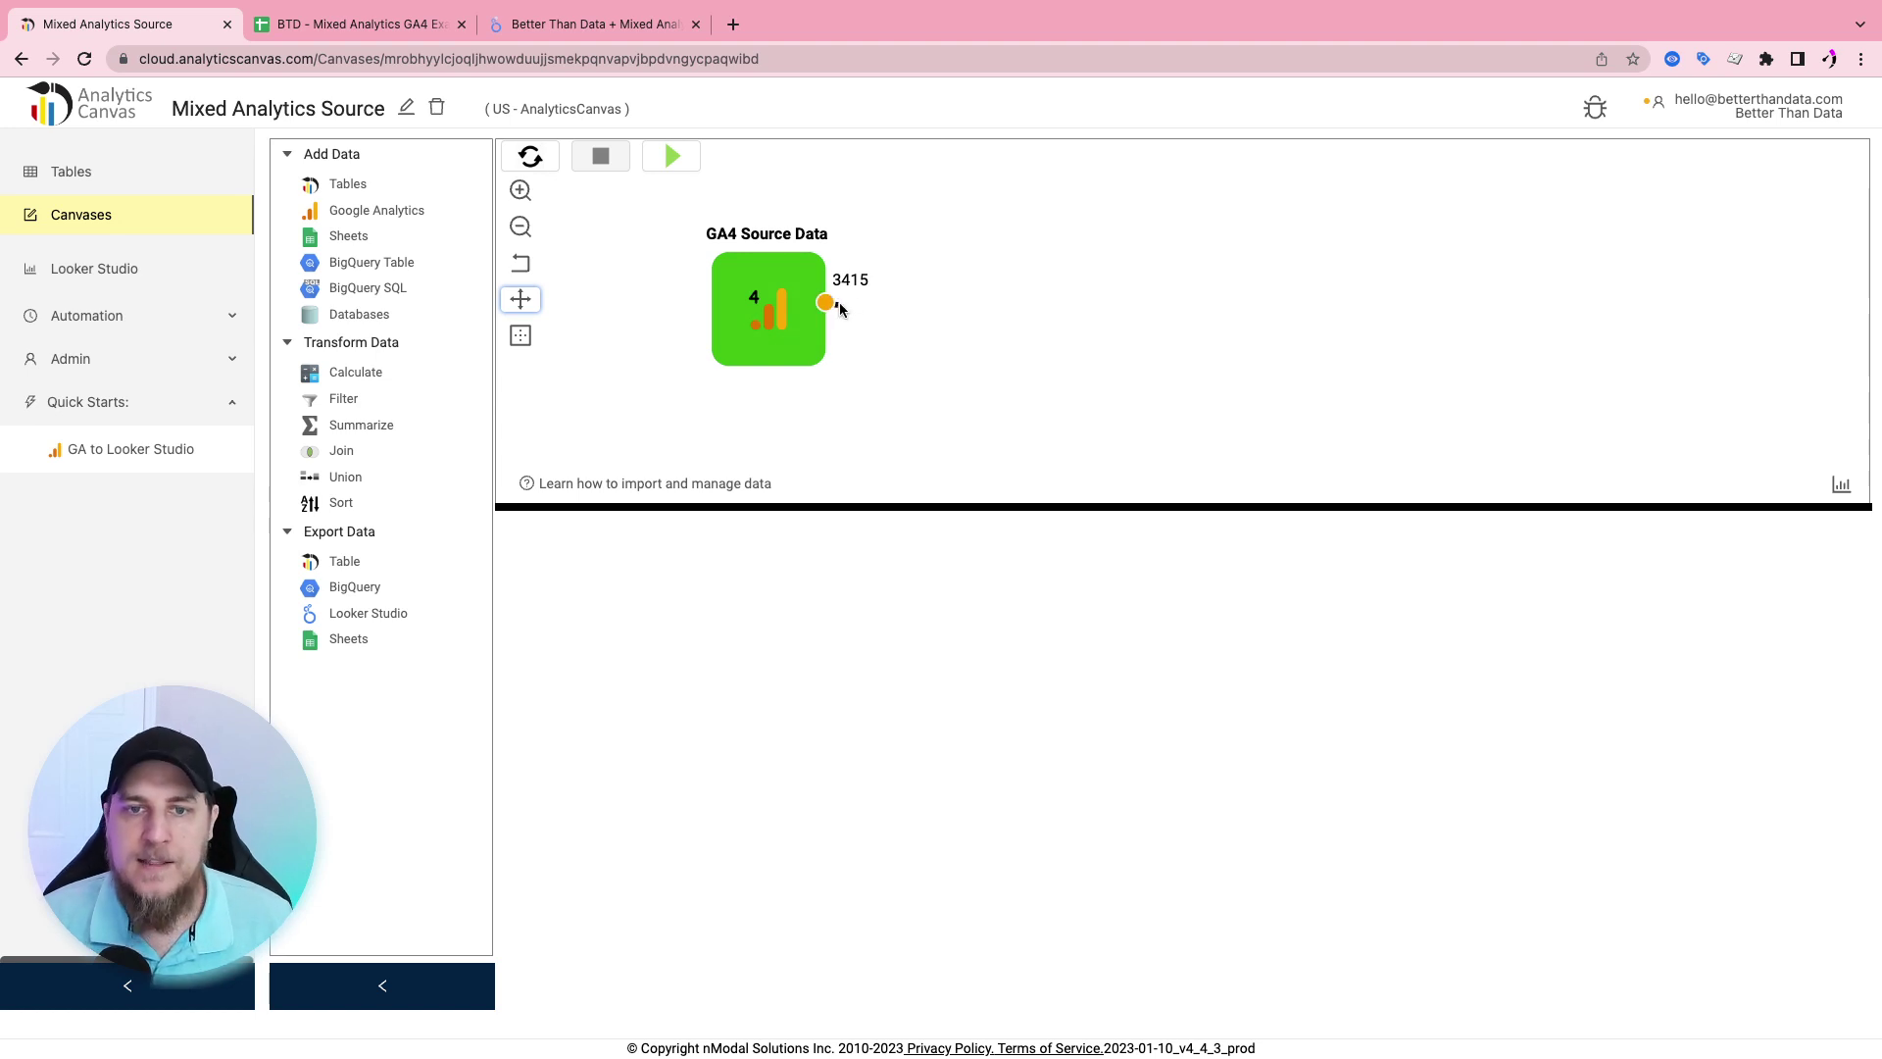
drag(355, 611, 977, 302)
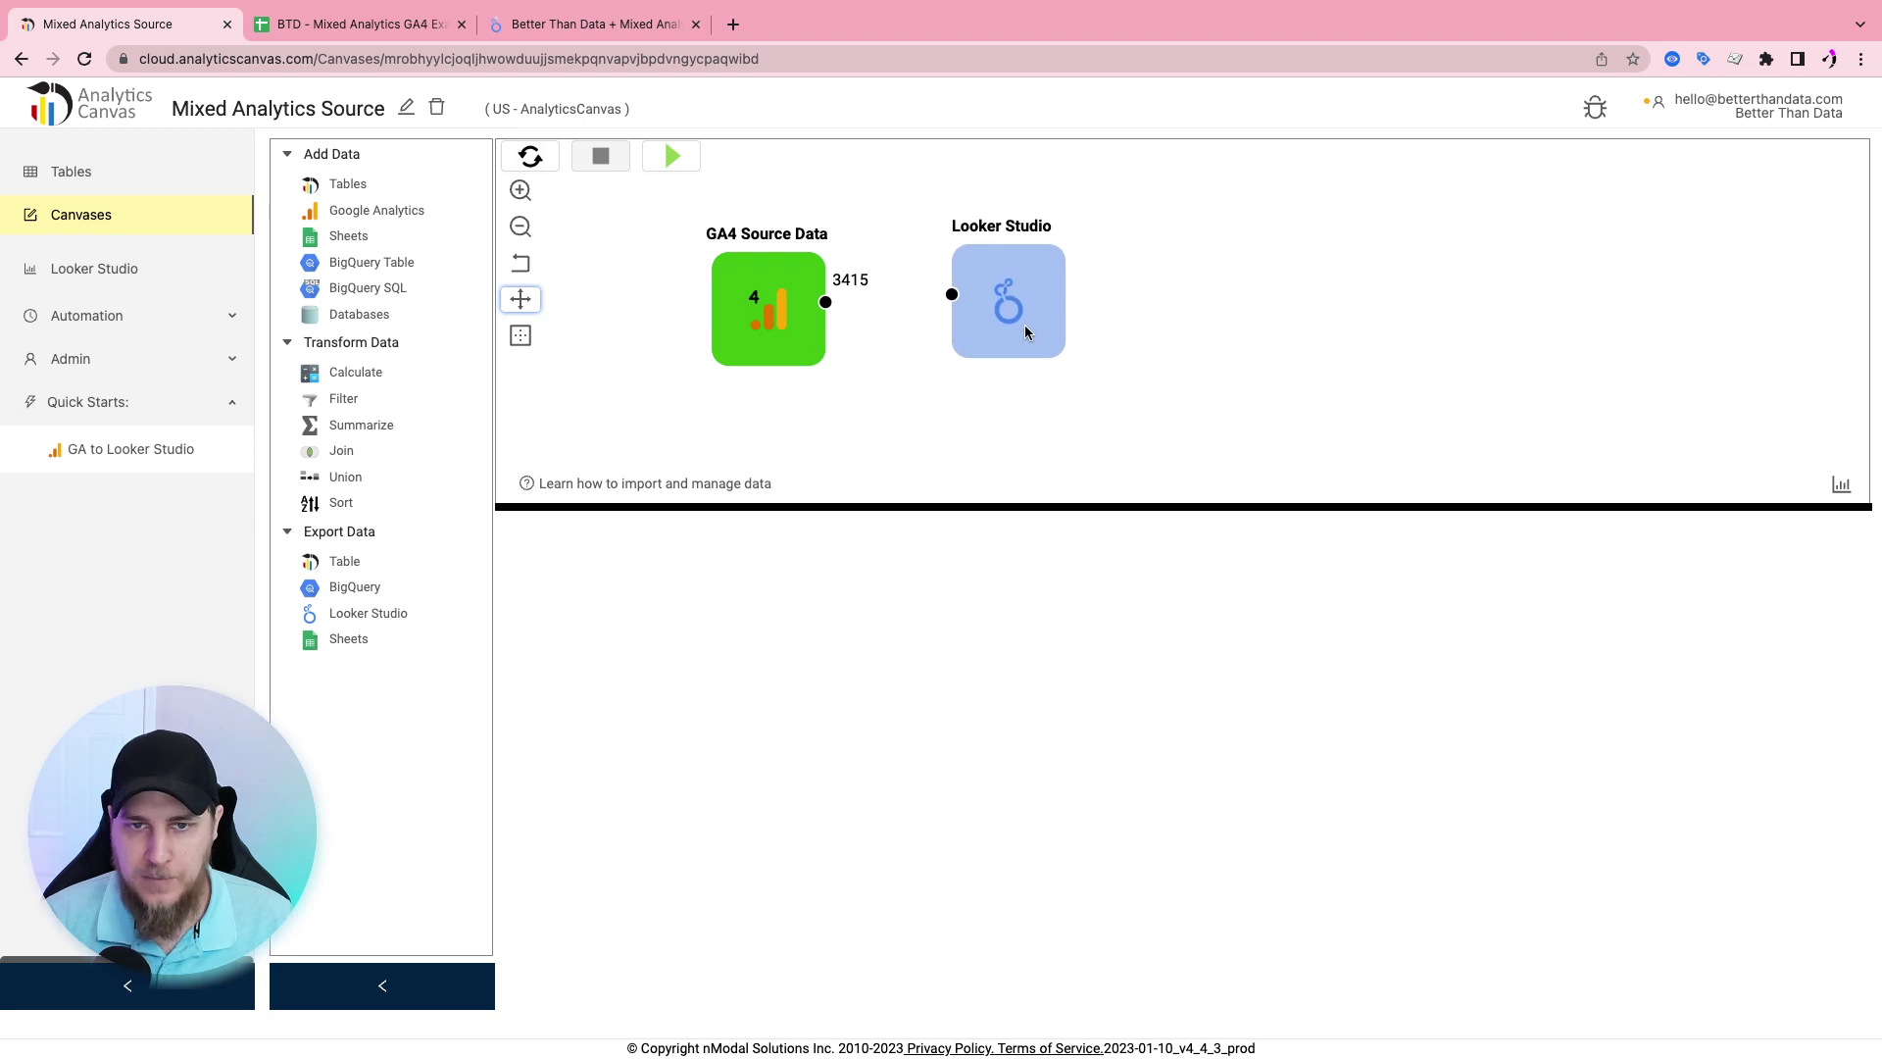
drag(825, 302, 1008, 310)
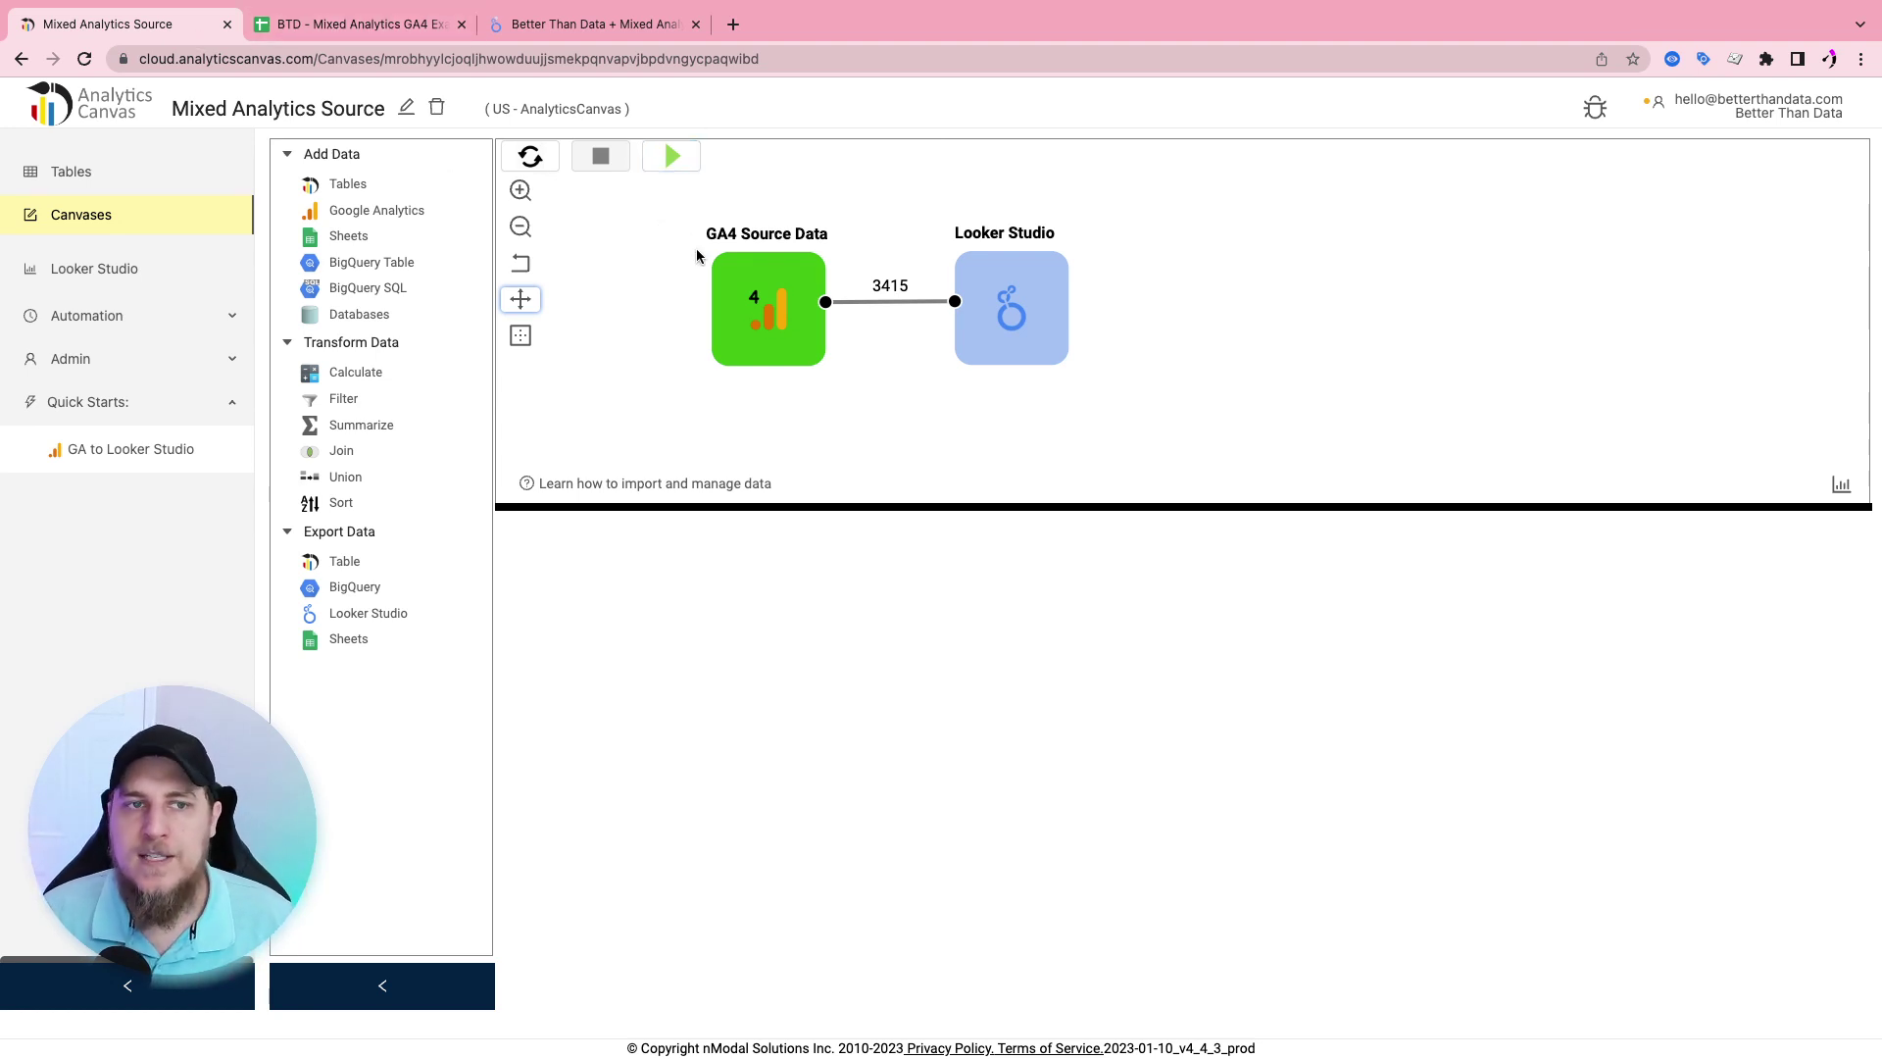
Compare the GA4 Source Data to Looker Studio pipeline against the GA4 example spreadsheet
click(397, 29)
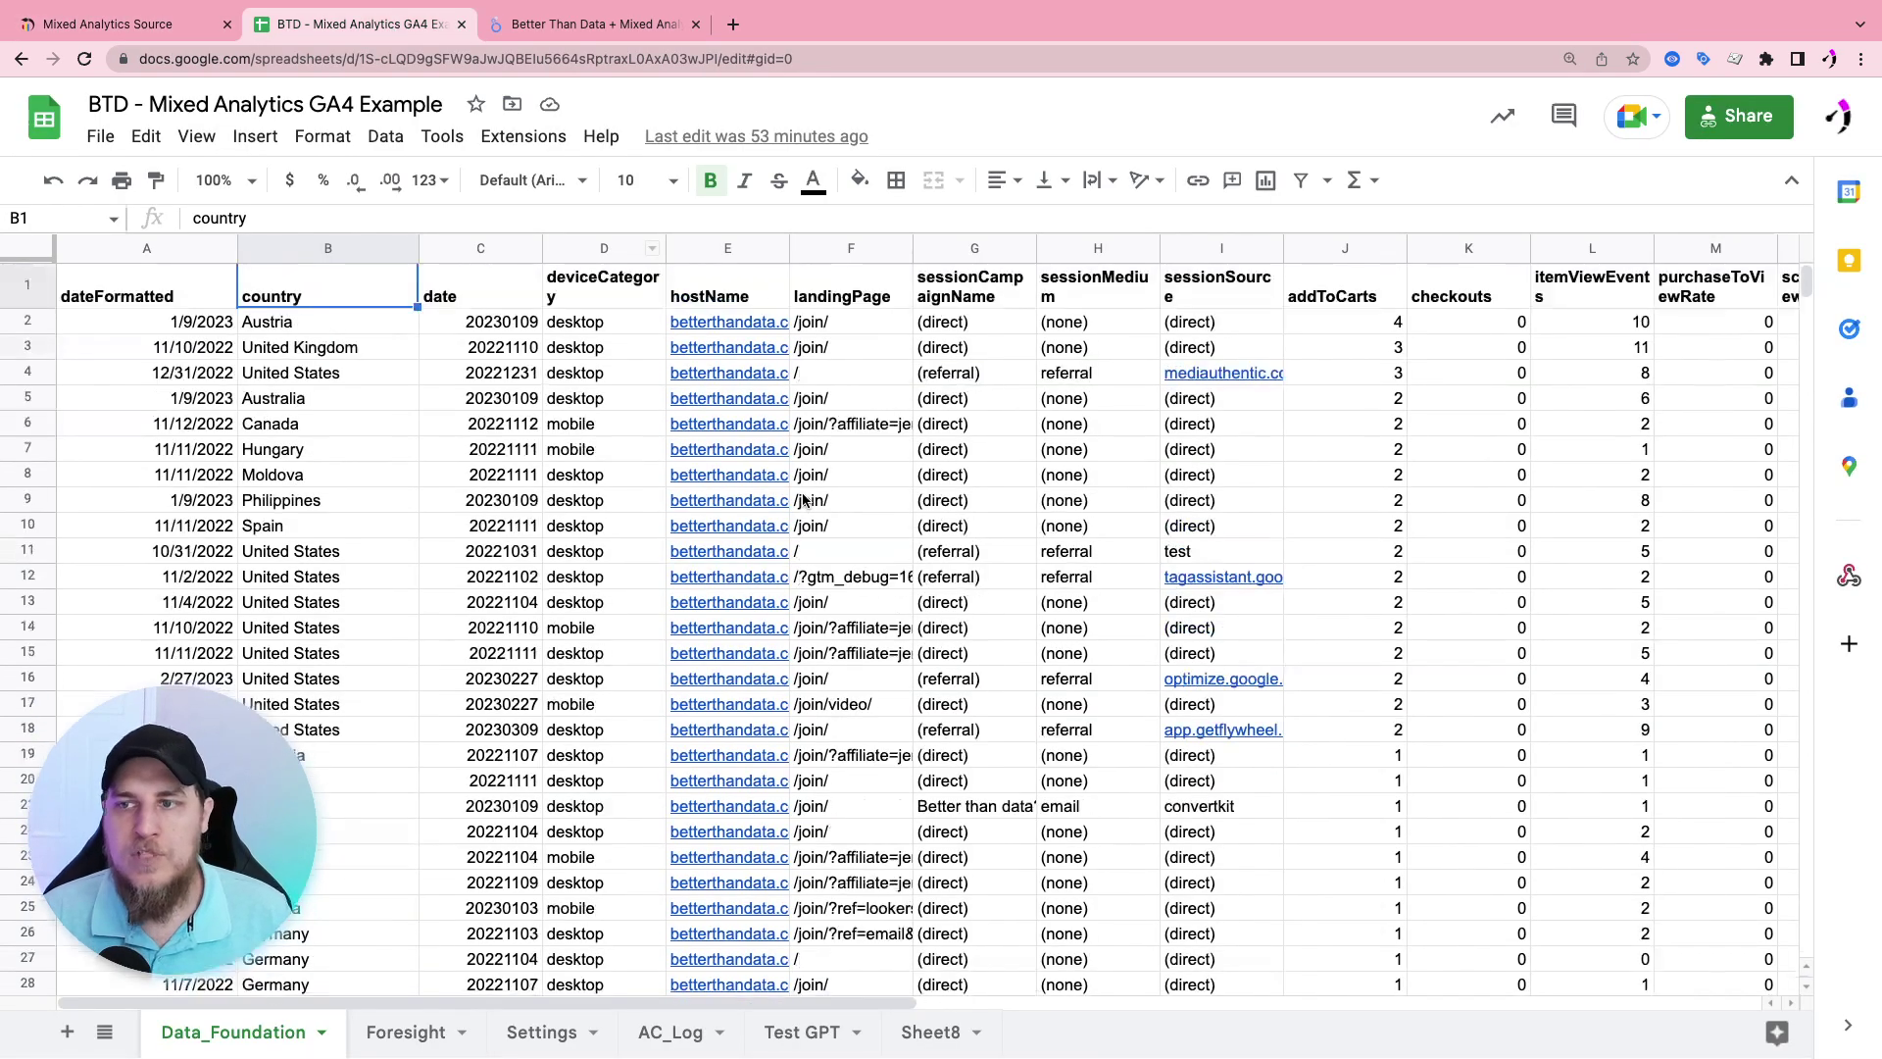
click(137, 26)
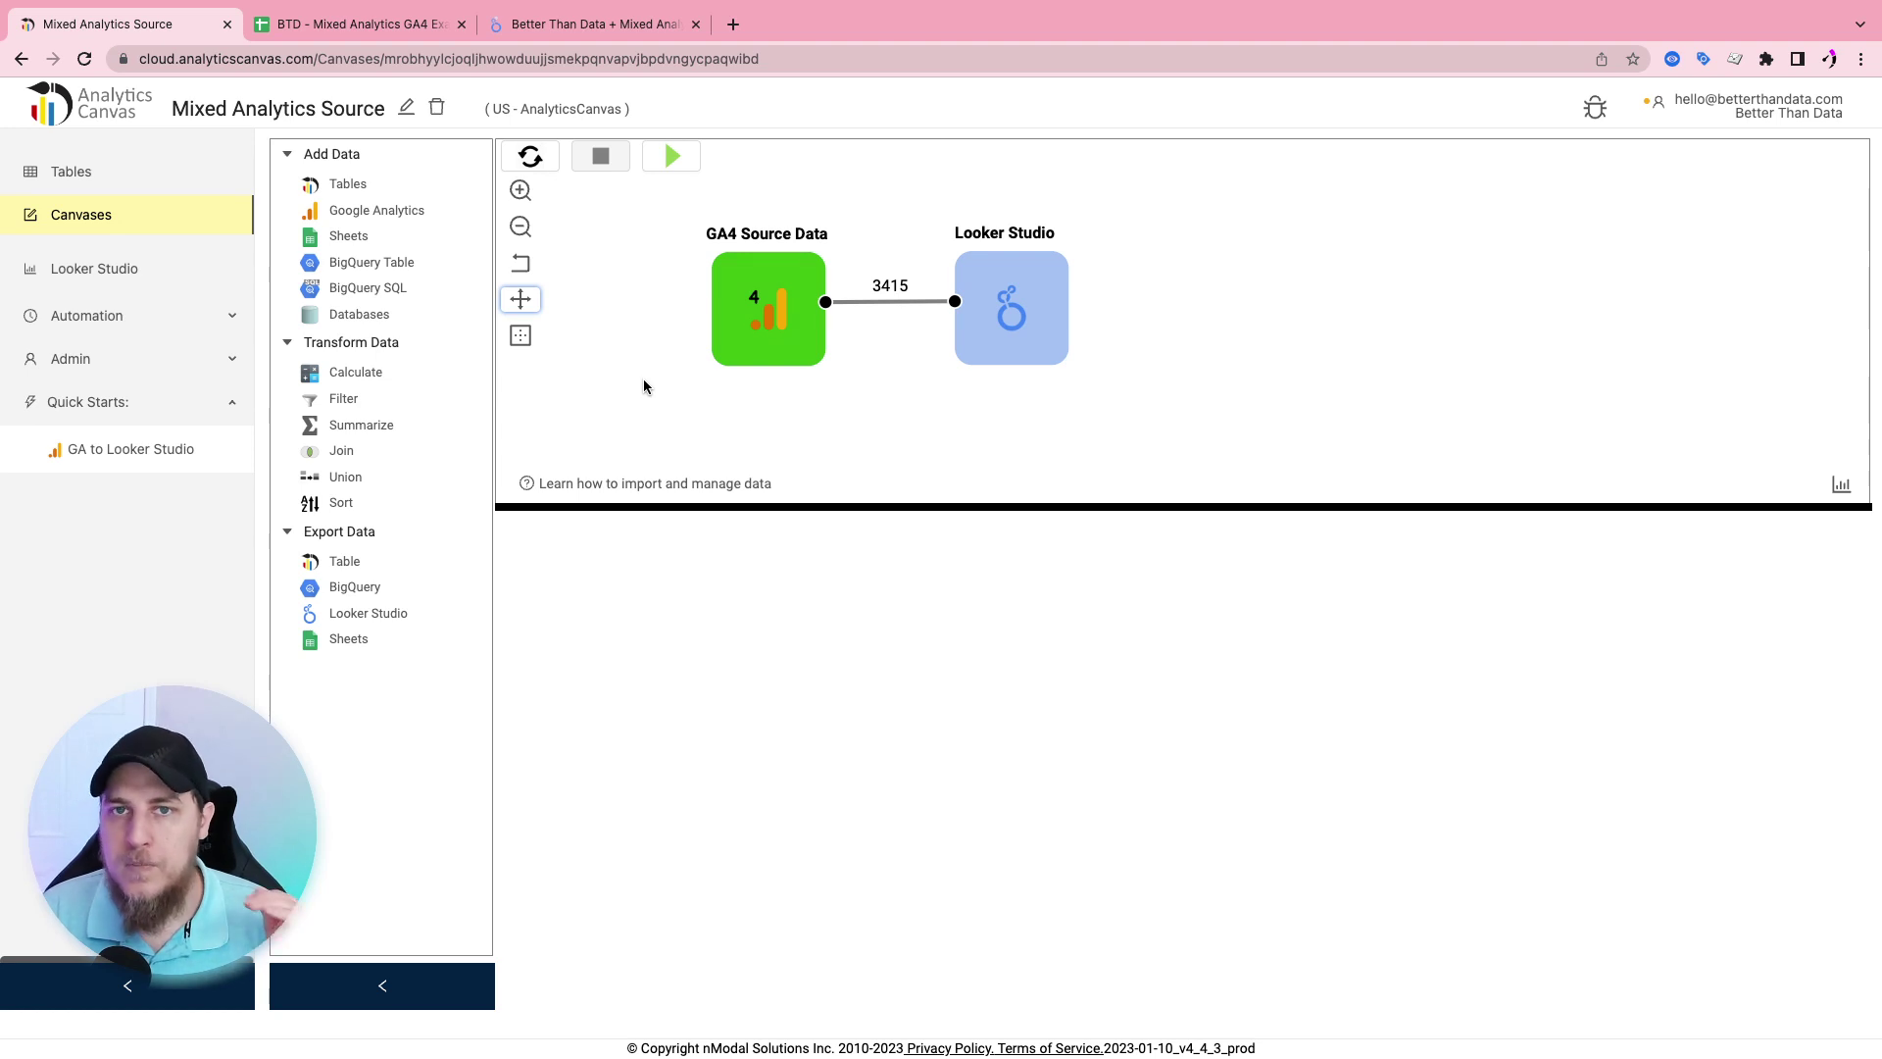
scroll(643, 374, up, 5)
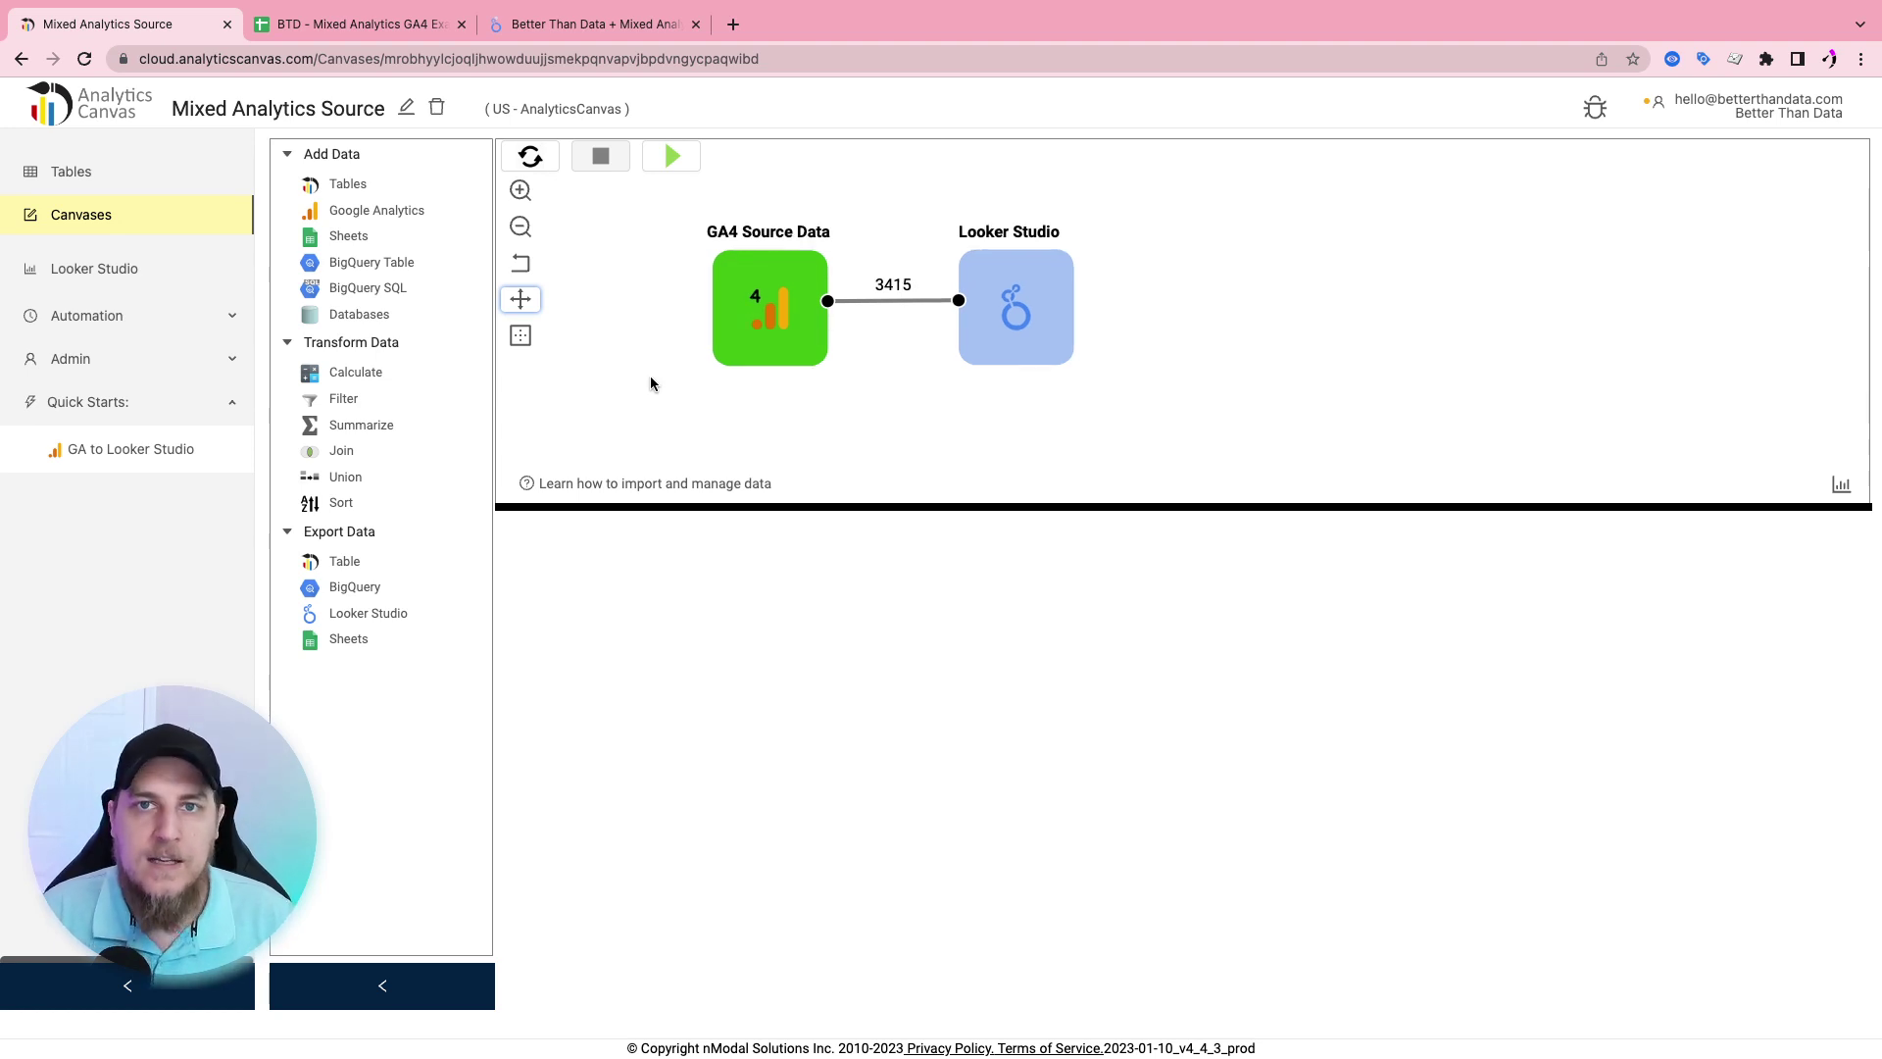
click(382, 26)
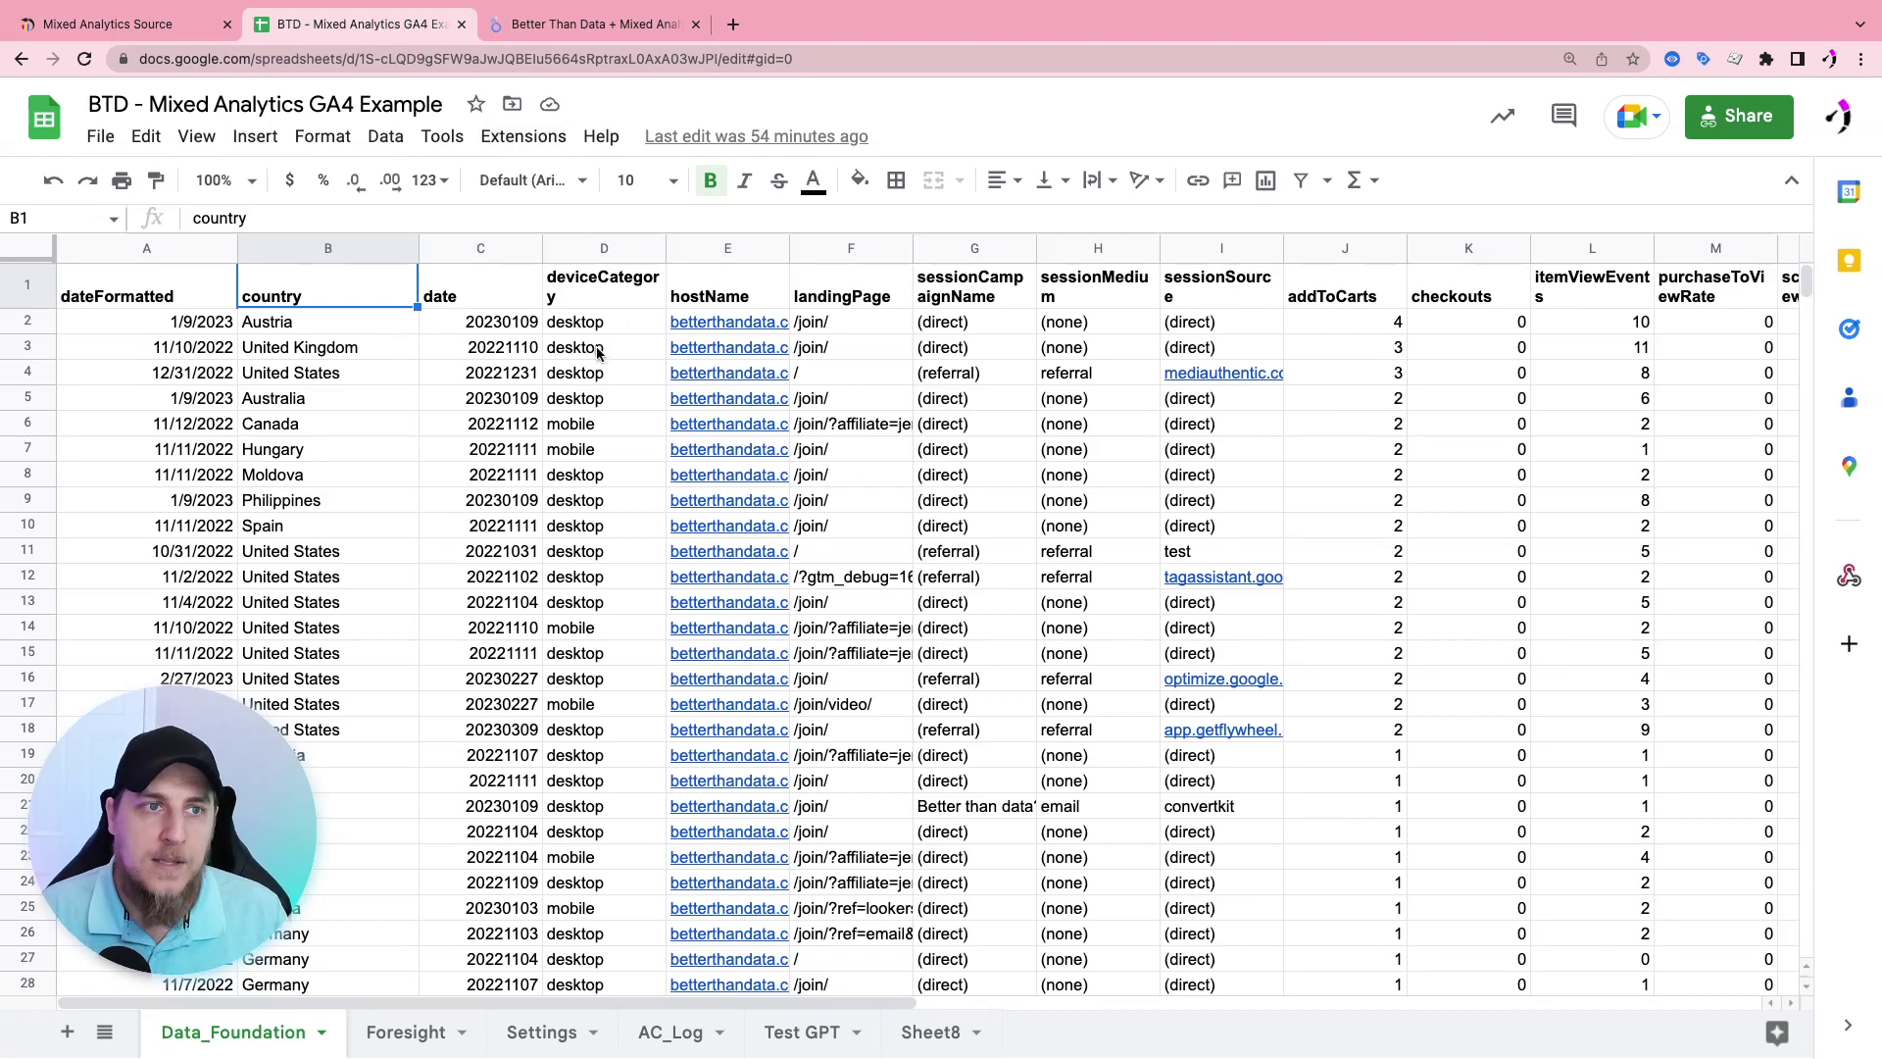
click(187, 26)
click(400, 26)
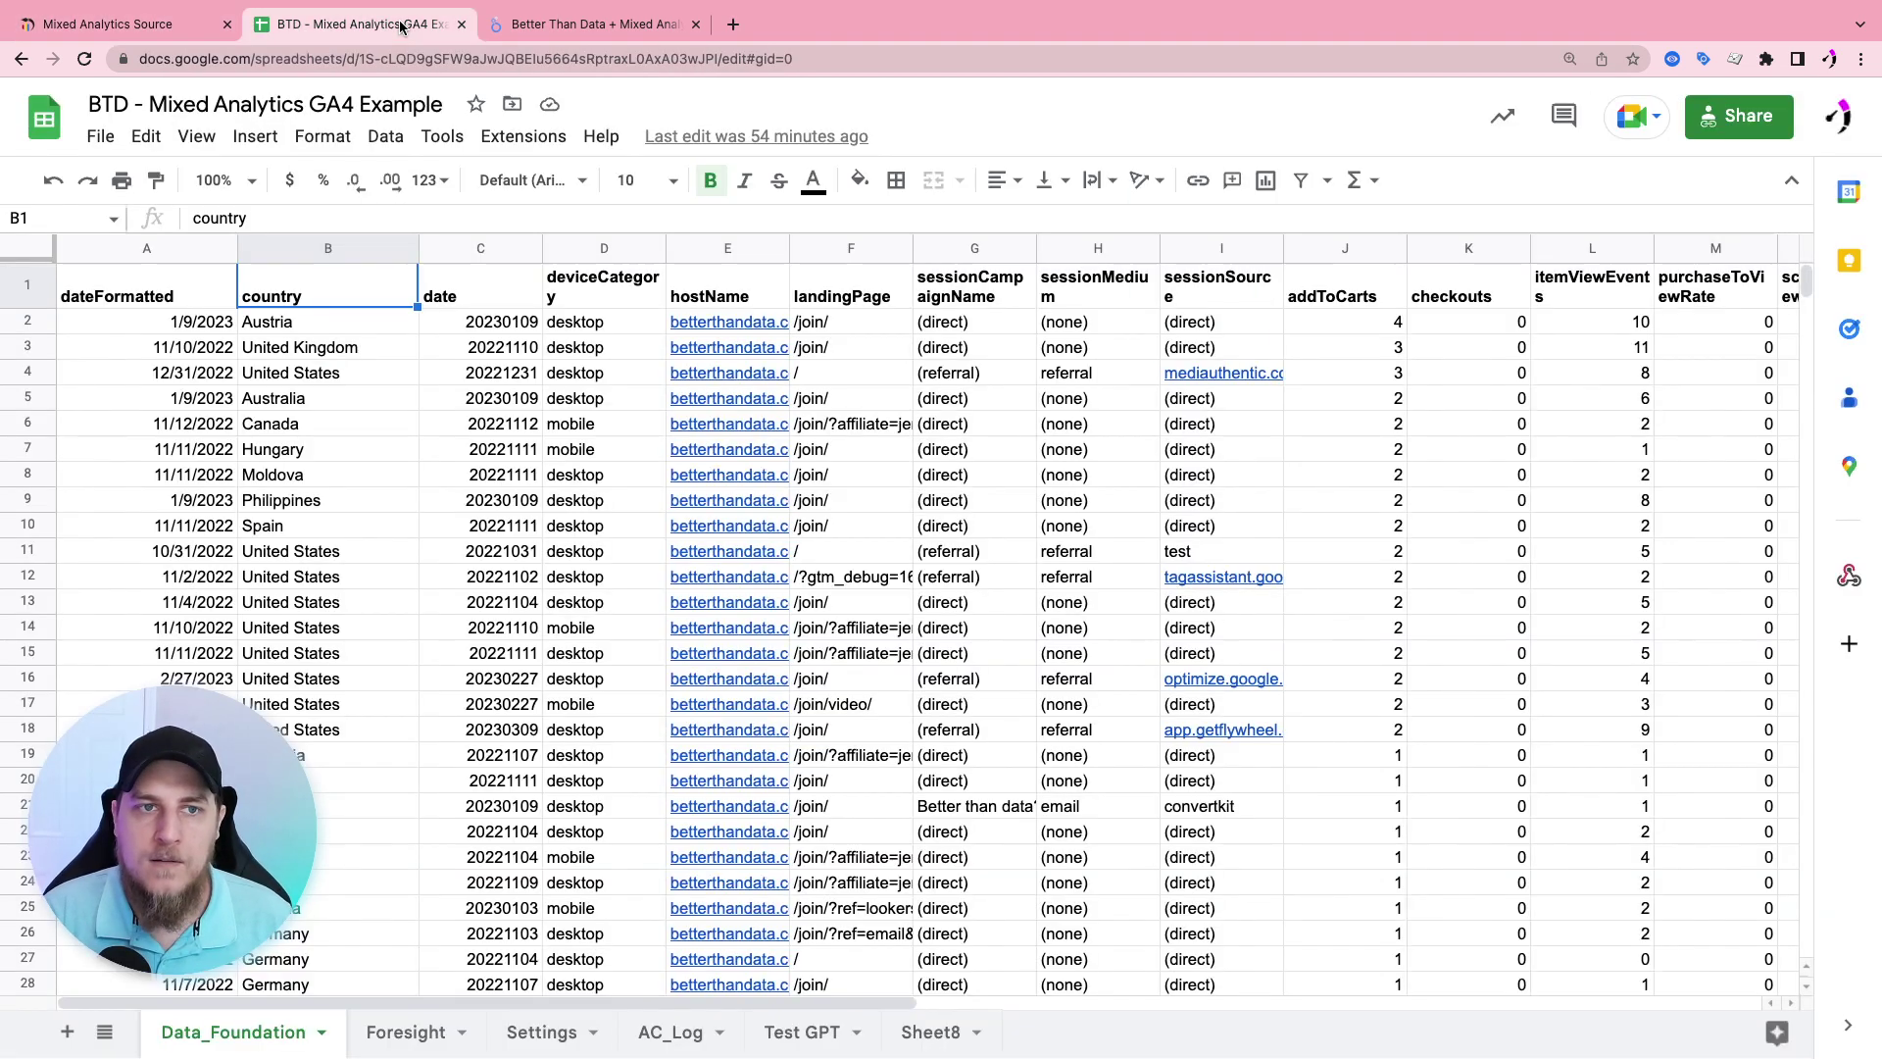
click(137, 22)
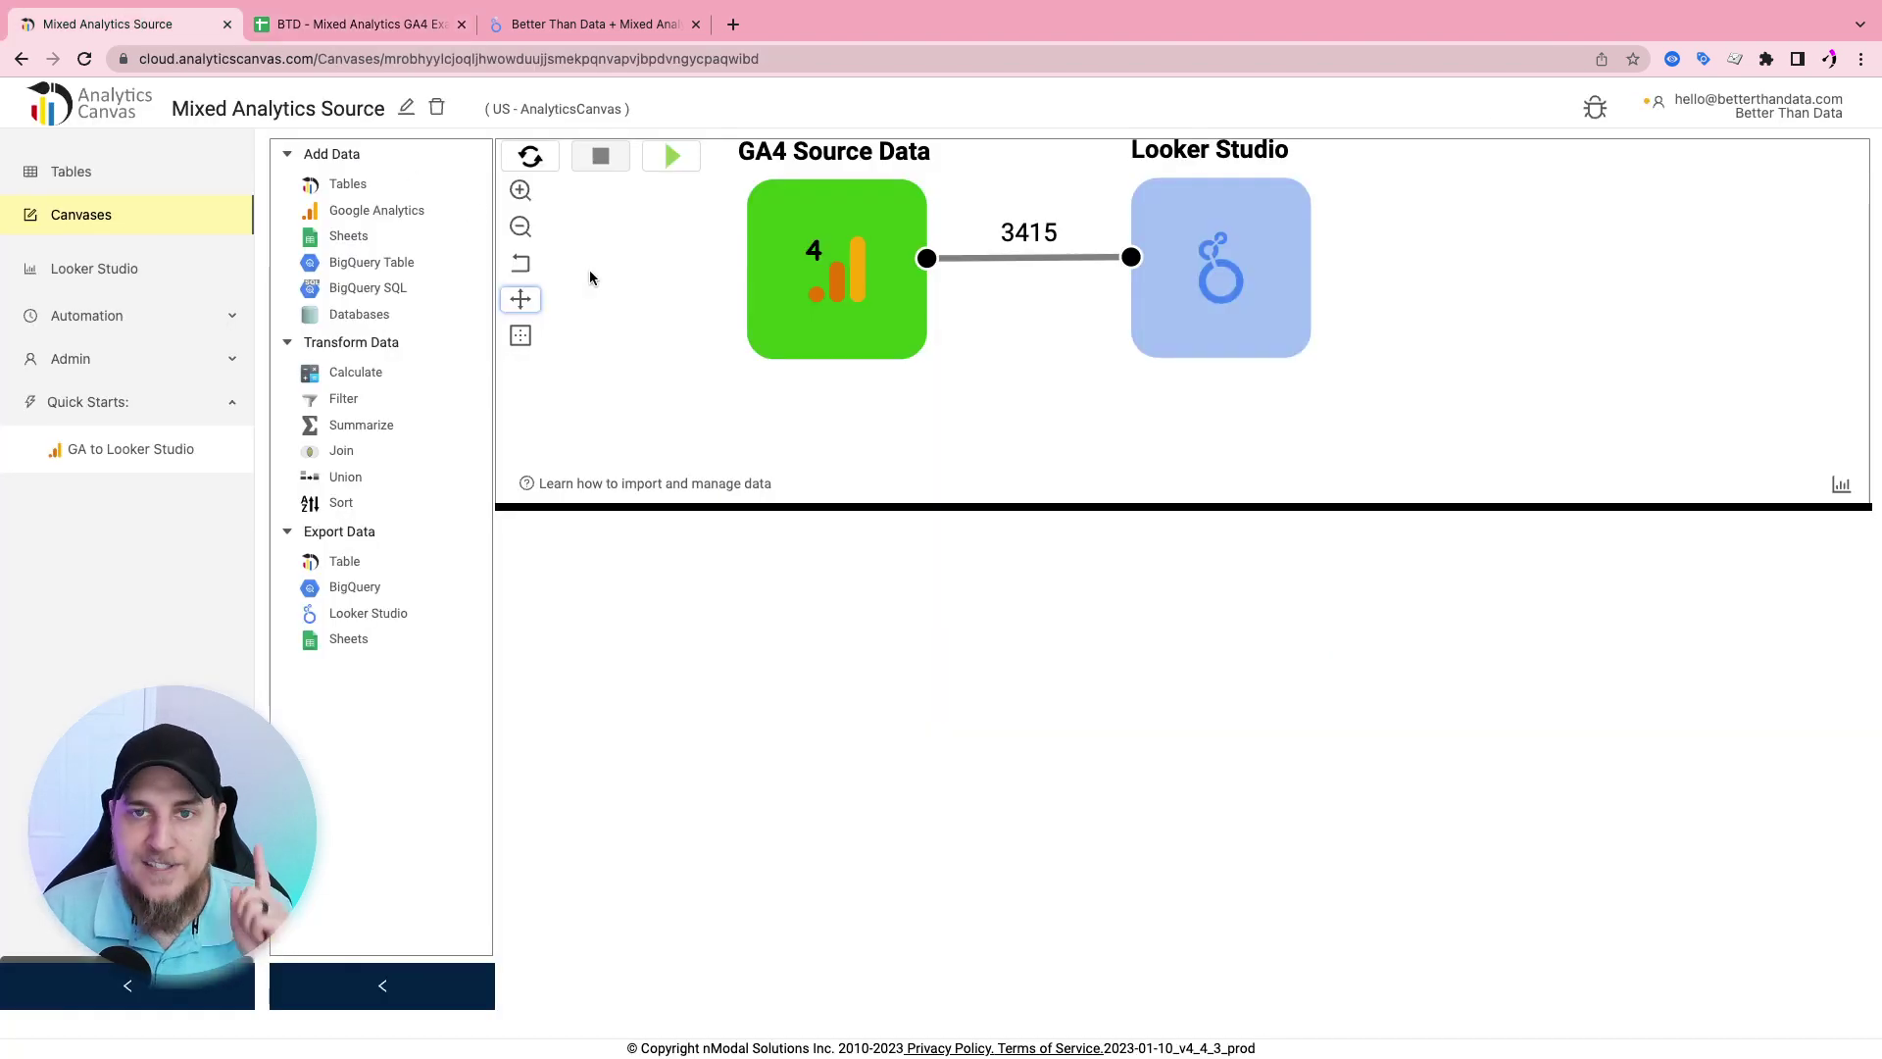
drag(632, 278, 608, 311)
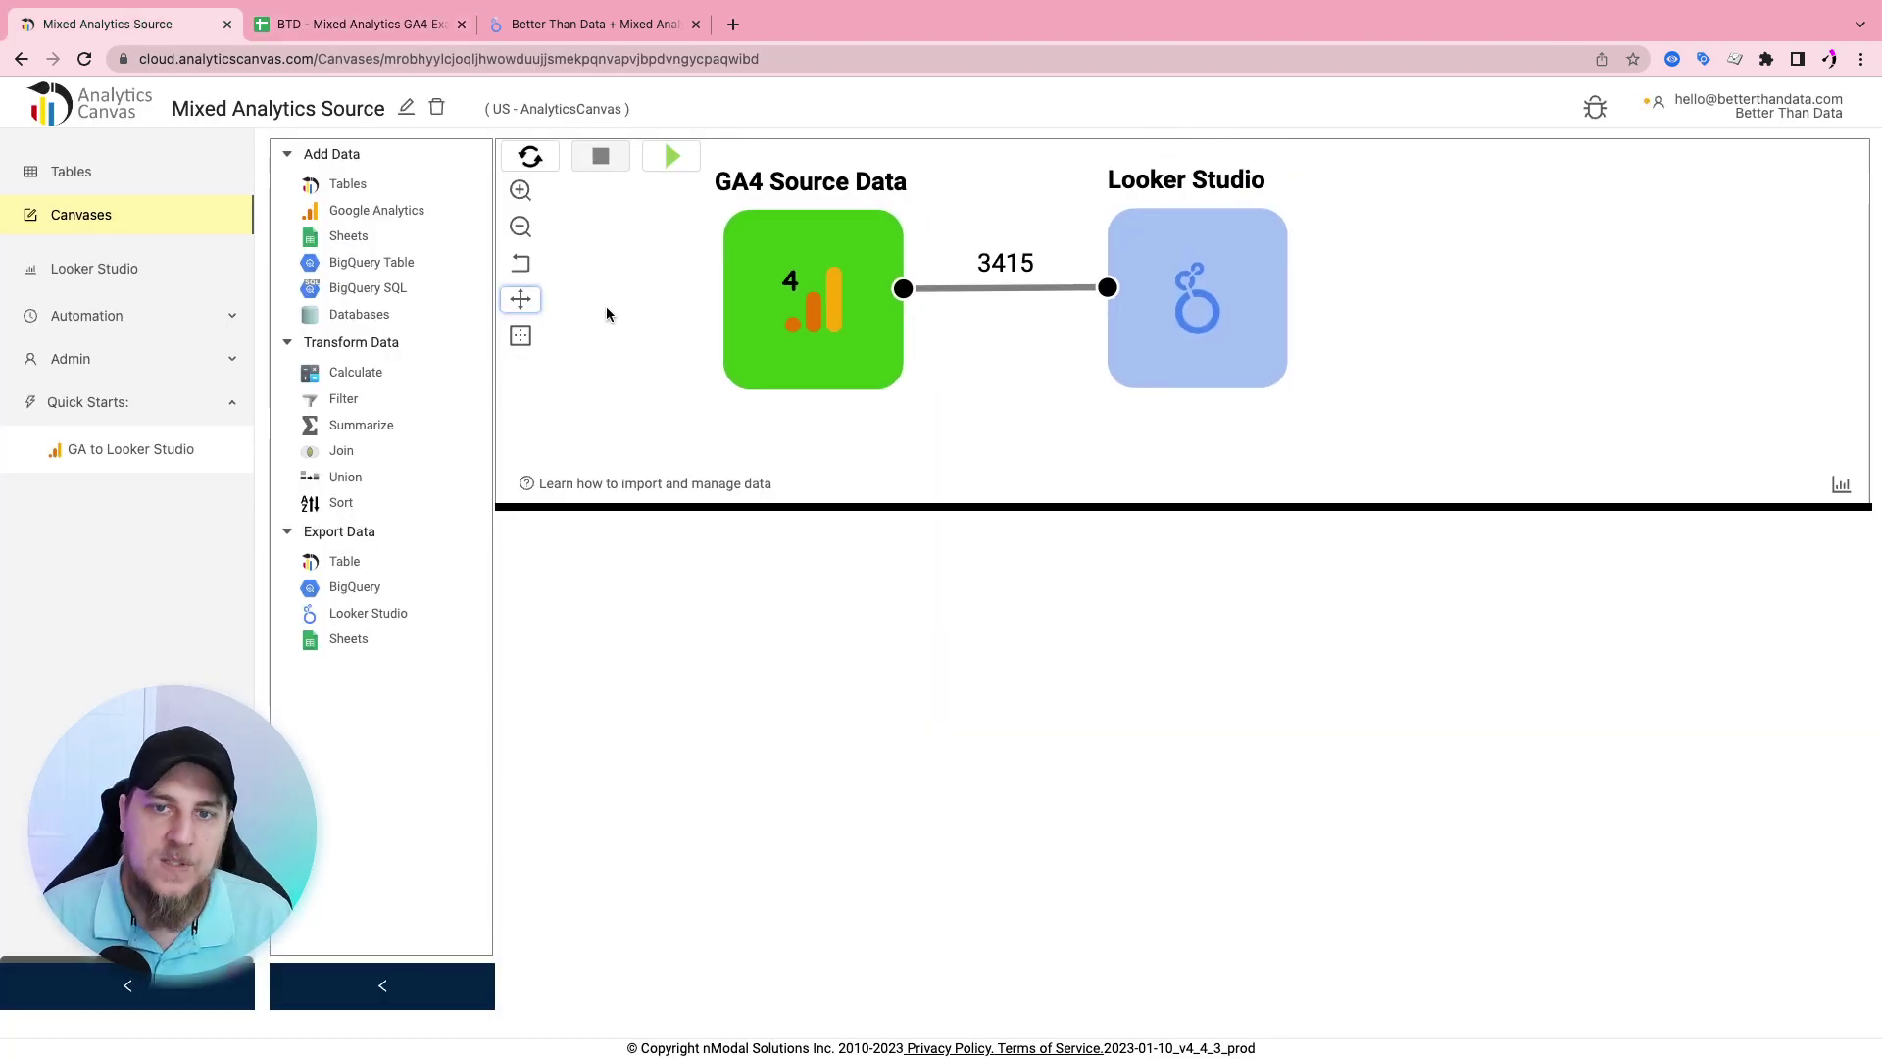
scroll(653, 250, down, 2)
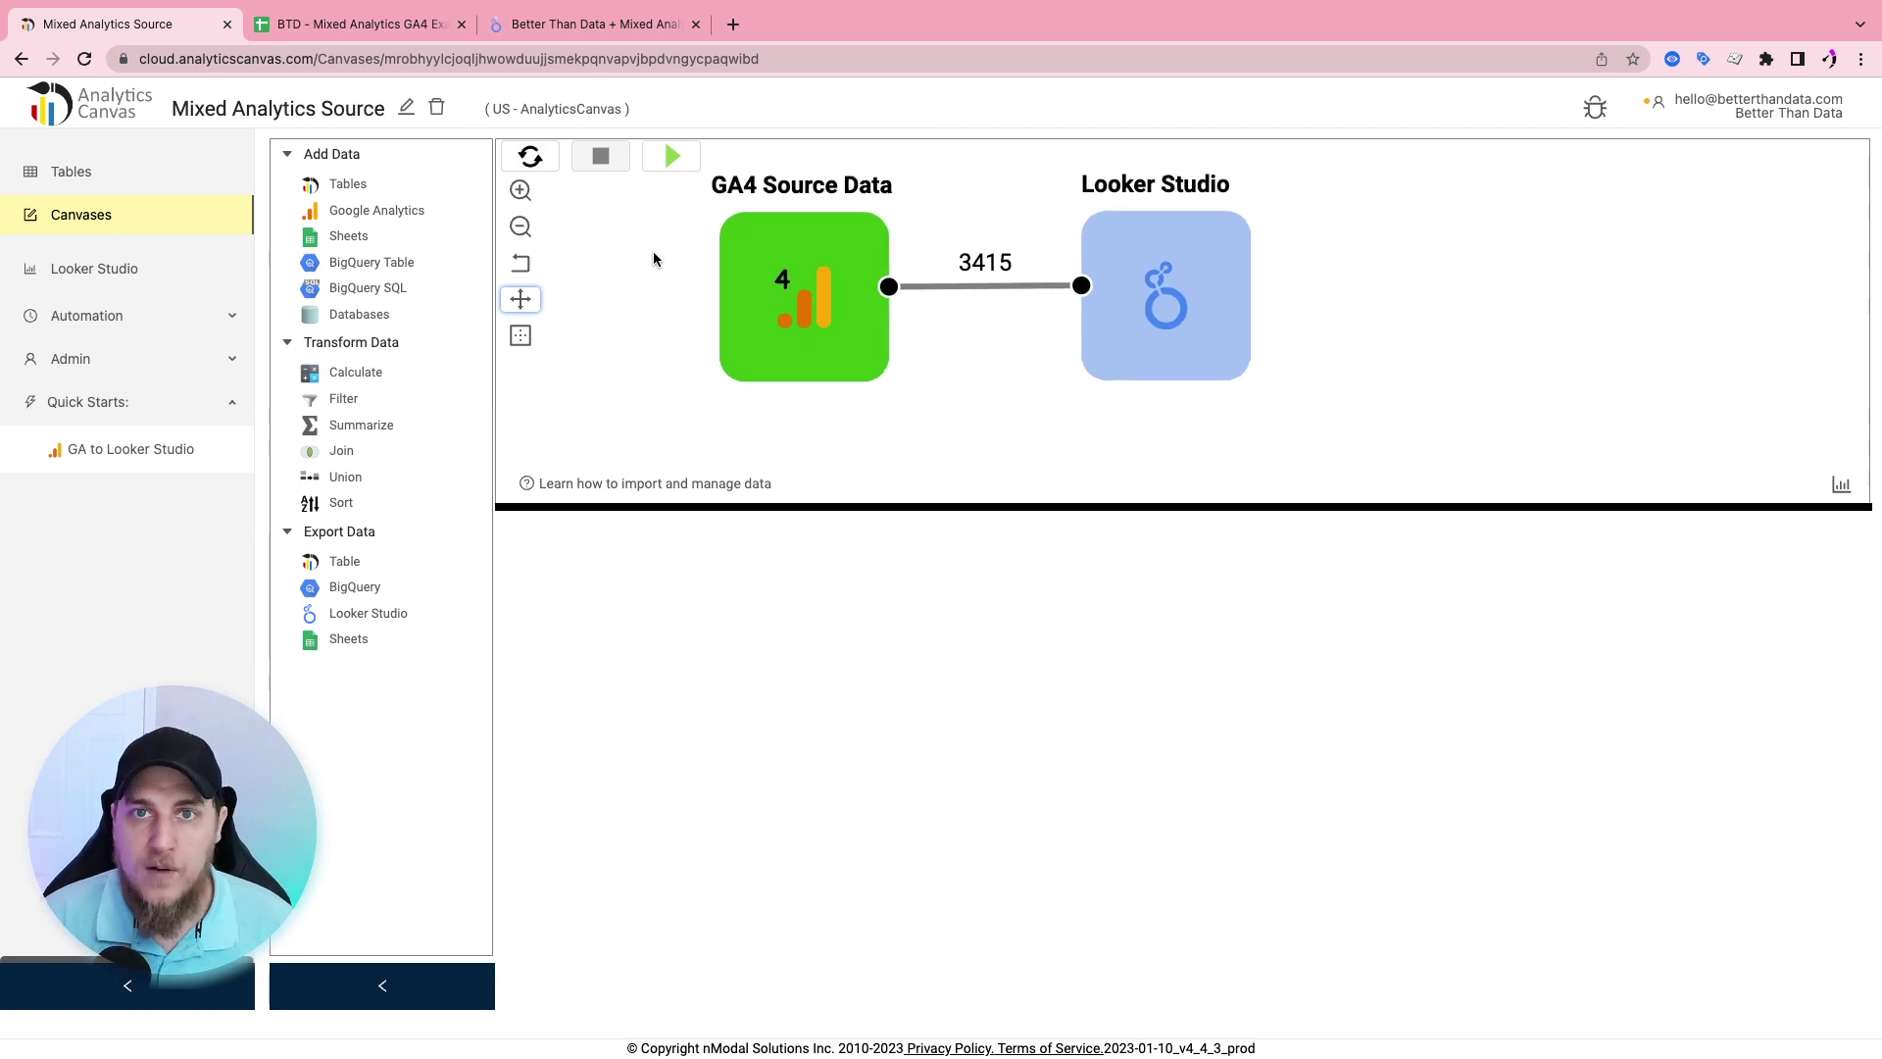
scroll(654, 258, up, 2)
click(372, 24)
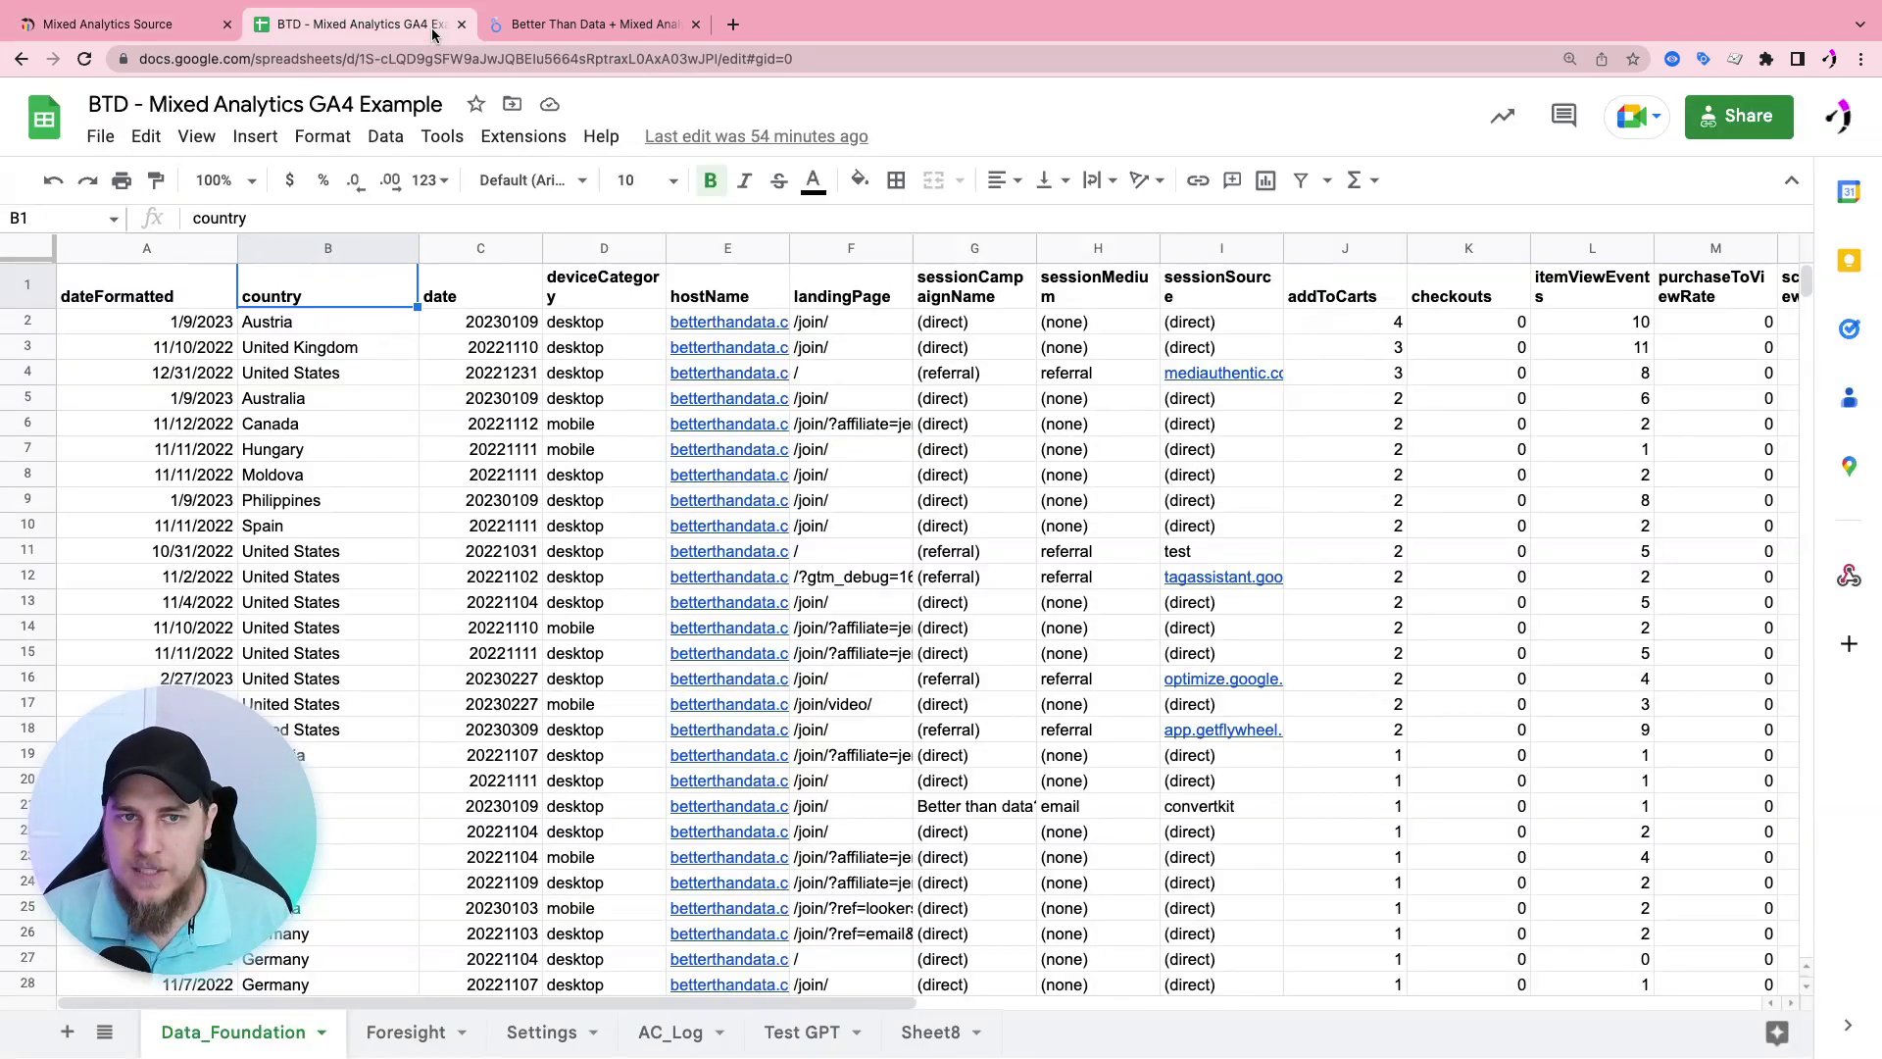
click(196, 25)
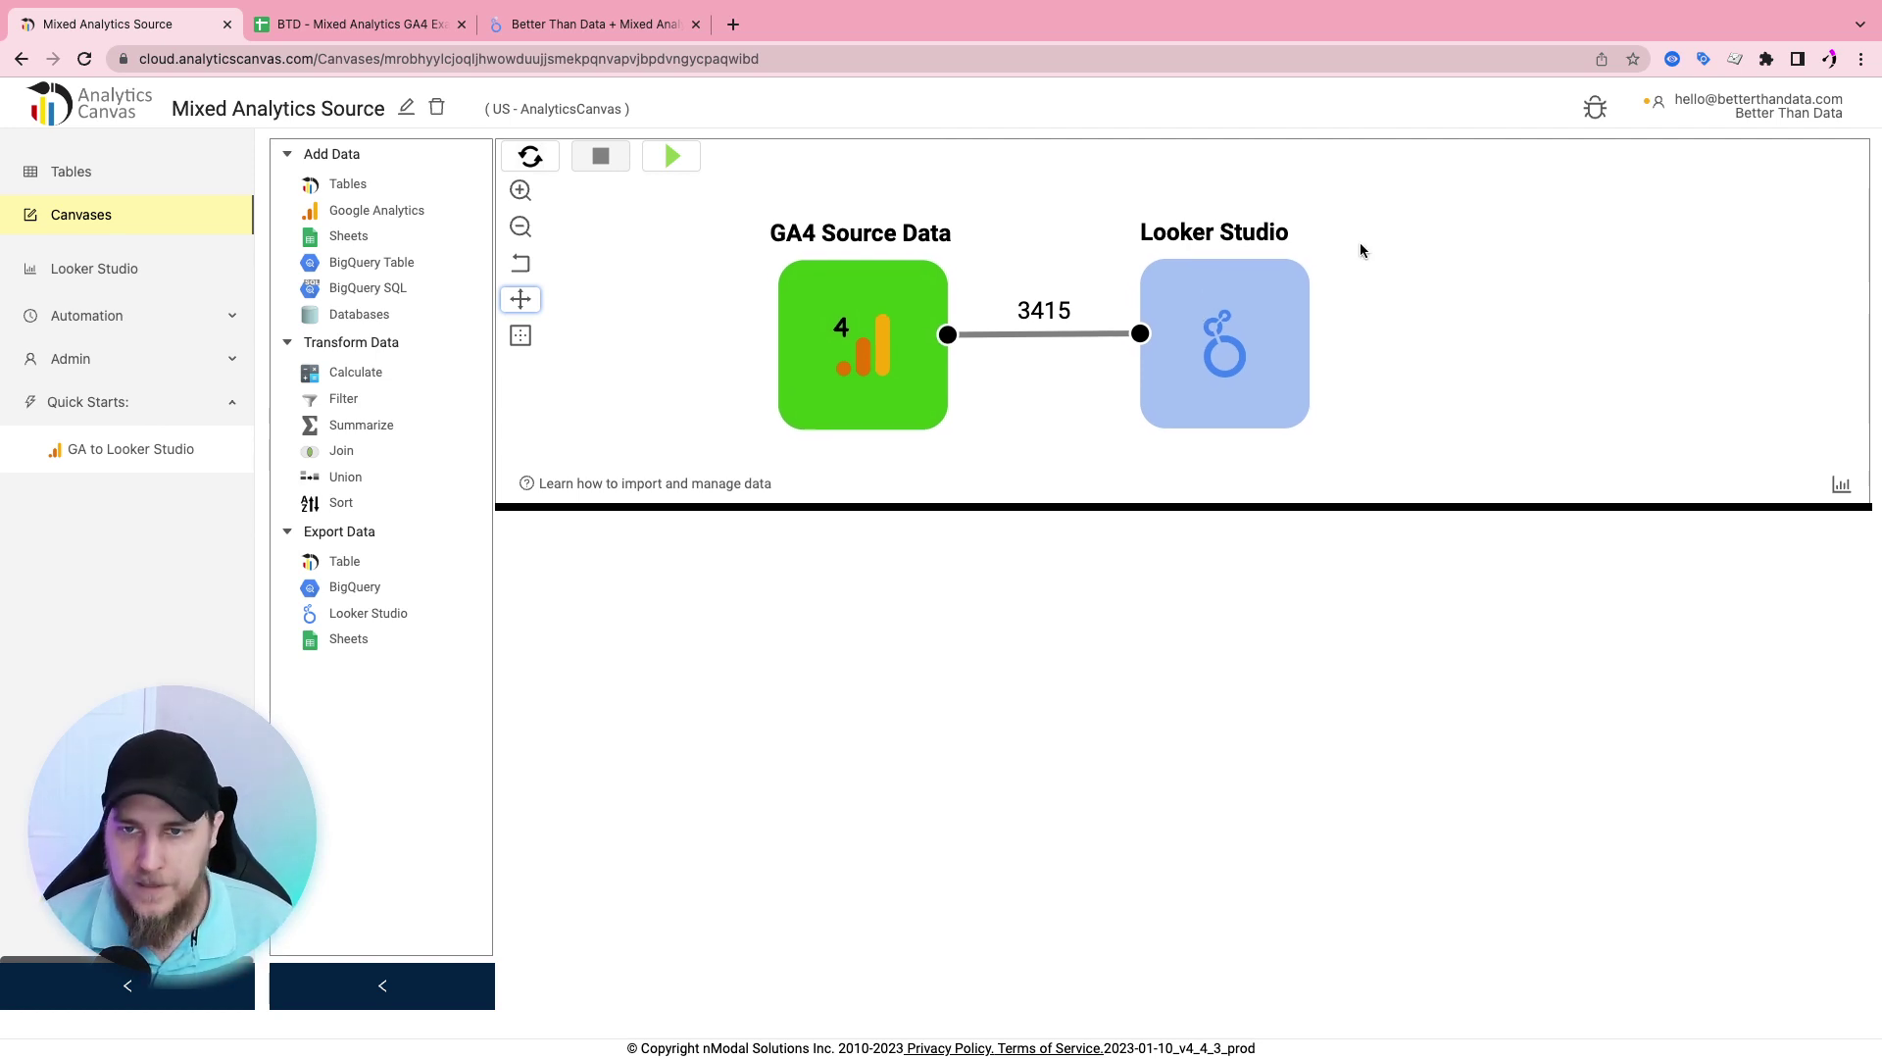
Open the Looker Studio block's settings, then view the Executive Overview report with 4,356 PageViews
click(1226, 348)
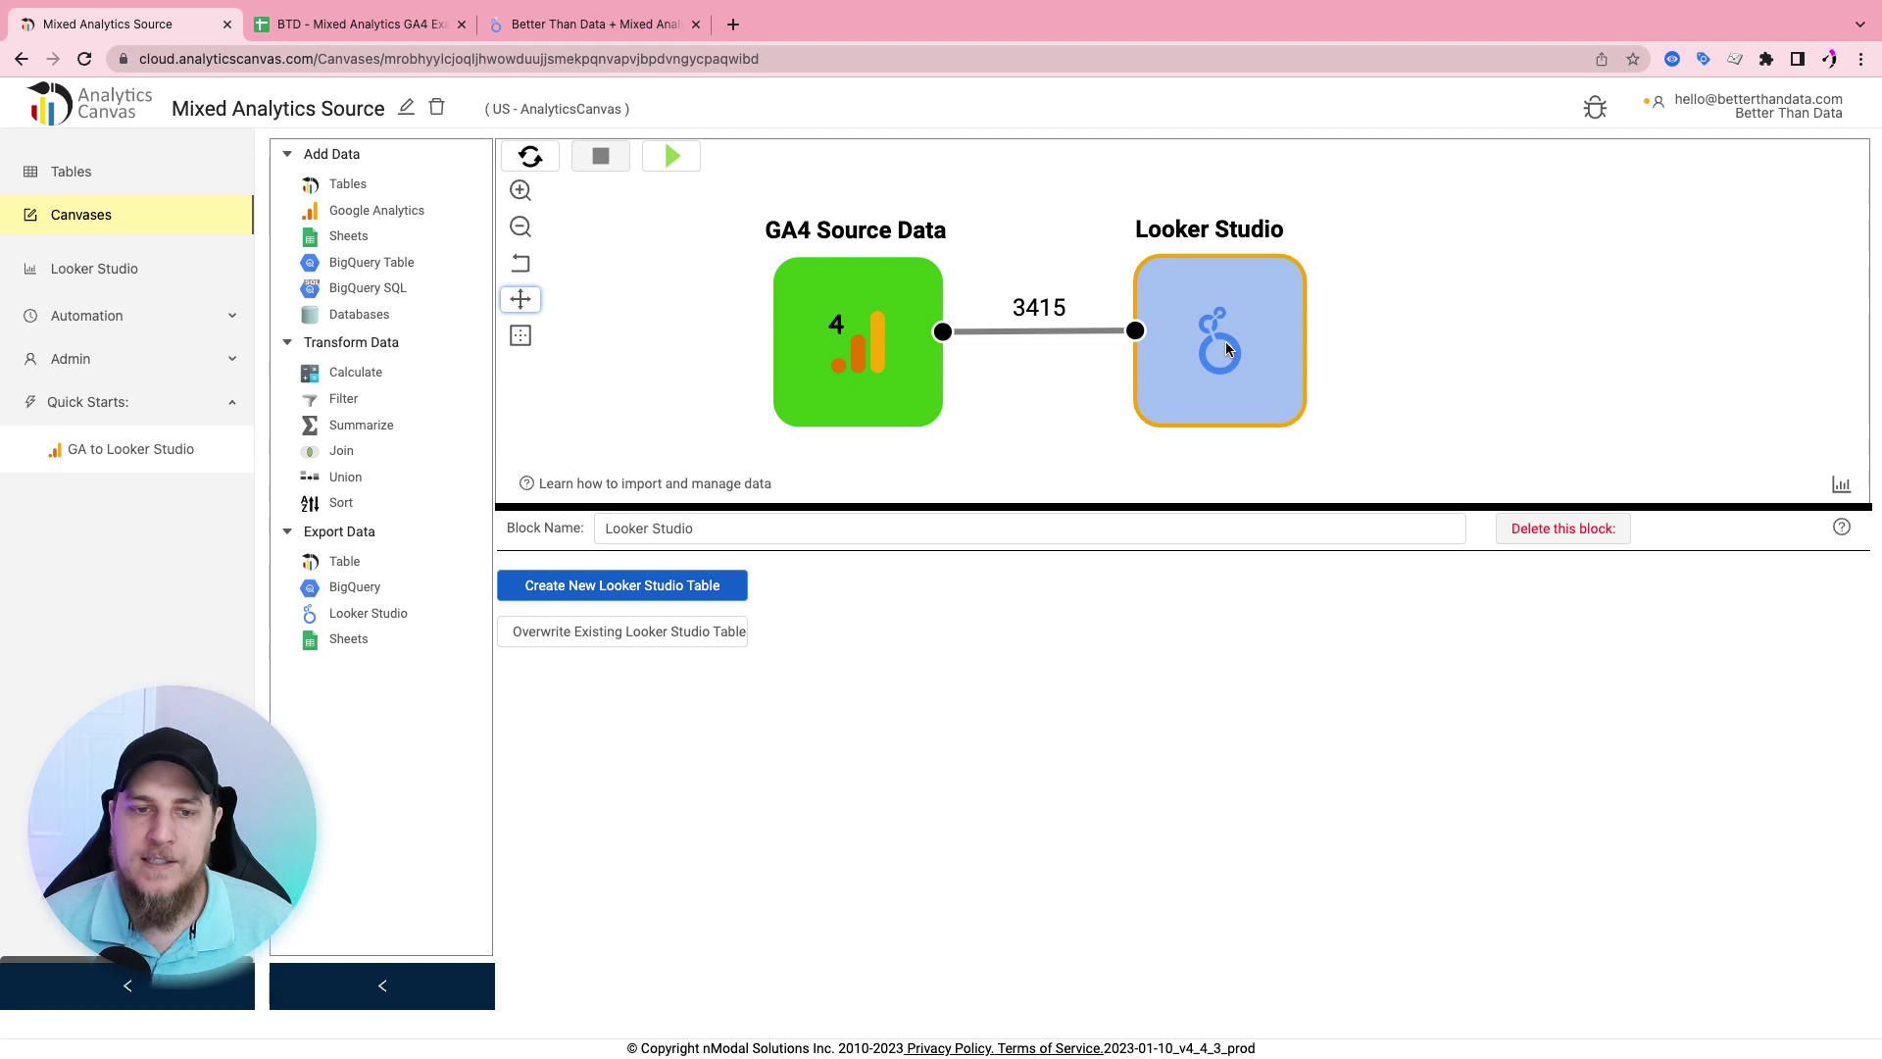
click(588, 24)
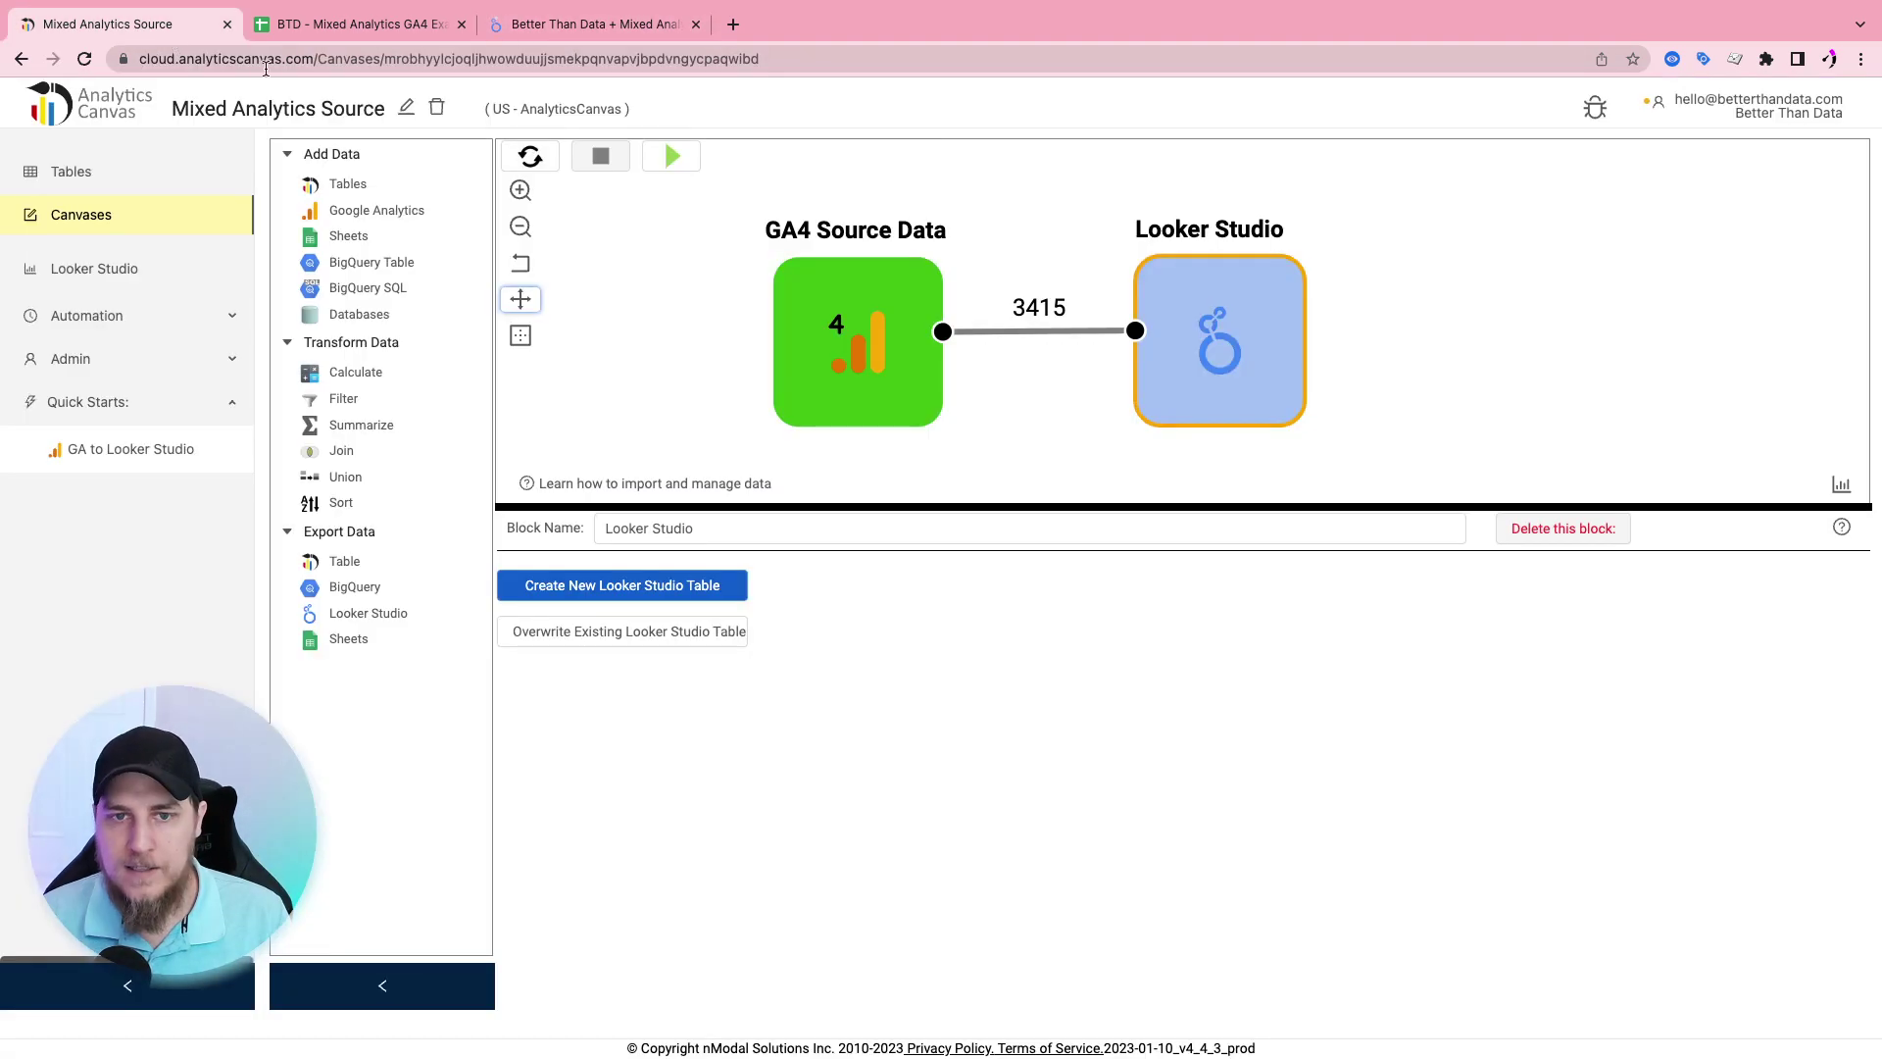
click(169, 27)
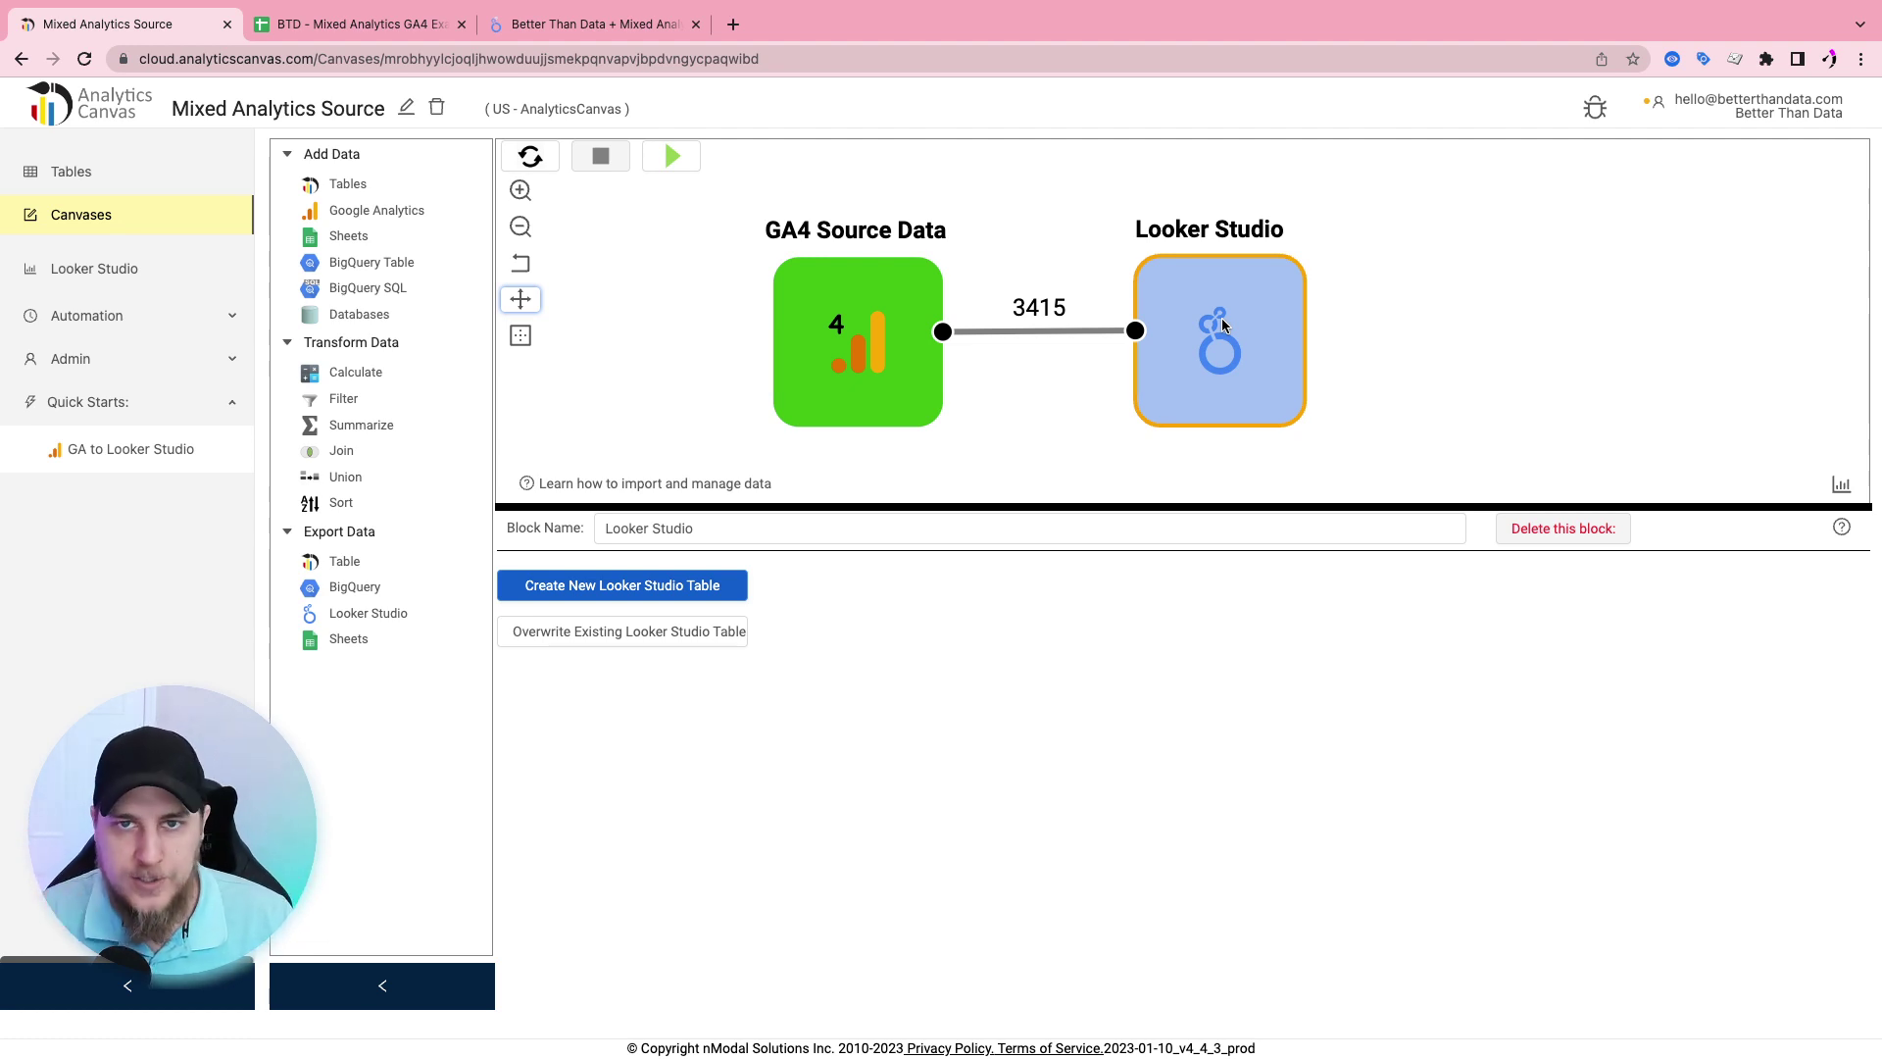
click(625, 35)
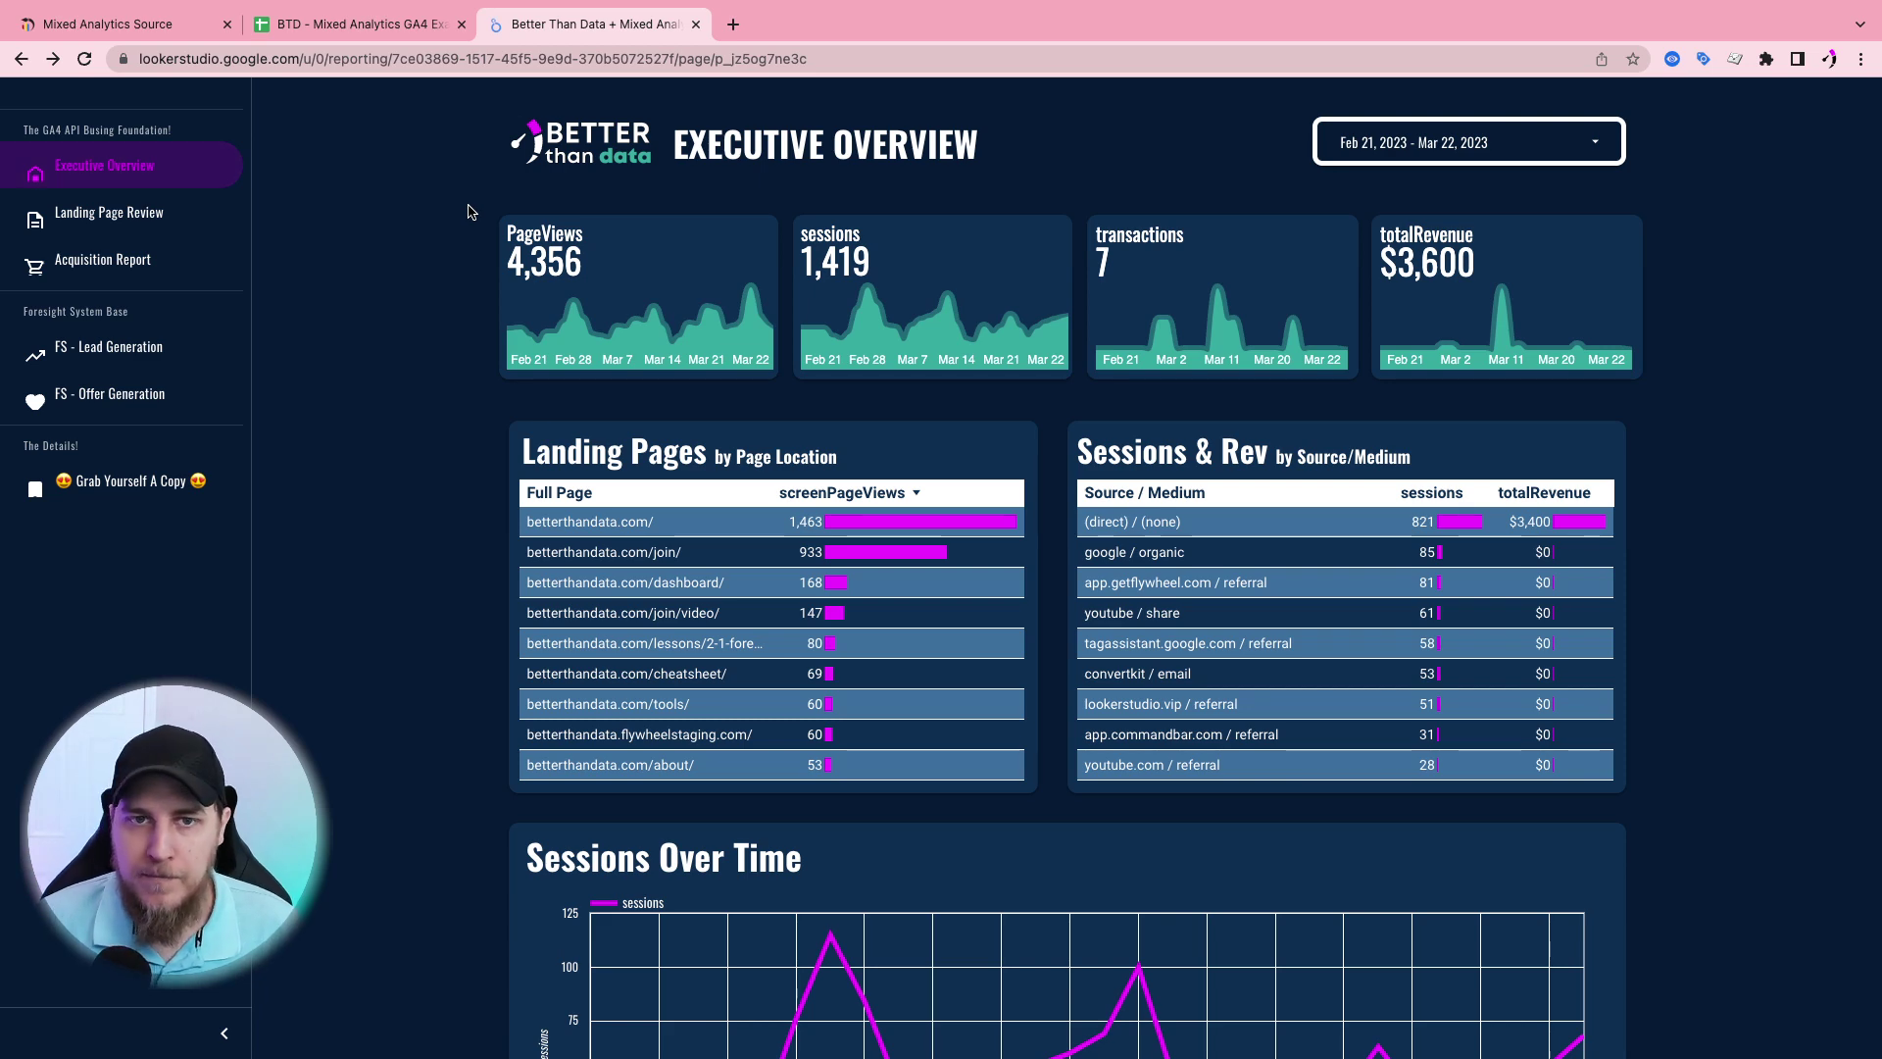
click(350, 26)
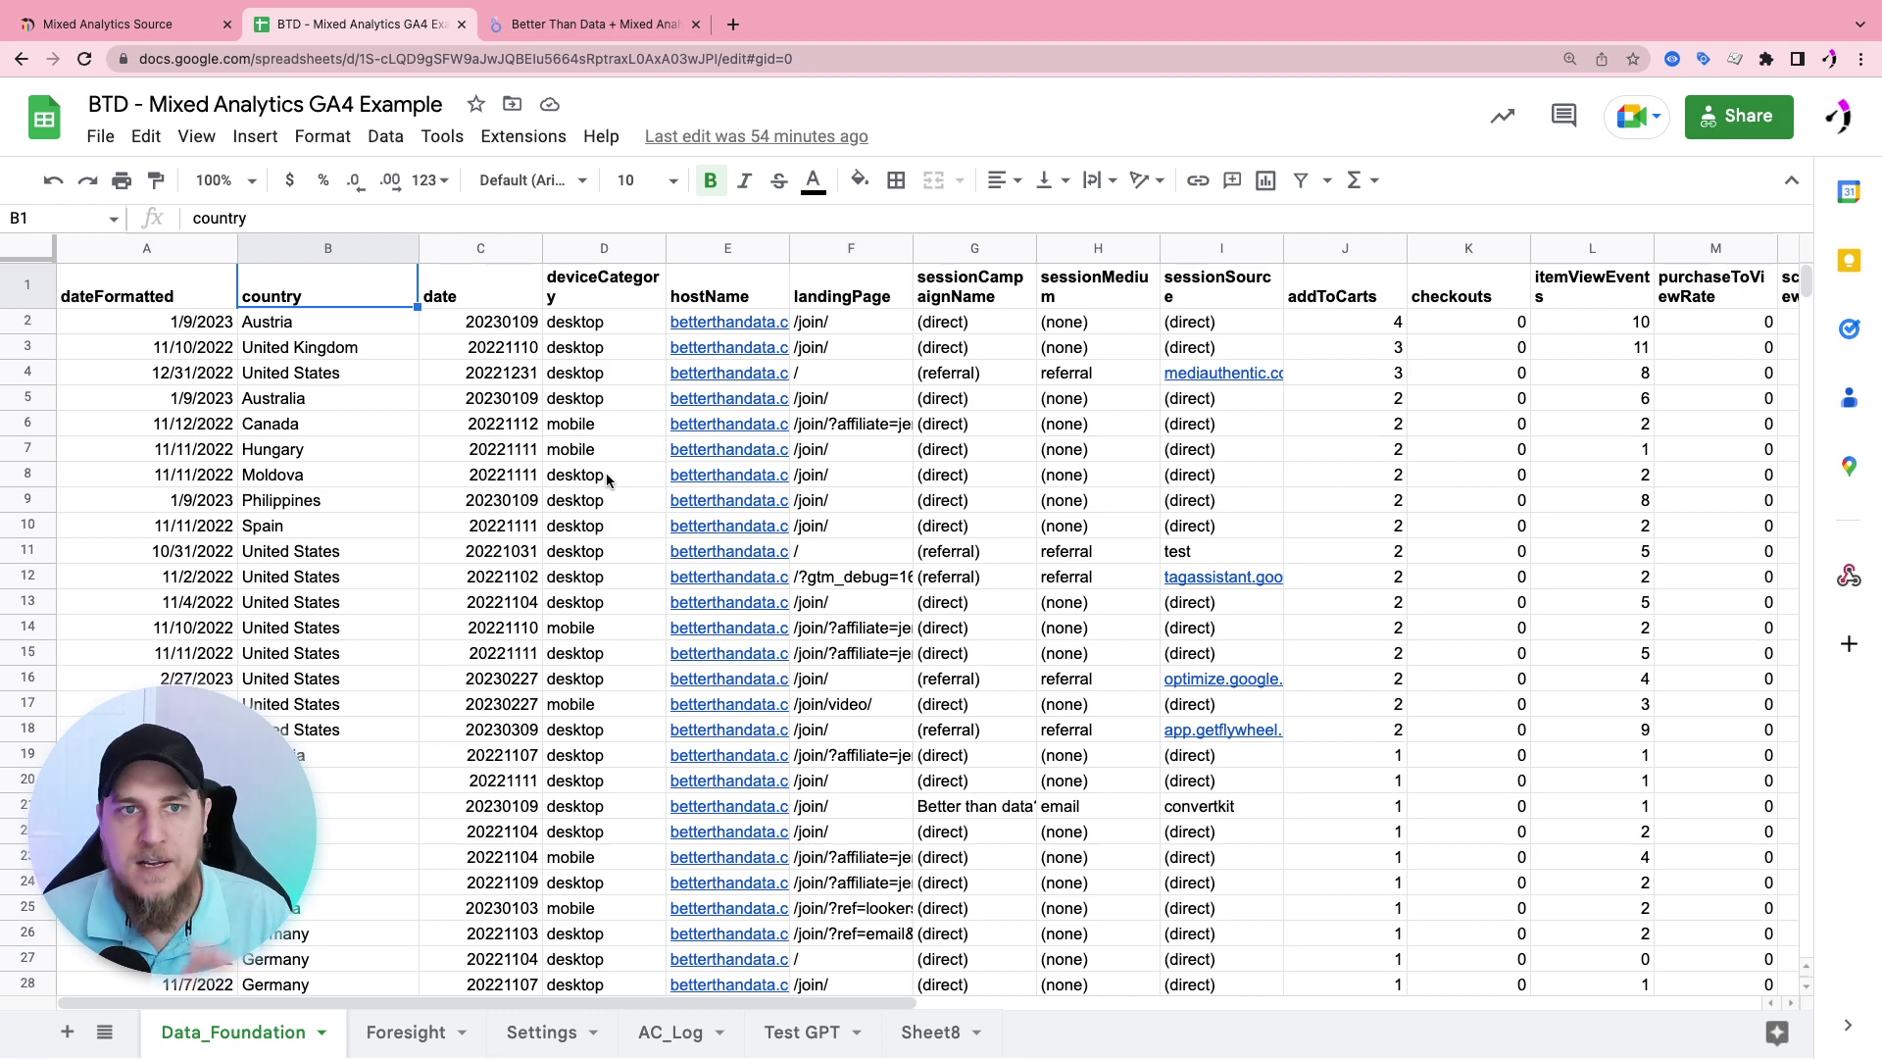
click(576, 37)
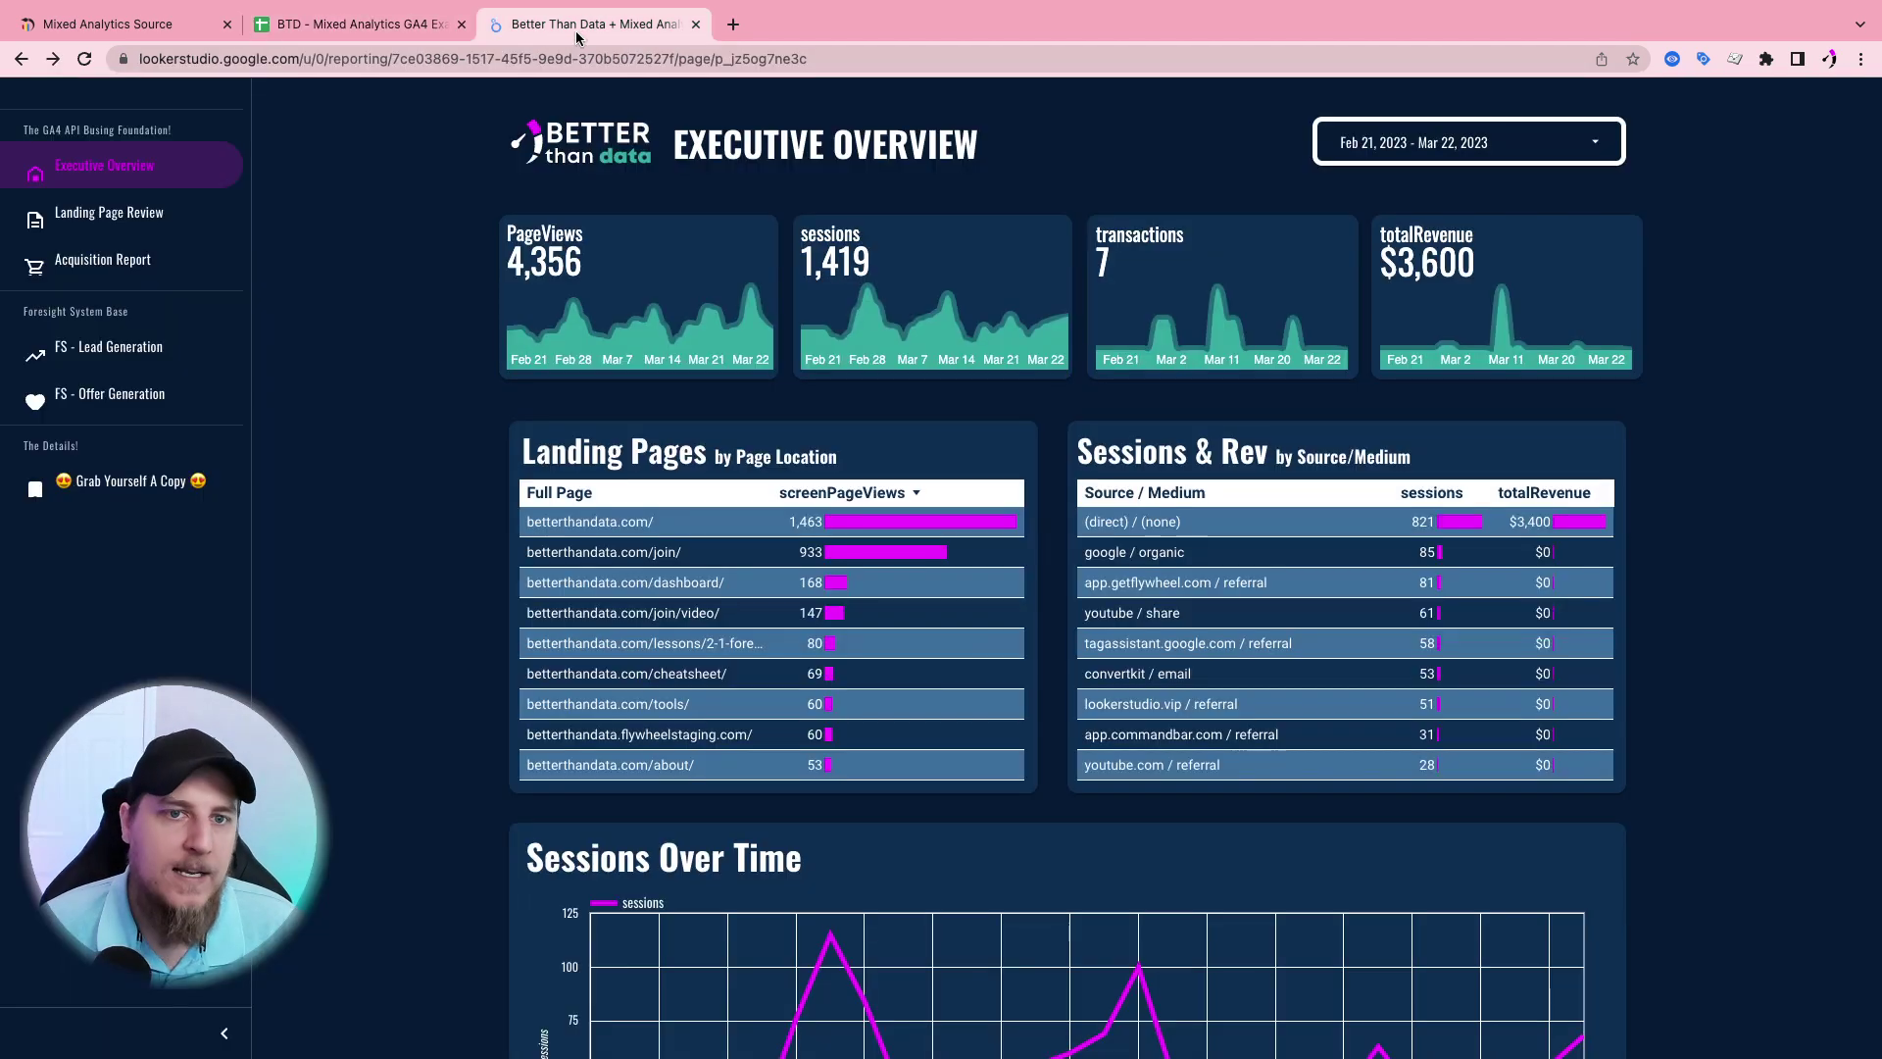
click(172, 27)
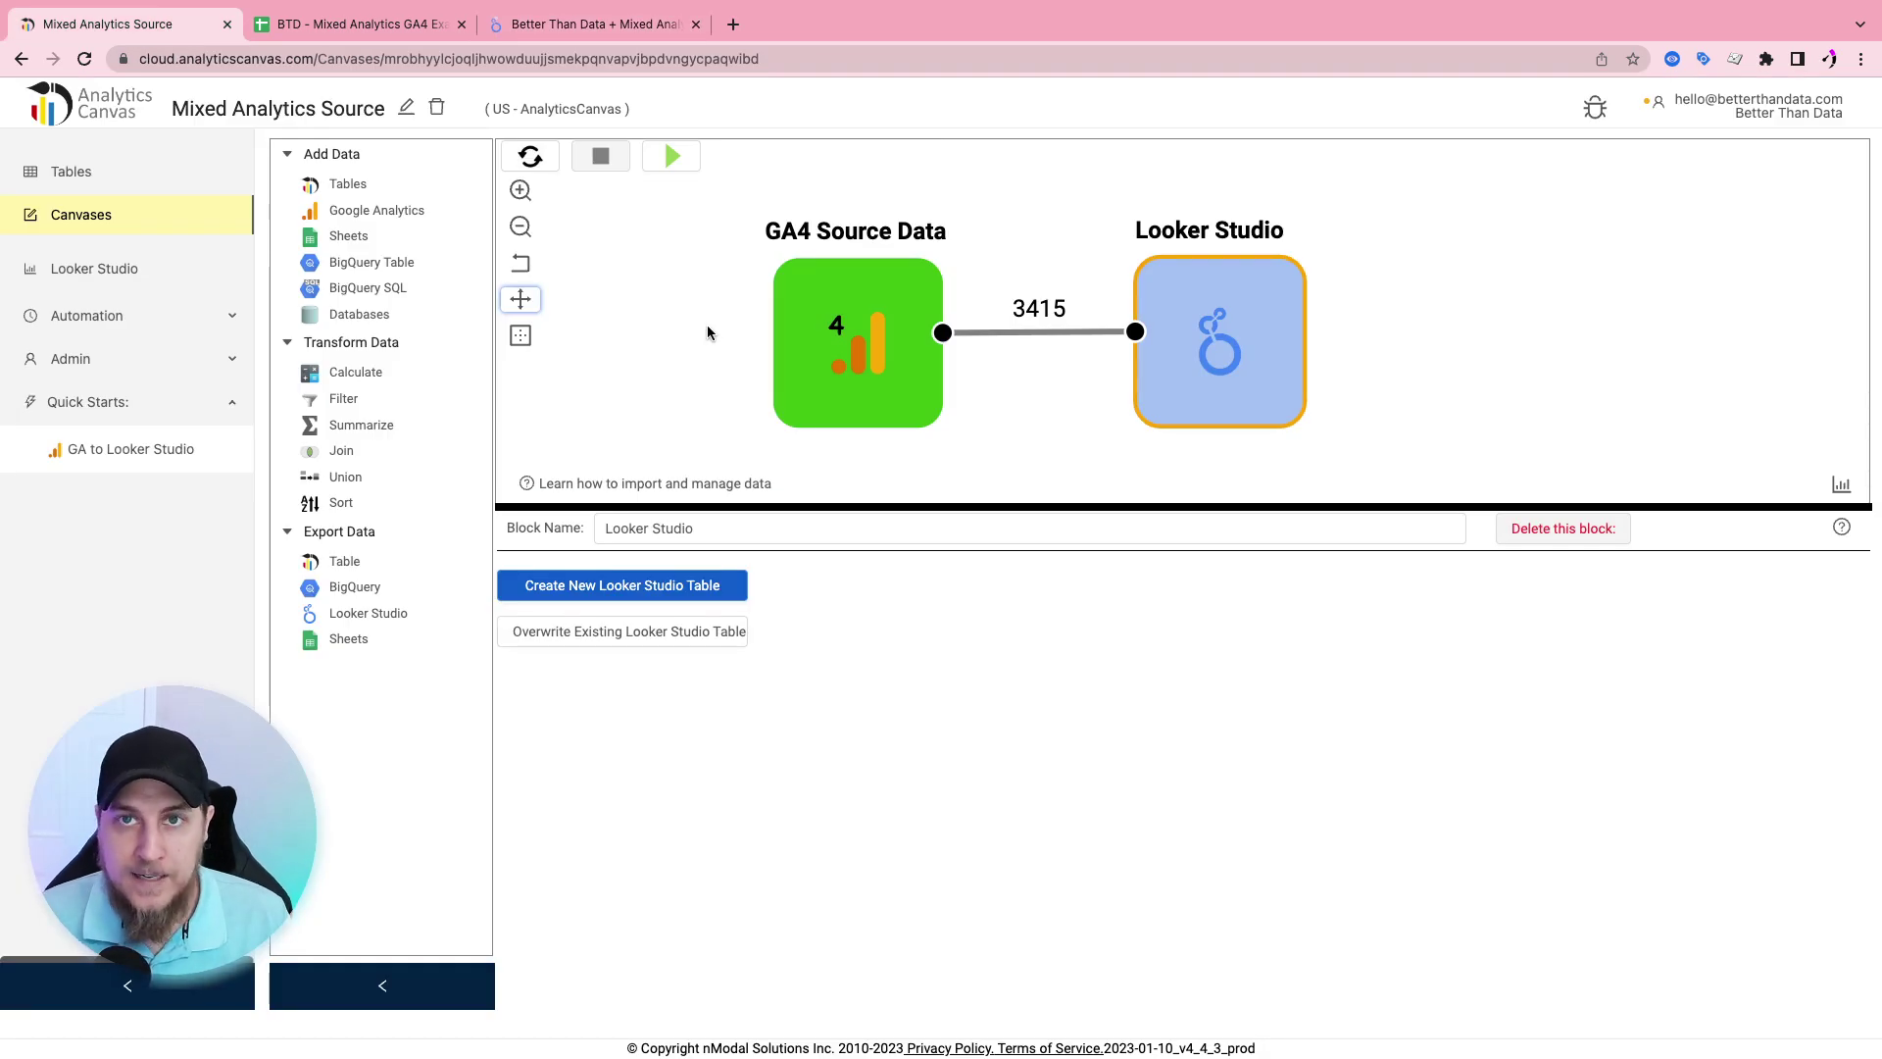
click(600, 25)
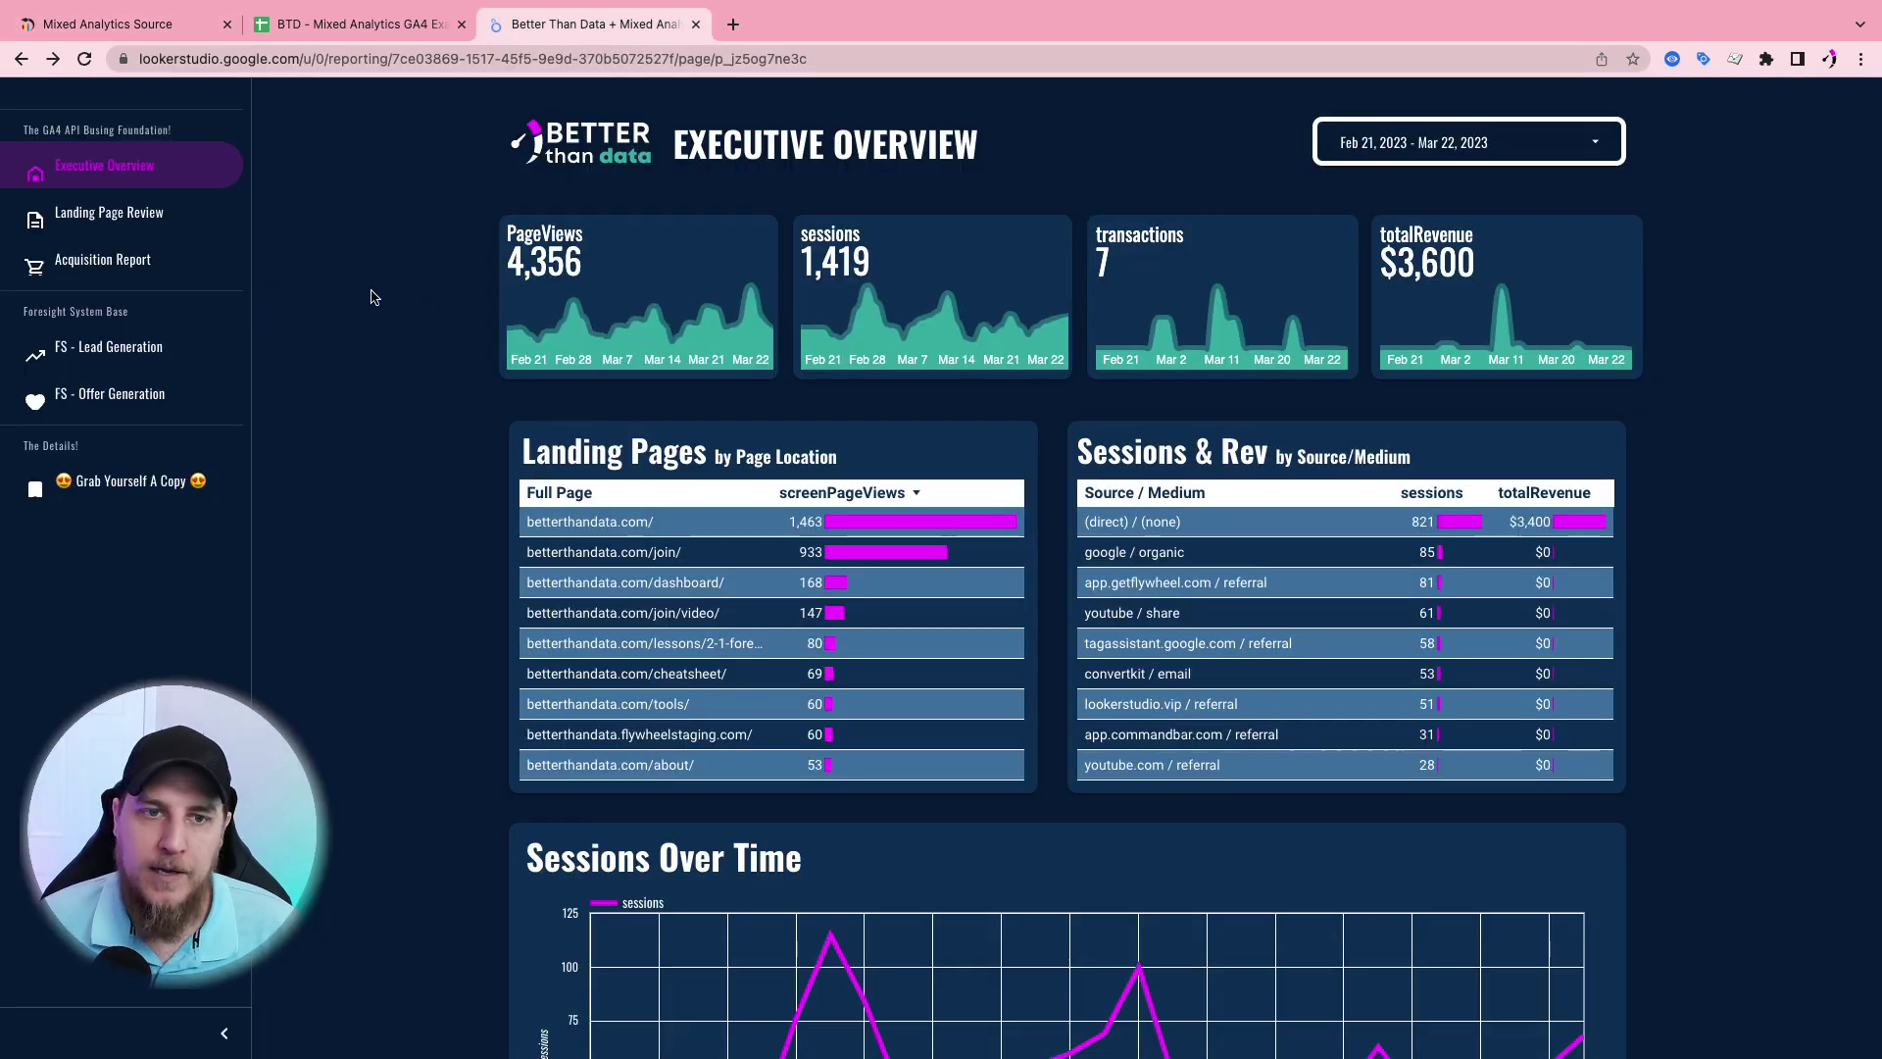